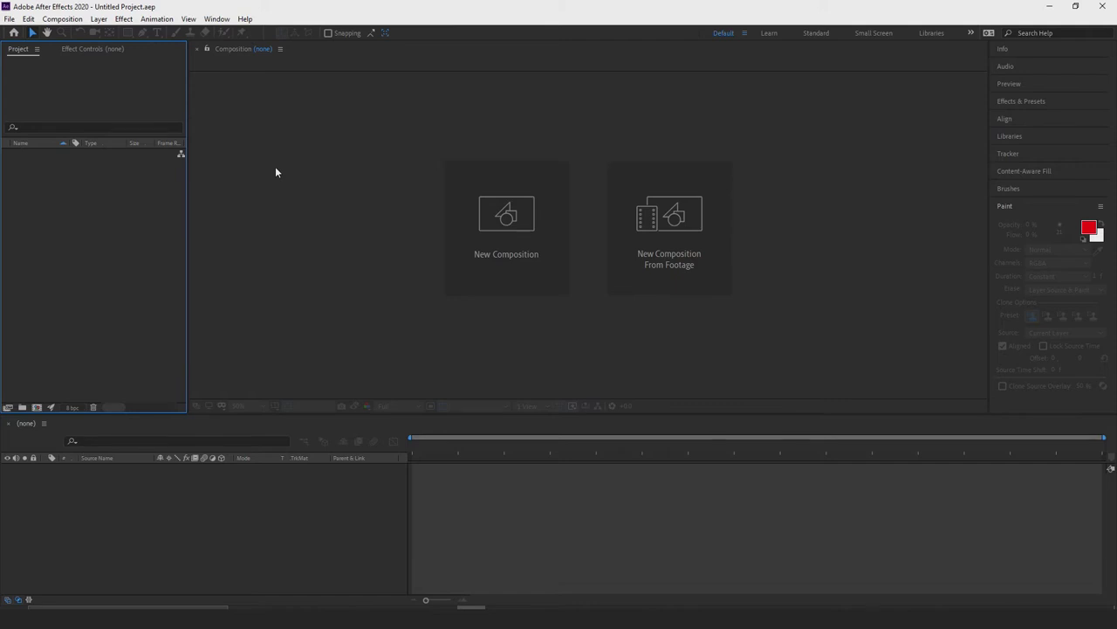
- Create a 1920 x 1080, 25 fps, 10-second composition named Comp 1 and turn off the transparency grid
click(507, 230)
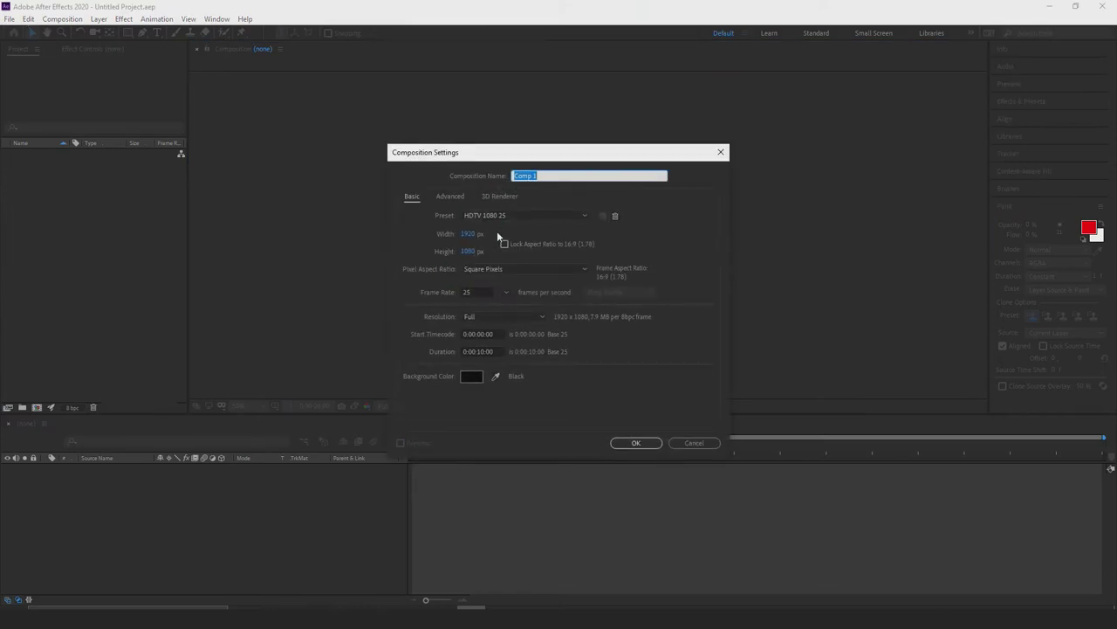
click(636, 443)
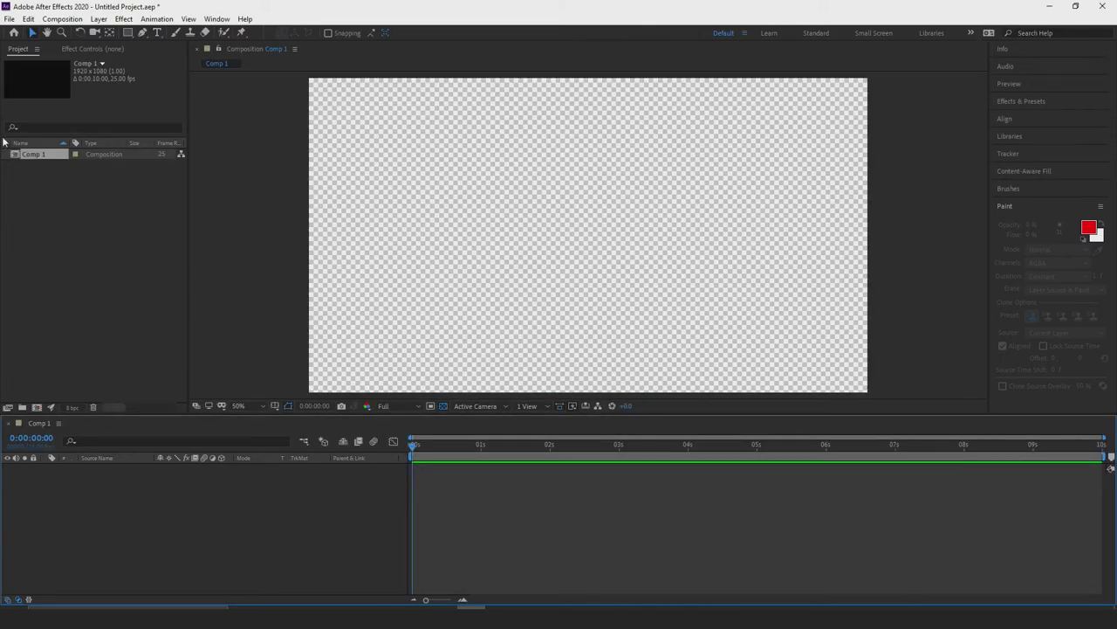
click(443, 406)
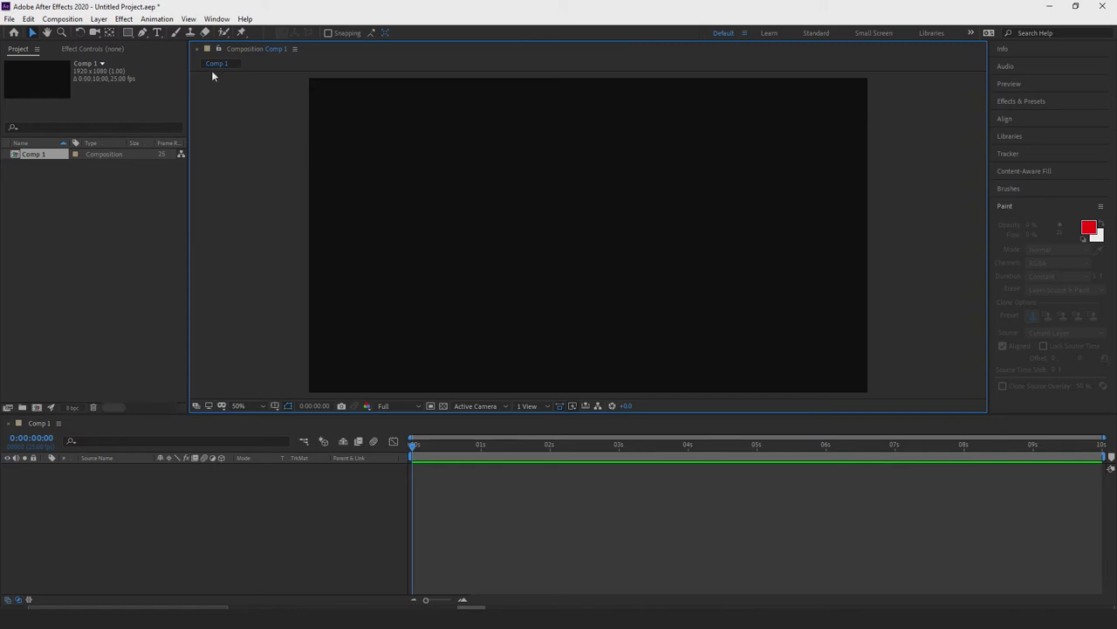
- Add a text layer reading "Hello" in the aaAaleyah_PersonalUseOnly font
click(99, 19)
mouse_move(109, 32)
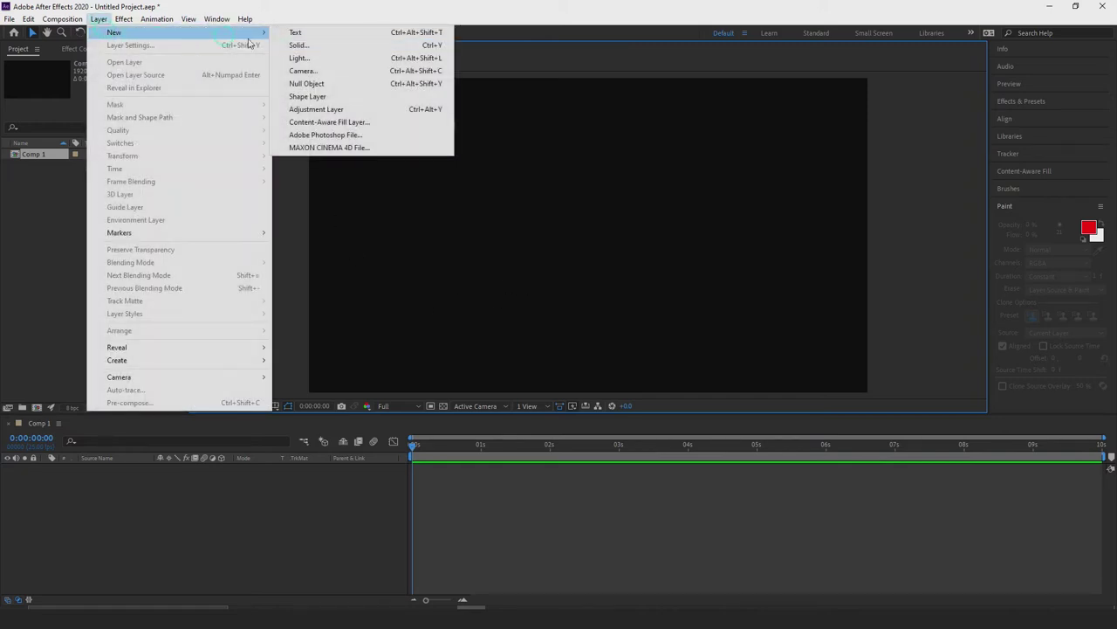
click(293, 35)
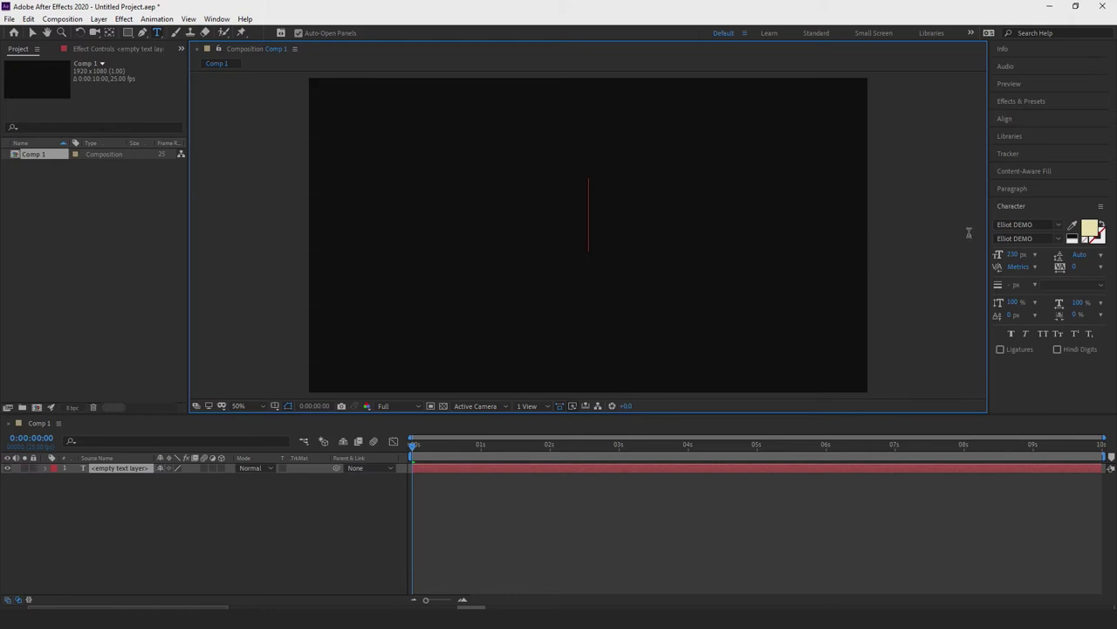
click(1057, 225)
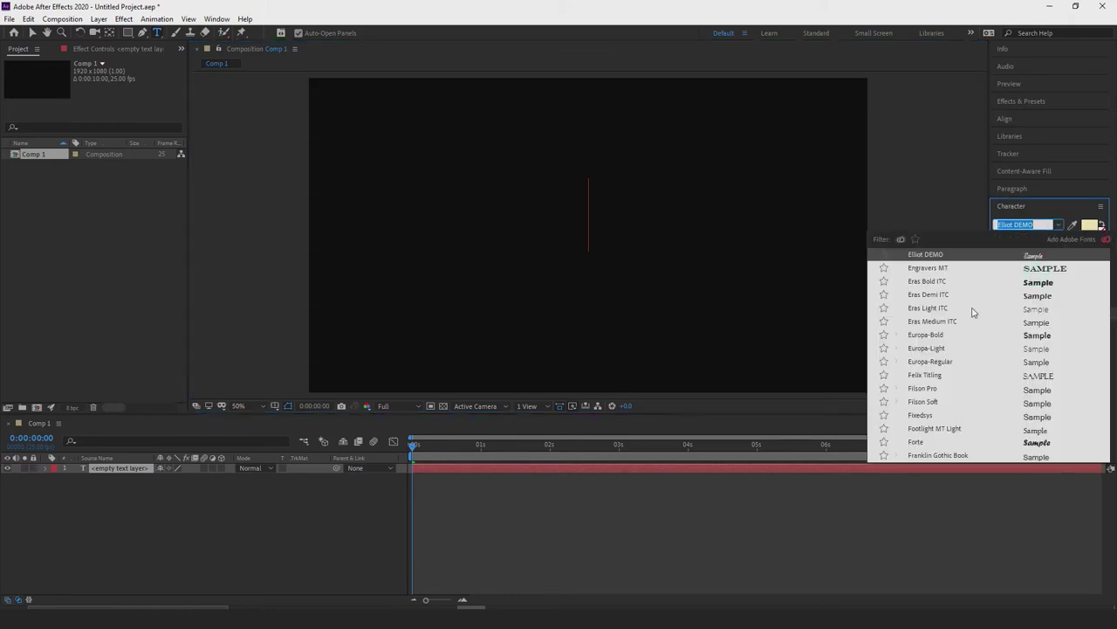
scroll(973, 323, up, 15)
scroll(970, 334, up, 3)
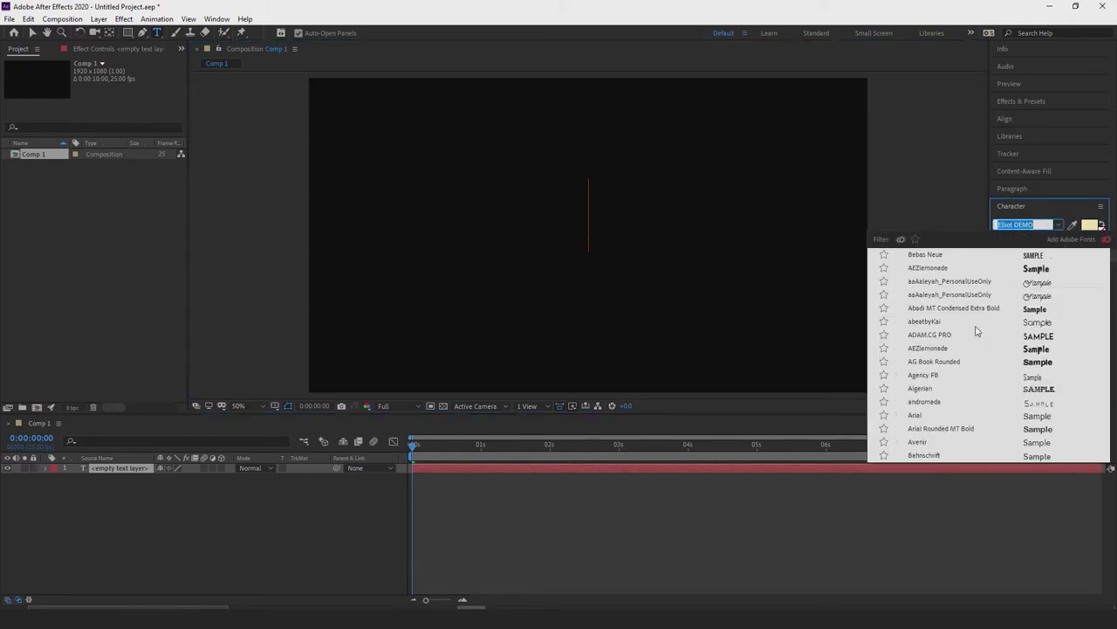
click(919, 283)
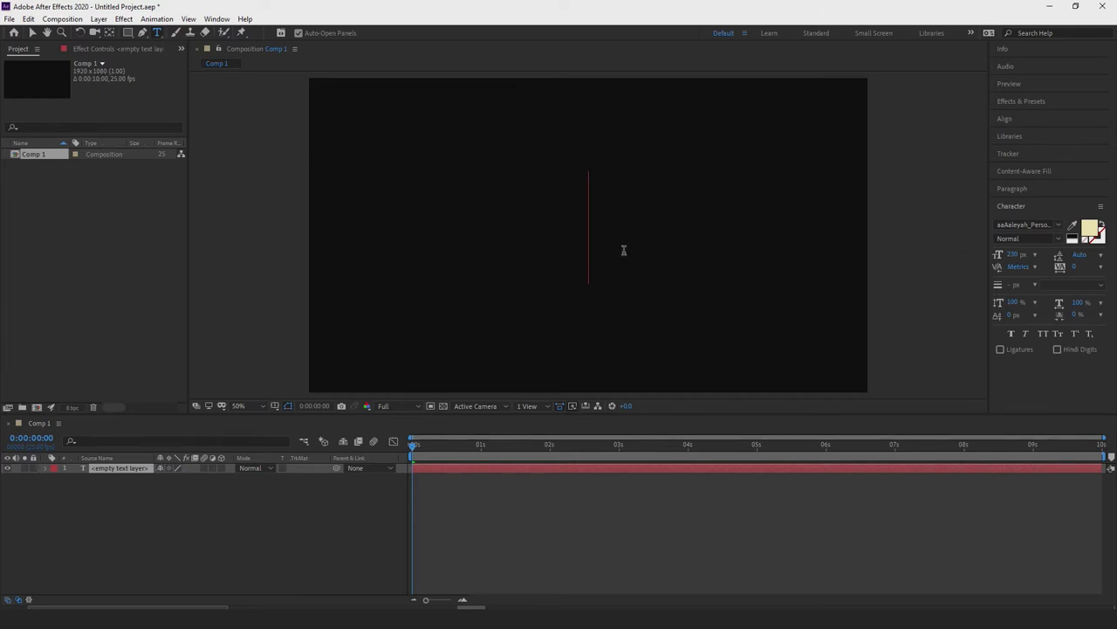
text(H)
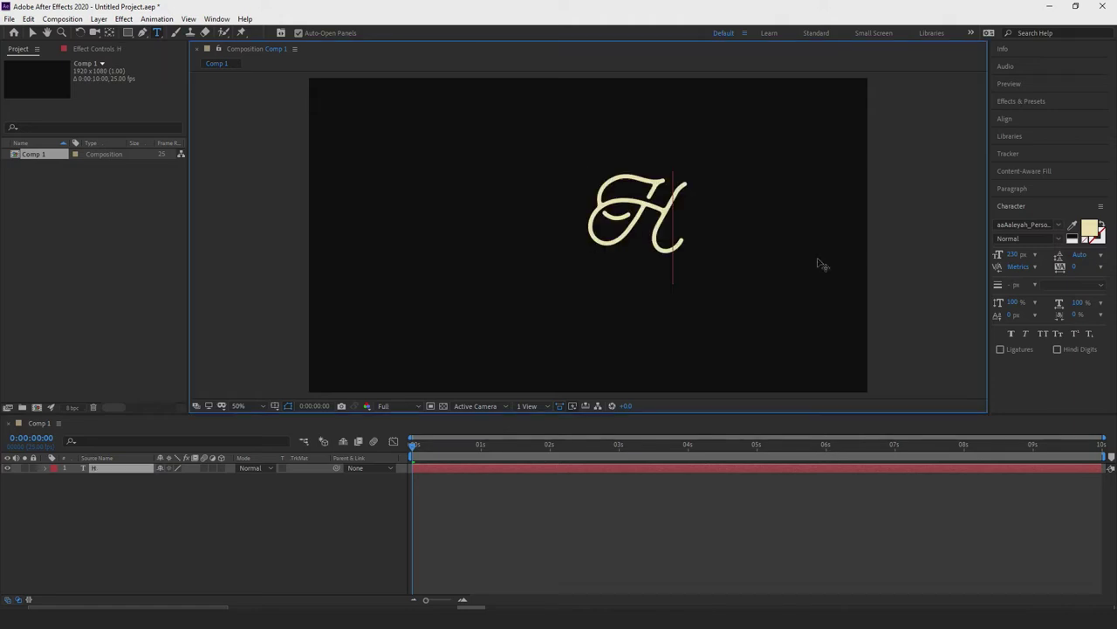
text(ello)
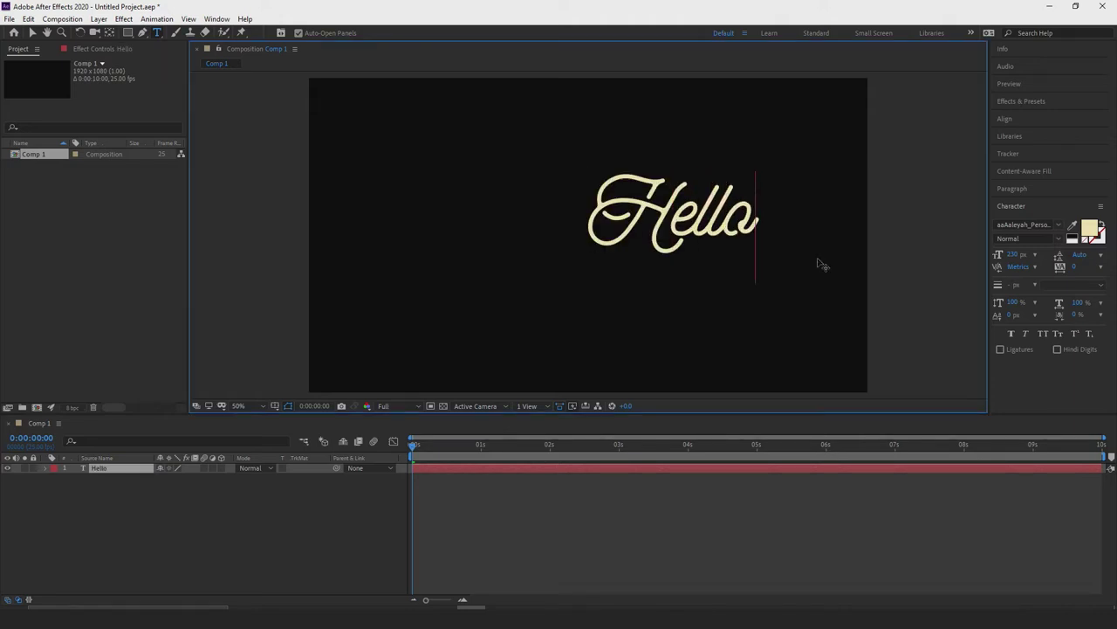
- Set the font size of the whole "Hello" text to 200 px
key(ctrl+a)
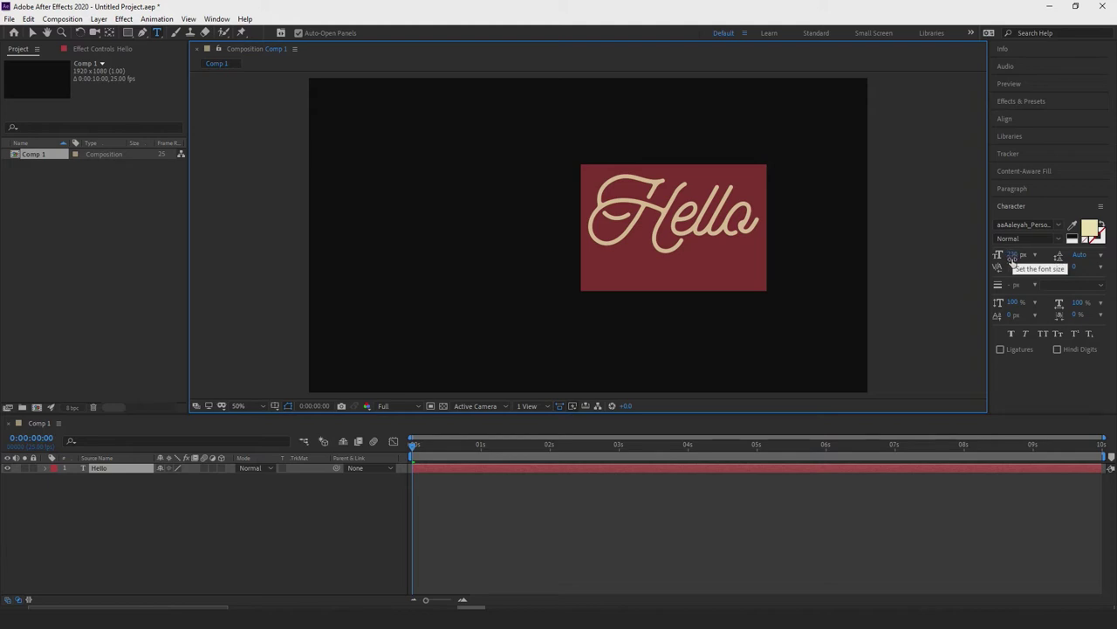
click(1016, 255)
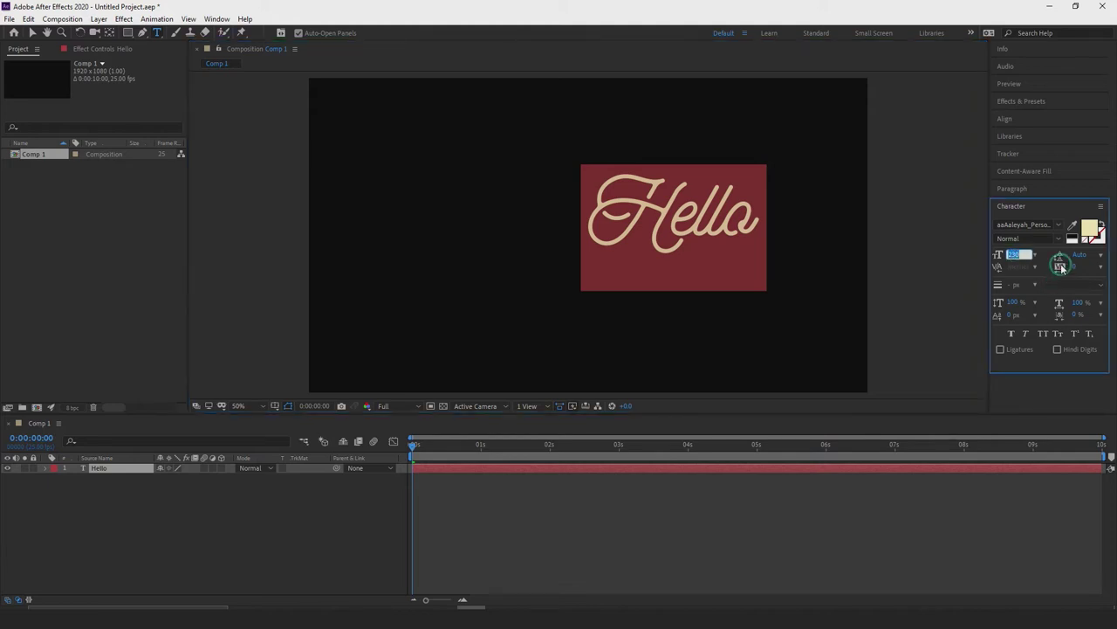
text(200)
key(Return)
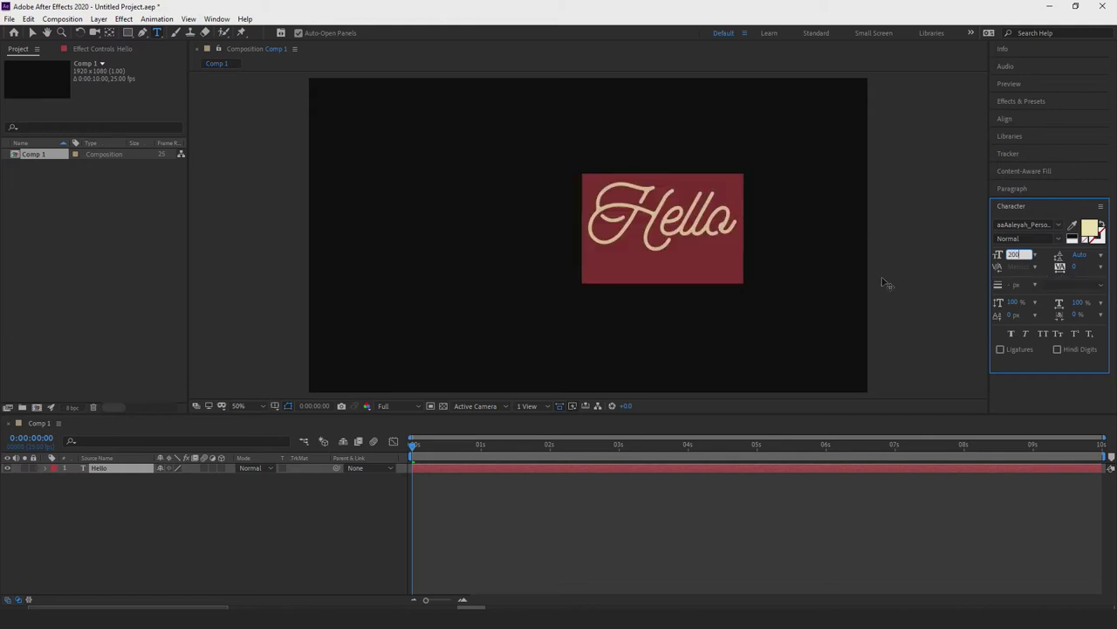
- Centre the "Hello" text layer horizontally and vertically in the composition
click(1024, 118)
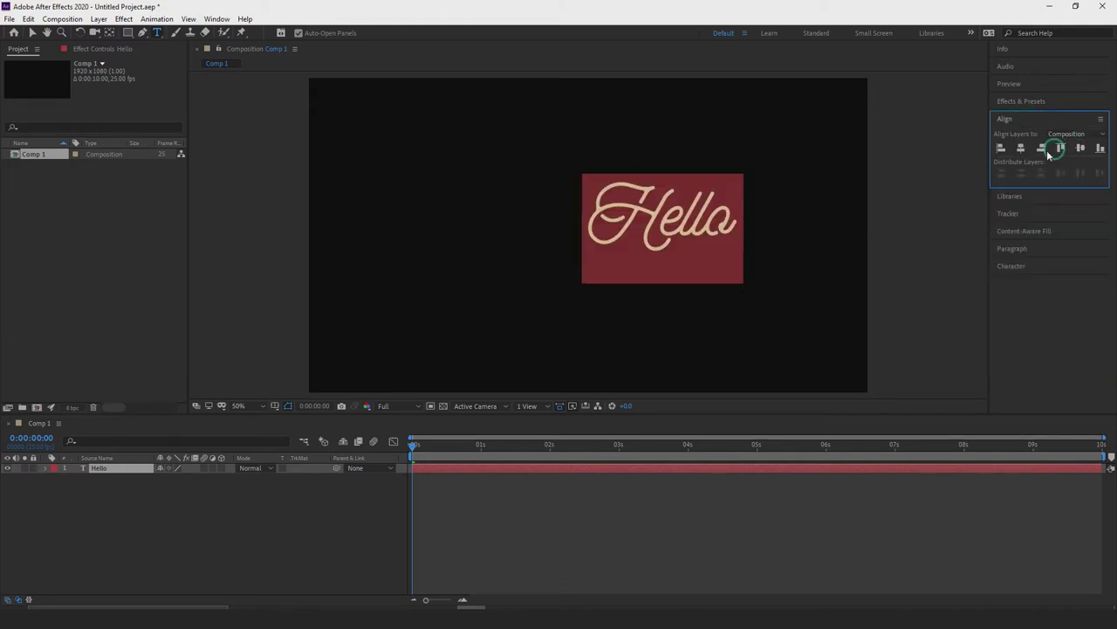
click(1021, 147)
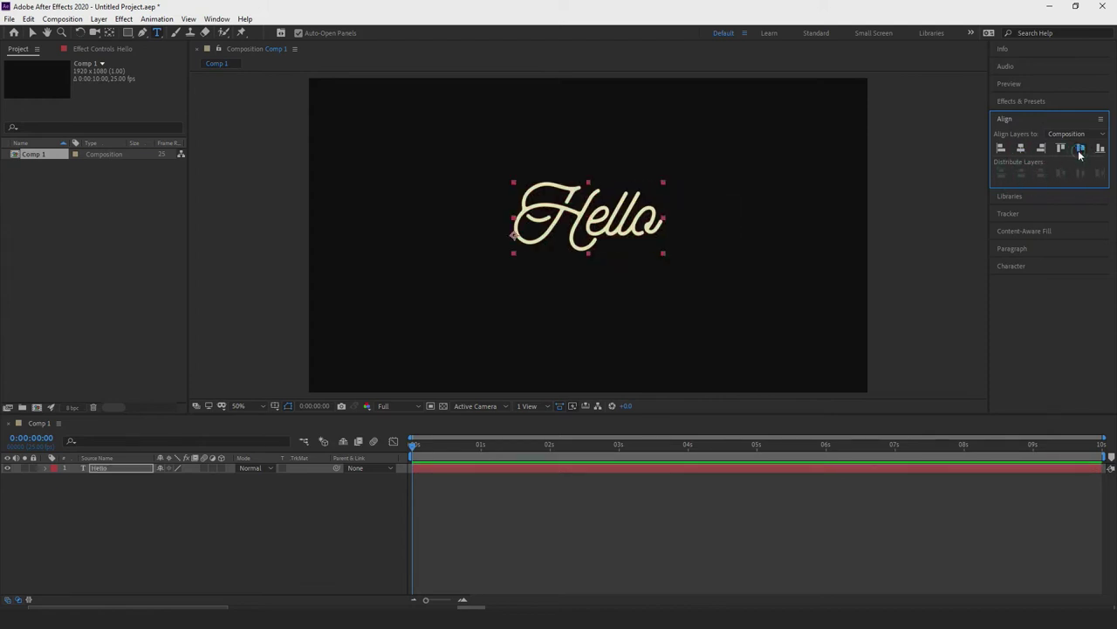
click(1081, 148)
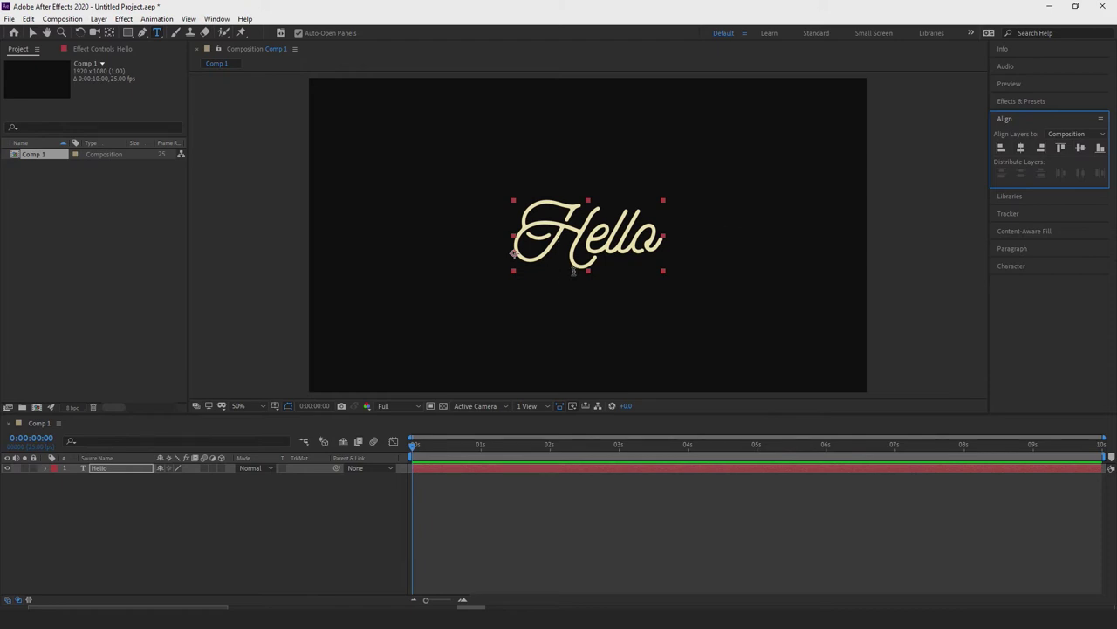
click(414, 445)
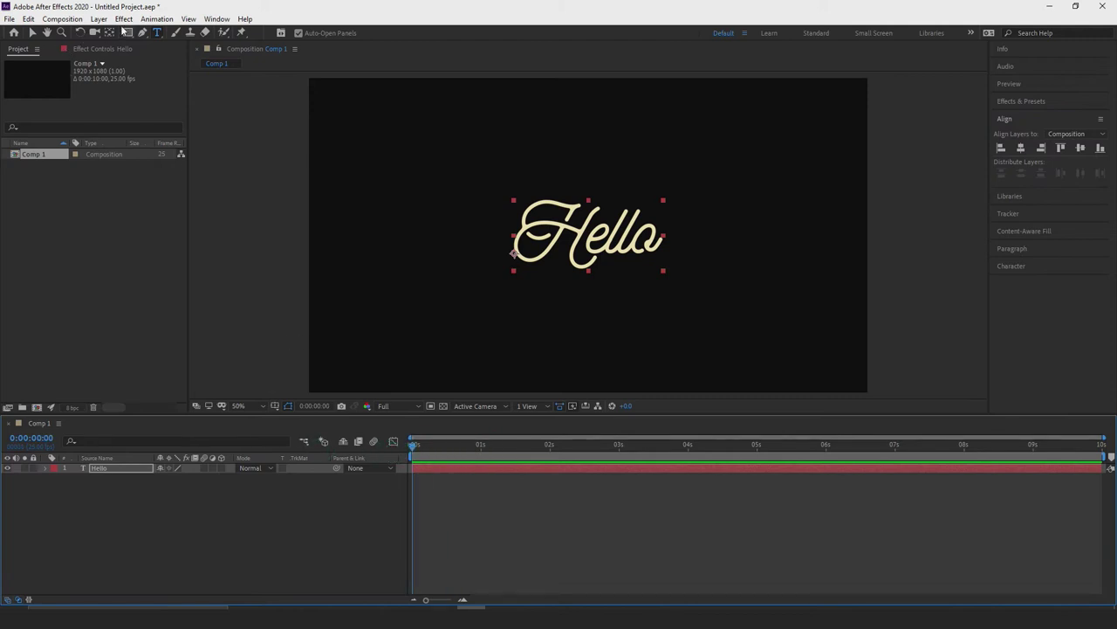
- Change the fill colour of the "Hello" text to white (FFFFFF), then return to the Selection tool and deselect the layer
drag(658, 232, 472, 229)
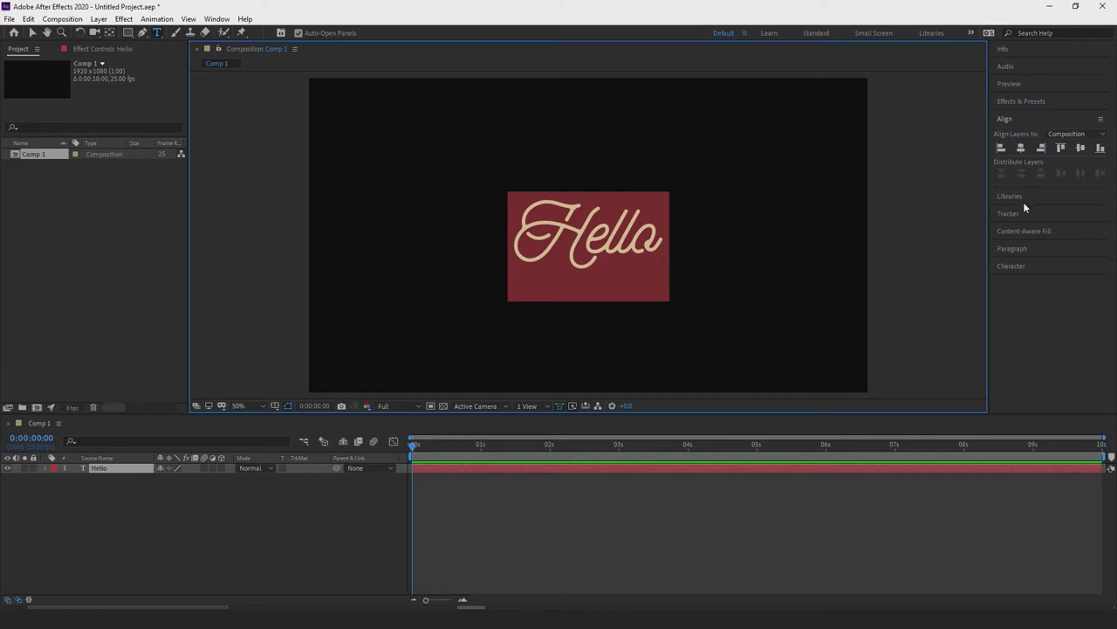
click(120, 472)
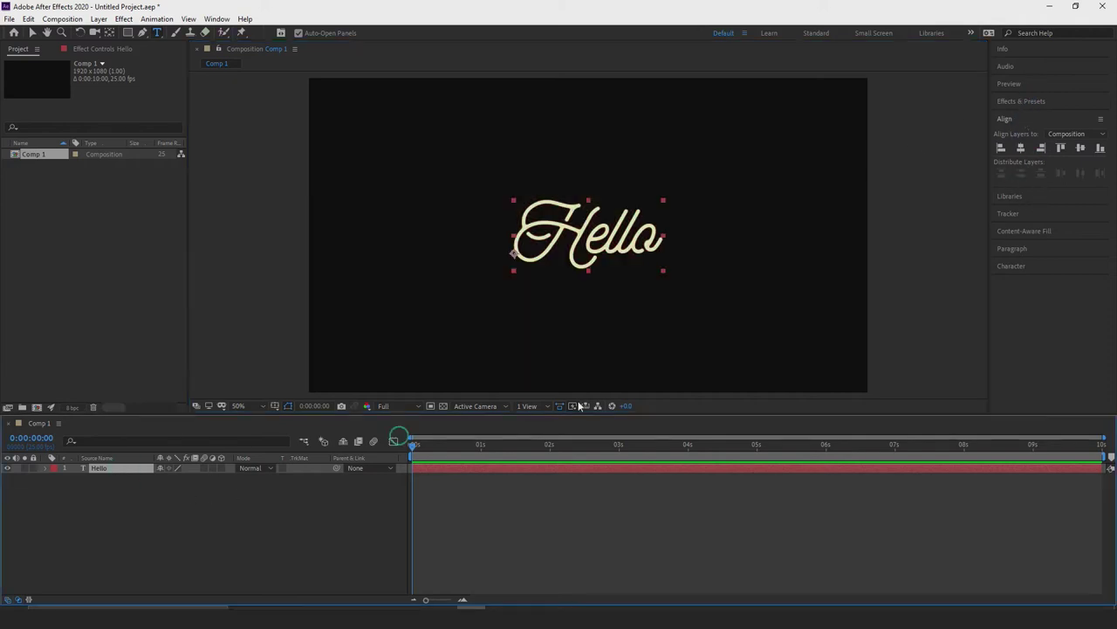
click(1027, 266)
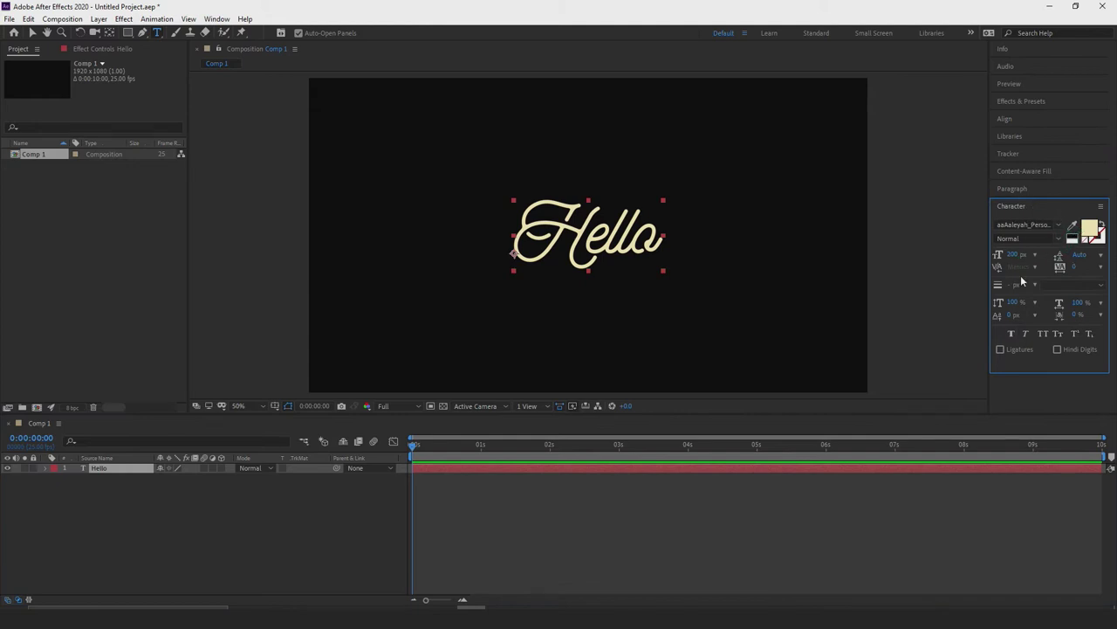
click(1092, 230)
click(742, 229)
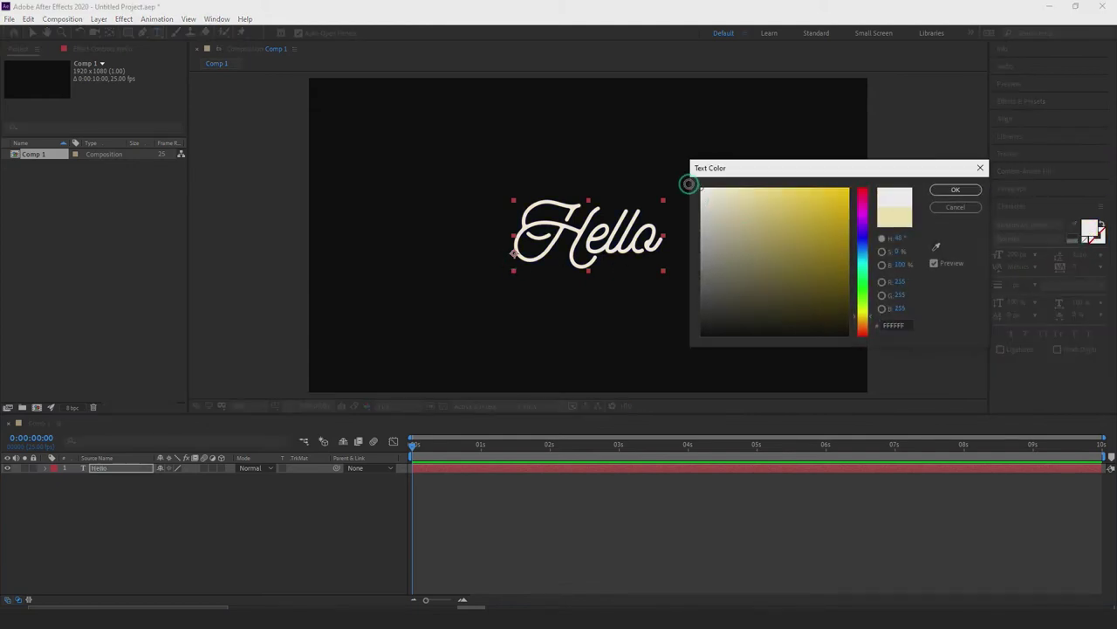
click(980, 168)
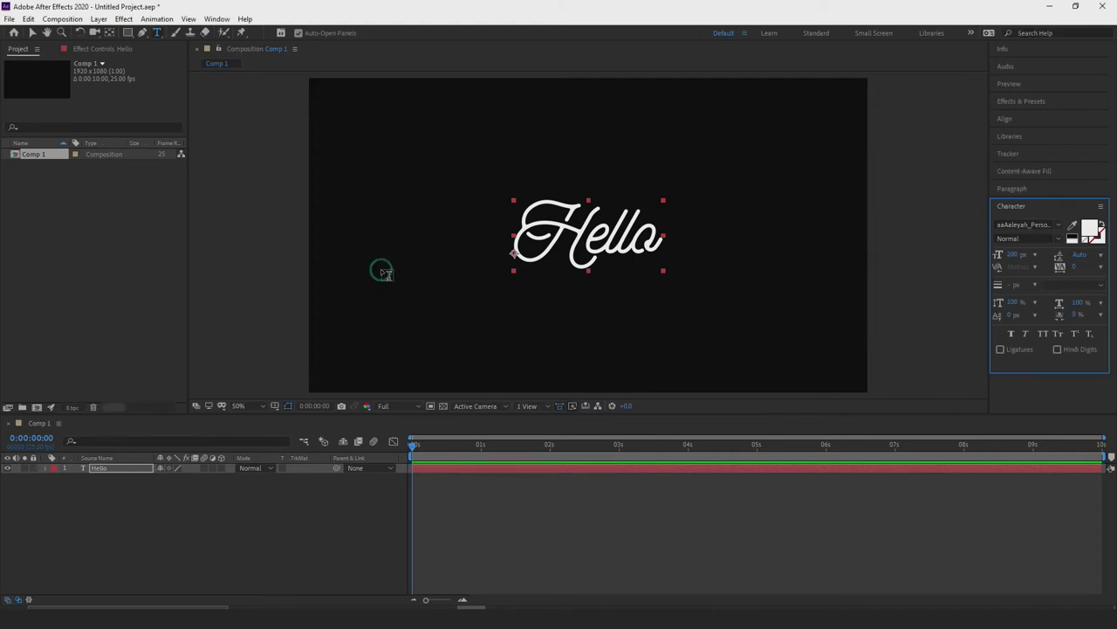
click(34, 33)
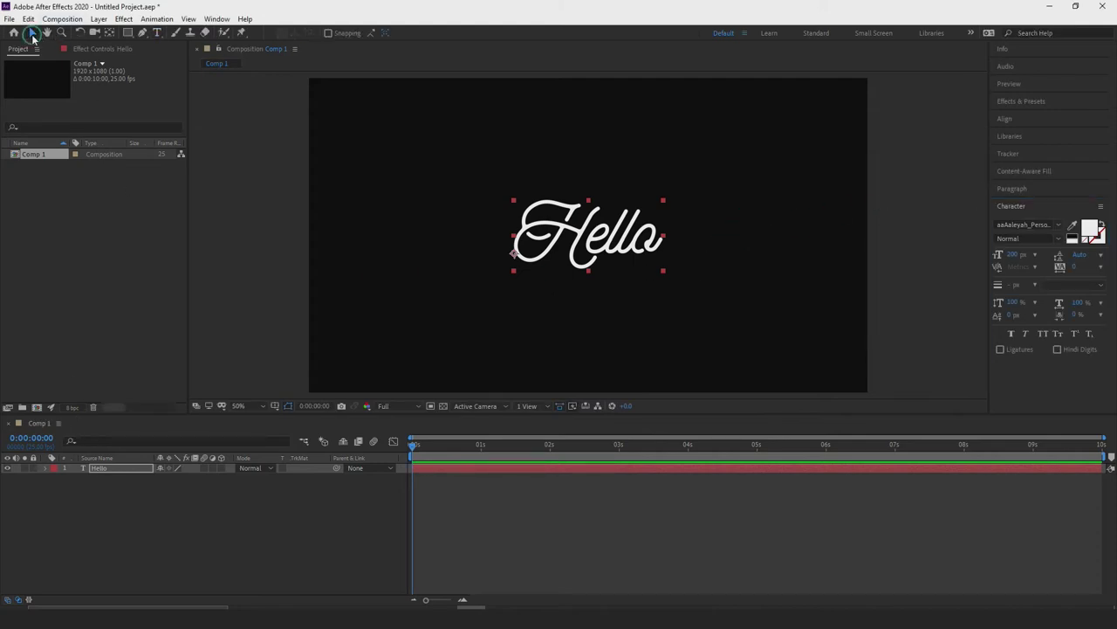
click(658, 523)
- Switch to the video player and play the "grey type" reference animation, pausing it once the lettering has been drawn
click(520, 253)
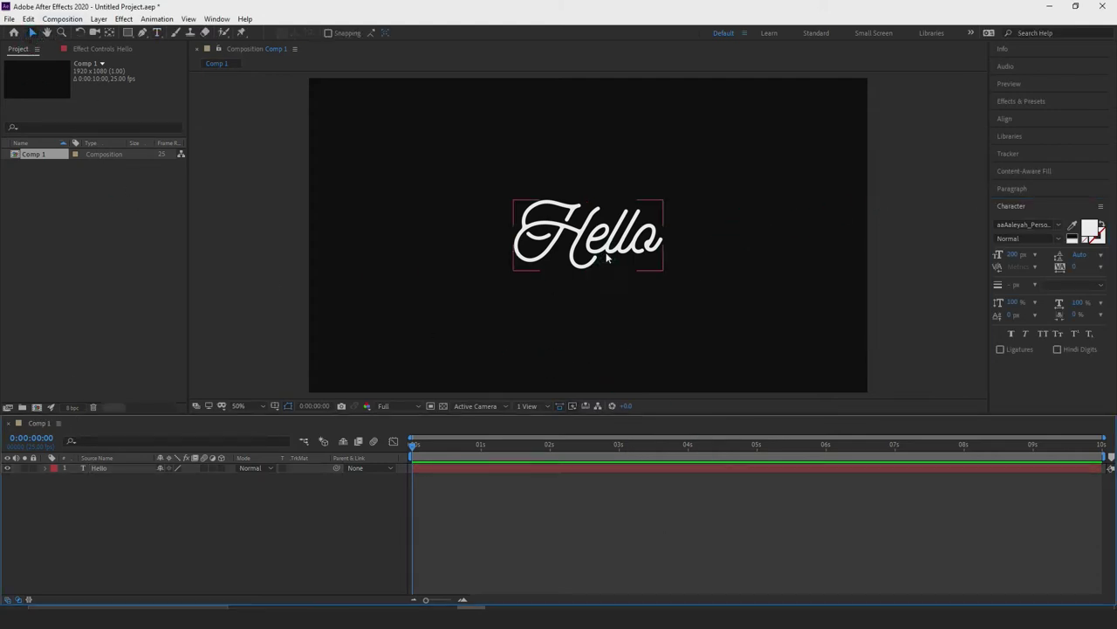
scroll(621, 222, up, 2)
scroll(621, 222, down, 2)
click(522, 325)
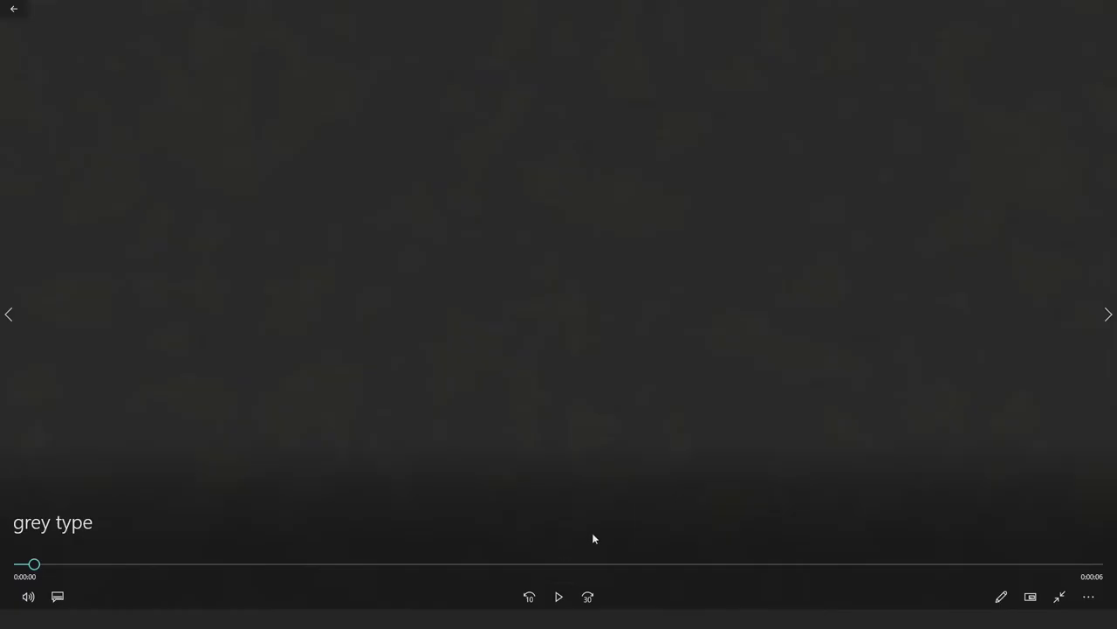
click(559, 596)
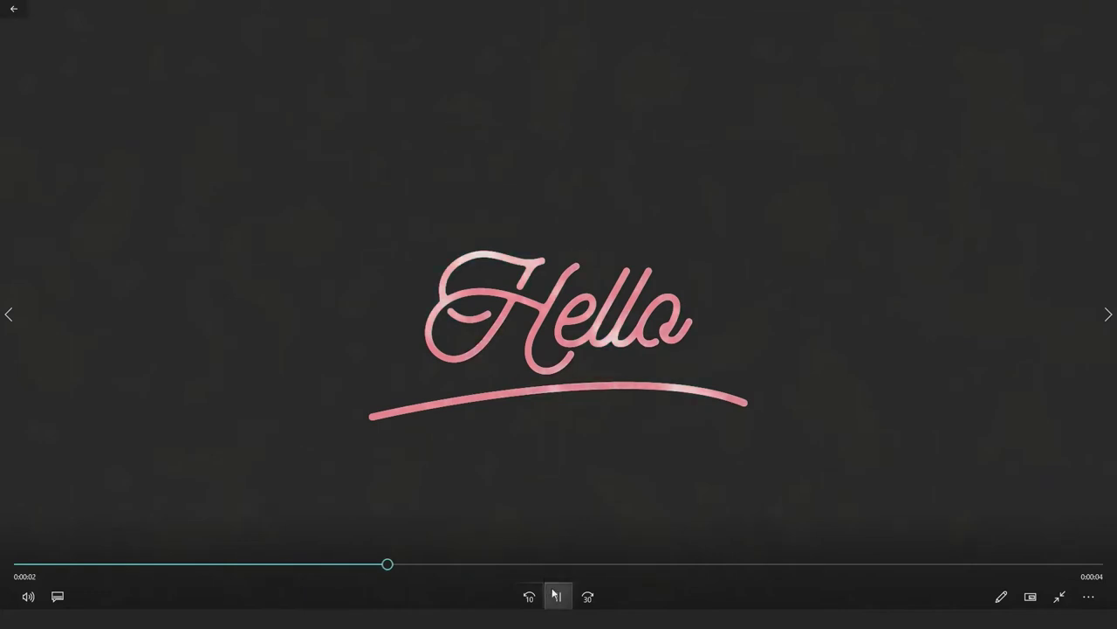
click(559, 596)
- Scrub back and forth through the start of the "grey type" video to examine how the coloured letter strokes and underline draw on
drag(430, 564, 84, 564)
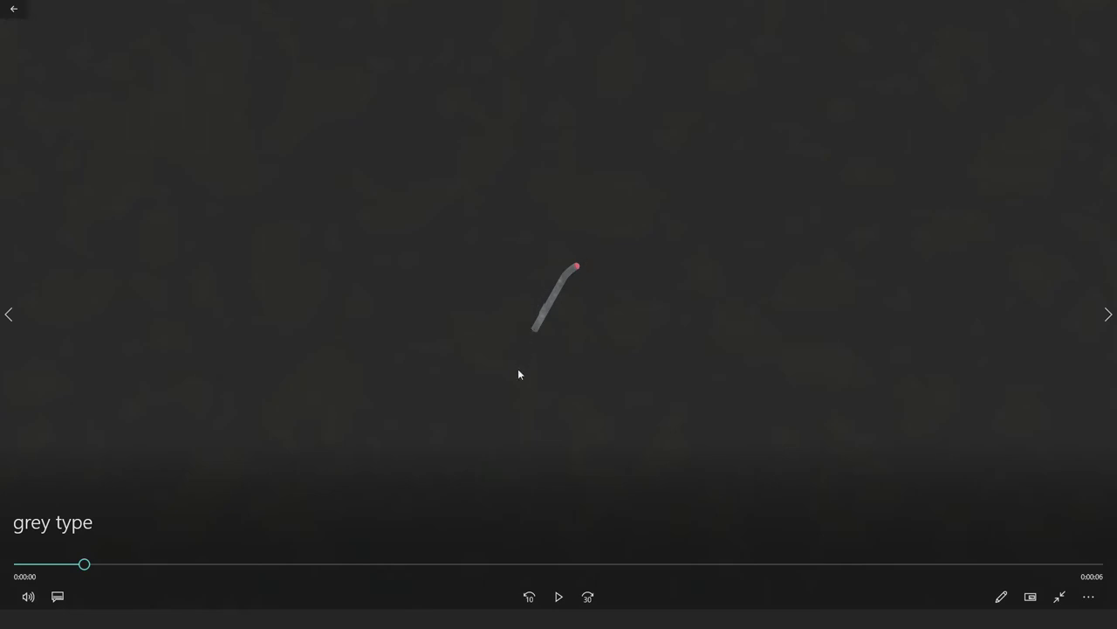
mouse_move(84, 564)
mouse_down()
mouse_move(127, 565)
mouse_move(95, 564)
mouse_up()
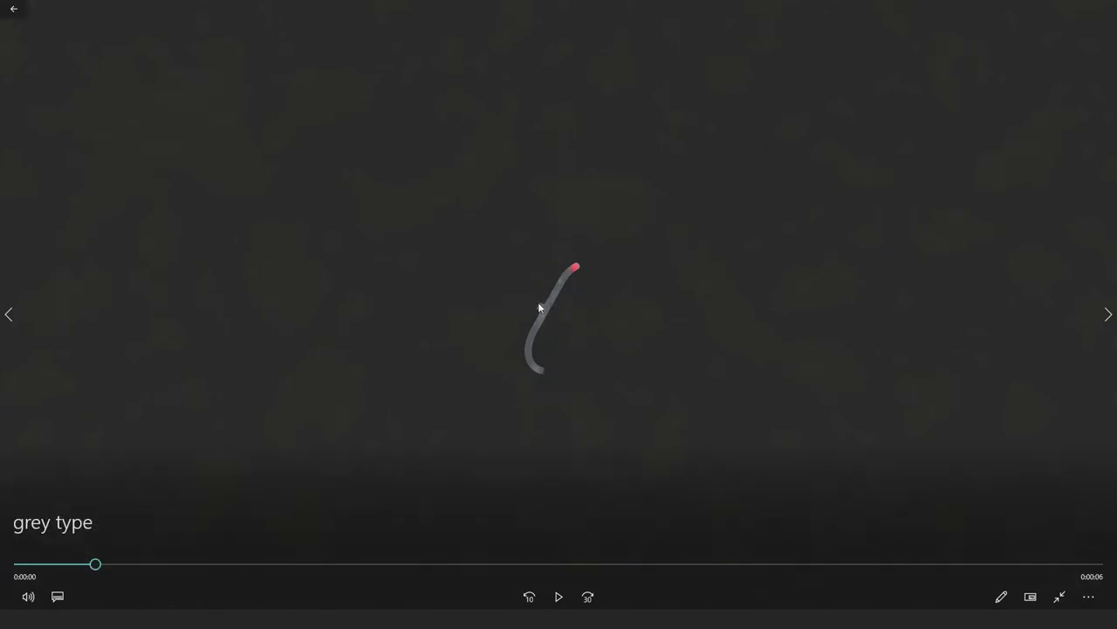
drag(100, 563, 127, 564)
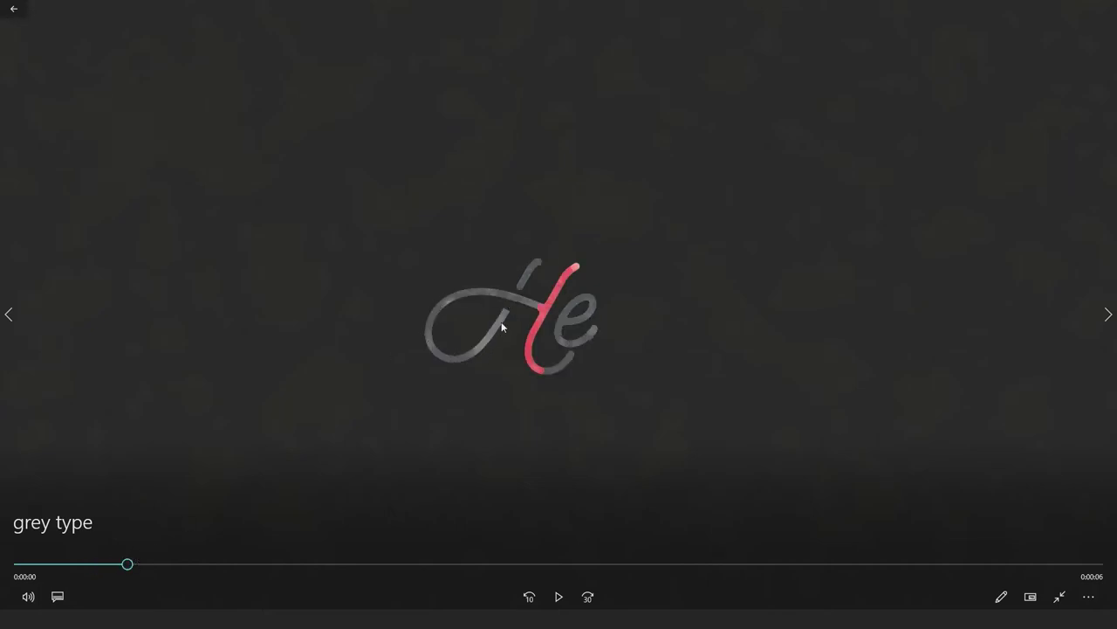
drag(138, 561, 149, 563)
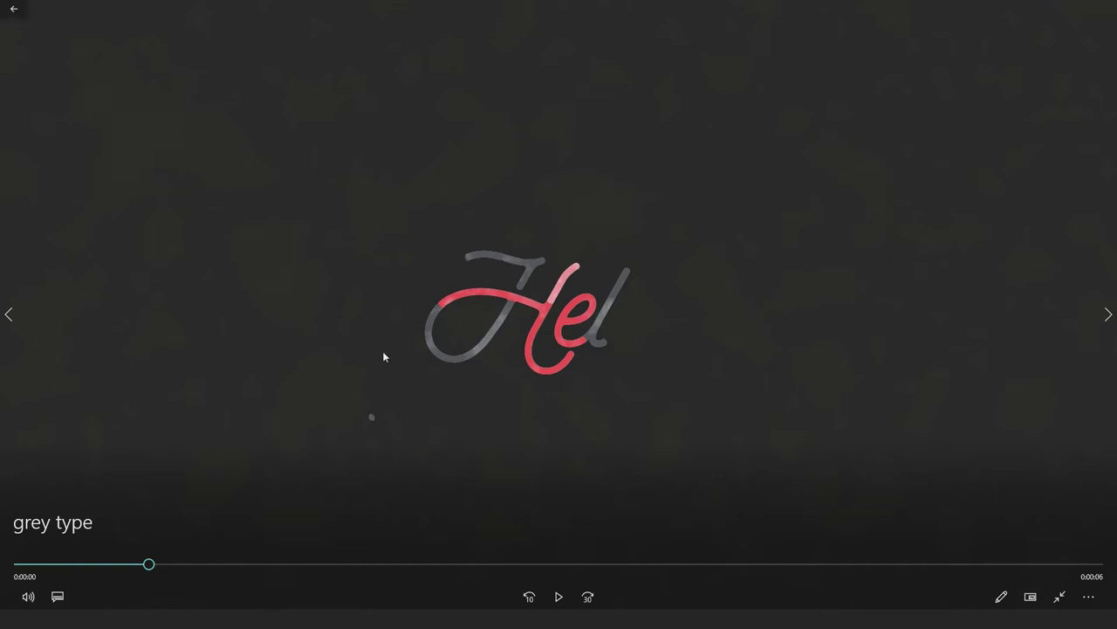
mouse_move(149, 565)
mouse_down()
mouse_move(170, 566)
mouse_move(160, 565)
mouse_up()
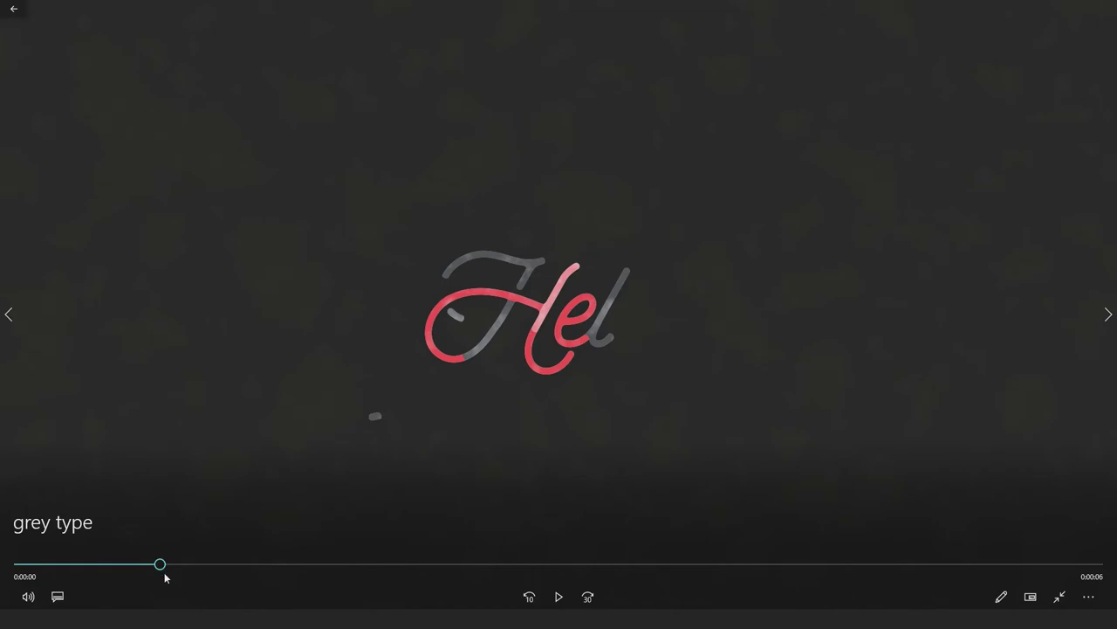
drag(163, 570, 106, 567)
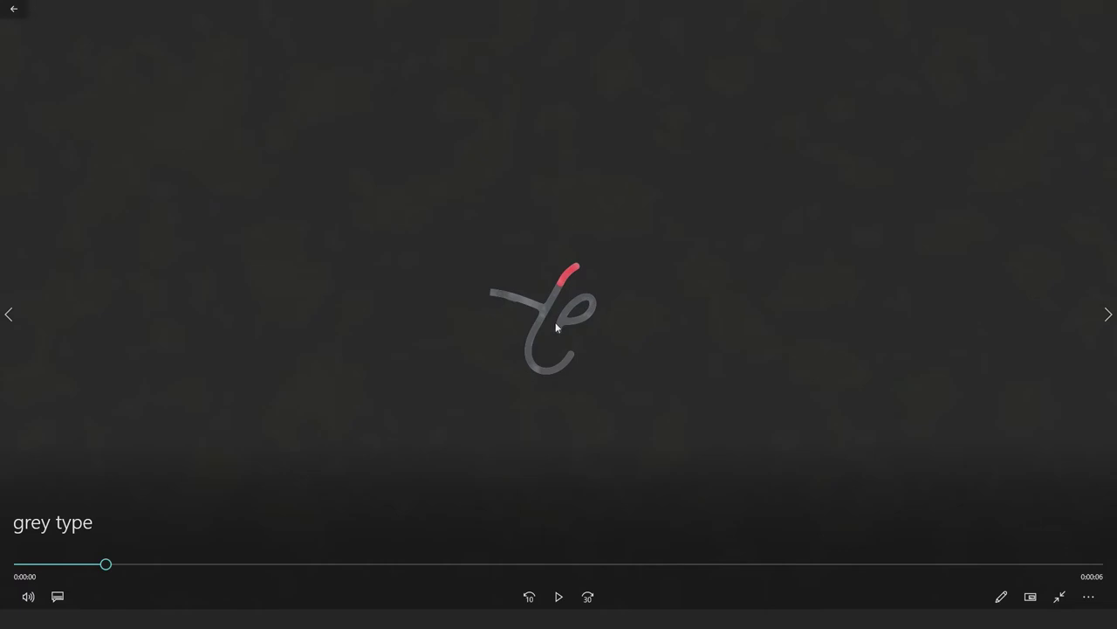
mouse_move(105, 565)
mouse_down()
mouse_move(155, 564)
mouse_move(247, 527)
mouse_move(202, 534)
mouse_up()
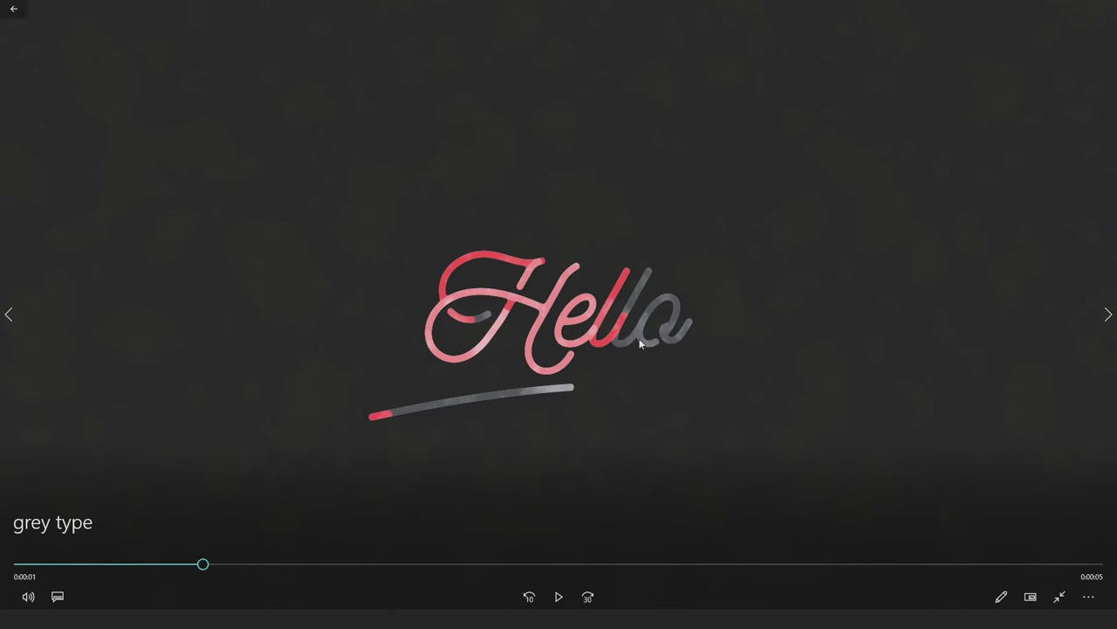
mouse_move(203, 564)
mouse_down()
mouse_move(180, 565)
mouse_move(192, 565)
mouse_up()
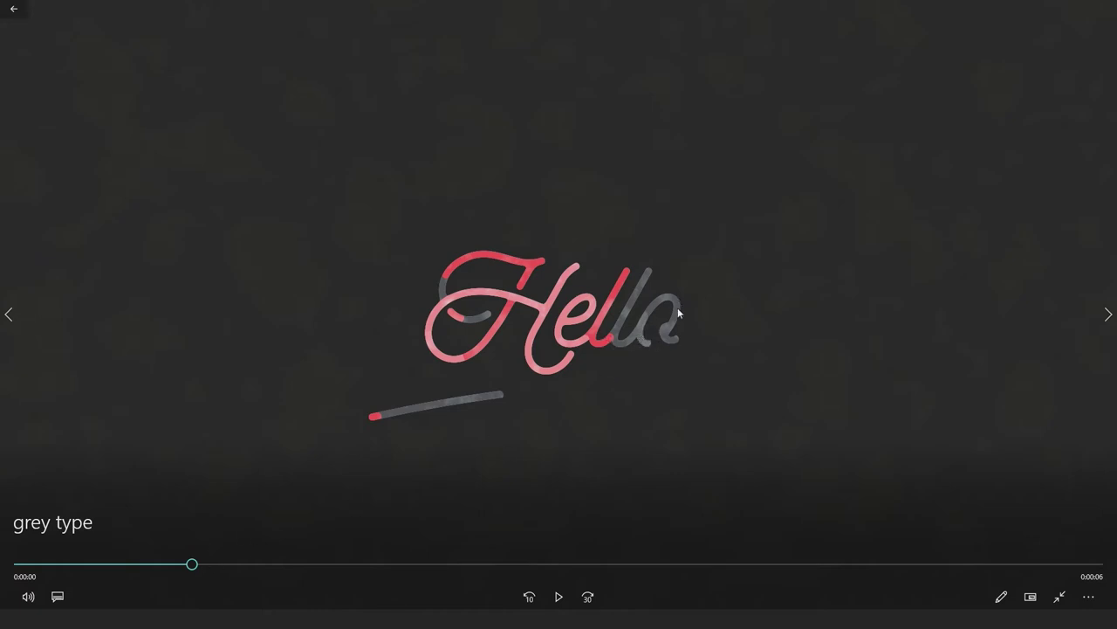
drag(192, 565, 224, 565)
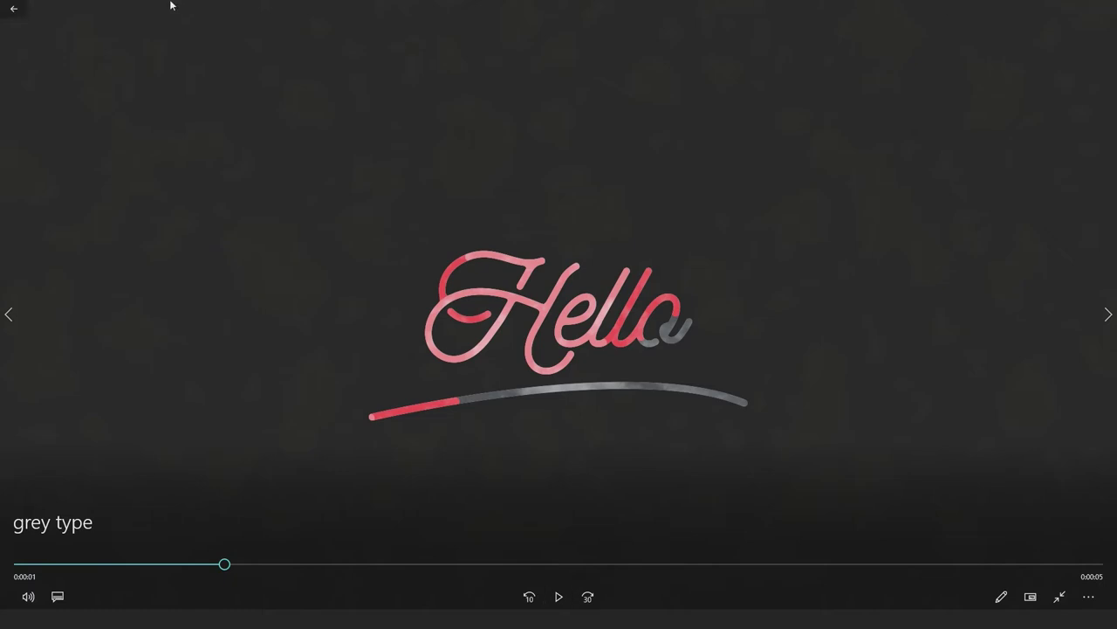
- Leave the reference video, return to After Effects, and select the "Hello" text layer with the composition viewer enlarged around the lettering
click(6, 11)
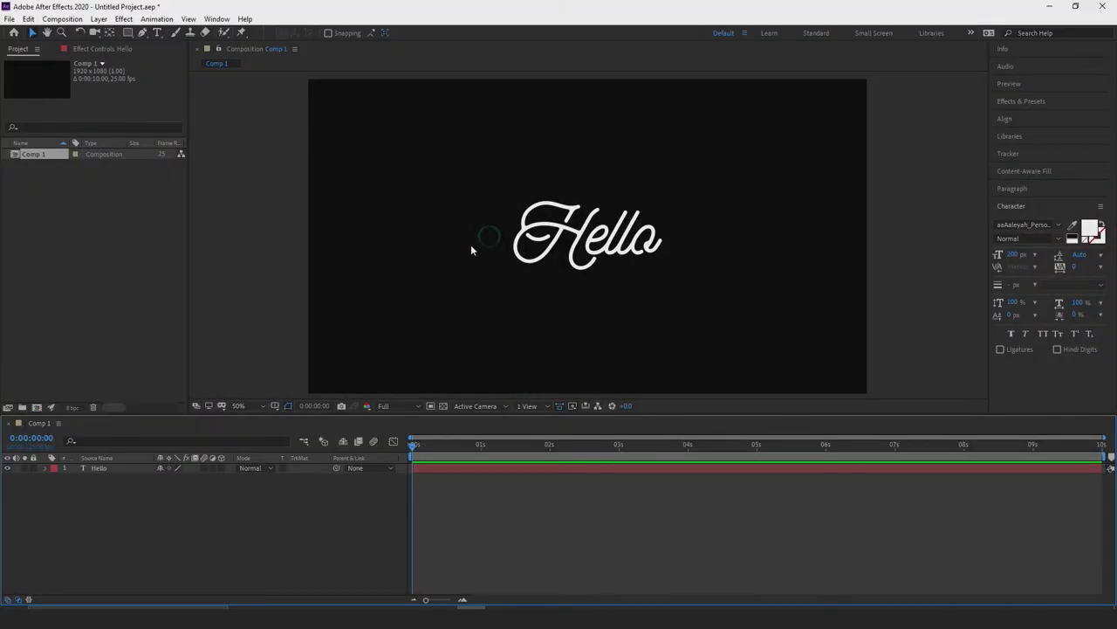
click(563, 228)
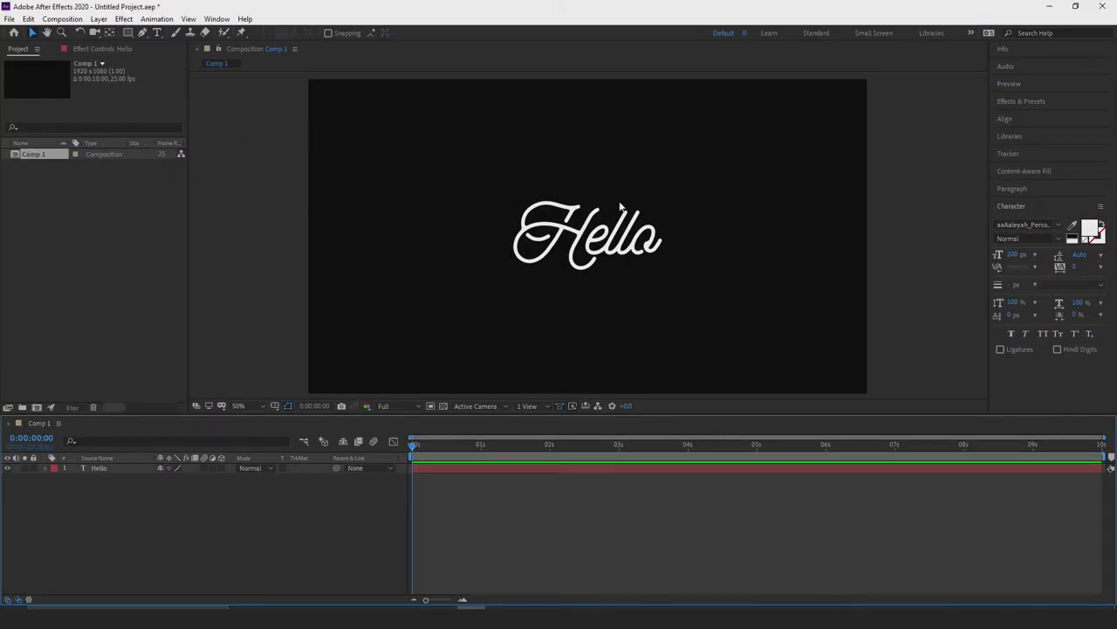
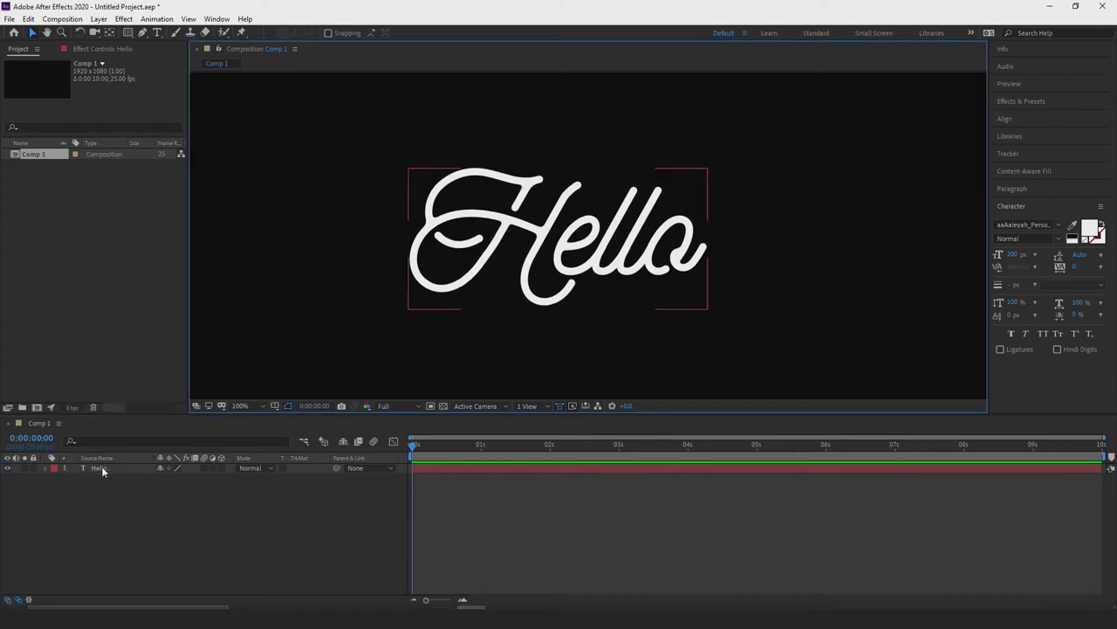
click(123, 495)
click(96, 472)
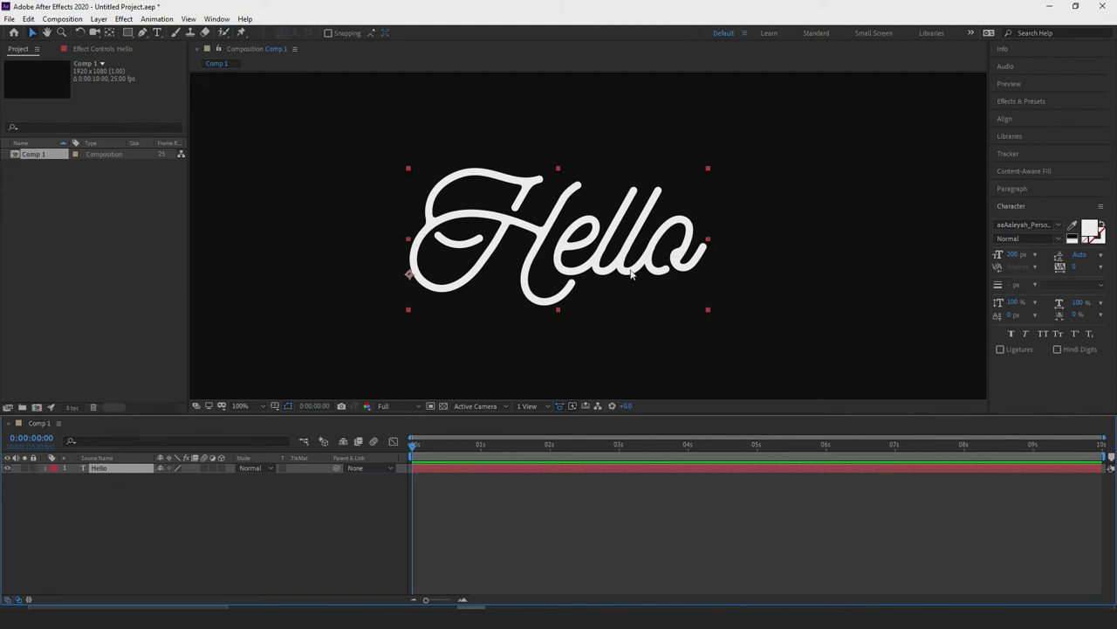
alt+scroll(632, 274, up, 2)
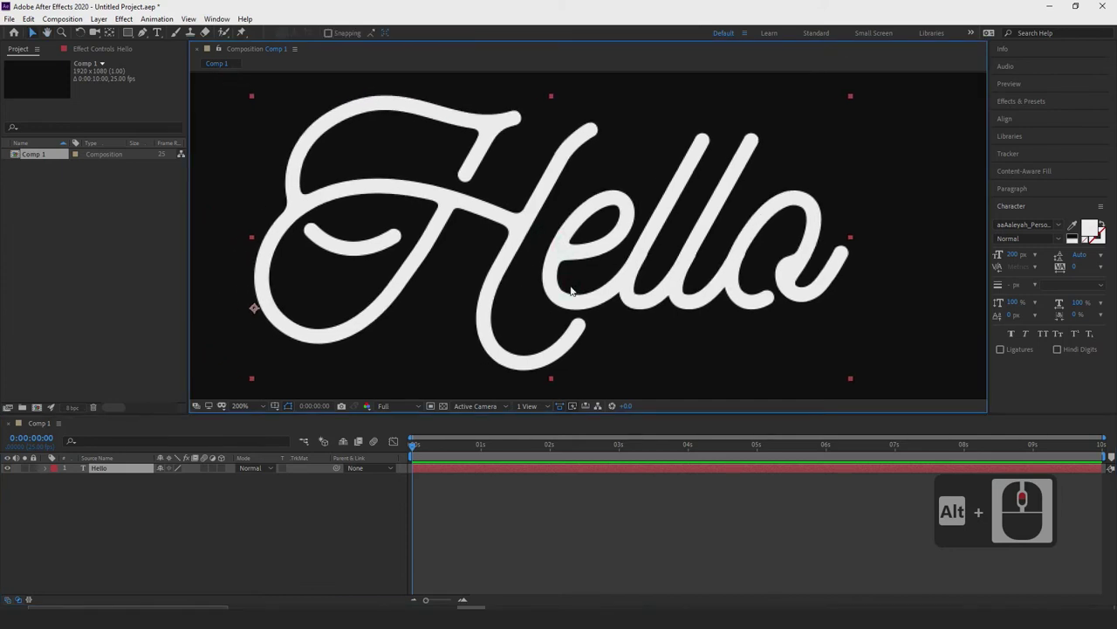
drag(636, 414, 637, 461)
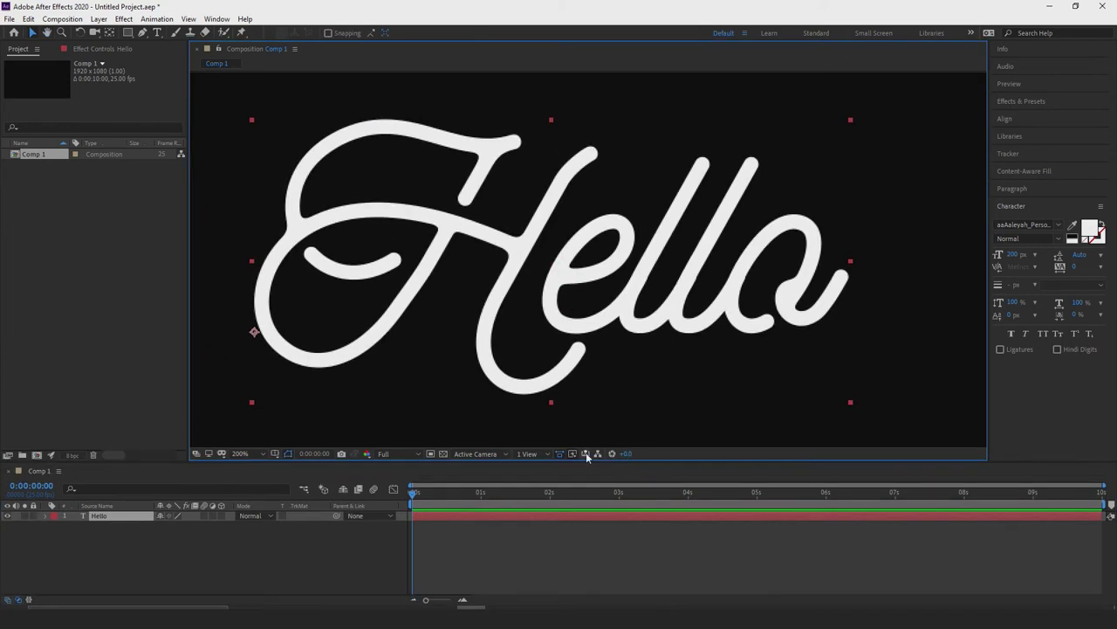
- Create a new empty shape layer above the "Hello" text layer
click(98, 19)
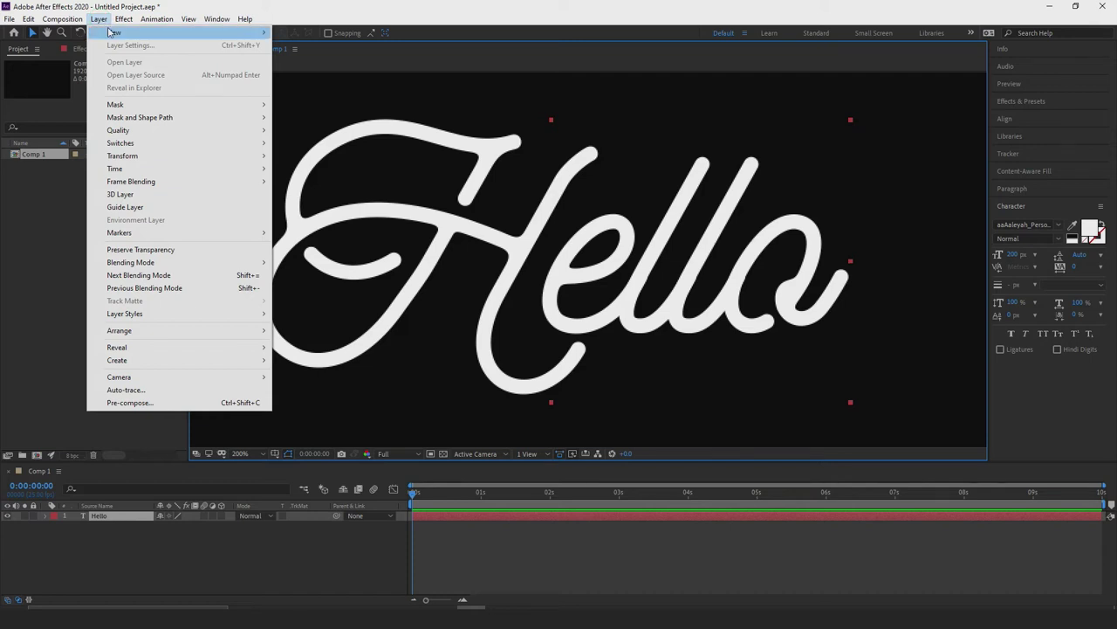
mouse_move(136, 31)
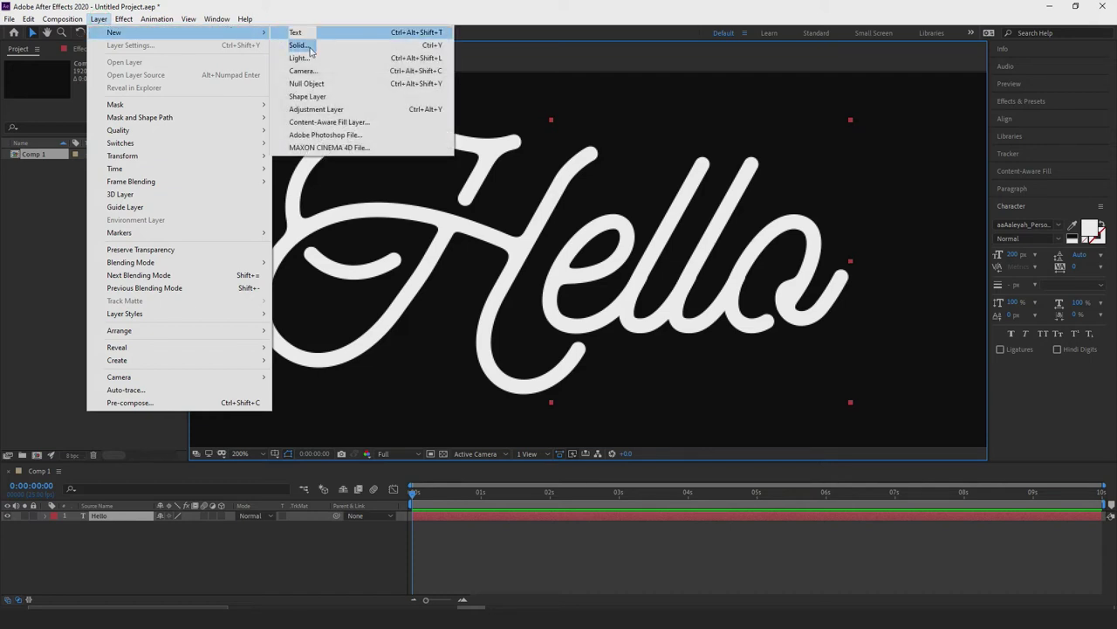
click(330, 97)
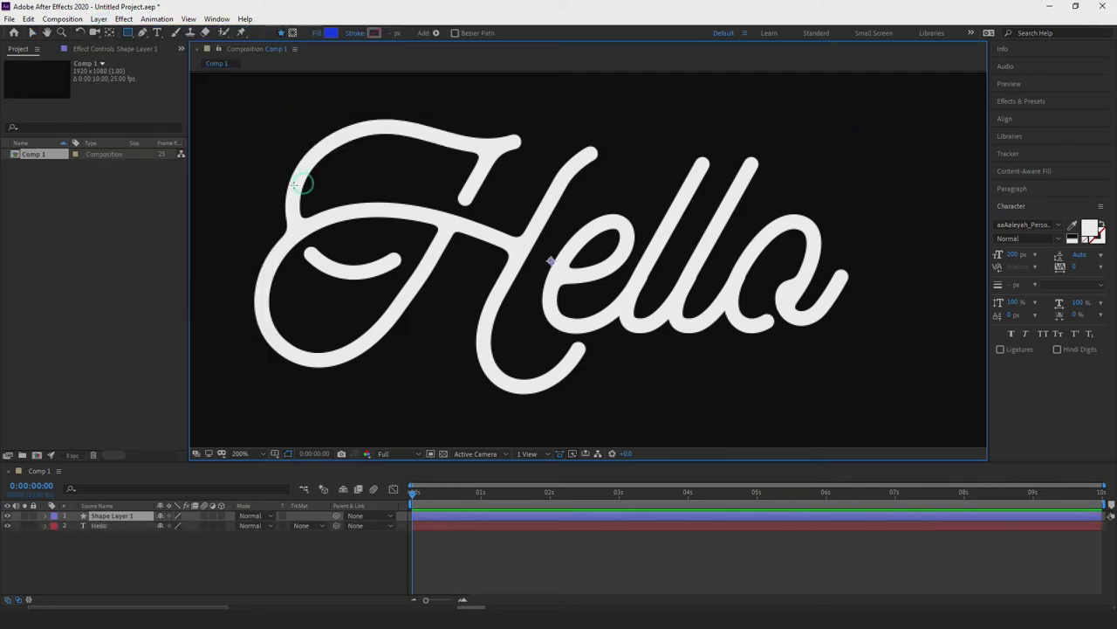
- Activate the Pen tool and set the shape fill to None
click(143, 32)
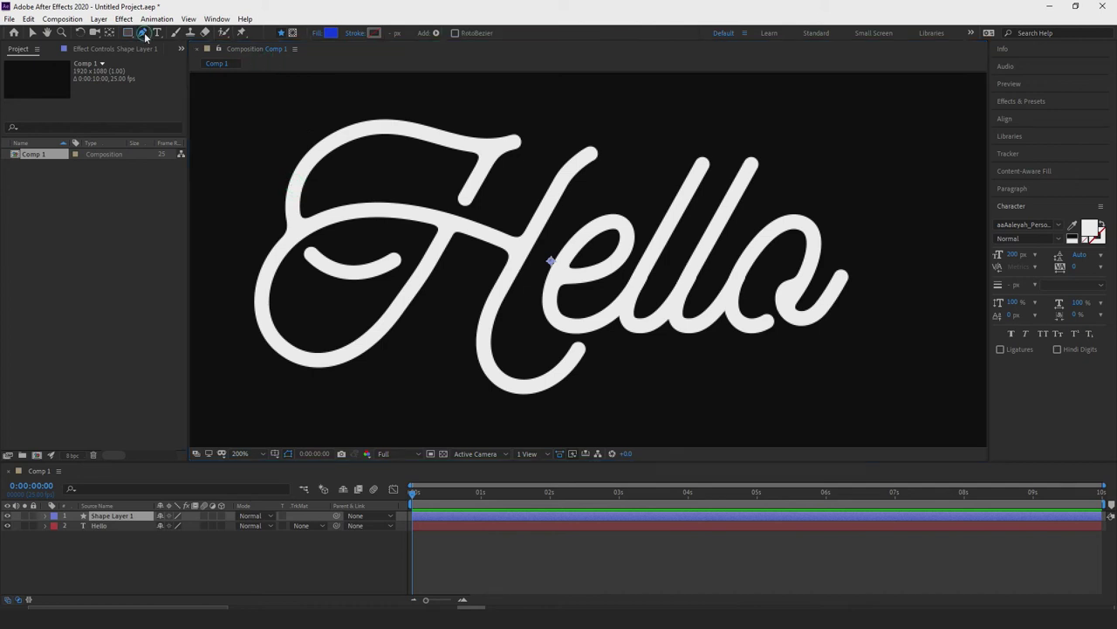
click(320, 32)
click(482, 220)
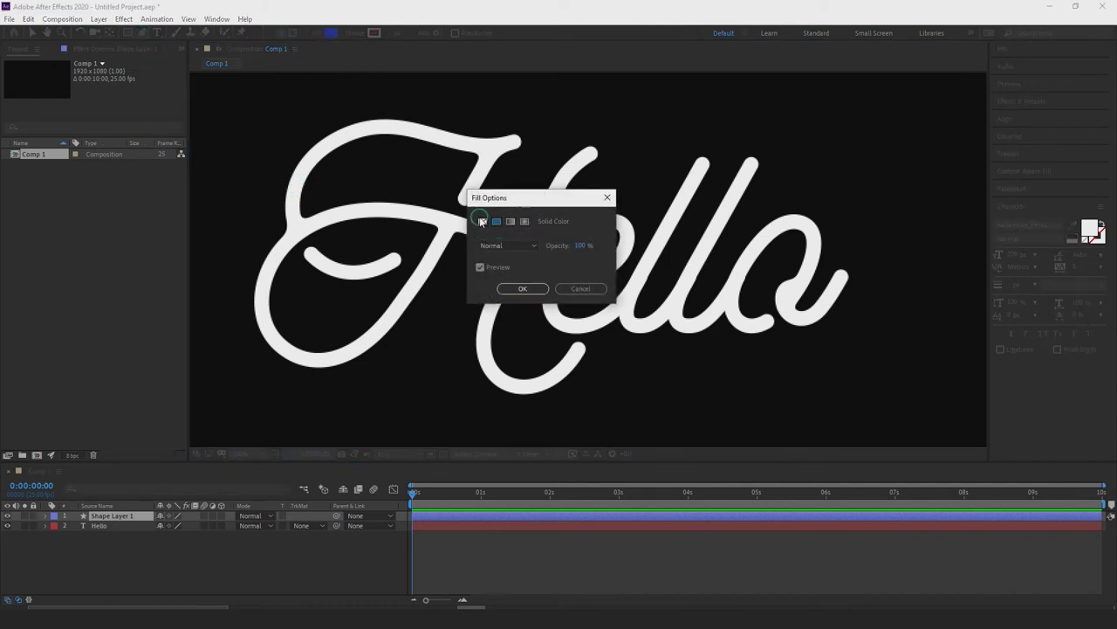
click(532, 297)
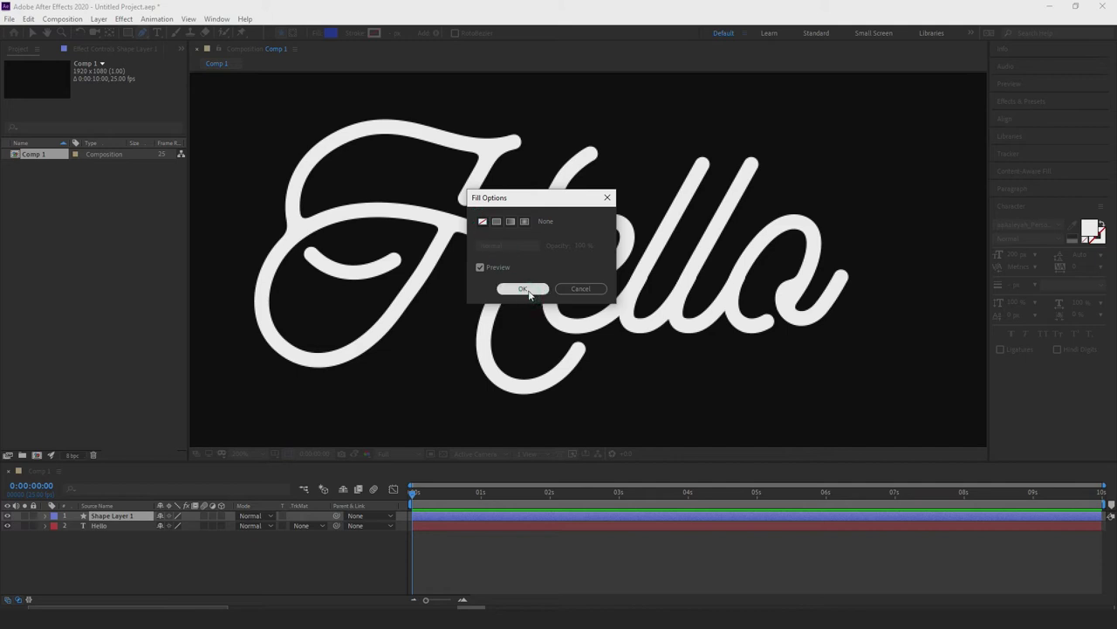
- Set the shape stroke to a solid colour and make it red (FF0000)
click(353, 32)
click(496, 221)
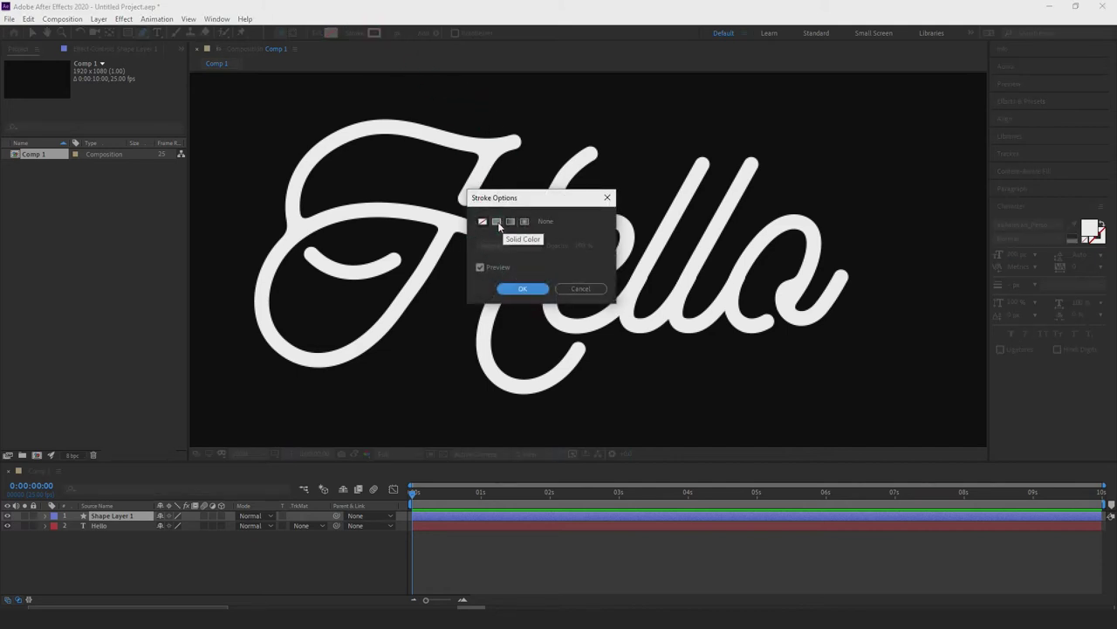
click(522, 288)
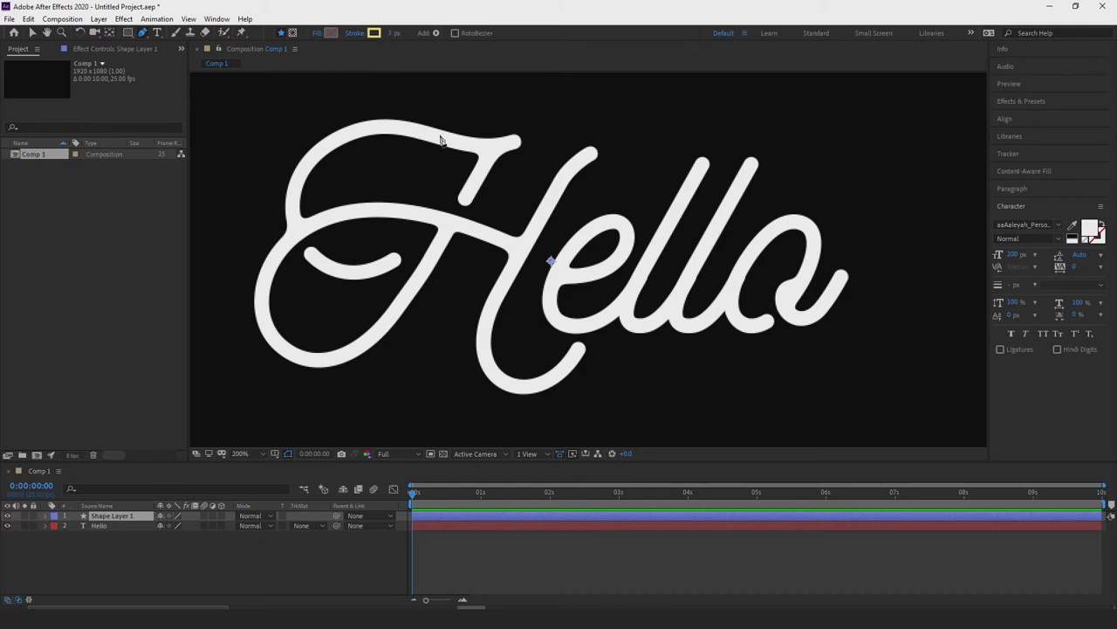
click(373, 32)
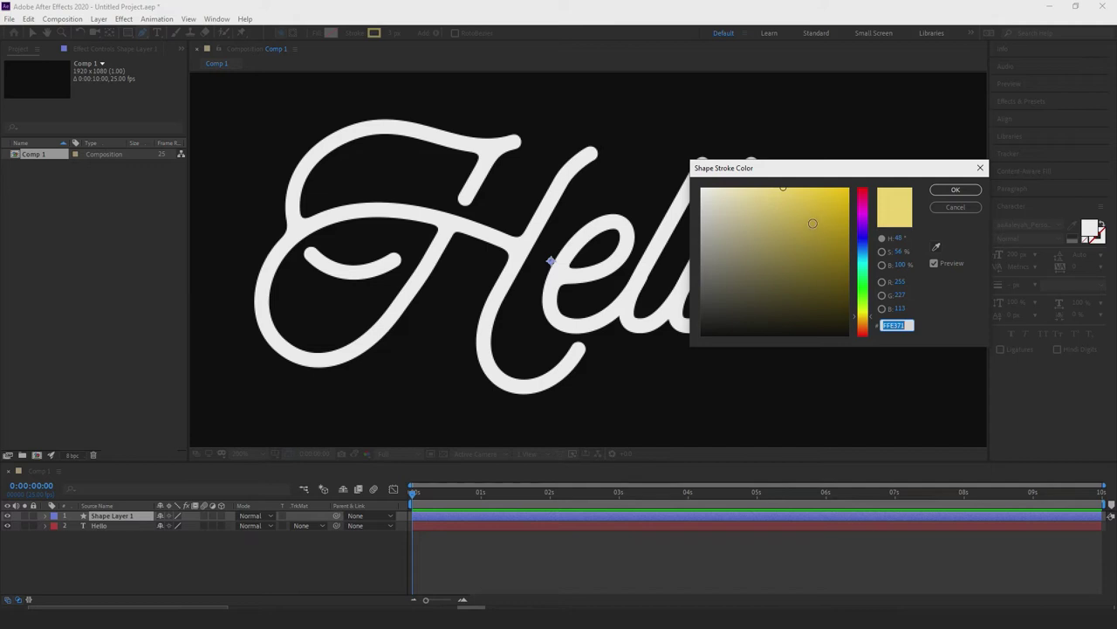
mouse_move(813, 223)
mouse_down()
mouse_move(865, 185)
mouse_move(850, 186)
mouse_up()
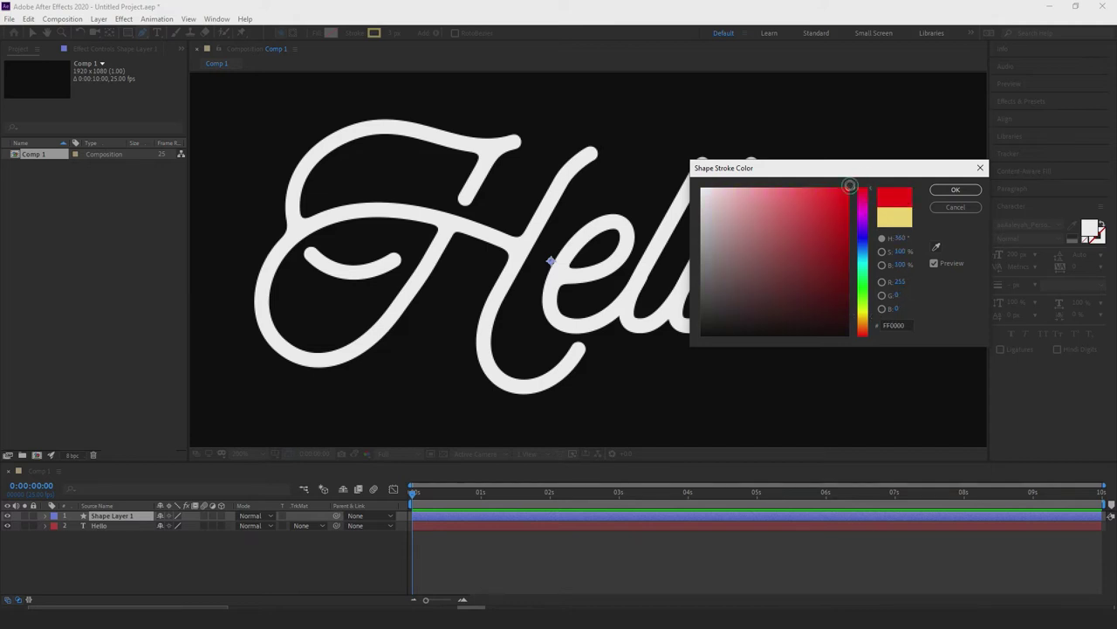
click(952, 190)
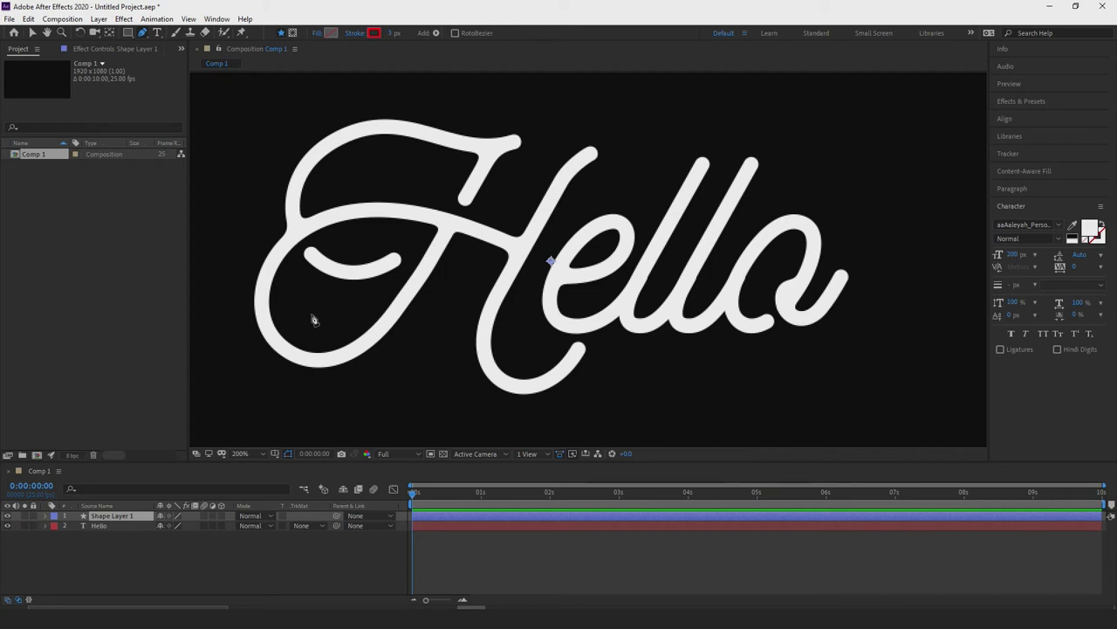
alt+scroll(564, 324, up, 2)
alt+scroll(567, 319, down, 1)
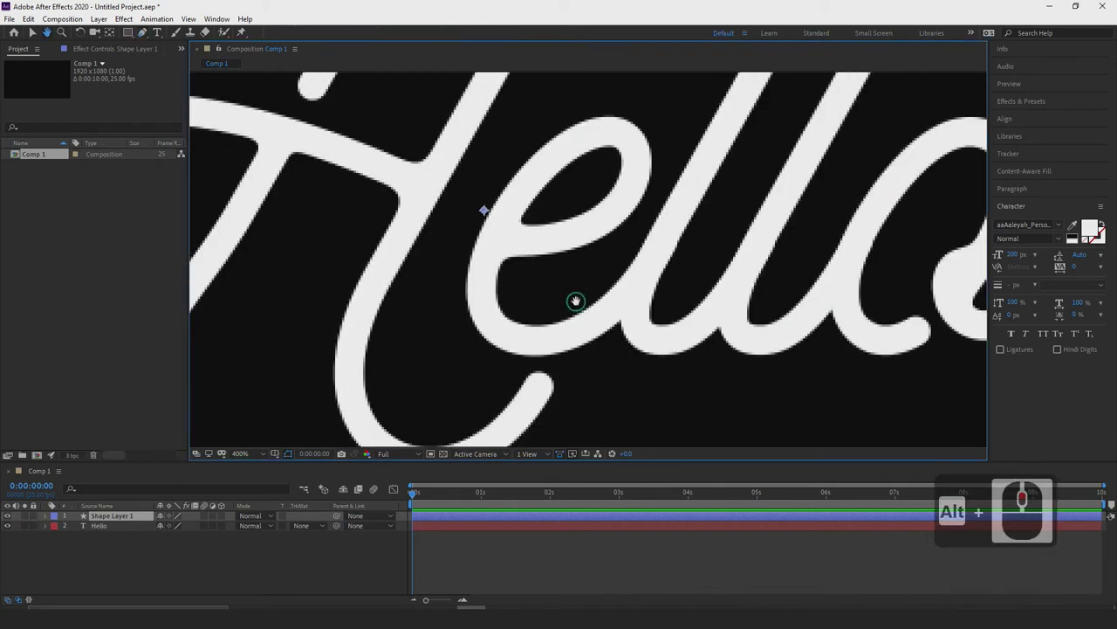
alt+scroll(571, 265, down, 1)
scroll(511, 249, up, 1)
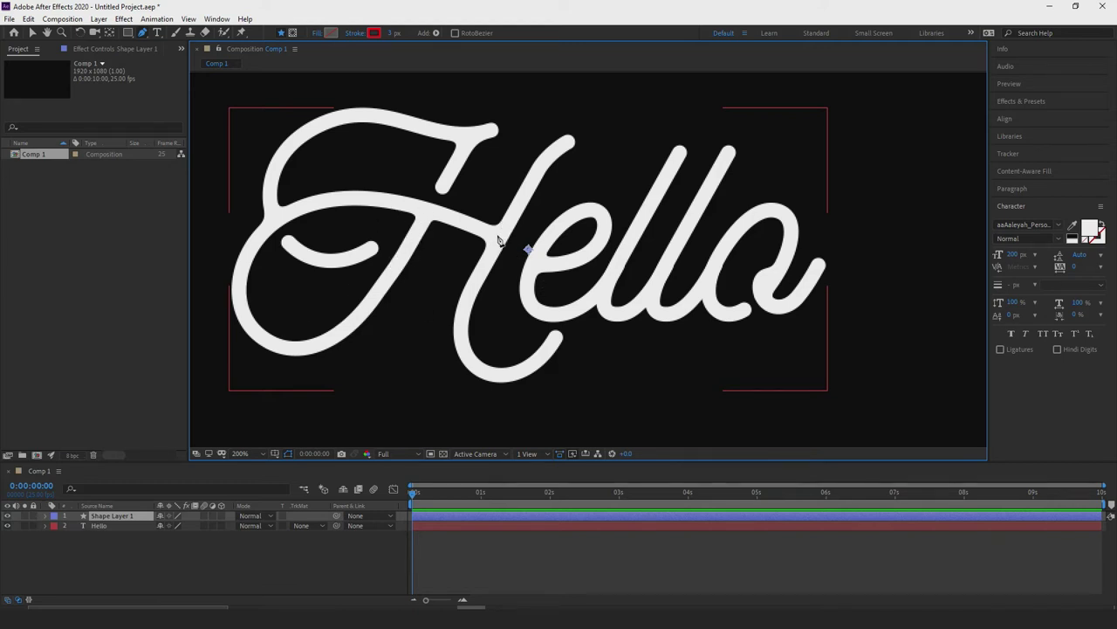
alt+scroll(607, 147, up, 1)
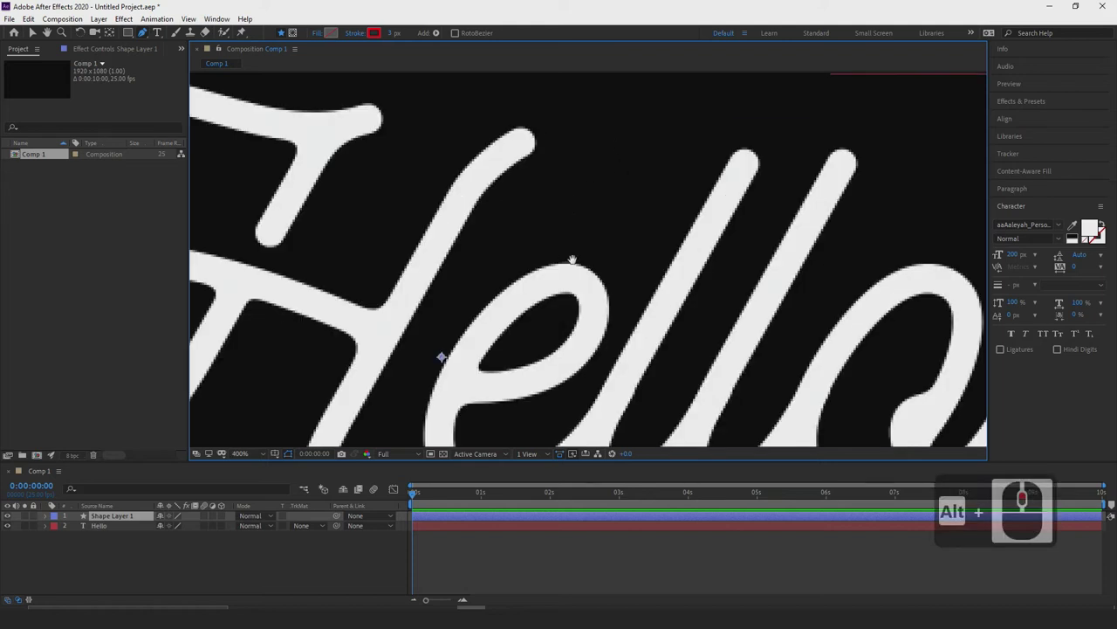
alt+scroll(572, 259, down, 1)
alt+scroll(576, 182, down, 1)
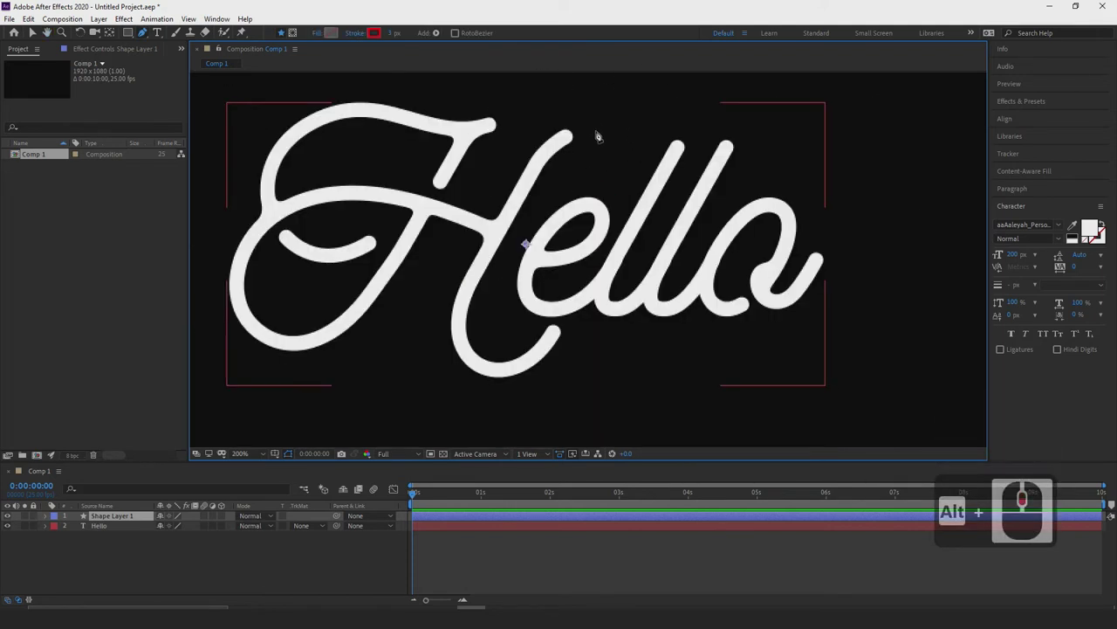
- Trace the second stem of the H with the Pen tool, from its upper tip down and around the curved lower hook
alt+scroll(598, 140, up, 1)
alt+scroll(502, 178, up, 1)
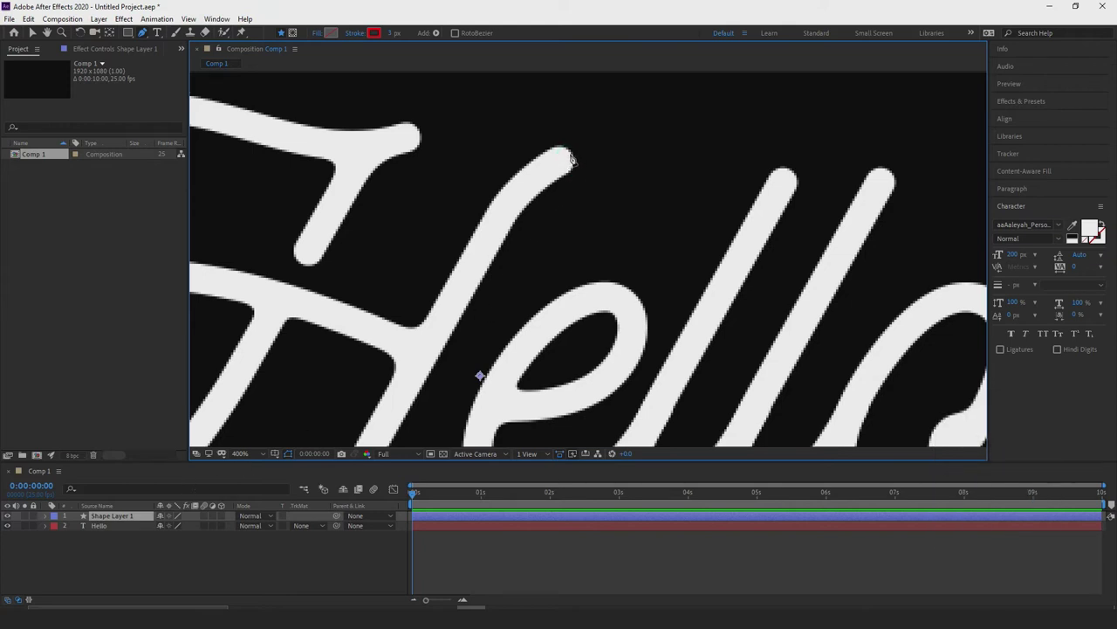
drag(512, 195, 487, 229)
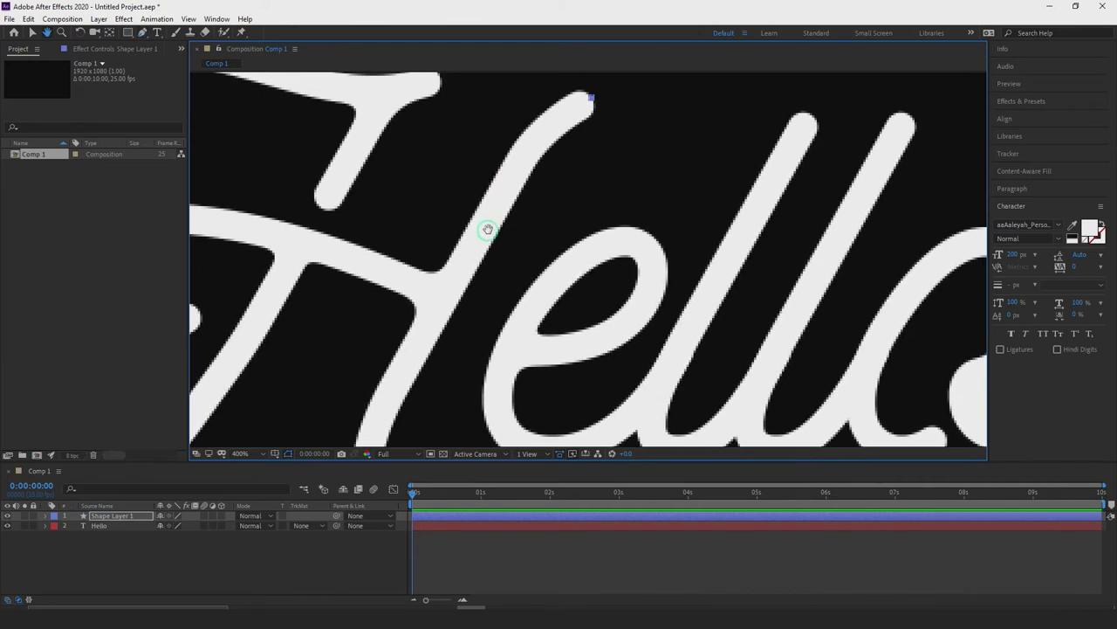
key(g)
mouse_move(510, 182)
mouse_down()
mouse_move(472, 253)
mouse_move(529, 194)
mouse_up()
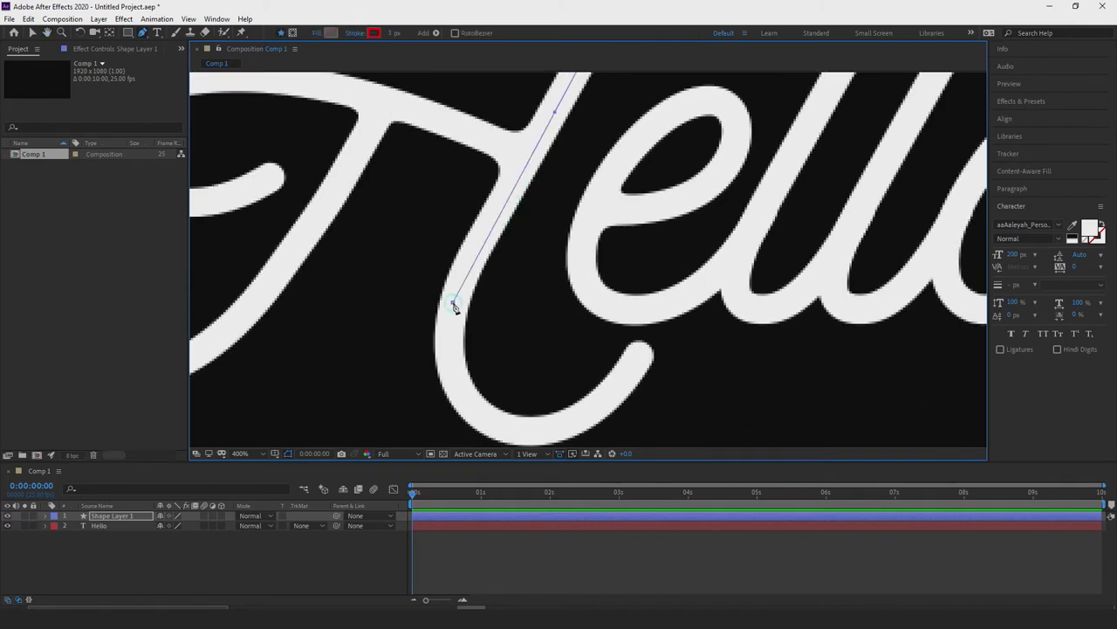
click(453, 305)
drag(453, 306, 434, 219)
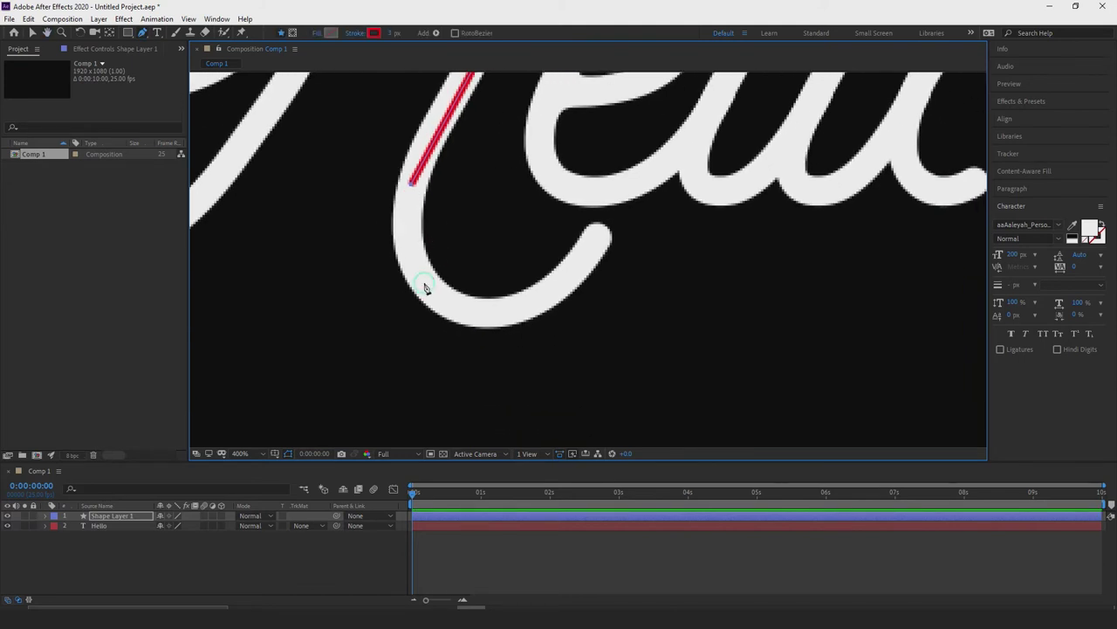
drag(430, 293, 482, 338)
drag(602, 230, 628, 161)
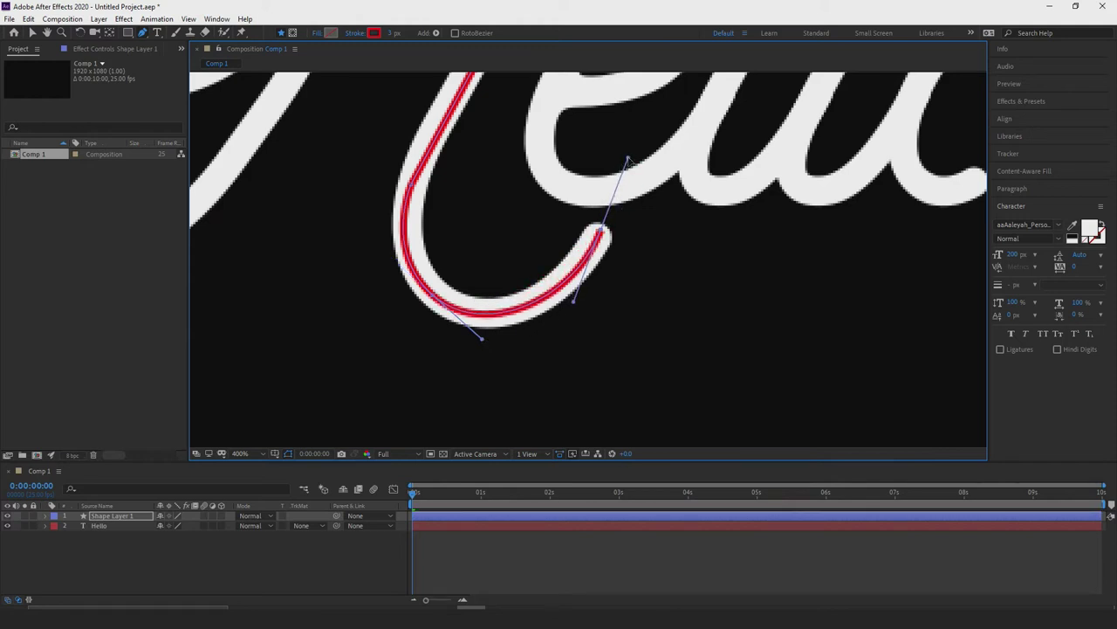
- Thicken the red stroke traced over the H, trying a stroke width of 15 px
scroll(510, 288, down, 3)
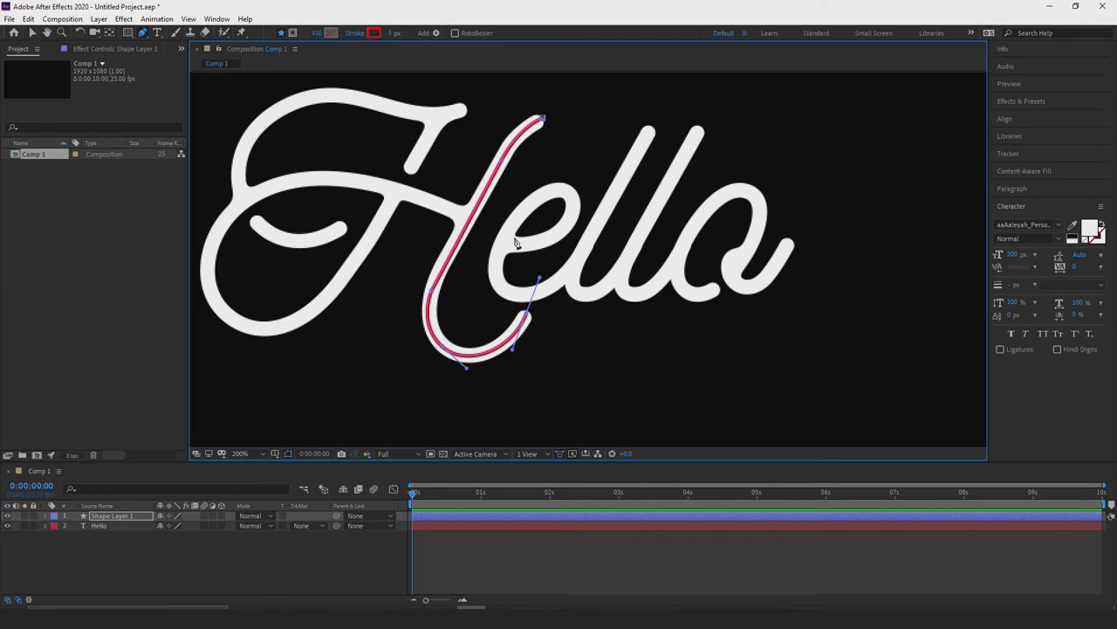
alt+scroll(539, 221, up, 2)
scroll(498, 250, down, 2)
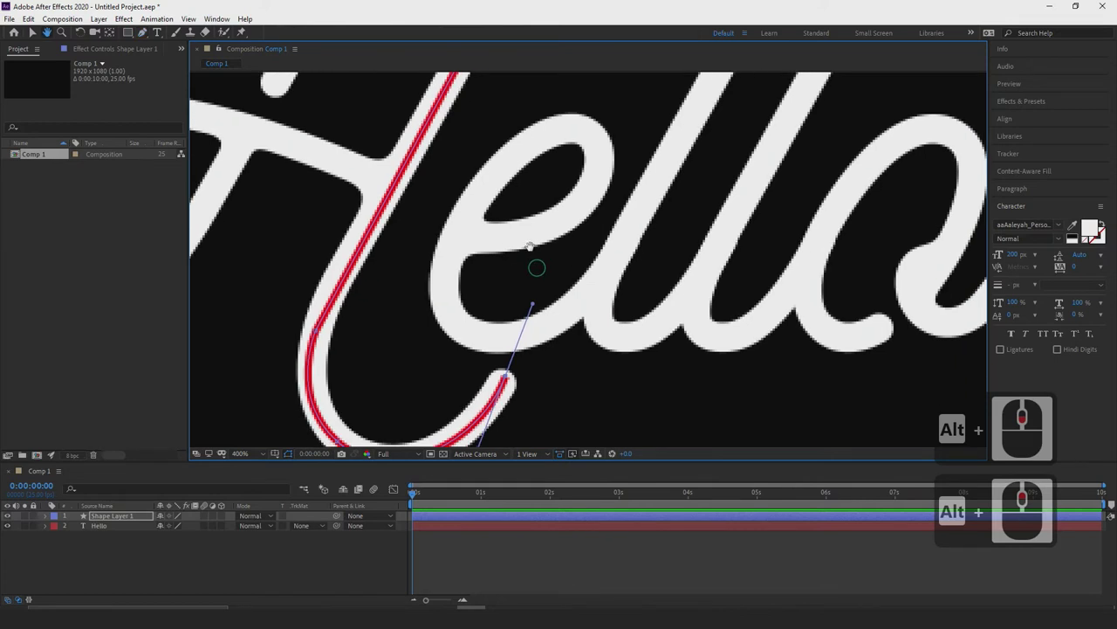
alt+scroll(467, 223, down, 2)
scroll(476, 231, up, 1)
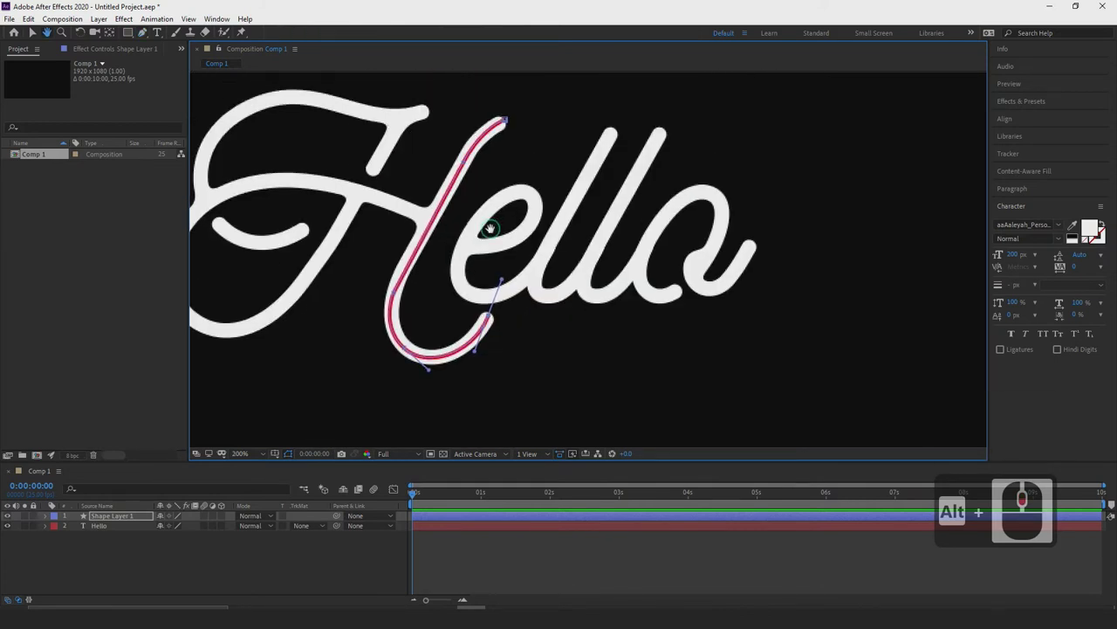
drag(393, 32, 399, 32)
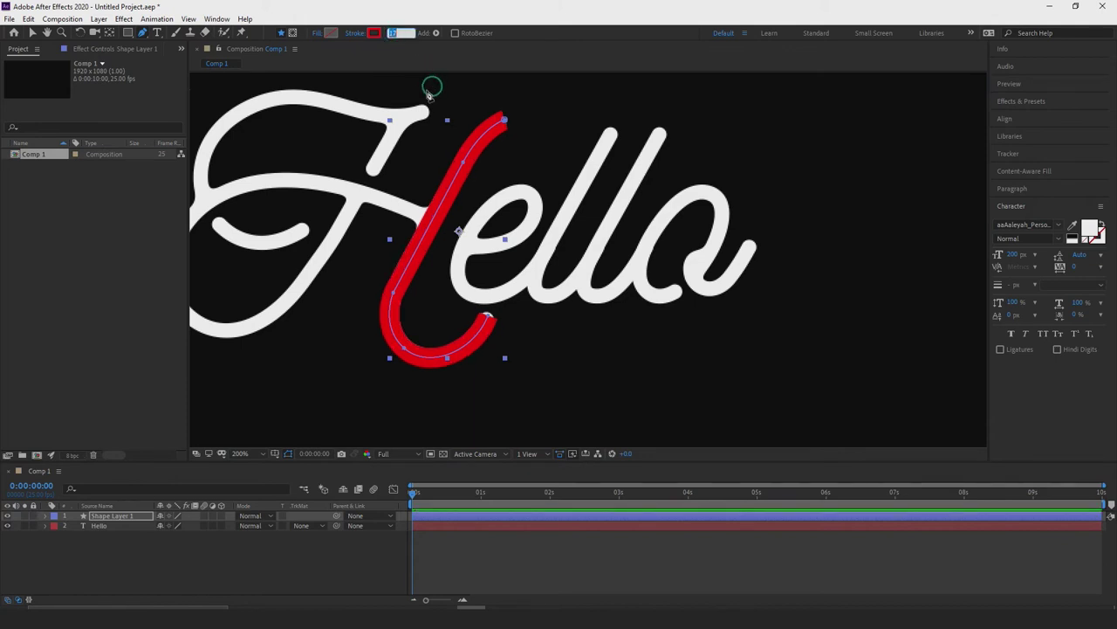
click(398, 32)
text(15)
key(Return)
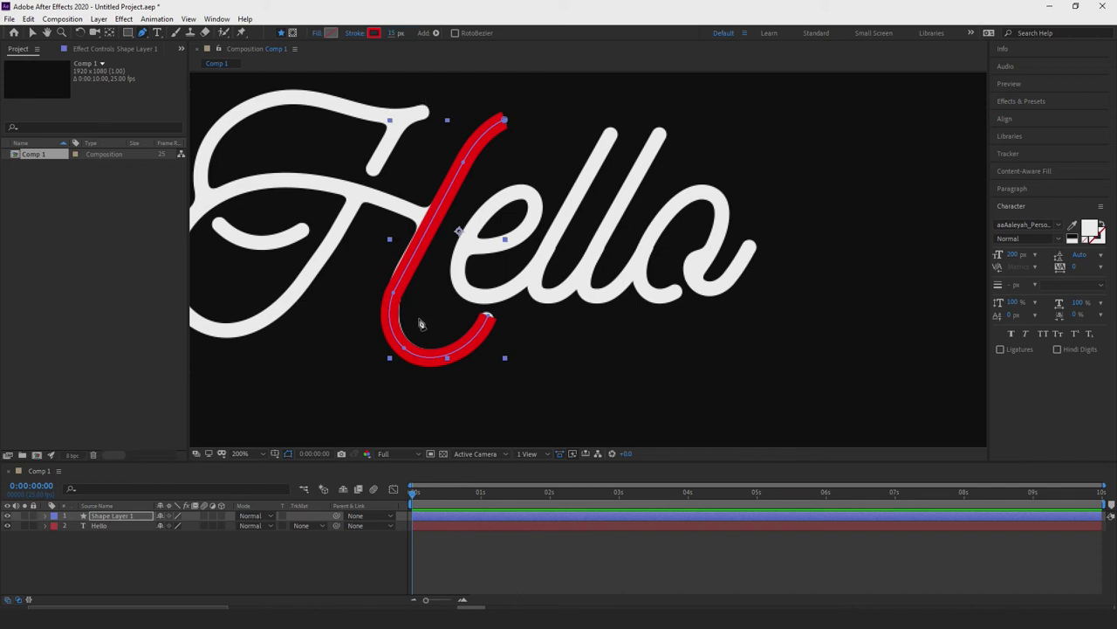
- Set the stroke width of the traced H path to 17 px
click(389, 33)
text(17)
key(Return)
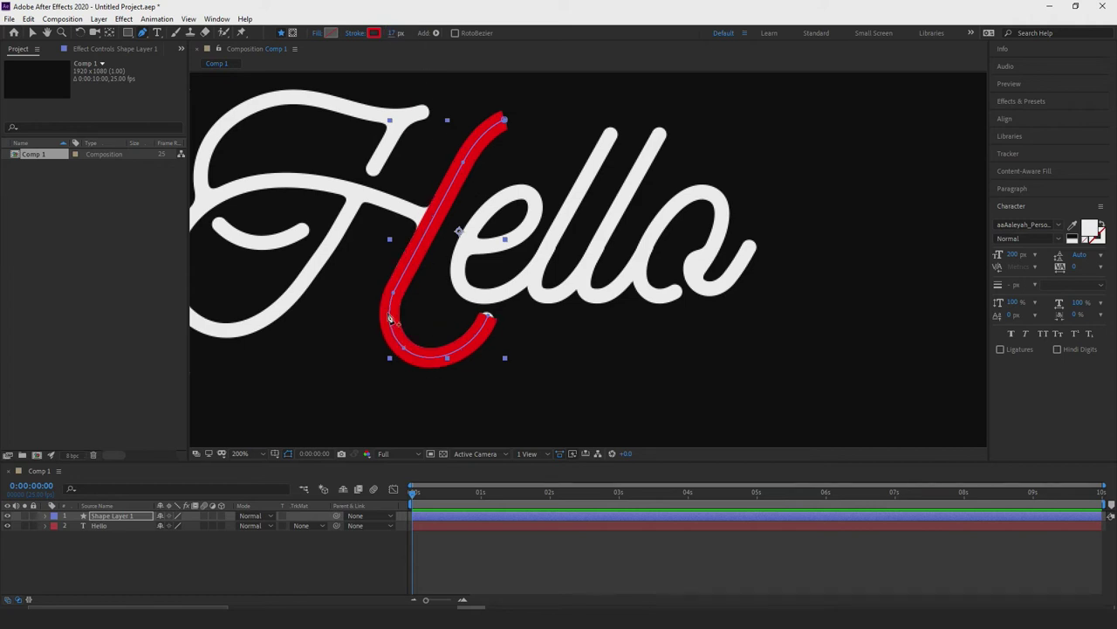
- Fine-tune the anchor points of the red H stem path so it follows the letter from the upper tip to the lower bend
scroll(420, 316, up, 1)
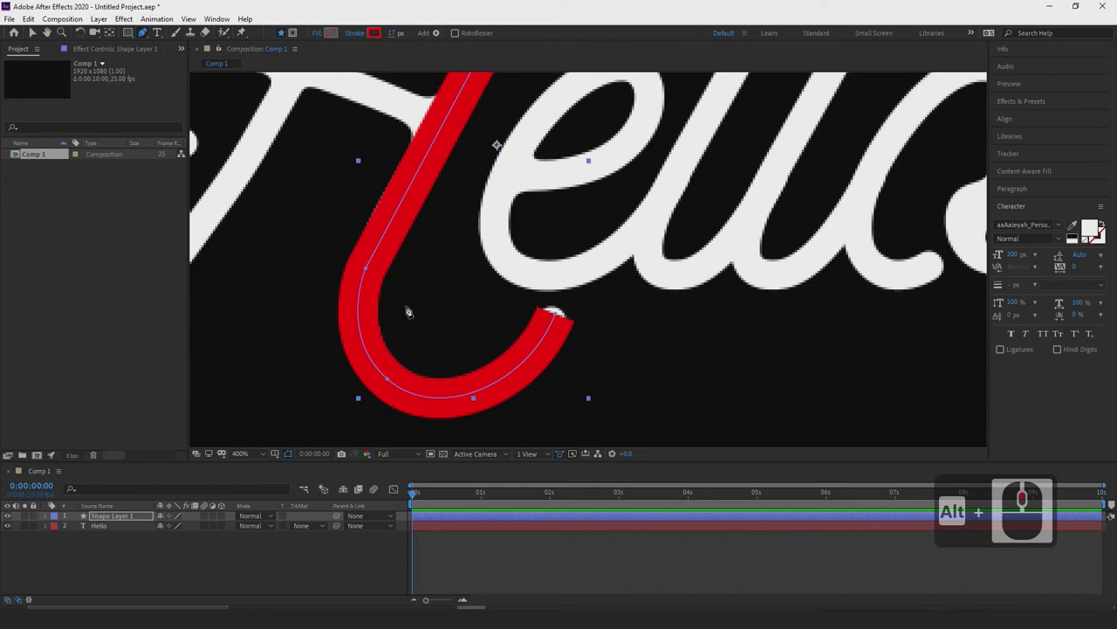
scroll(399, 307, up, 1)
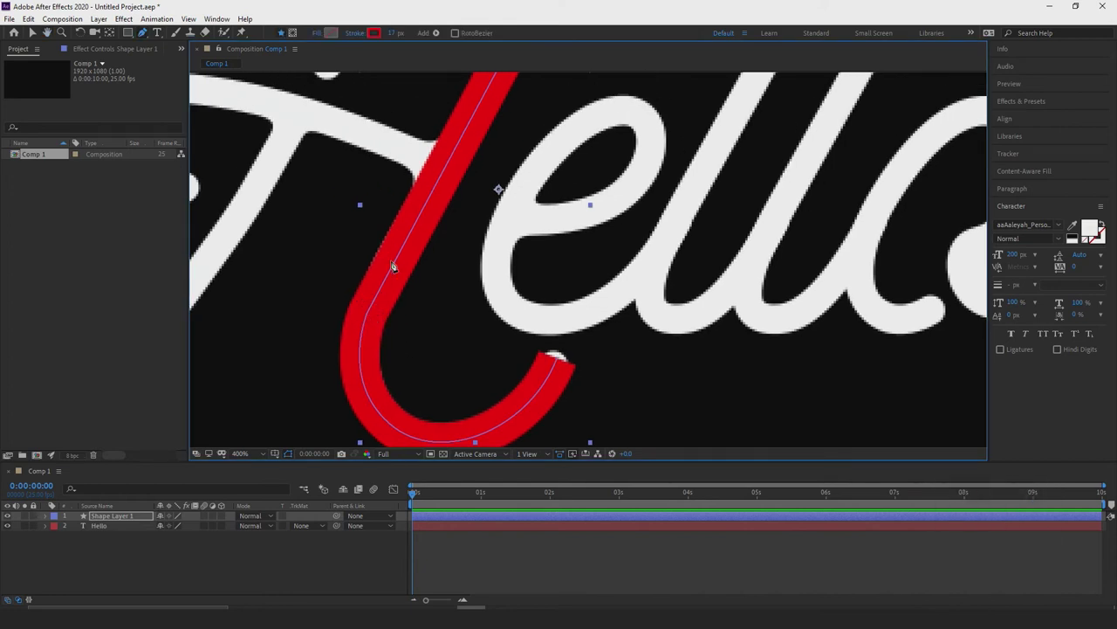
click(111, 516)
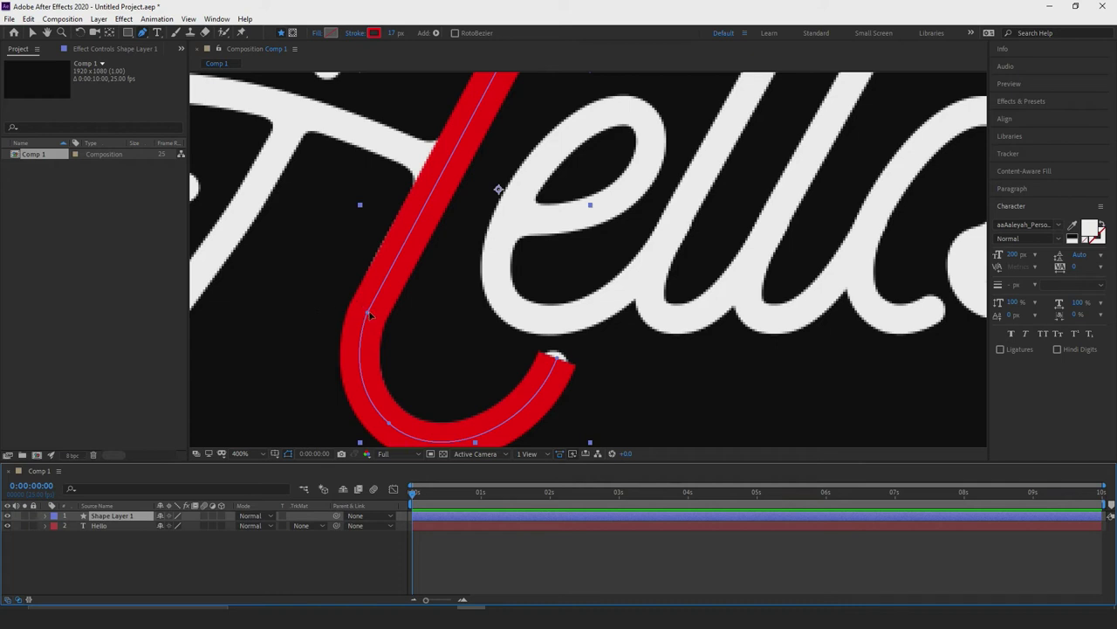
scroll(387, 262, up, 5)
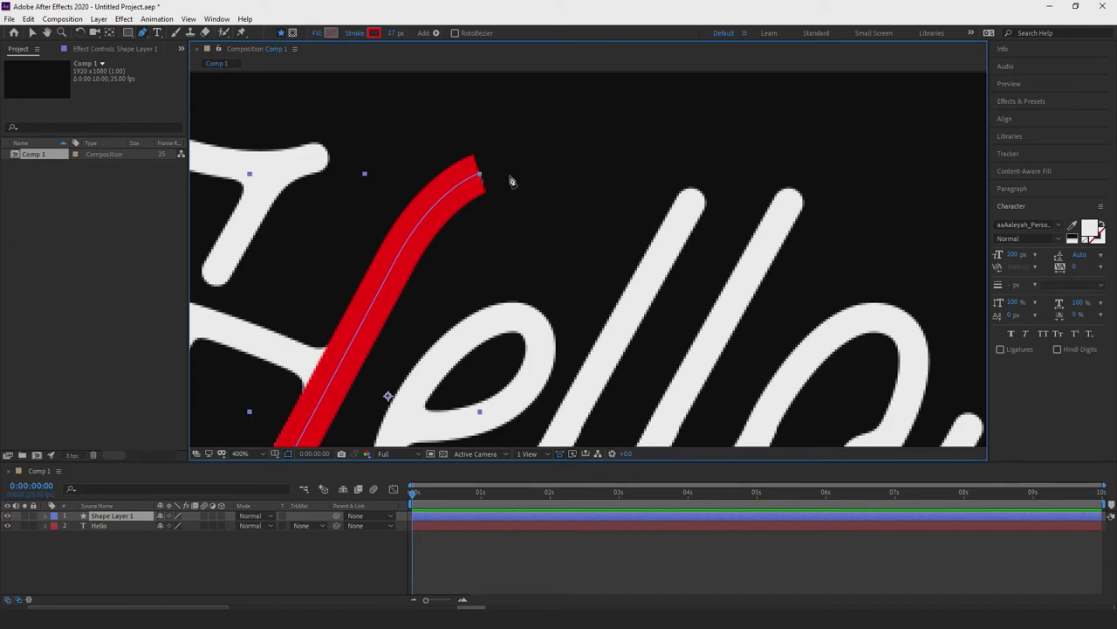
key(h)
drag(477, 266, 461, 281)
key(g)
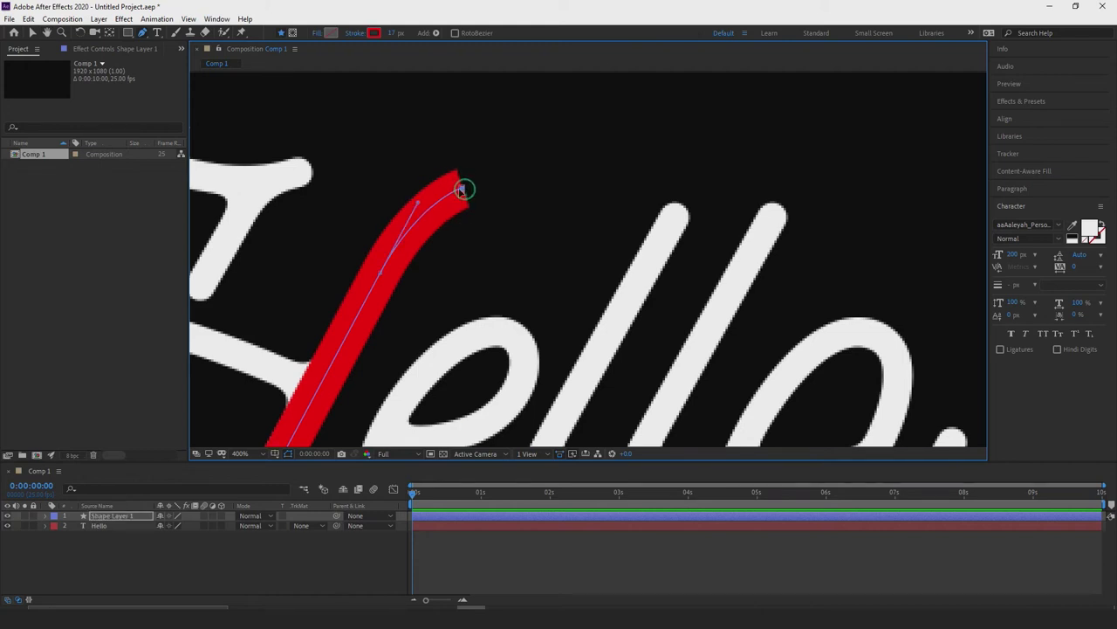
mouse_move(466, 189)
mouse_down()
mouse_move(454, 200)
mouse_move(462, 234)
mouse_move(471, 224)
mouse_move(464, 192)
mouse_move(504, 170)
mouse_up()
mouse_move(453, 397)
mouse_down()
mouse_move(469, 301)
mouse_move(364, 280)
mouse_move(352, 260)
mouse_move(455, 275)
mouse_move(347, 225)
mouse_up()
drag(436, 246, 438, 310)
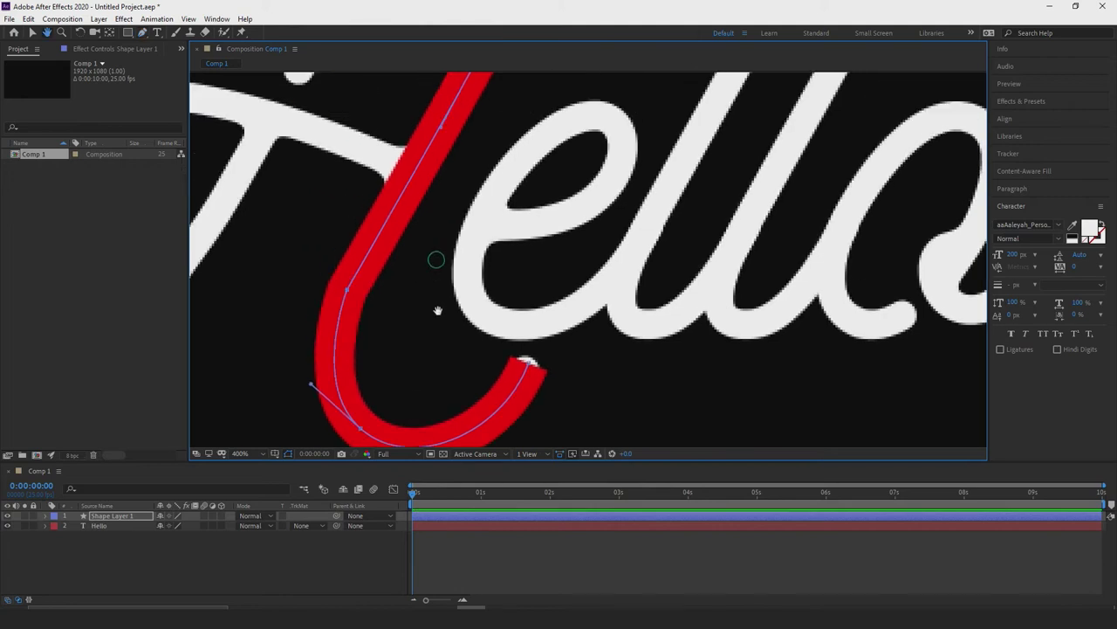
key(g)
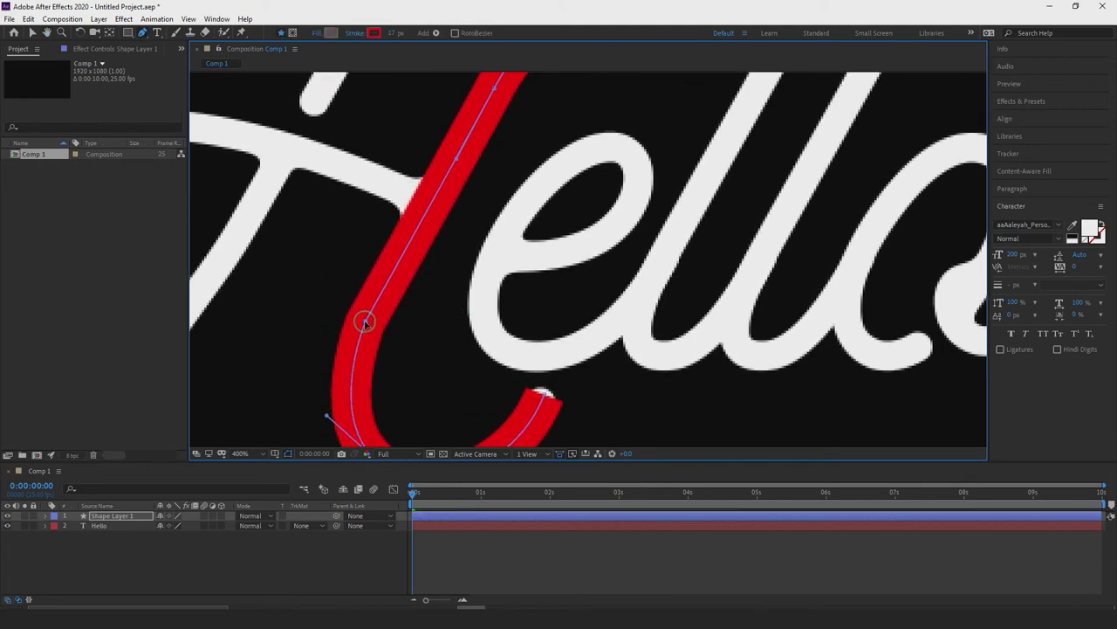
drag(424, 337, 417, 282)
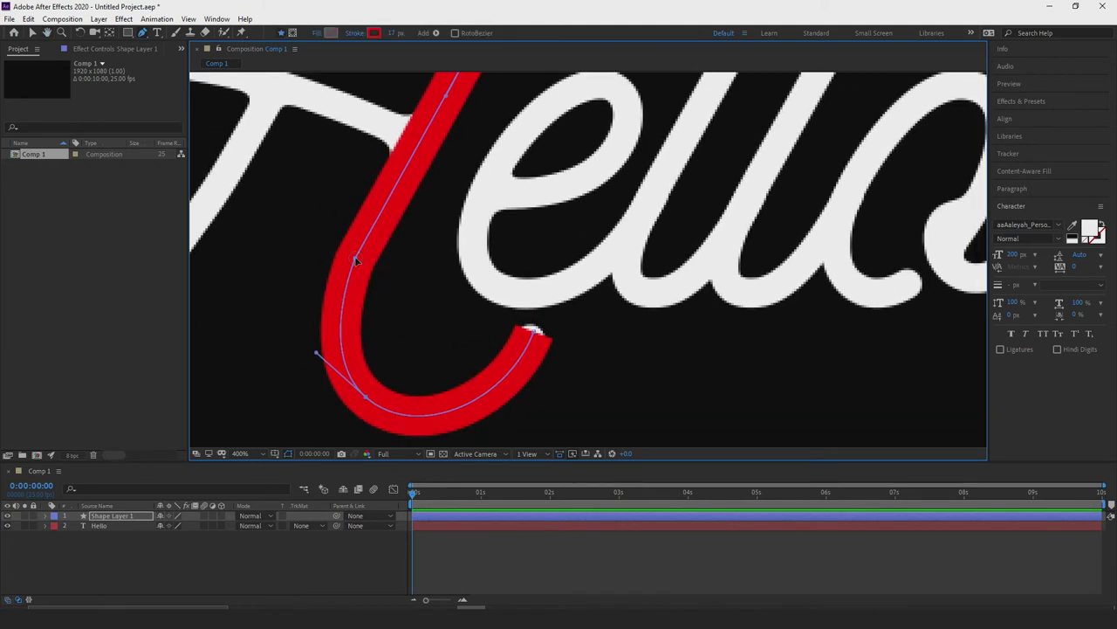
- Try moving the anchor point above the H stem's lower hook and reshaping its curve handles, and undo those changes
drag(356, 260, 387, 266)
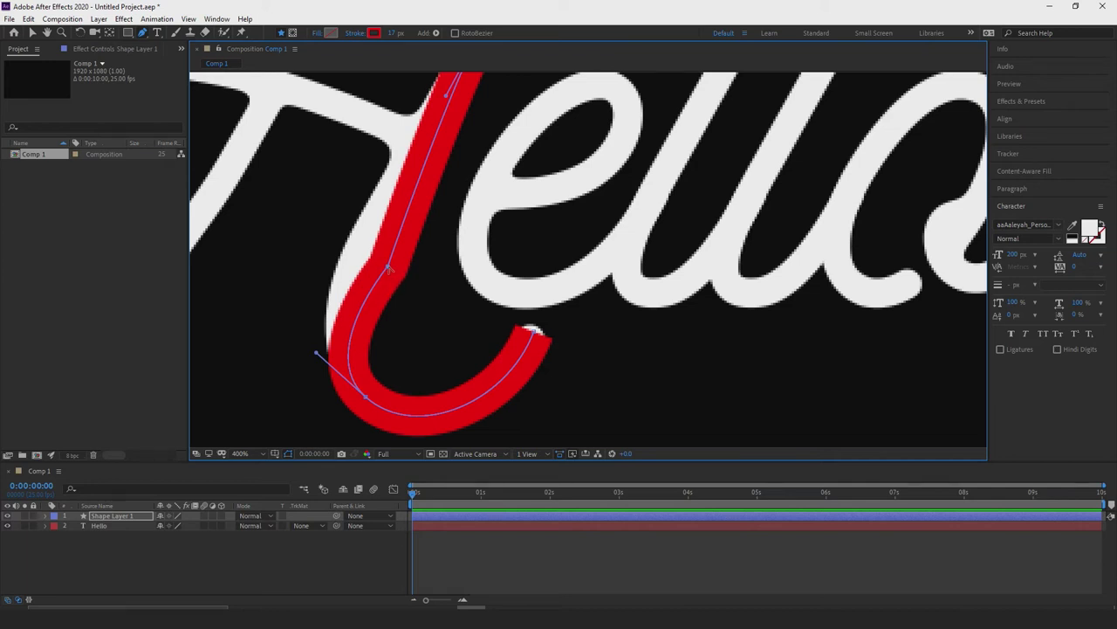
drag(387, 274, 374, 304)
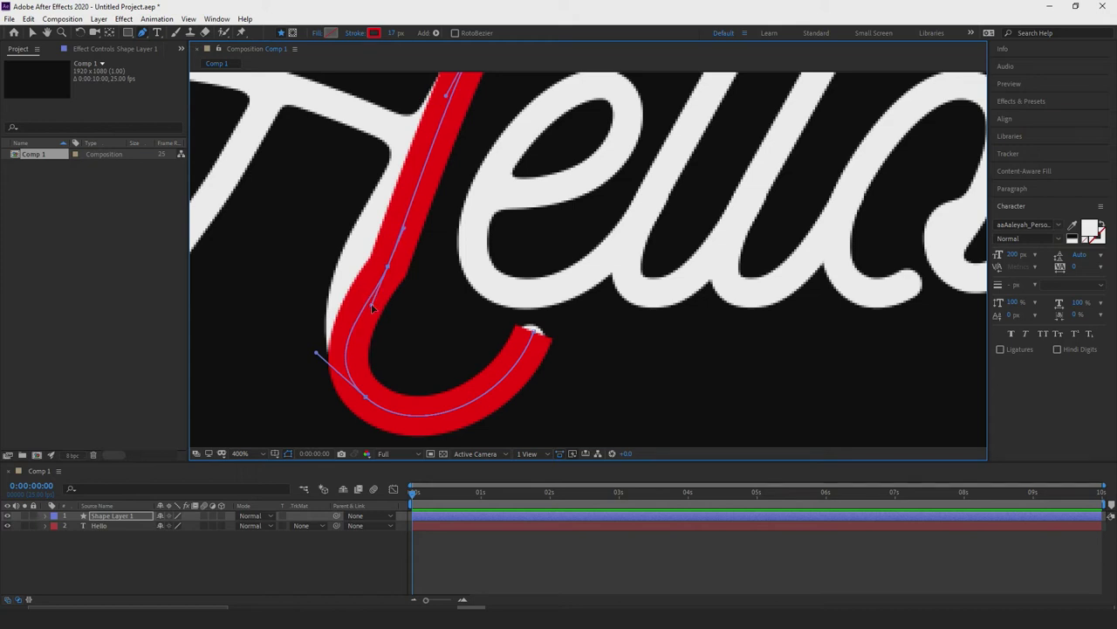
alt+click(372, 308)
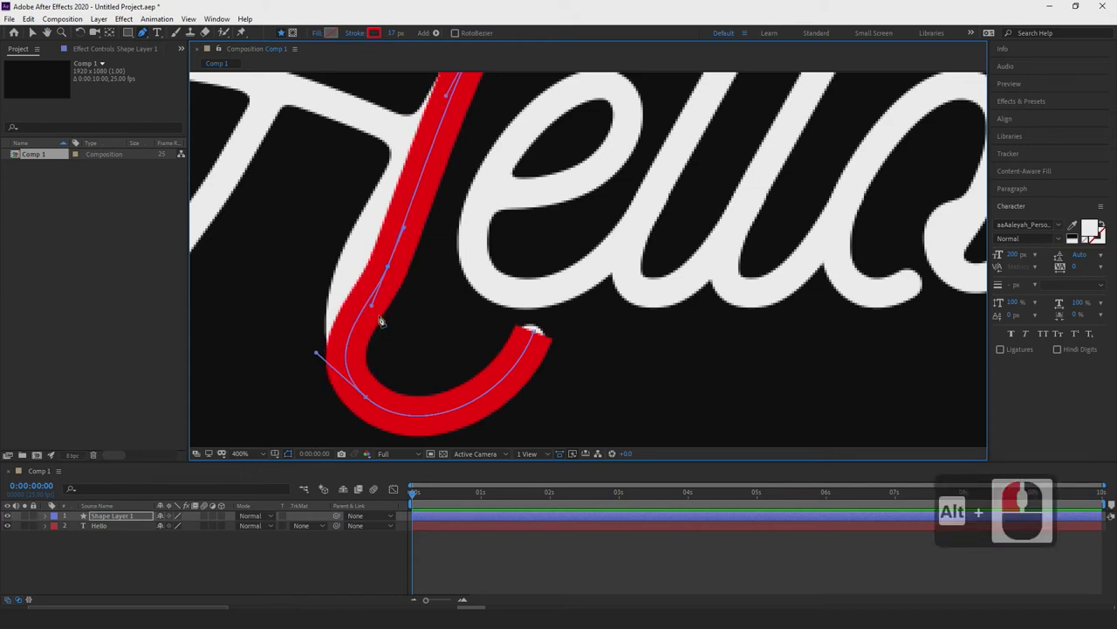
alt+click(404, 292)
key(ctrl+z)
key(ctrl+z)
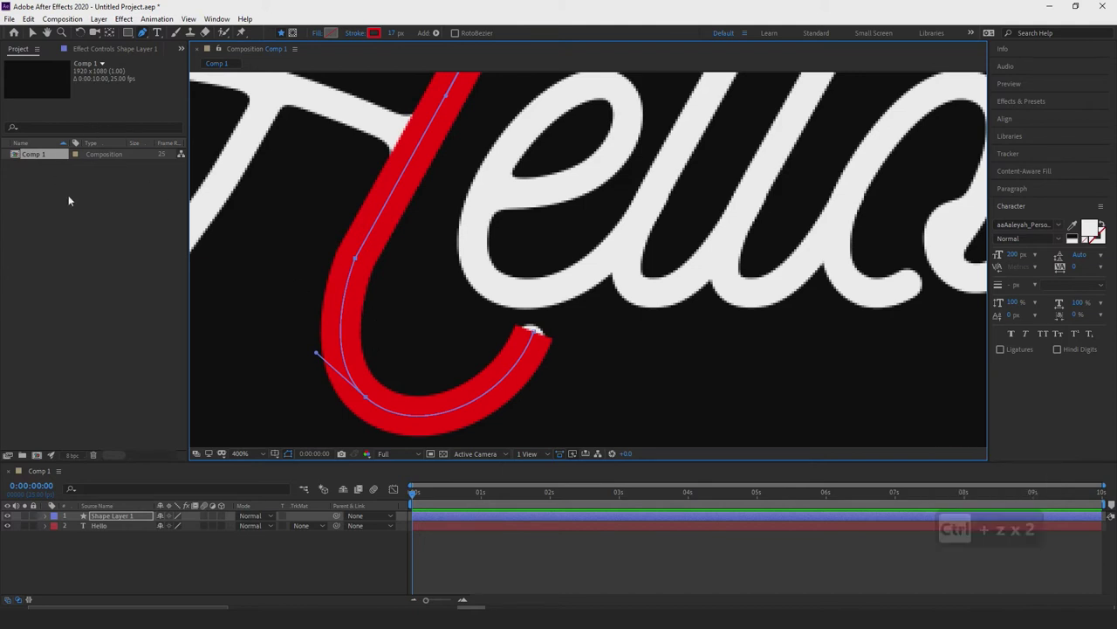
- Expand Shape Layer 1's contents down to the Stroke 1 properties of Shape 1
scroll(440, 304, down, 2)
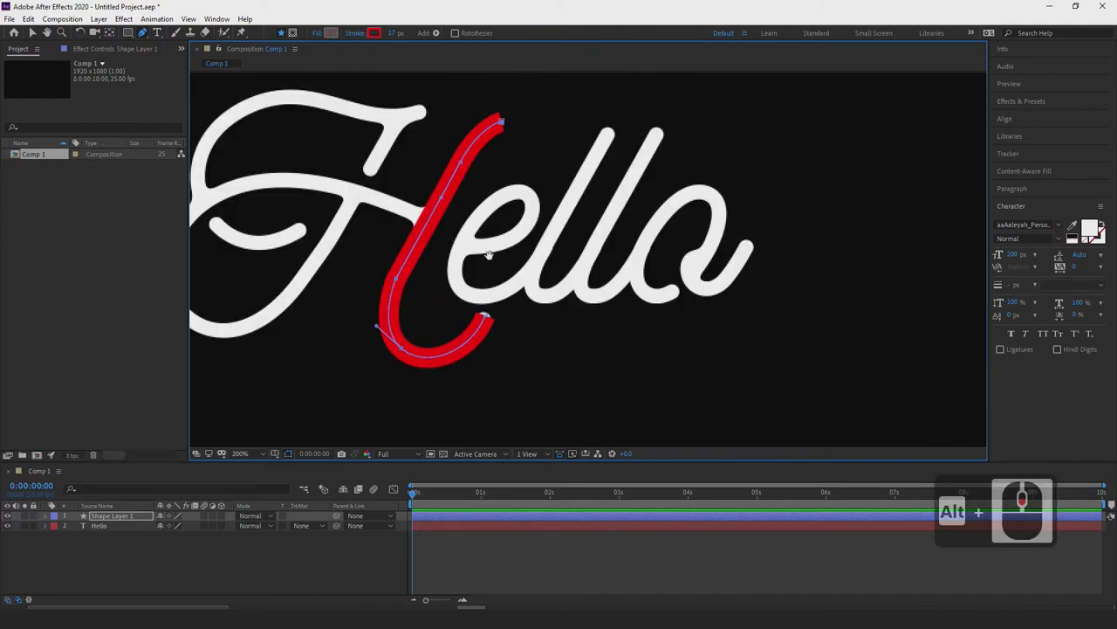
drag(489, 254, 463, 292)
key(h)
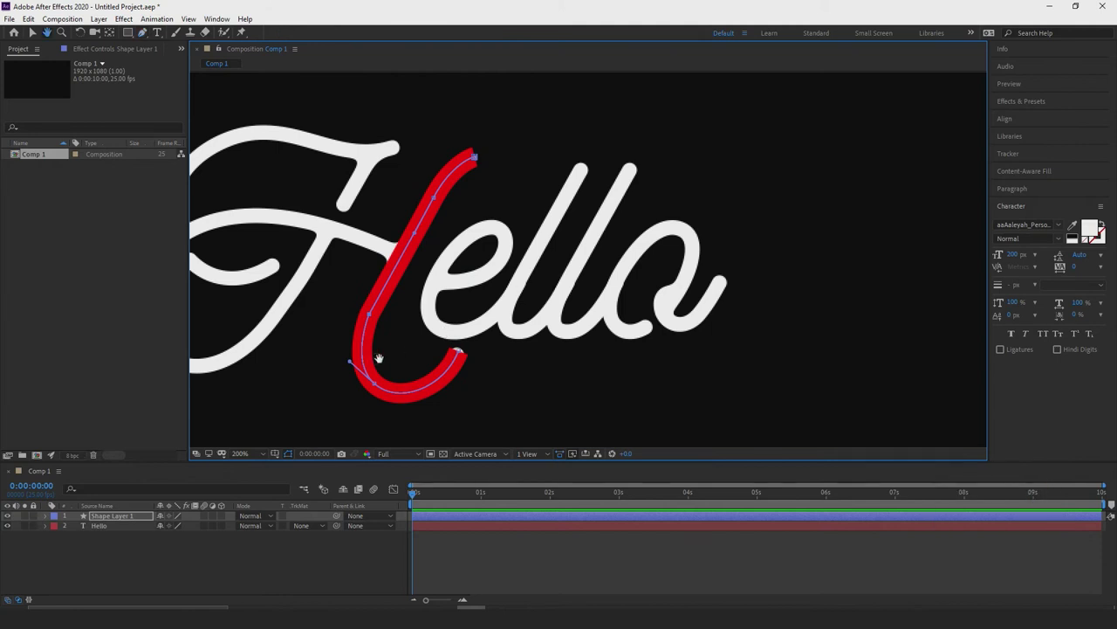
drag(379, 358, 462, 328)
key(g)
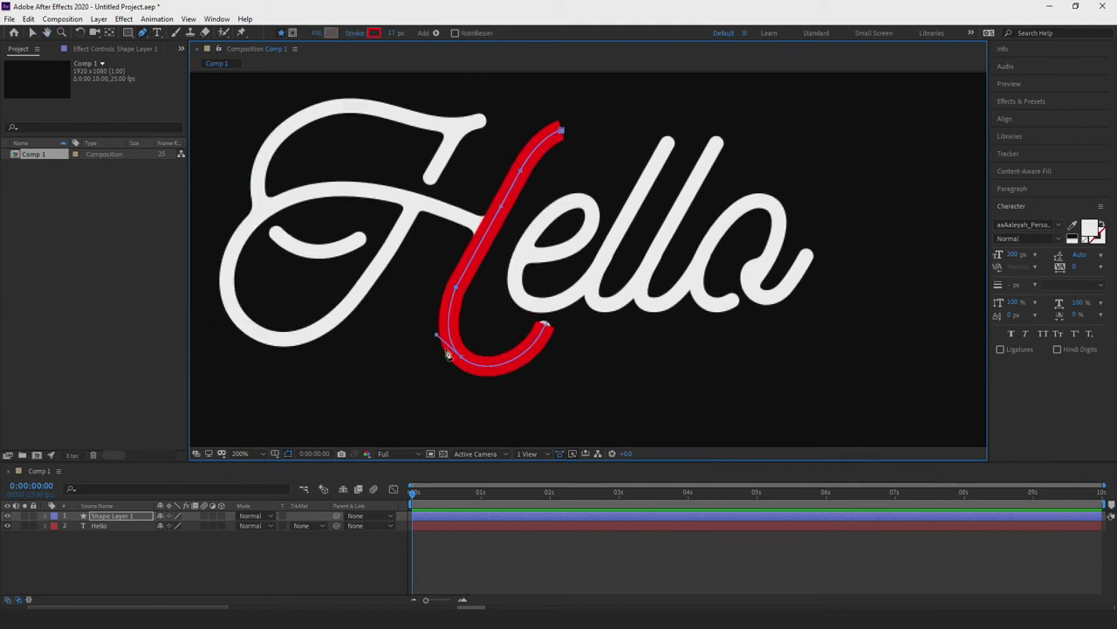
click(48, 517)
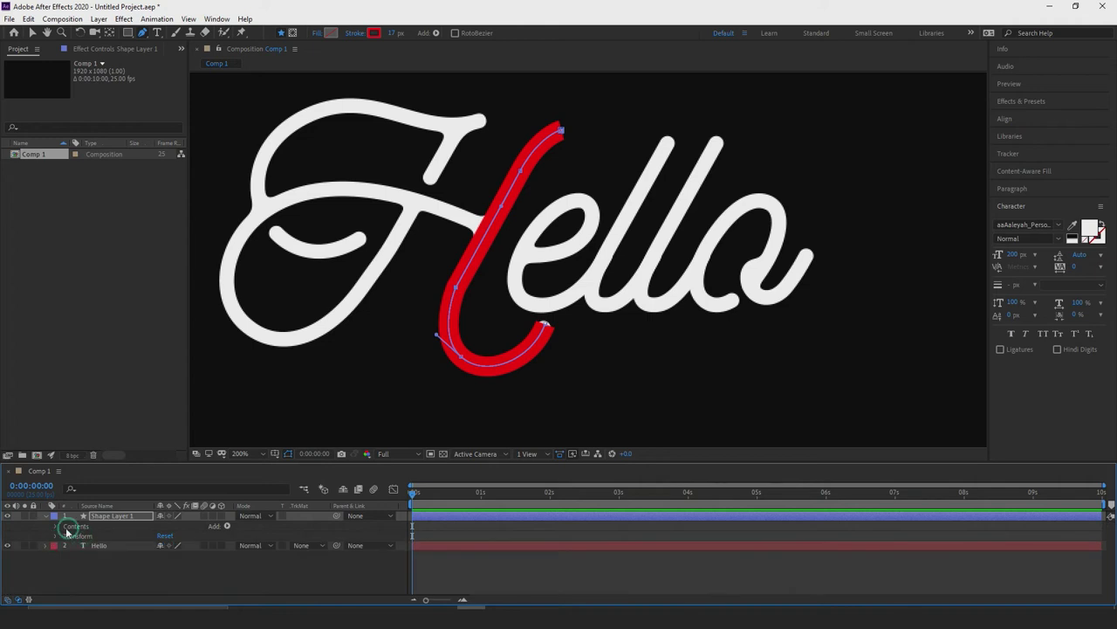
click(56, 525)
click(65, 536)
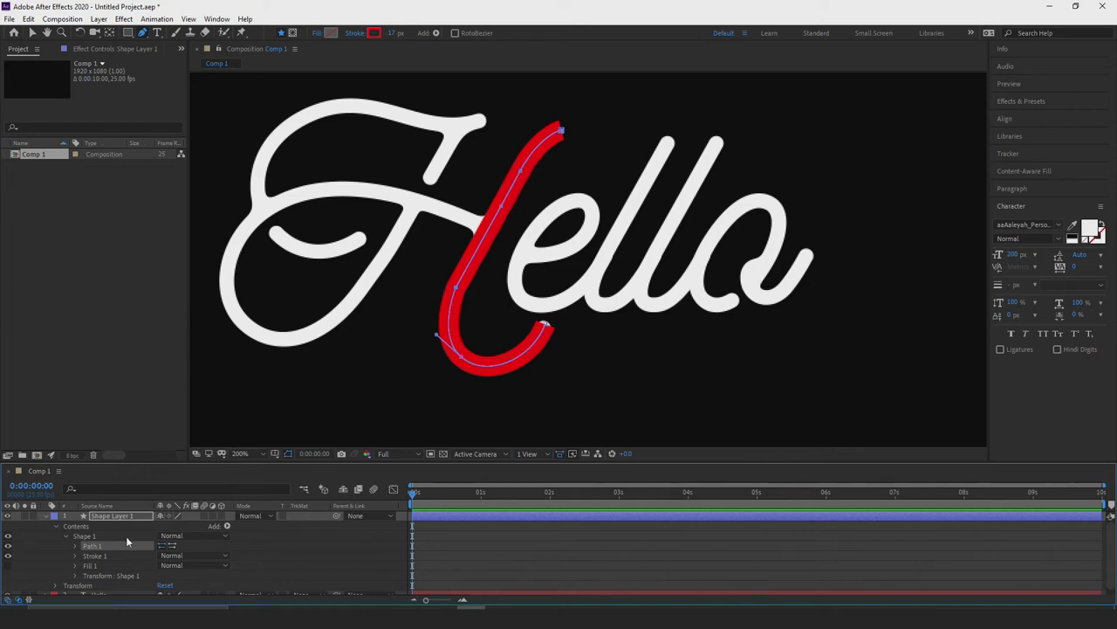
scroll(75, 553, down, 1)
click(75, 546)
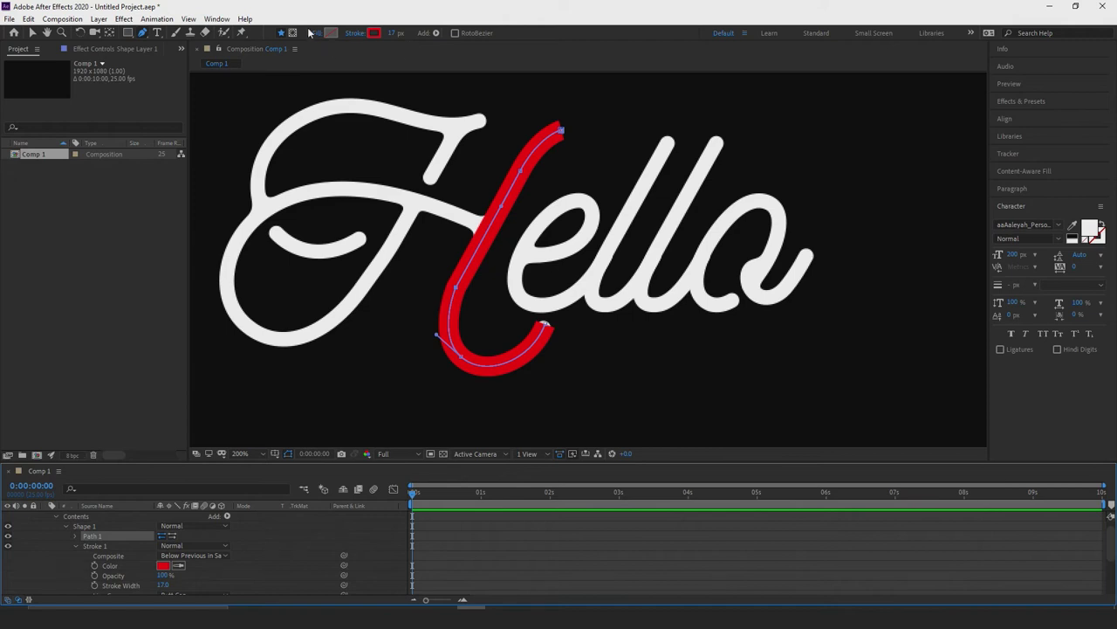
scroll(128, 556, down, 3)
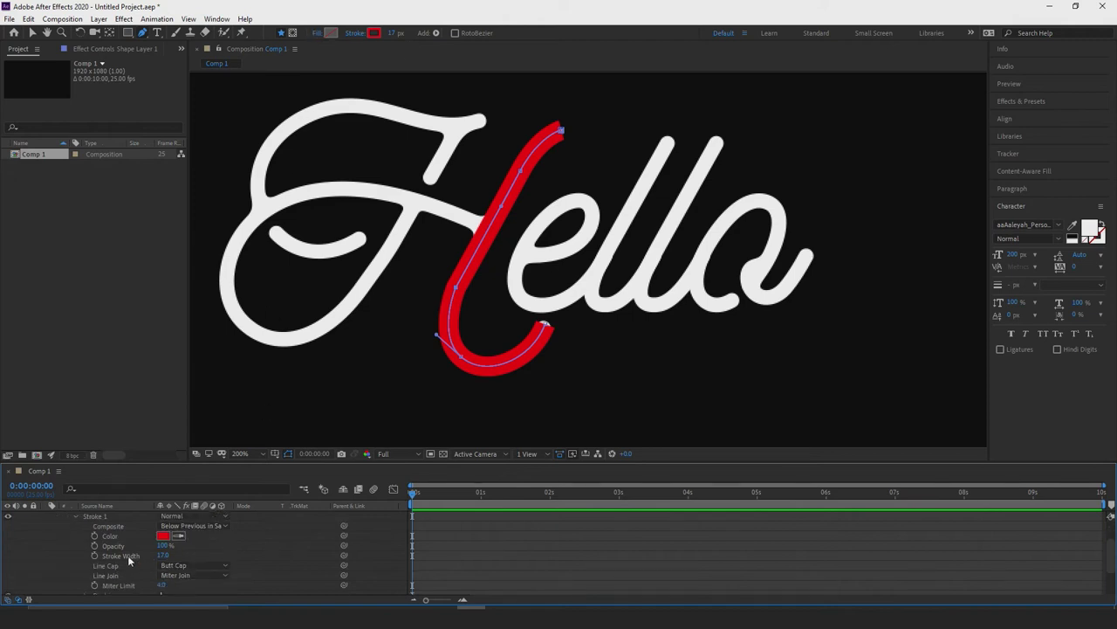
- Set the Line Cap of the red H stroke to Round Cap
key(space)
drag(587, 241, 571, 289)
scroll(558, 327, up, 2)
scroll(580, 319, down, 2)
key(space)
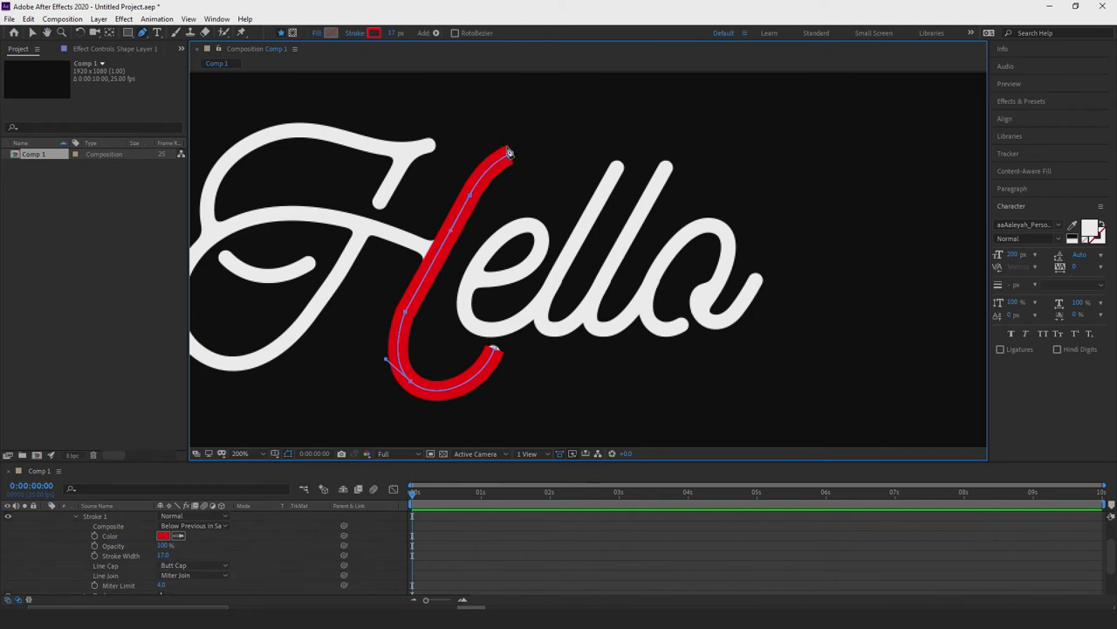
click(180, 571)
click(197, 544)
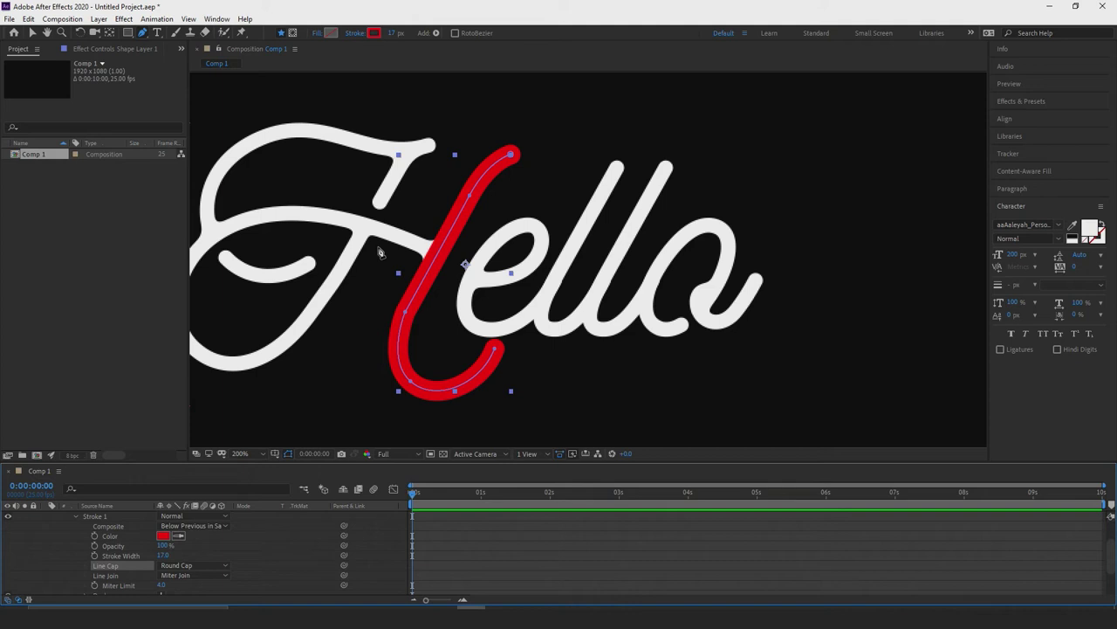
- Try Projecting Cap as the line cap of the H stroke, and restore Round Cap
click(207, 565)
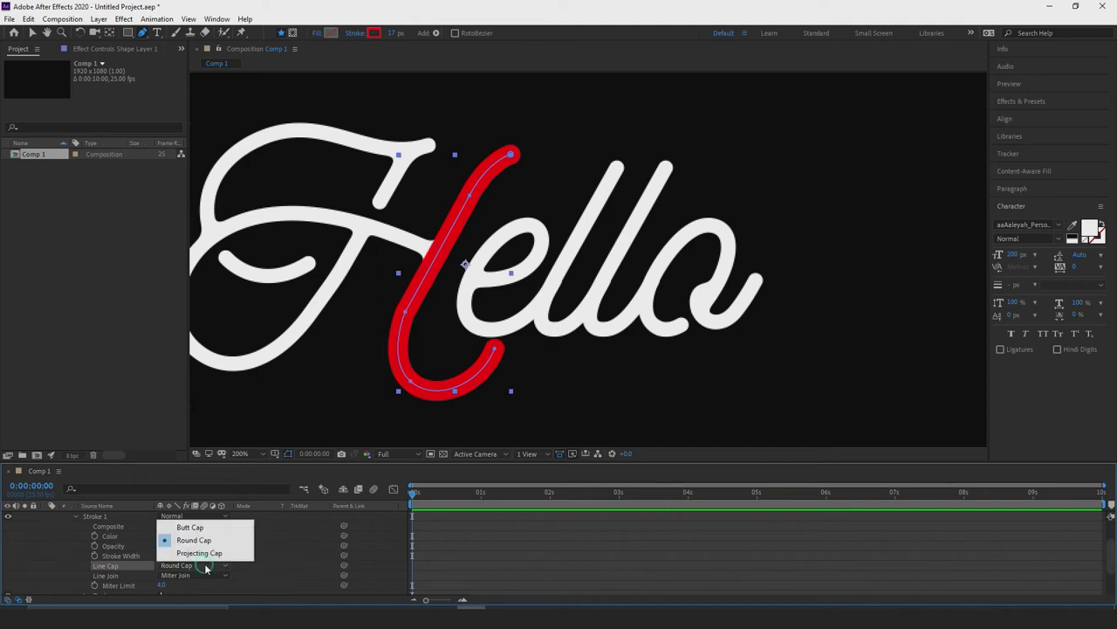
click(197, 555)
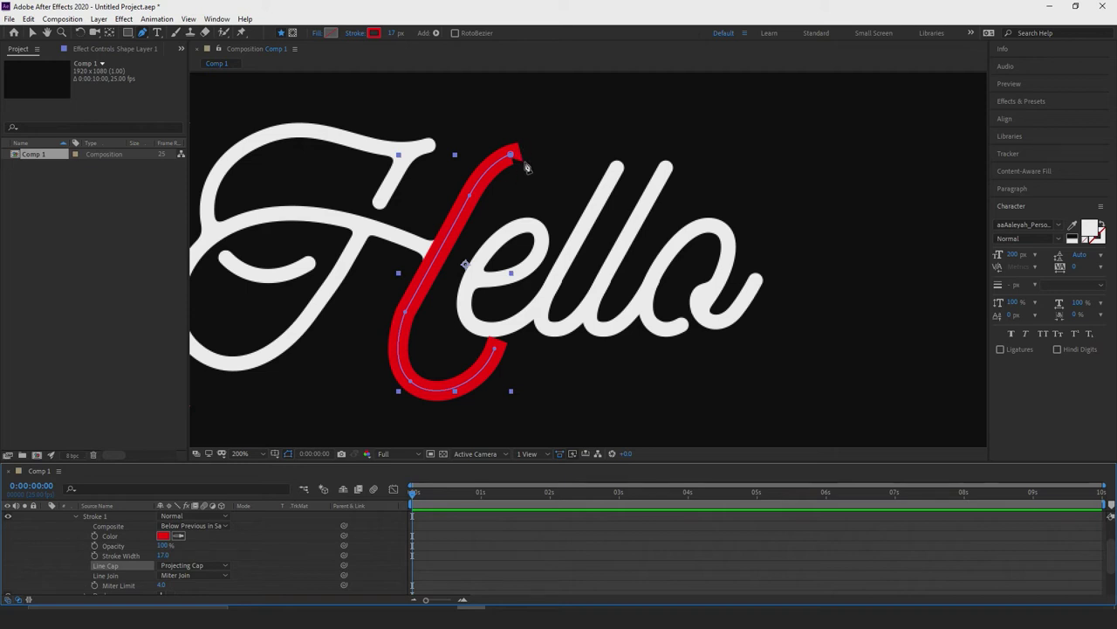
click(181, 567)
click(184, 541)
- Collapse the stroke settings, add Trim Paths to Shape 1, and expand the Trim Paths properties
scroll(107, 554, up, 1)
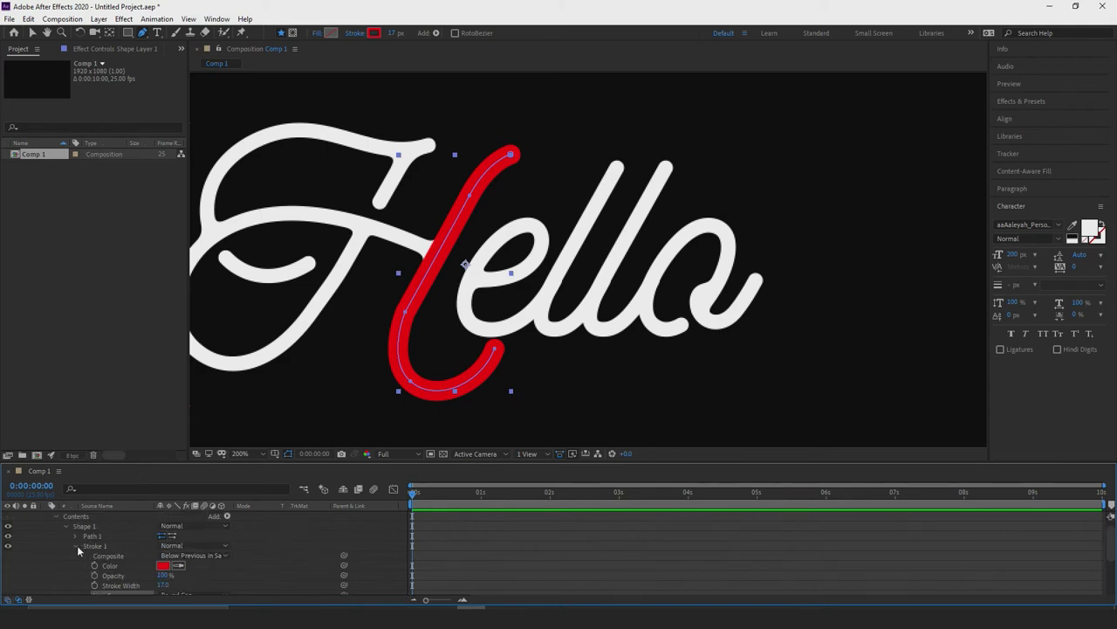
click(77, 547)
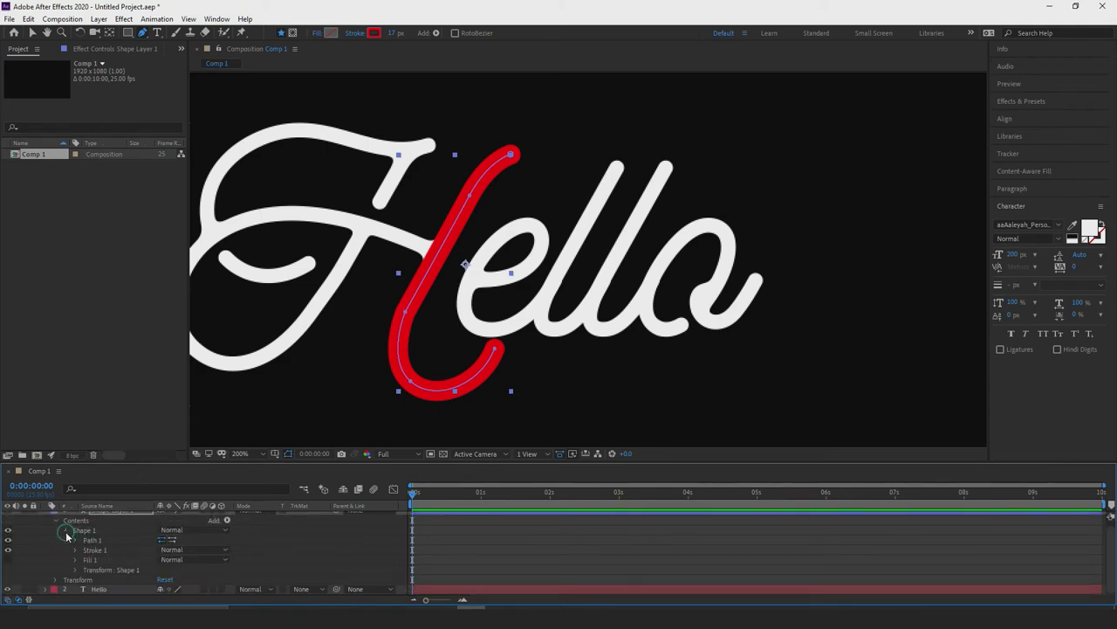
click(66, 533)
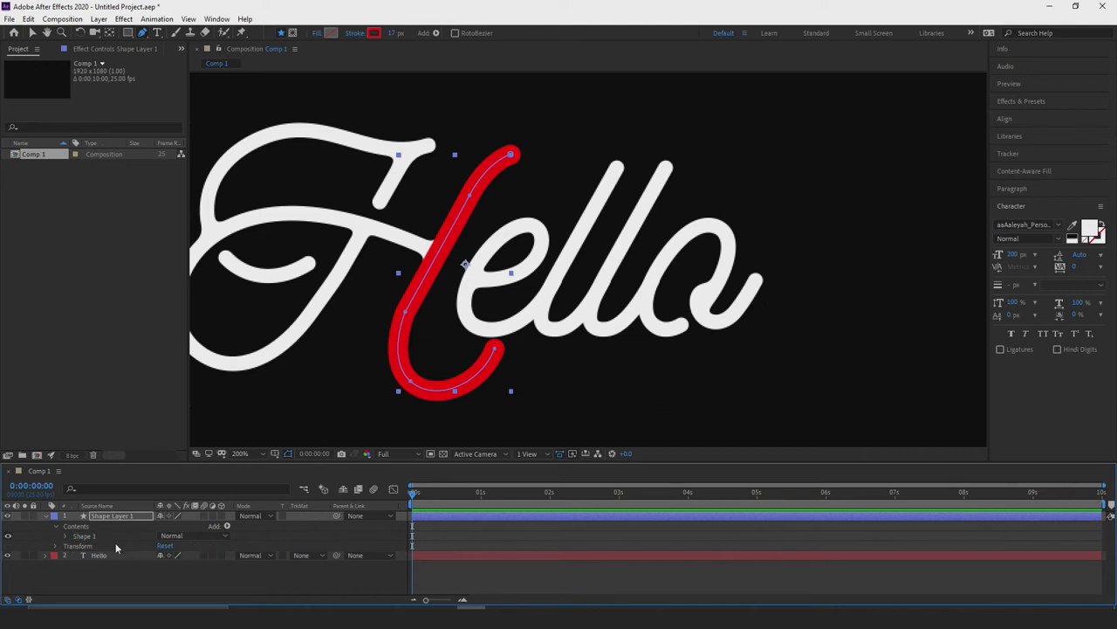
click(228, 527)
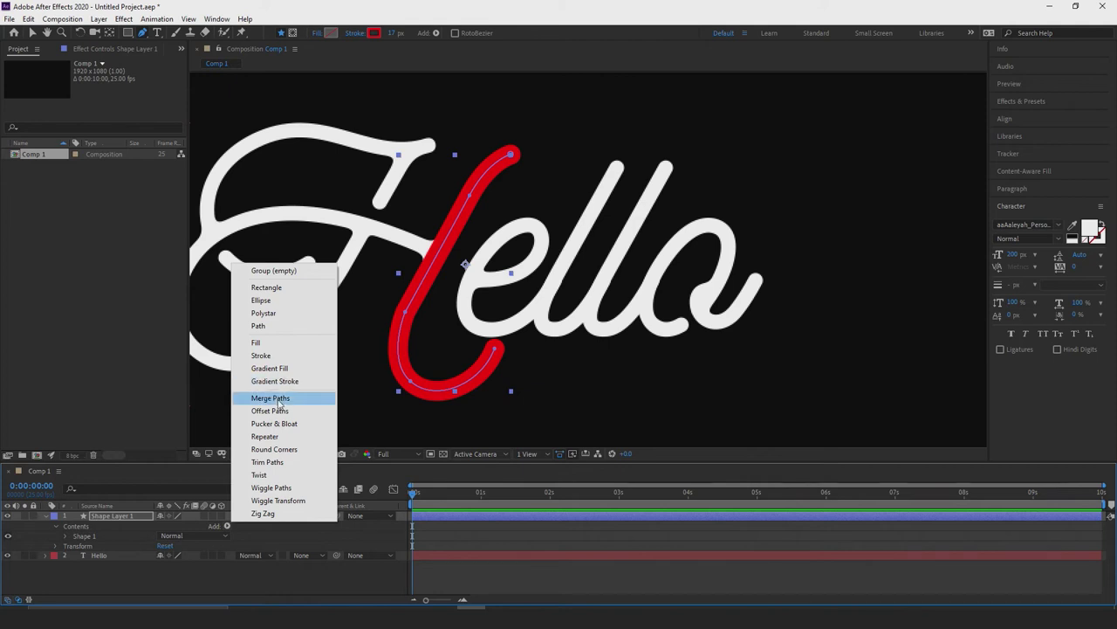
click(267, 462)
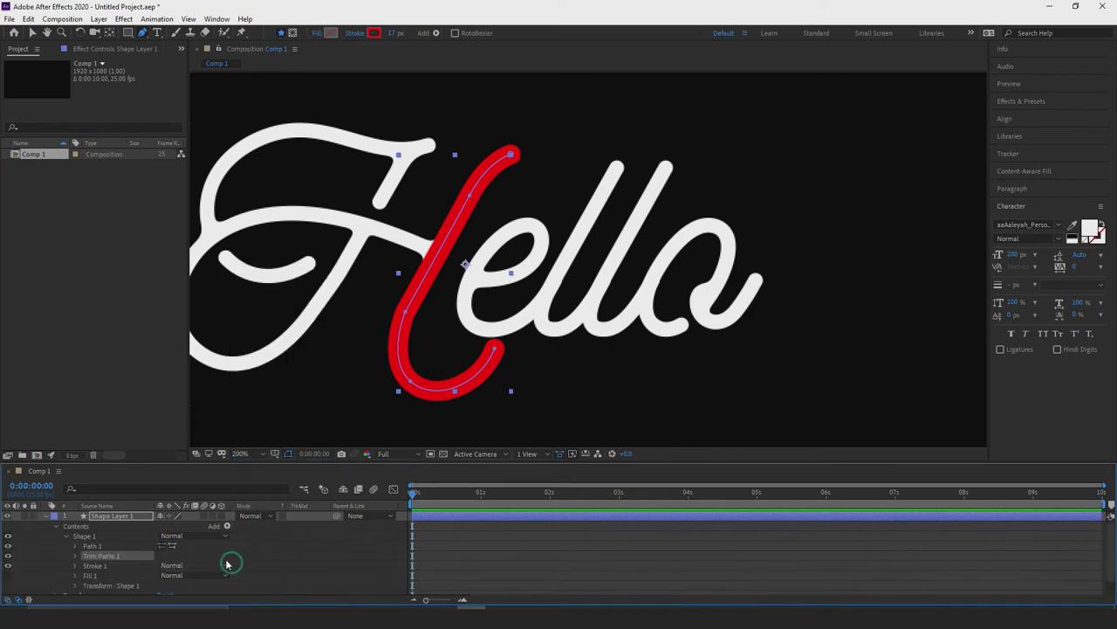
scroll(63, 548, down, 2)
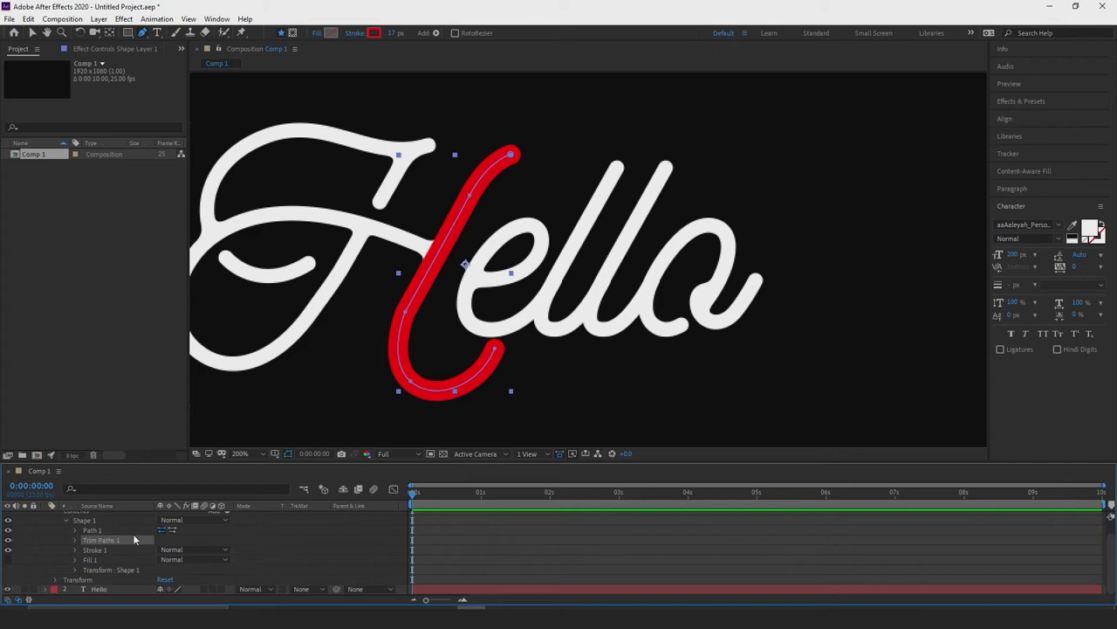
click(75, 540)
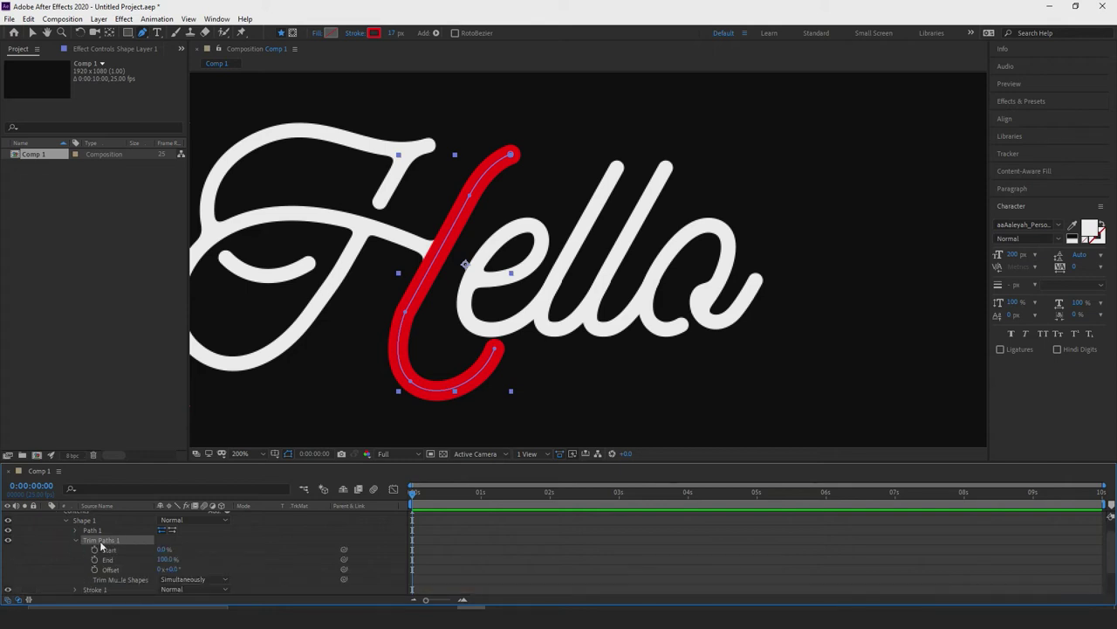
scroll(100, 541, down, 3)
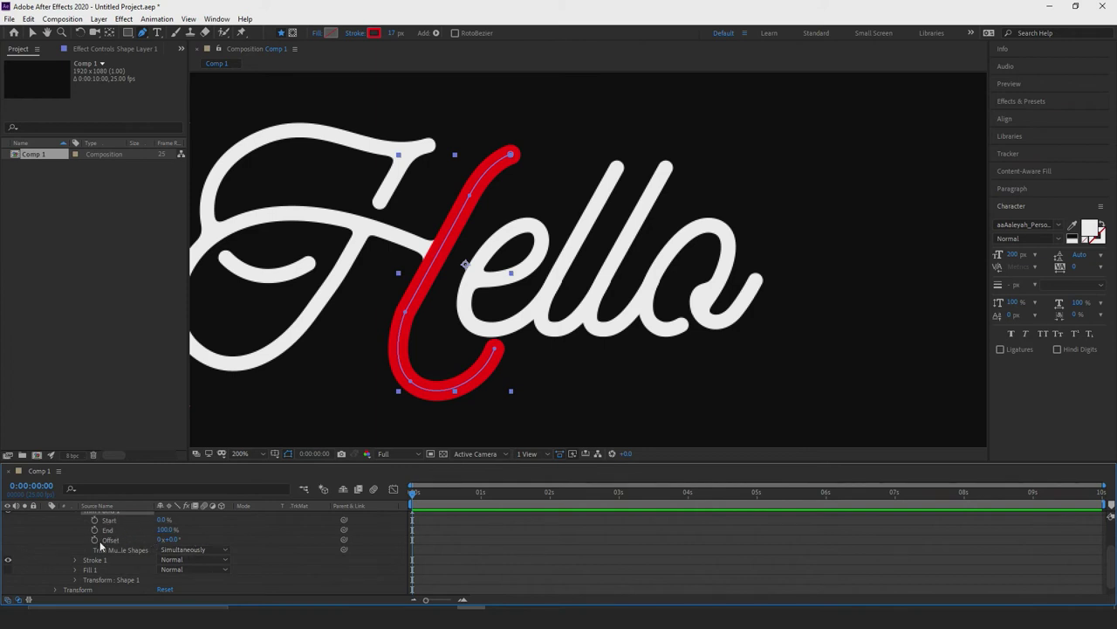
- Try changing the Trim Paths End value of the H stroke
click(163, 529)
click(165, 529)
key(Return)
click(167, 529)
mouse_move(164, 530)
mouse_down()
mouse_move(111, 539)
mouse_move(155, 530)
mouse_up()
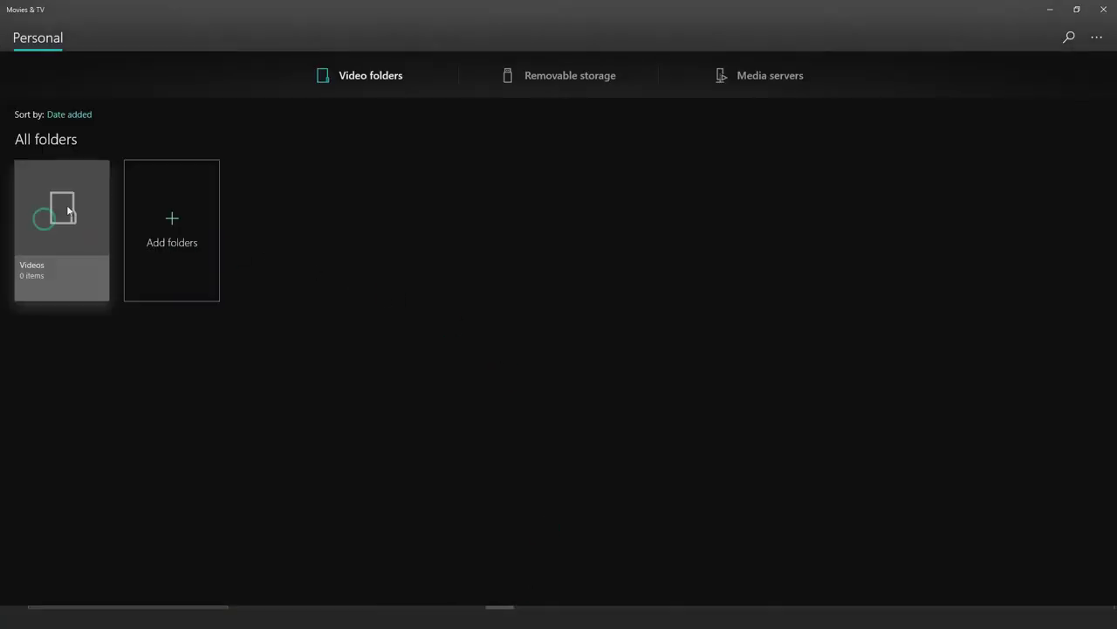
- Play the grey type reference video in Movies & TV, pause it and scrub to about 3 seconds to examine the stroke order
click(1048, 10)
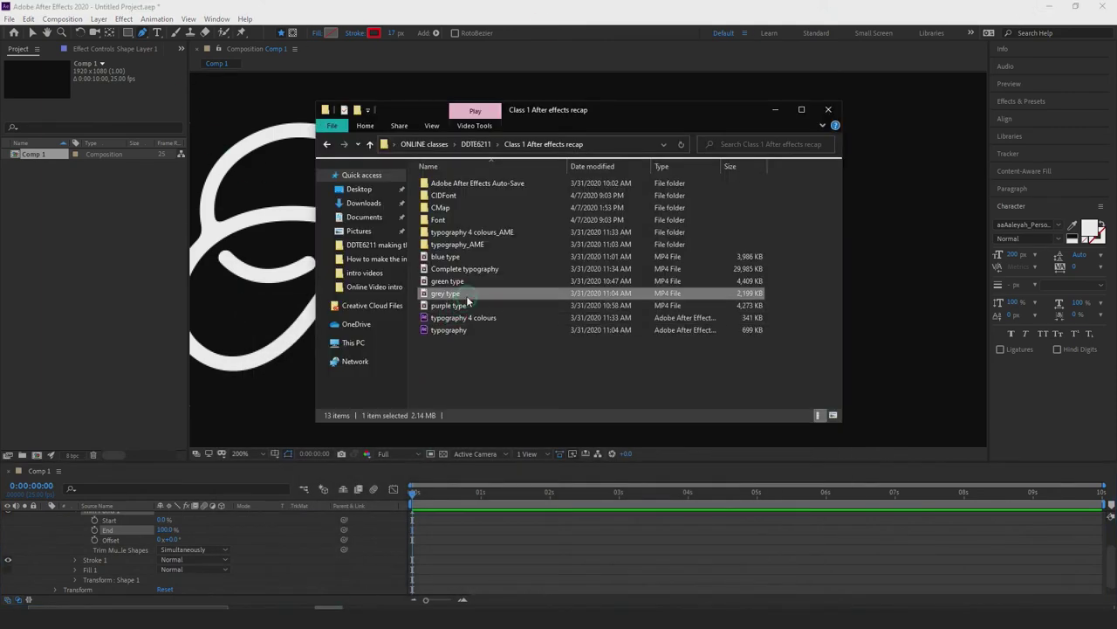
double_click(465, 297)
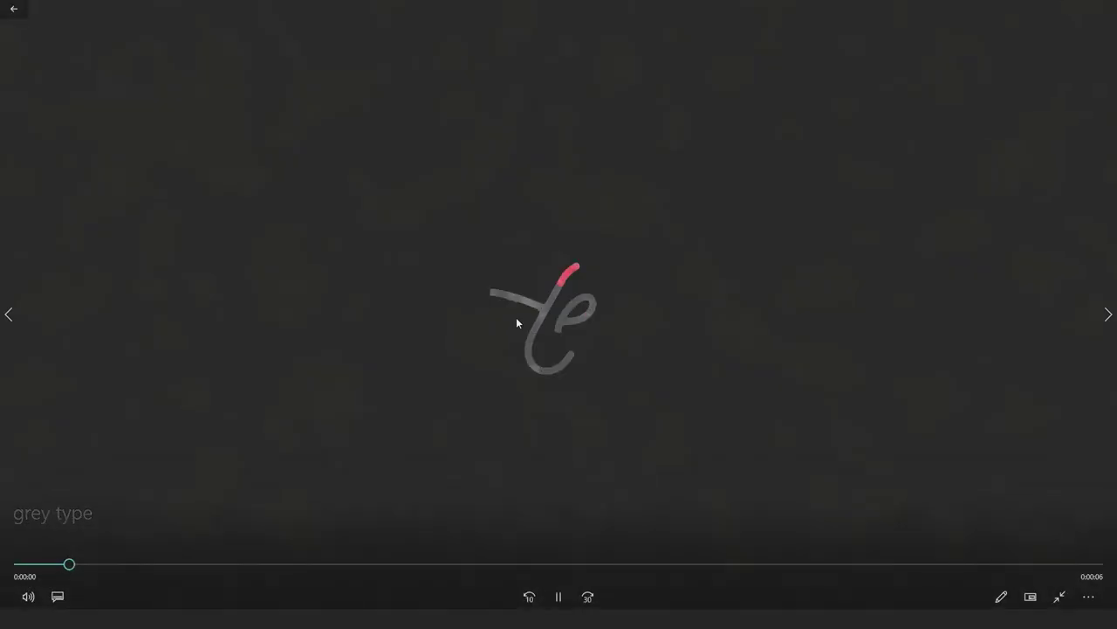
click(559, 596)
mouse_move(284, 568)
mouse_down()
mouse_move(629, 547)
mouse_move(536, 558)
mouse_move(646, 524)
mouse_up()
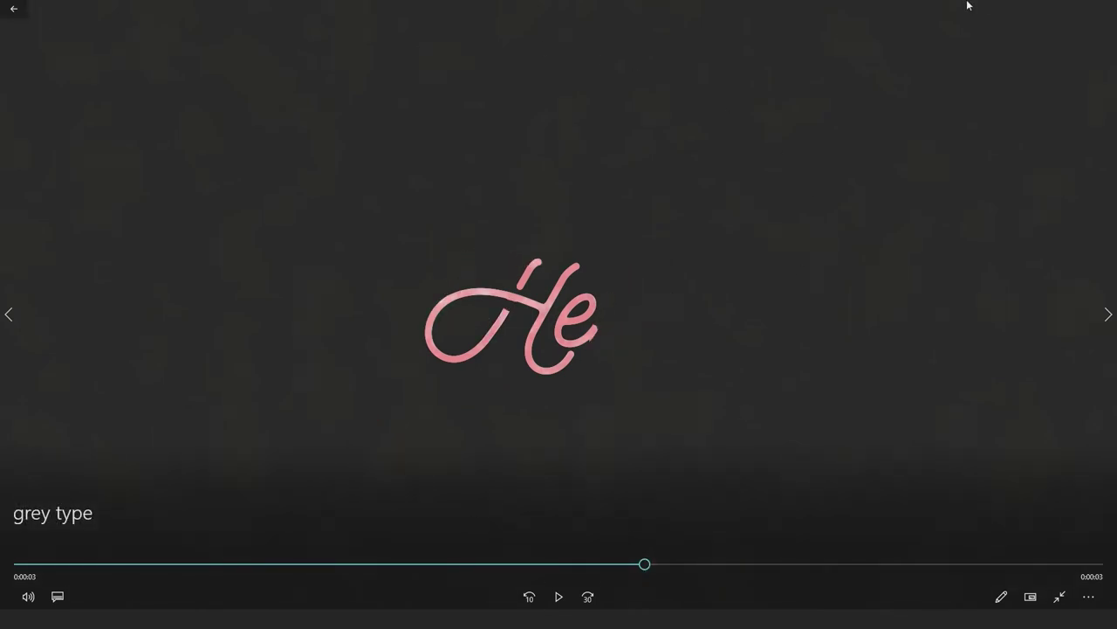
- Close the grey type reference video and minimize the file window to return to After Effects
click(1051, 11)
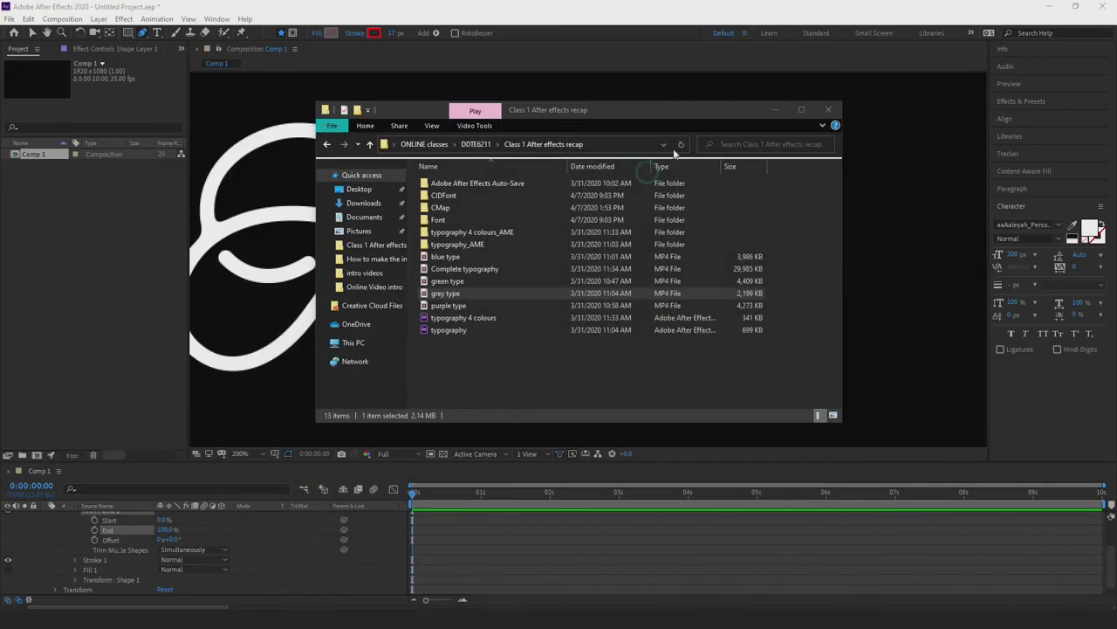
click(767, 110)
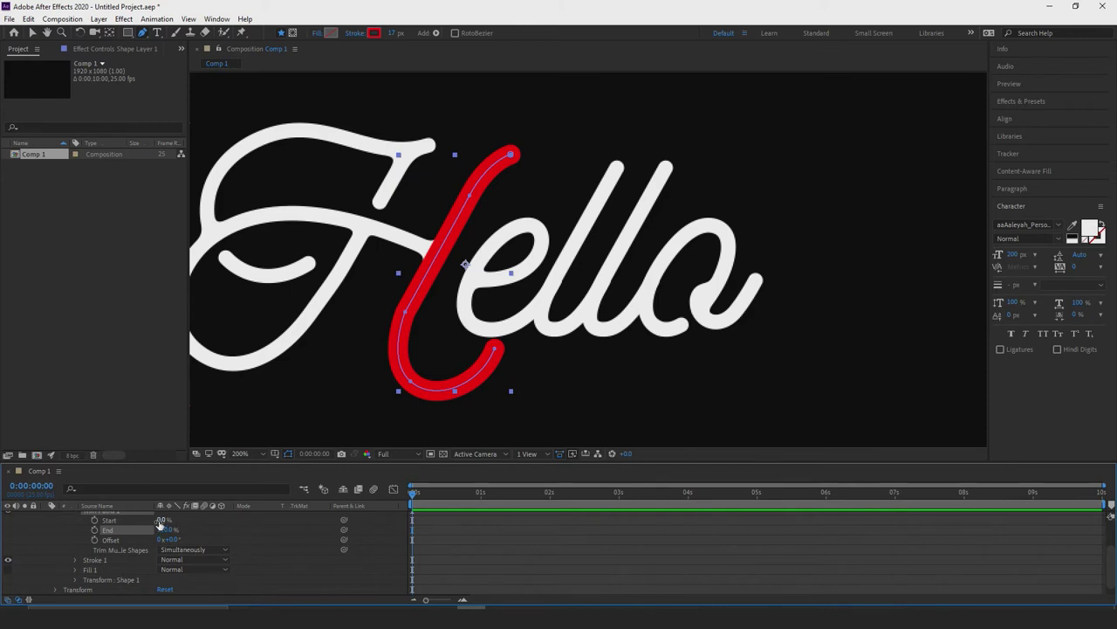
- Try changing the Trim Paths Start and End values of the H stroke on Shape Layer 1
scroll(280, 561, up, 3)
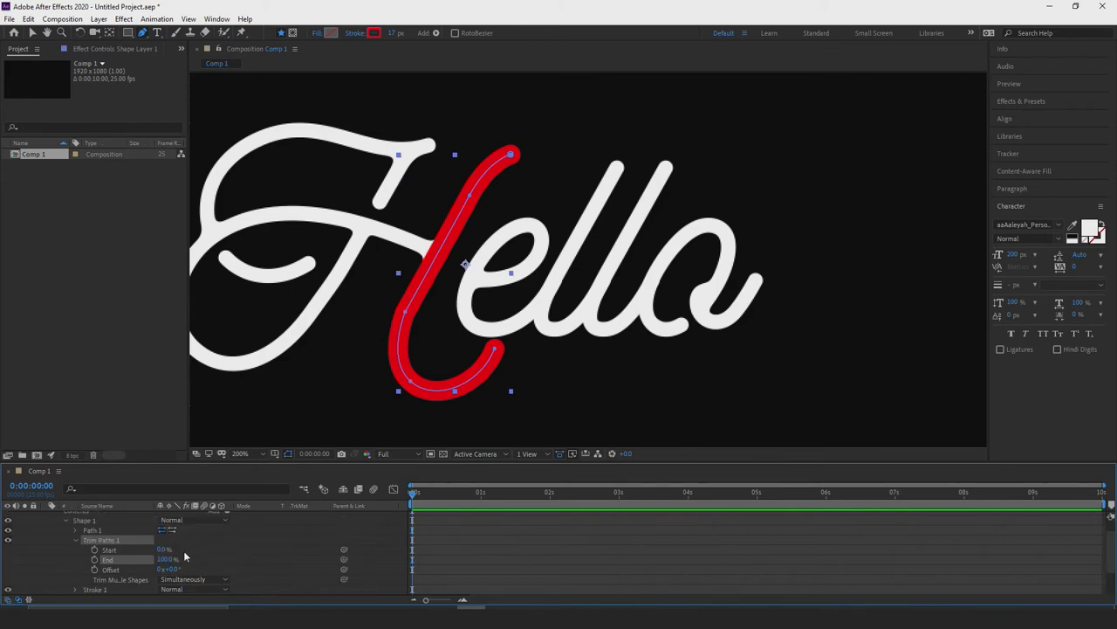
mouse_move(166, 558)
mouse_down()
mouse_move(103, 560)
mouse_move(221, 566)
mouse_move(170, 548)
mouse_move(220, 547)
mouse_move(168, 557)
mouse_up()
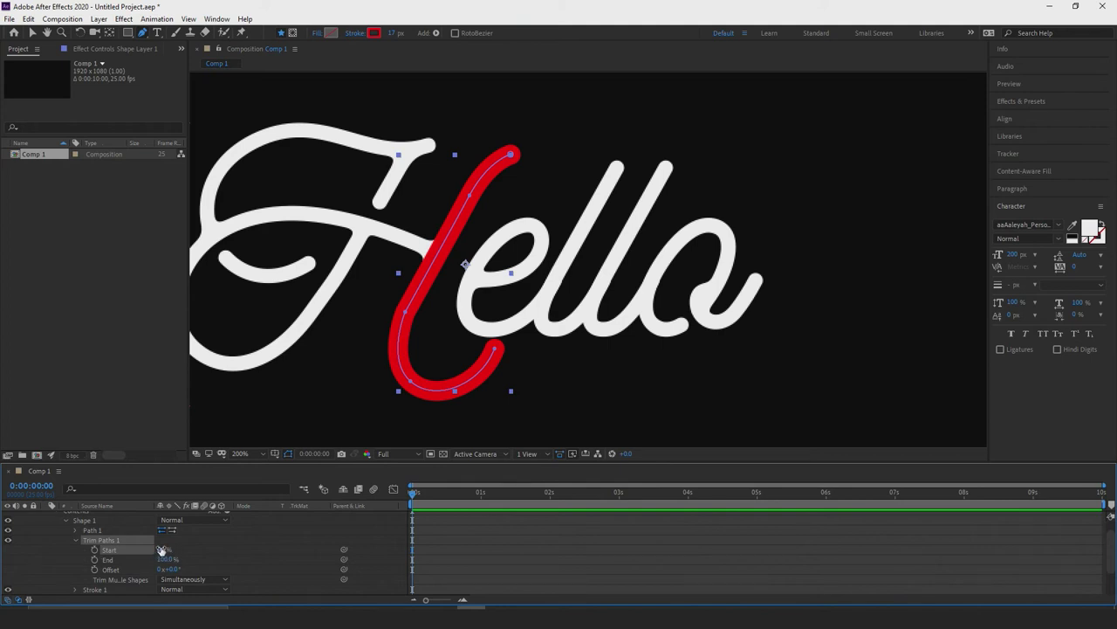
mouse_move(162, 553)
mouse_down()
mouse_move(184, 550)
mouse_move(149, 559)
mouse_move(174, 566)
mouse_move(123, 567)
mouse_move(139, 563)
mouse_up()
click(163, 559)
drag(152, 558, 172, 558)
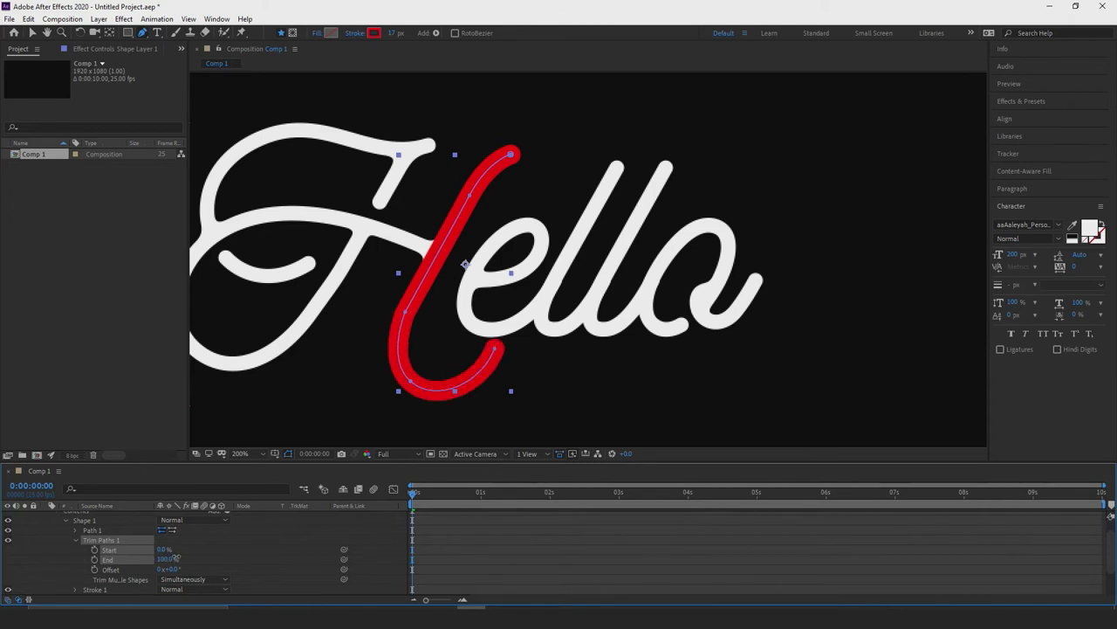
- Collapse Shape Layer 1 and create a new empty shape layer above it
drag(415, 300, 488, 295)
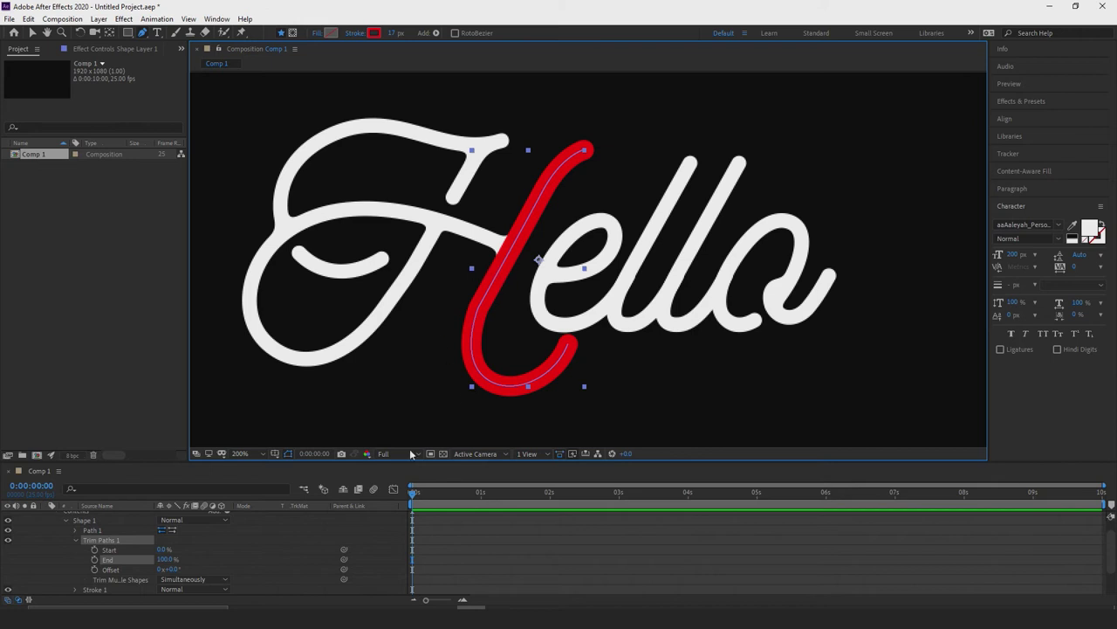
scroll(112, 539, up, 1)
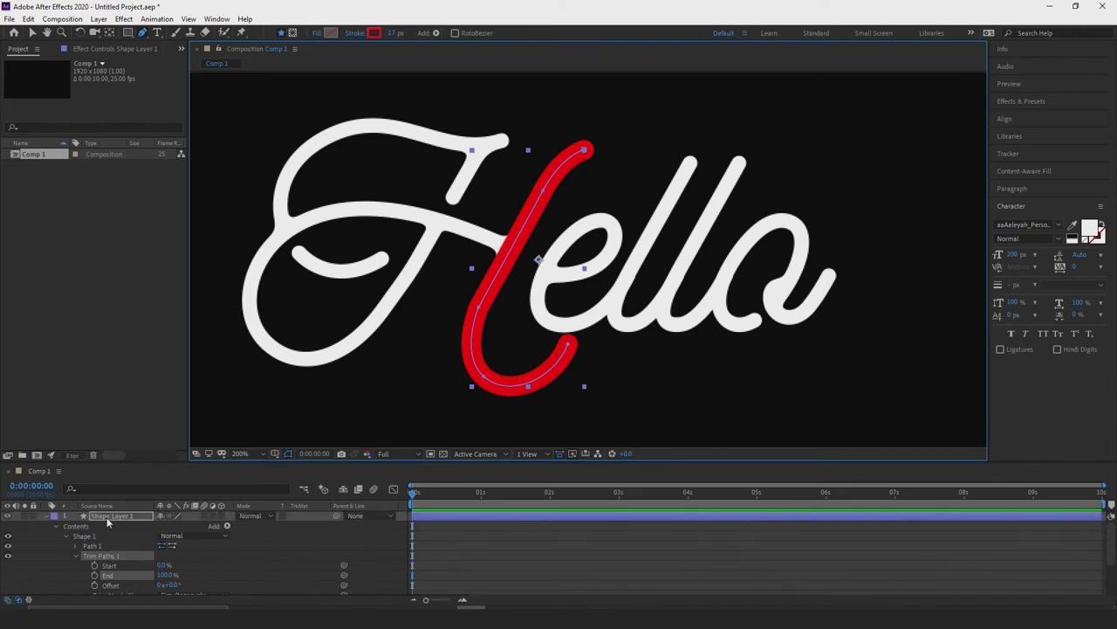
click(46, 516)
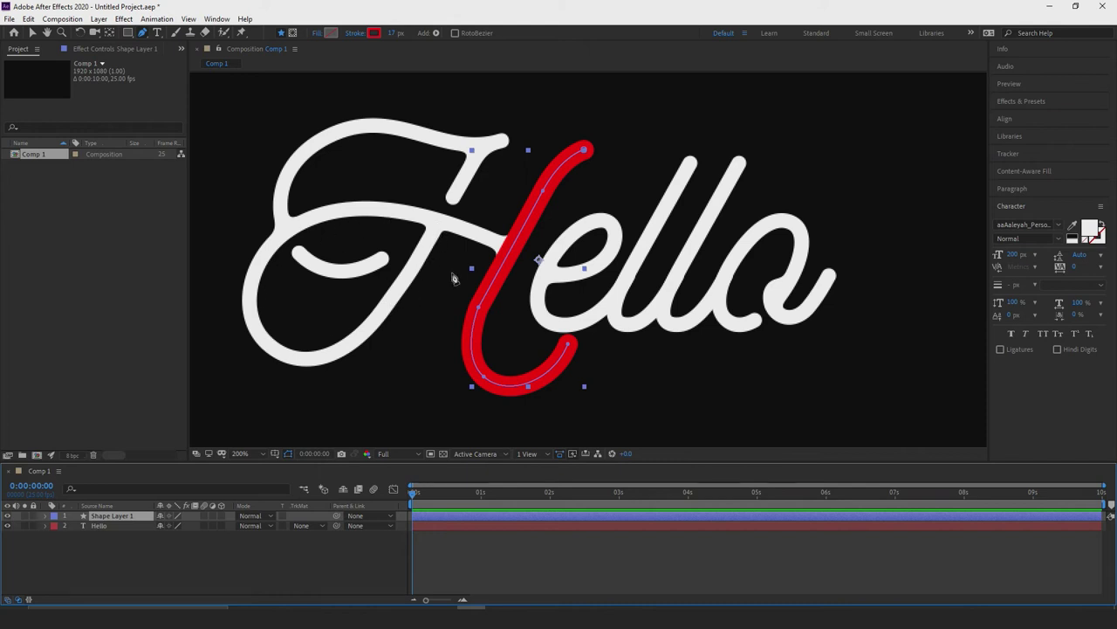
click(99, 18)
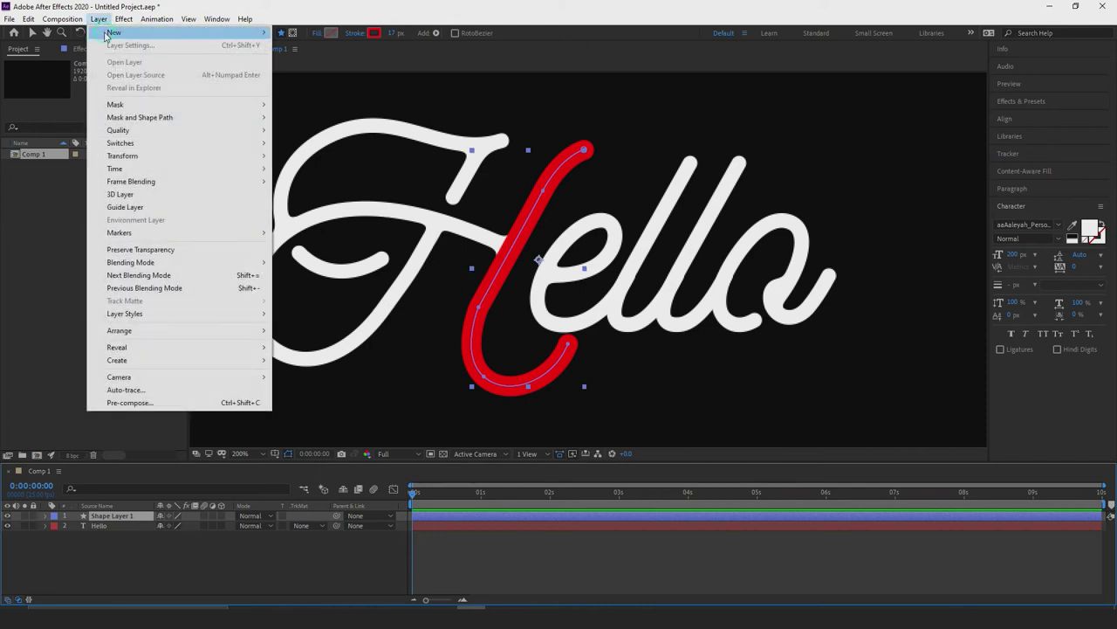
mouse_move(114, 33)
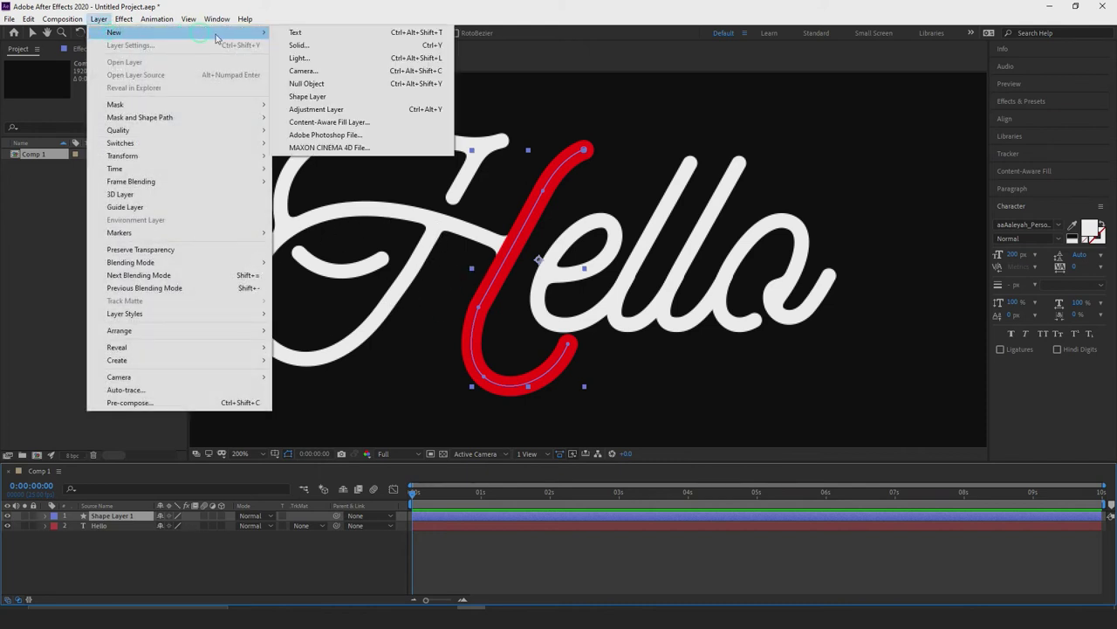
click(361, 97)
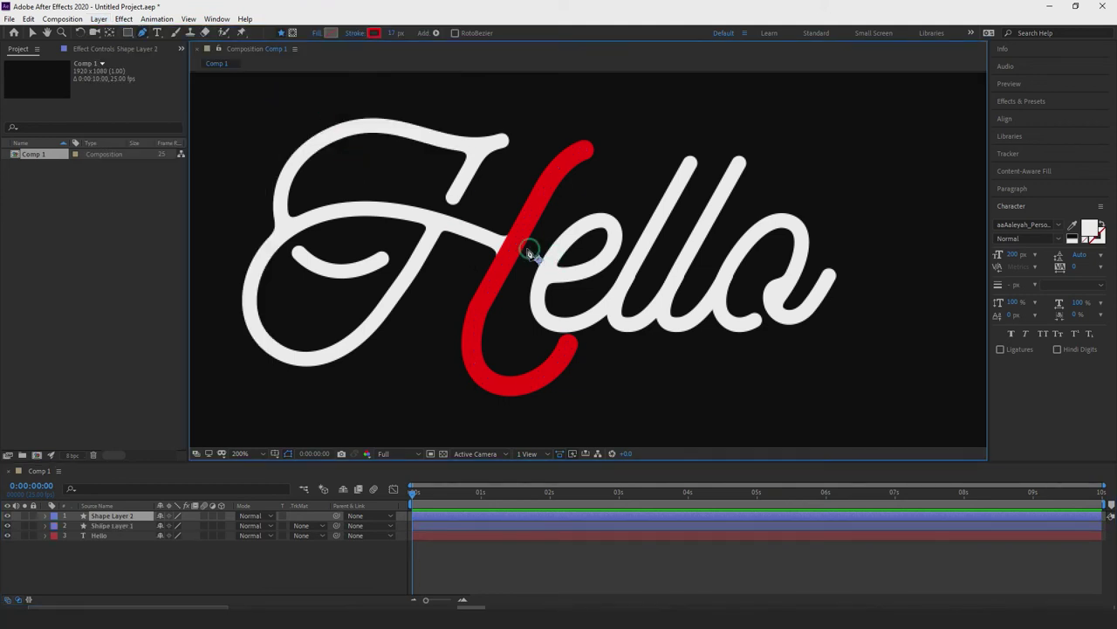
- Trace the H crossbar on Shape Layer 2 with the Pen tool, from the red stem leftward along its arch
alt+scroll(513, 262, up, 2)
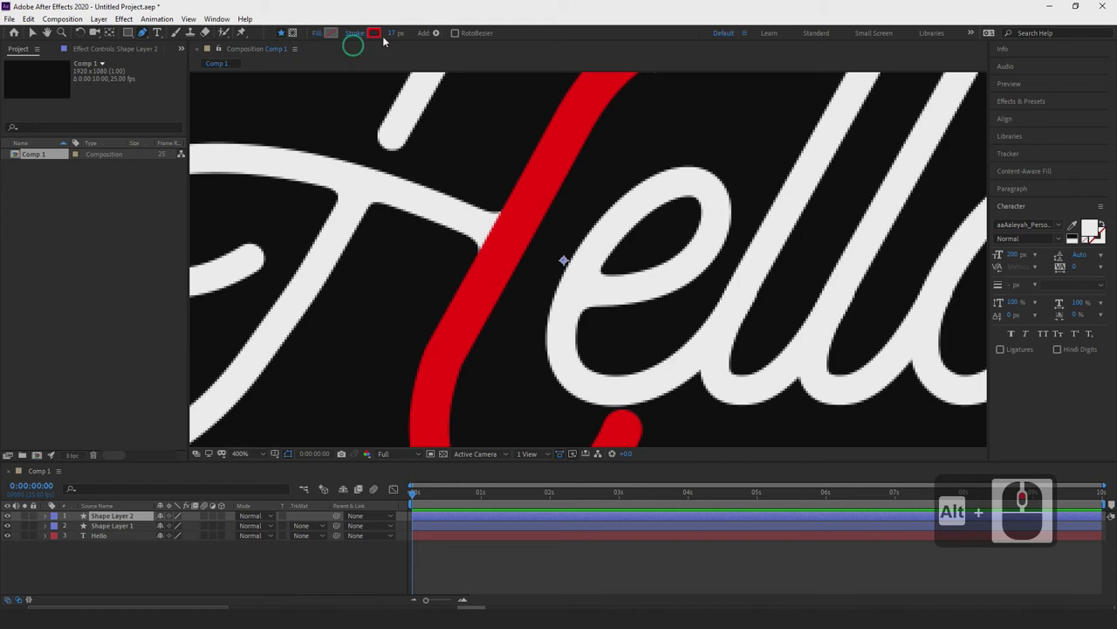
key(h)
drag(387, 252, 599, 300)
key(g)
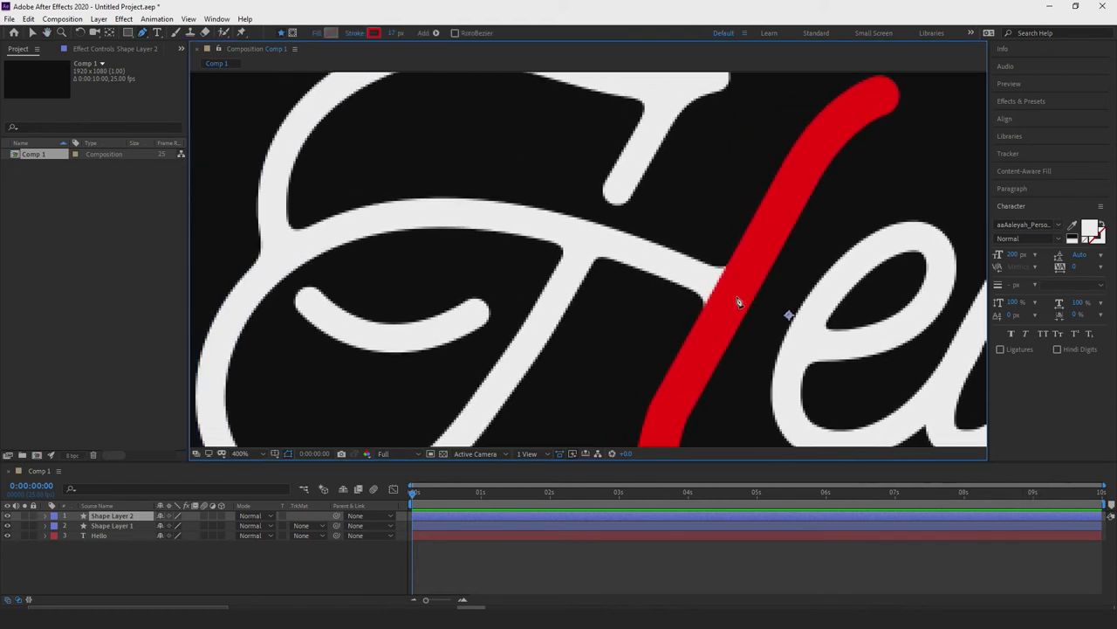
click(732, 296)
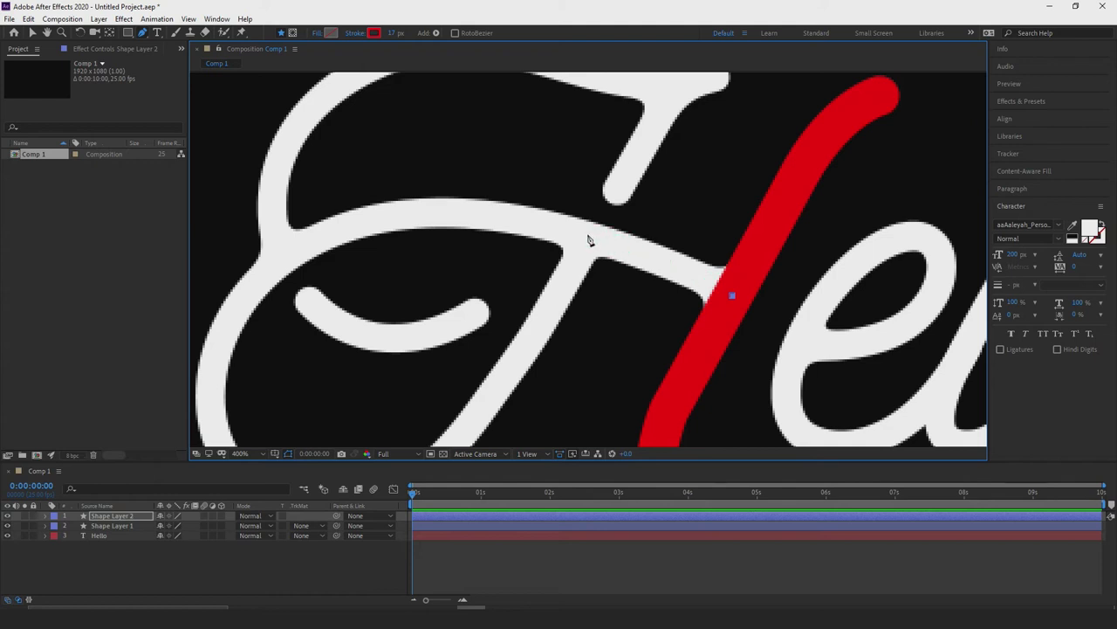
drag(584, 241, 539, 227)
drag(346, 226, 257, 260)
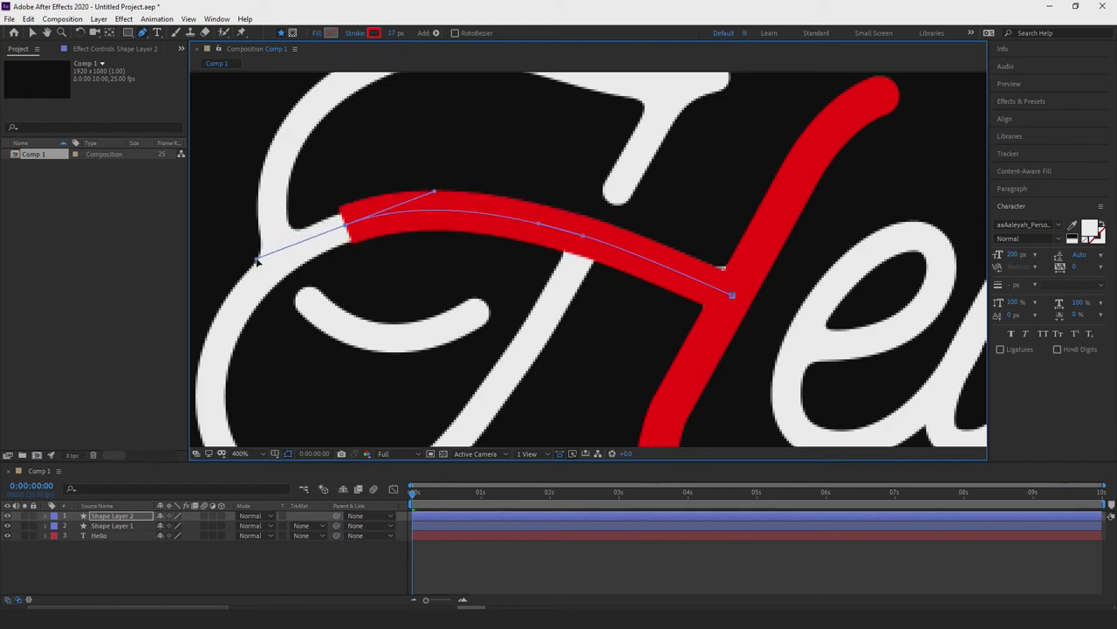
- Continue the crossbar path around the H's lower loop and up its inner stem, ending at the crossbar
drag(300, 324, 529, 207)
click(431, 221)
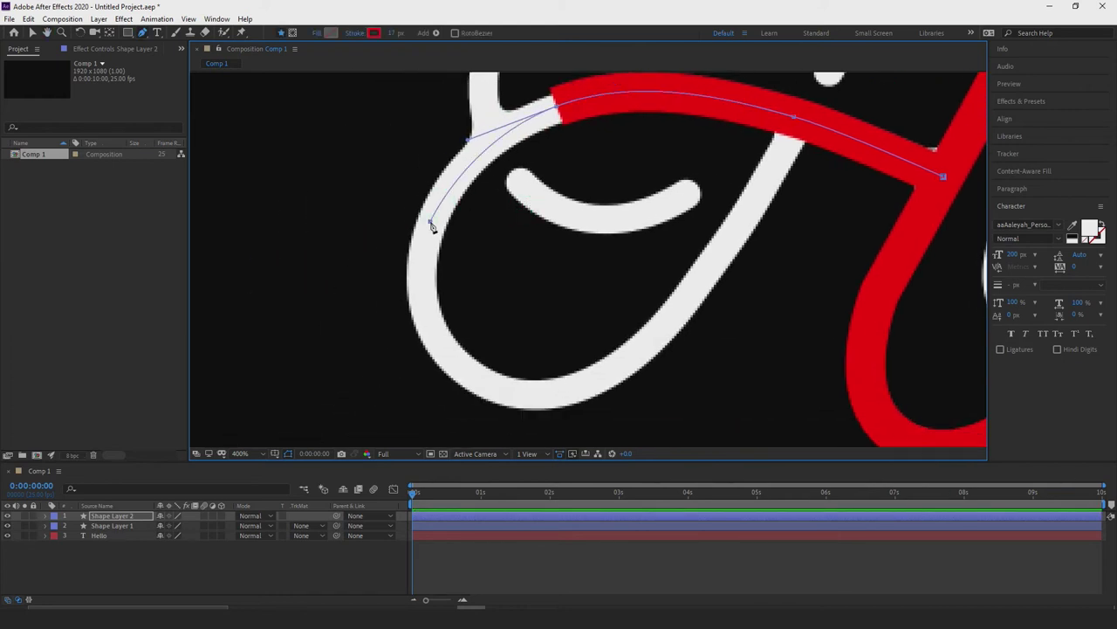
drag(430, 225, 418, 251)
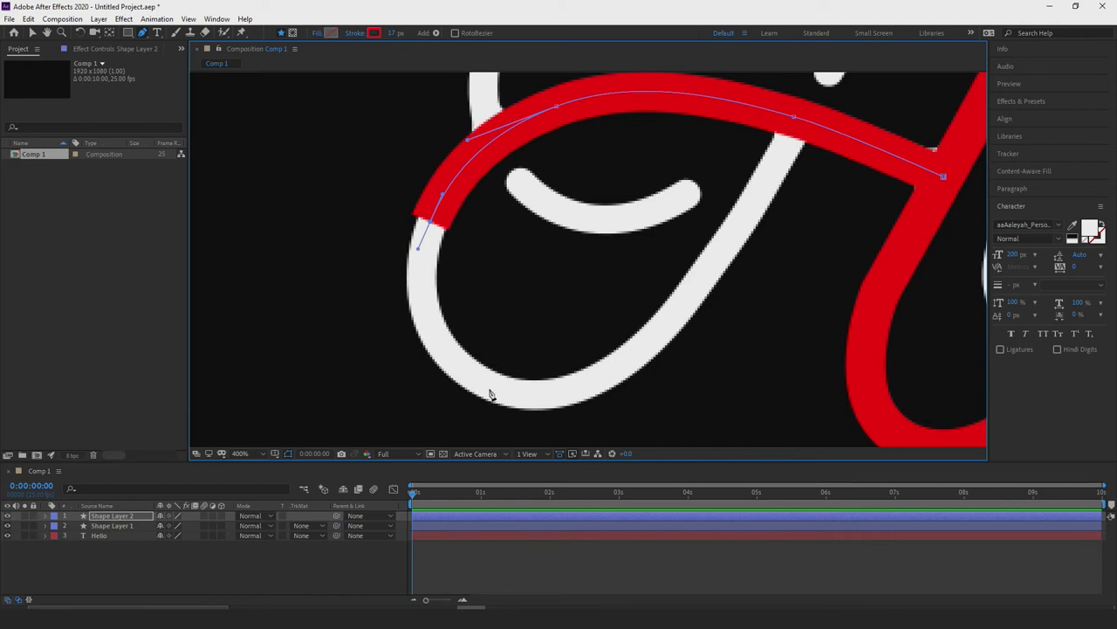
drag(492, 388, 584, 422)
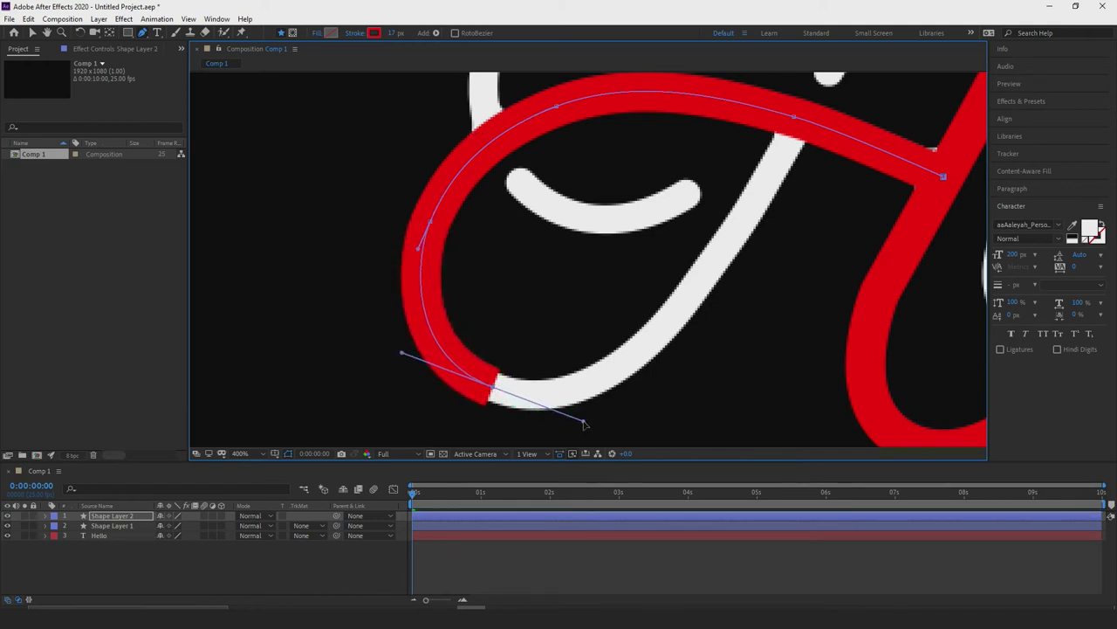
drag(685, 302, 707, 276)
scroll(724, 288, right, 5)
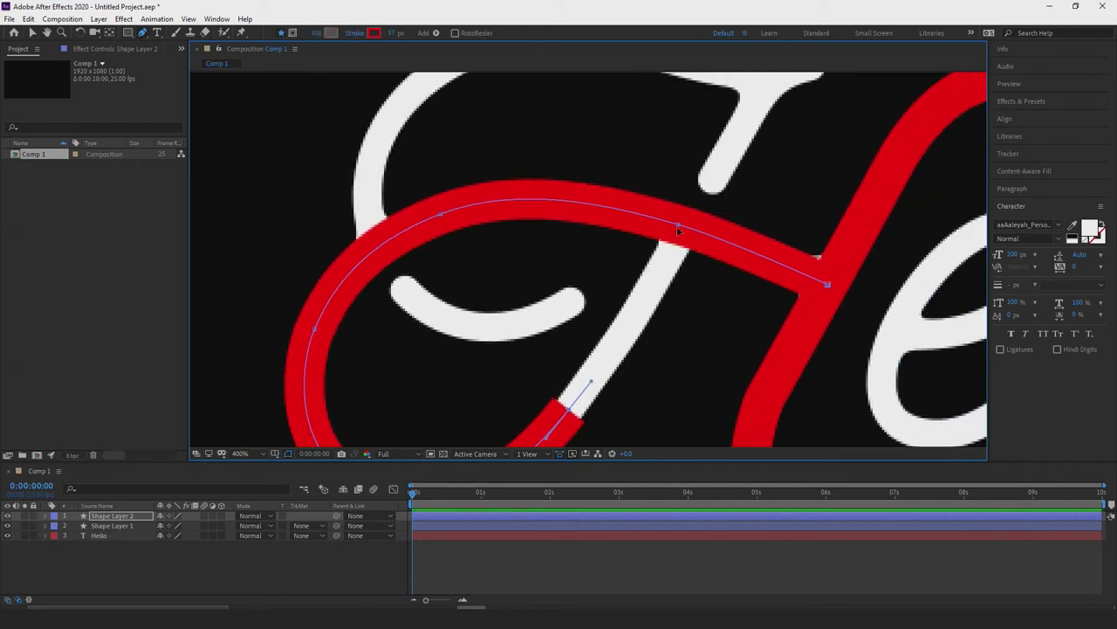
click(680, 233)
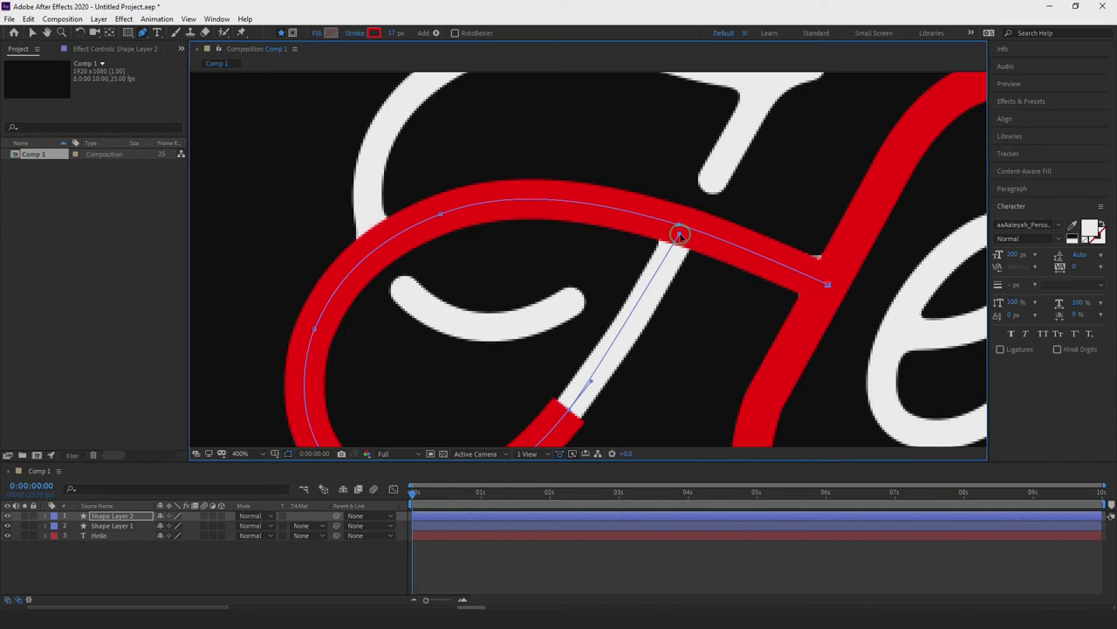
- Adjust the curve handles of the anchor point on the H's inner stem so the path follows the lettering smoothly
scroll(724, 267, down, 3)
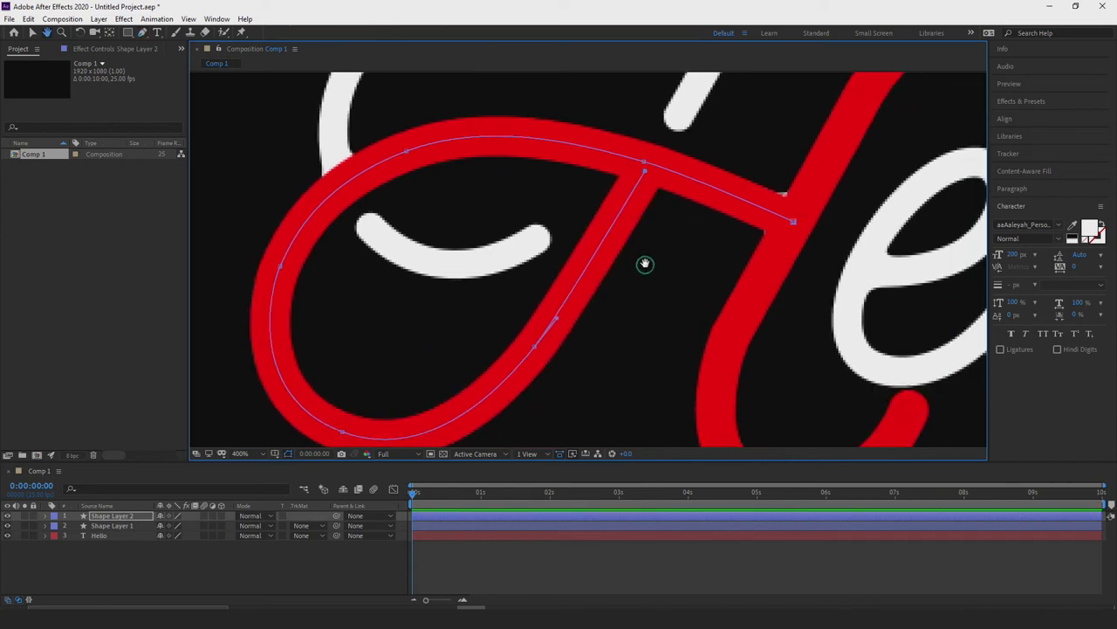
key(alt)
drag(559, 319, 575, 300)
alt+click(537, 343)
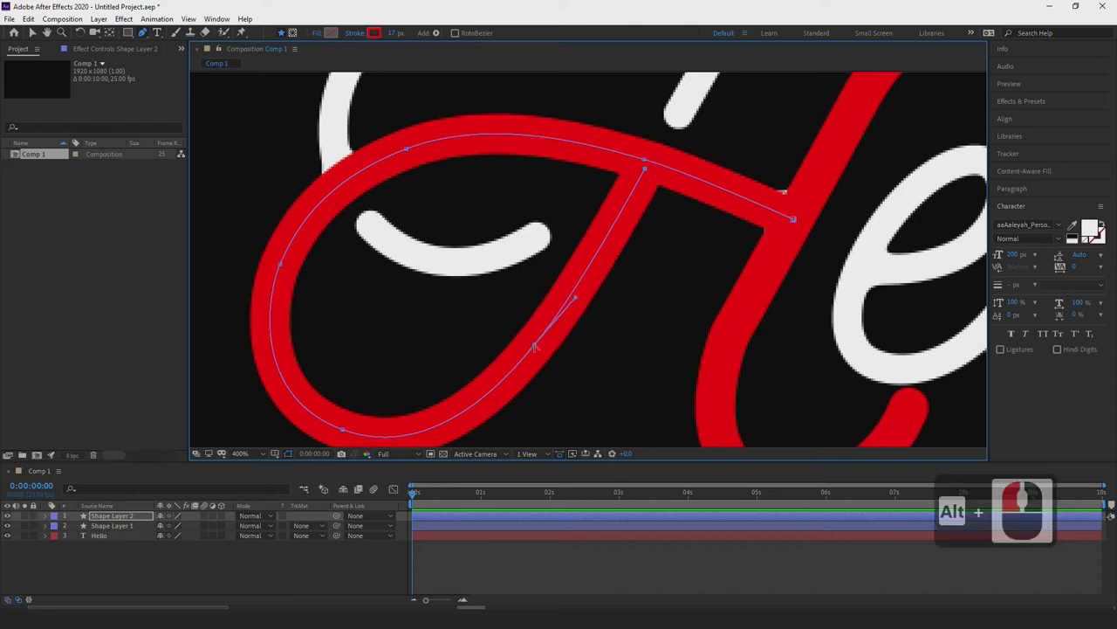
drag(535, 345, 571, 317)
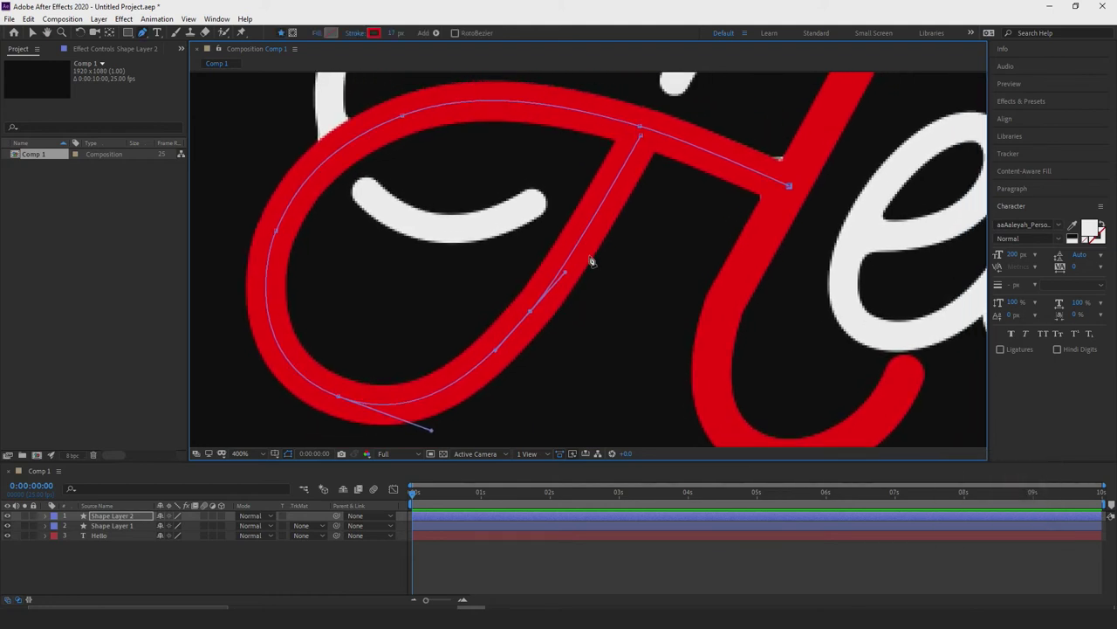
- Expand Stroke 1 of Shape Layer 2 and set its line cap to Round Cap
click(46, 516)
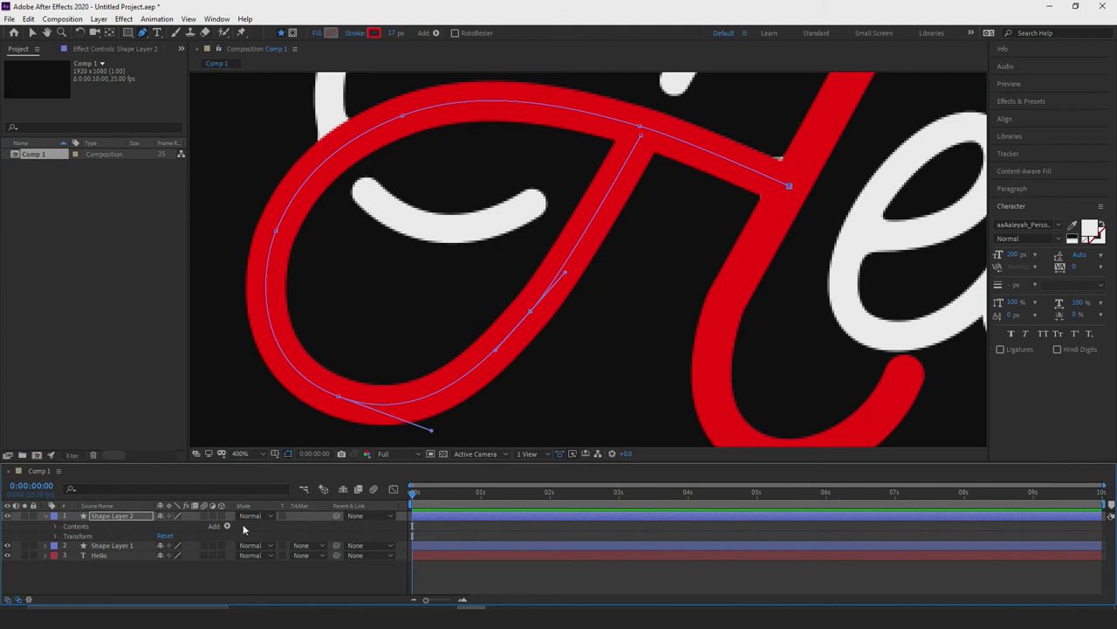
click(55, 525)
click(66, 535)
click(93, 547)
click(76, 556)
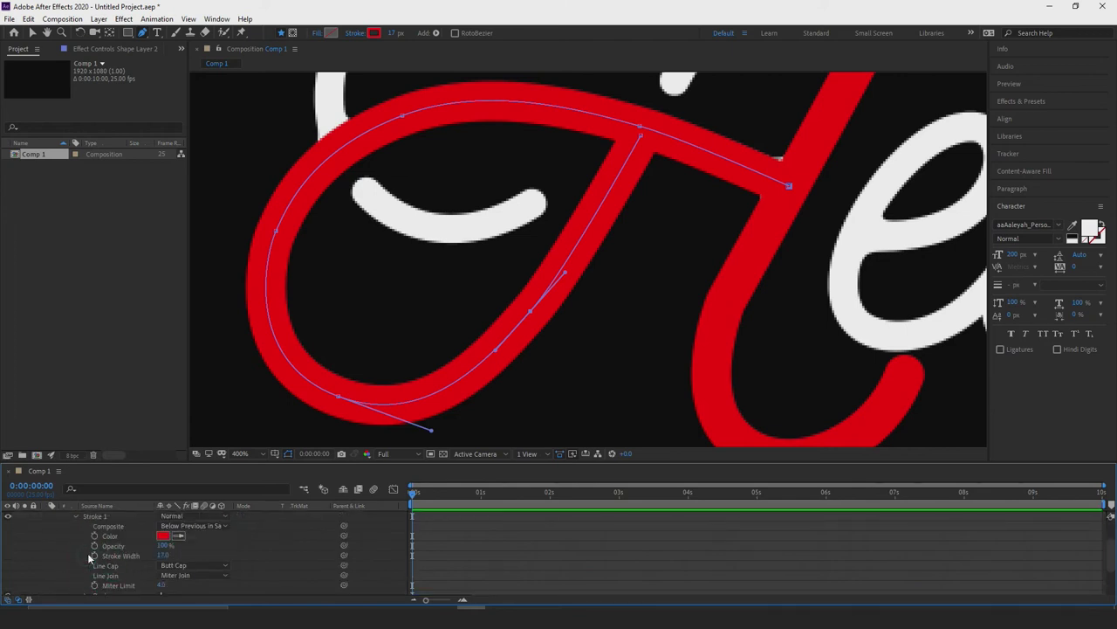
click(175, 566)
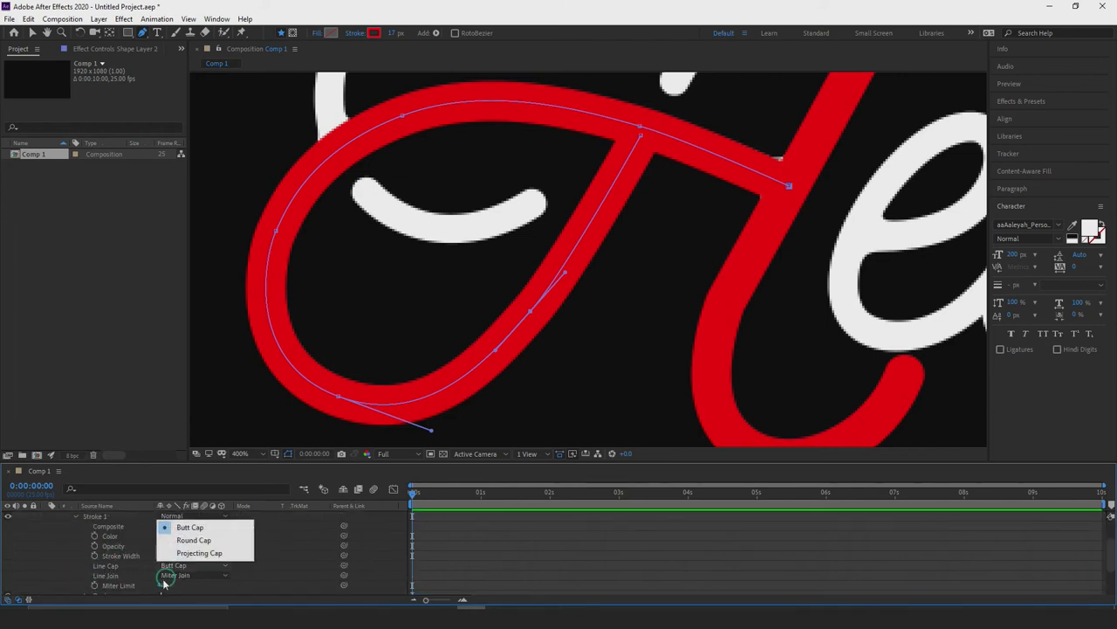
click(178, 546)
scroll(178, 561, up, 2)
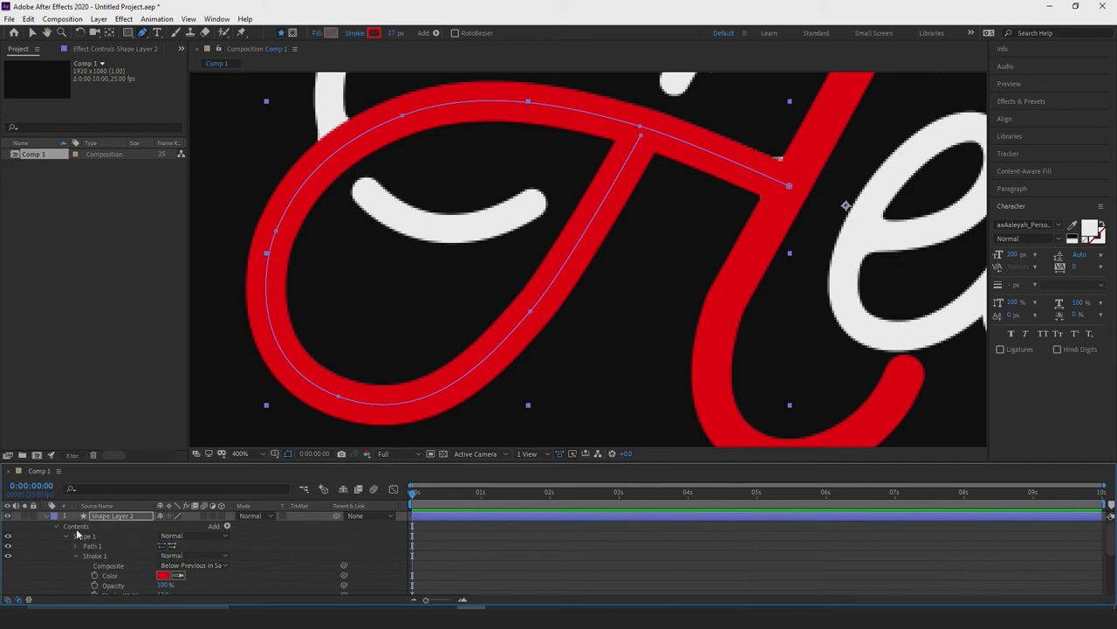
- Add Trim Paths to the crossbar and loop shape on Shape Layer 2, and collapse the layer
click(55, 527)
click(227, 526)
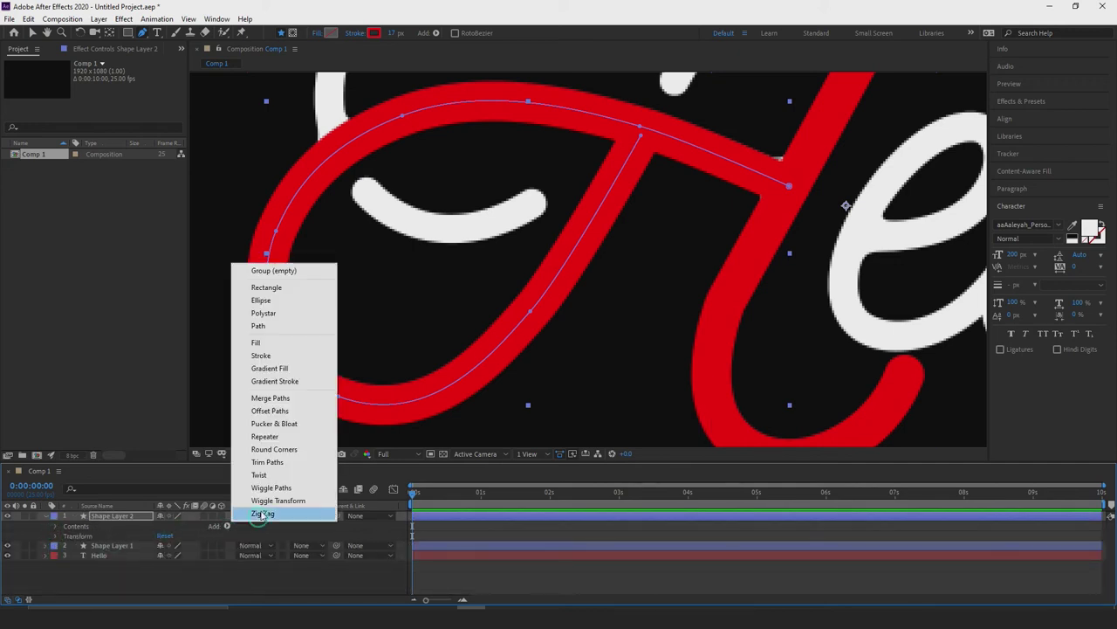
click(301, 462)
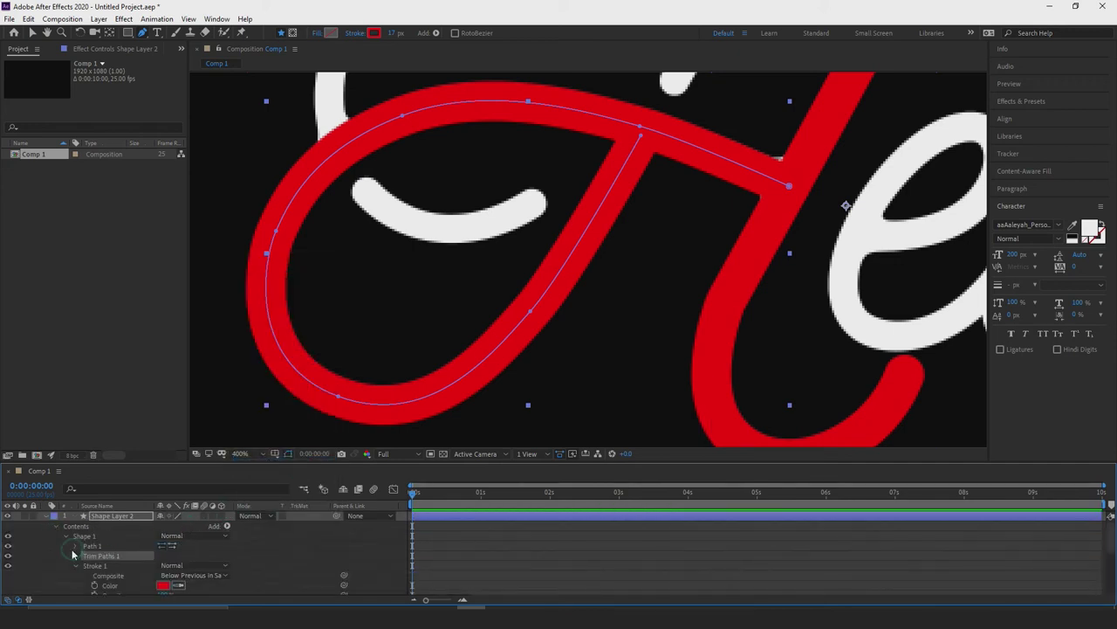
click(47, 517)
- Create another empty shape layer above Shape Layer 2 for the H's upper flourish
key(h)
drag(480, 207, 470, 299)
key(g)
click(99, 18)
mouse_move(111, 33)
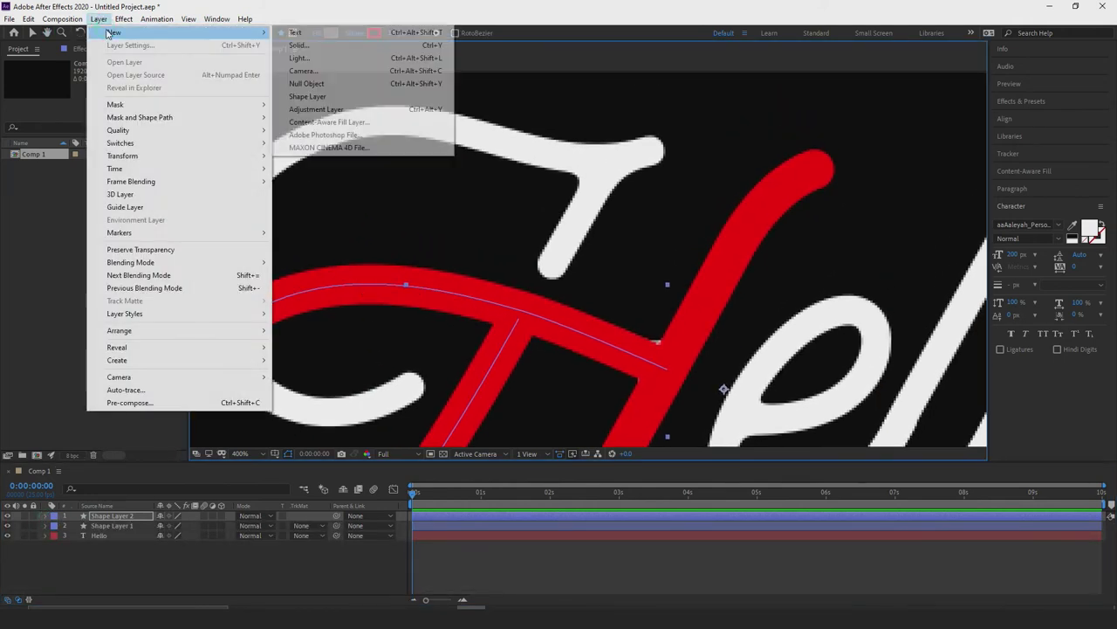
click(338, 100)
- Trace the short hook at the flourish's upper end on Shape Layer 3, curving back into the top stroke
scroll(343, 153, up, 3)
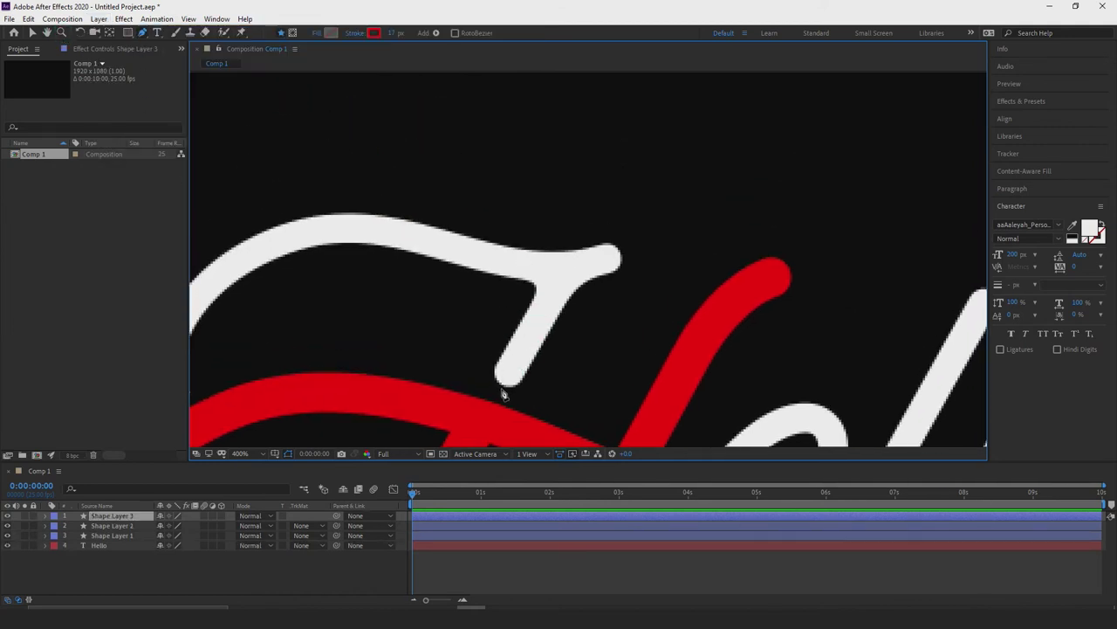
click(501, 385)
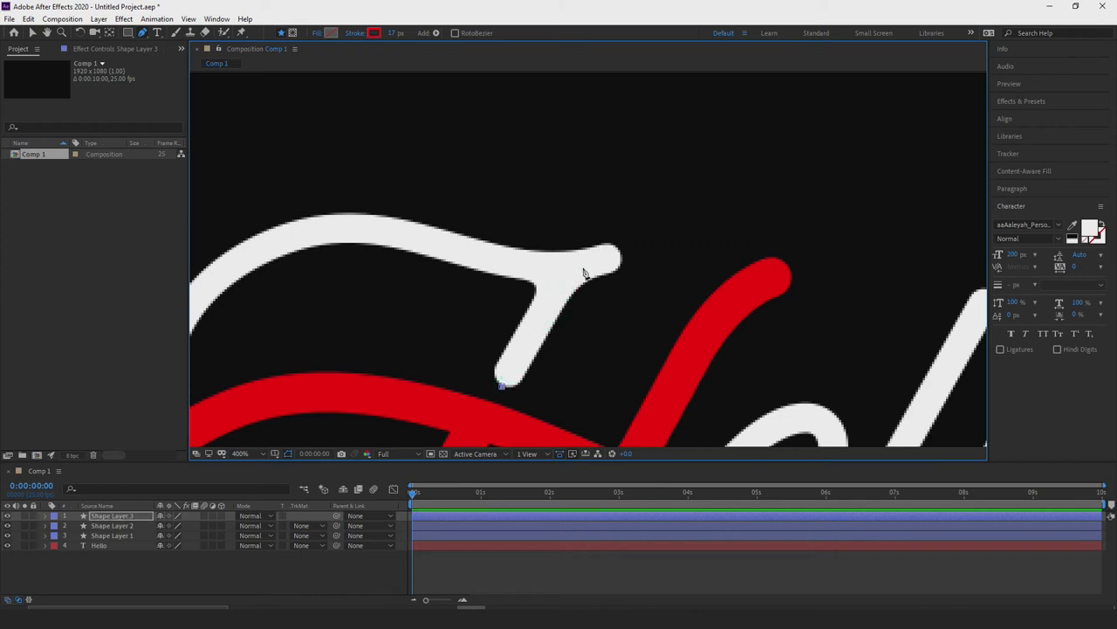
drag(605, 253, 656, 242)
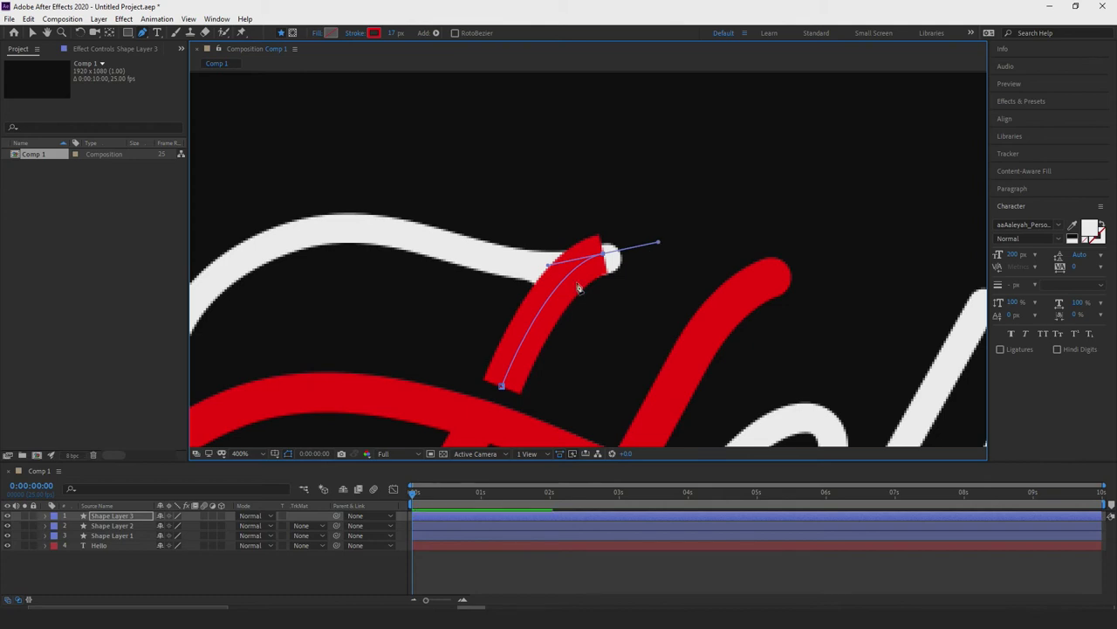
drag(528, 270, 470, 256)
- Continue the flourish path leftward over the top curve and down to where it meets the crossbar loop
key(h)
drag(340, 279, 405, 312)
key(g)
drag(462, 258, 439, 256)
drag(303, 302, 255, 348)
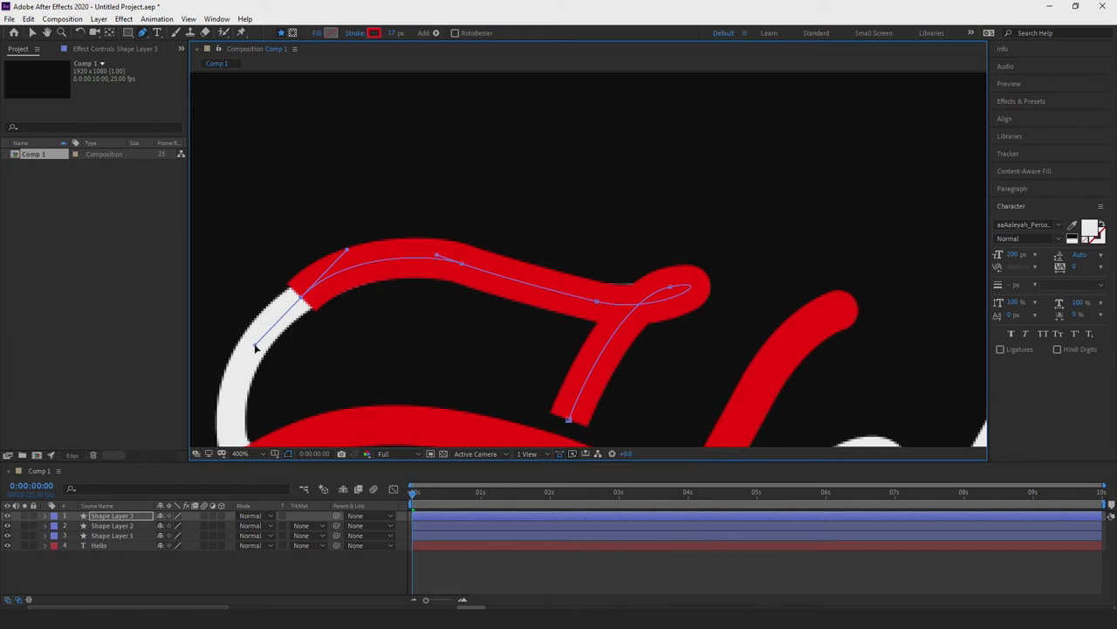
scroll(399, 270, down, 3)
scroll(399, 269, left, 3)
drag(364, 358, 396, 358)
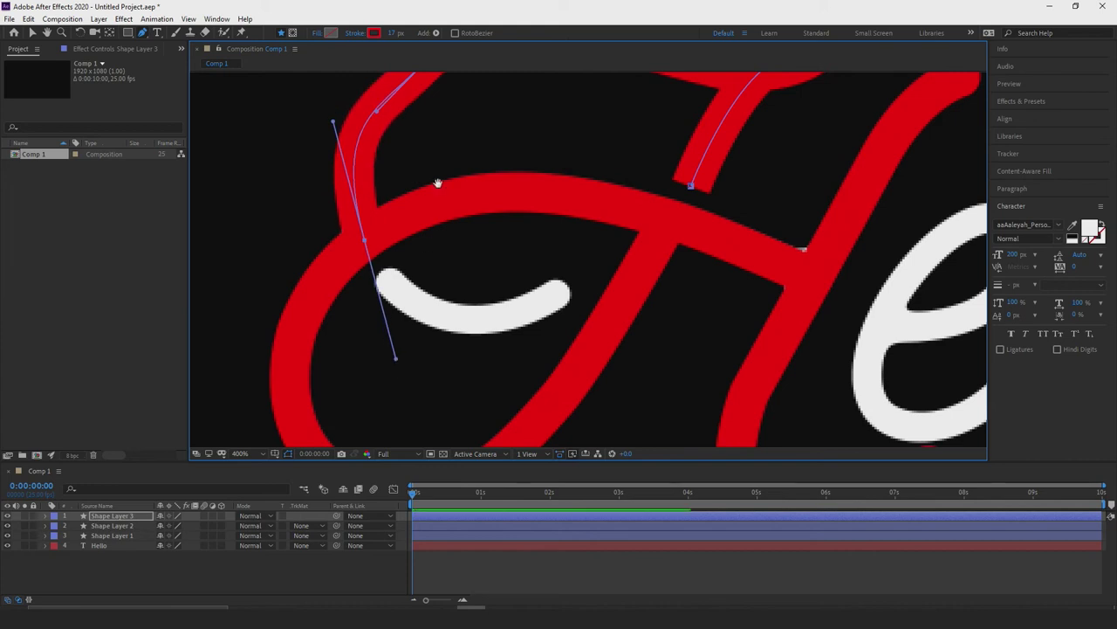
- Smooth the flourish's upper-left and top points on Shape Layer 3 by reshaping their direction handles to follow the text
drag(438, 182, 474, 270)
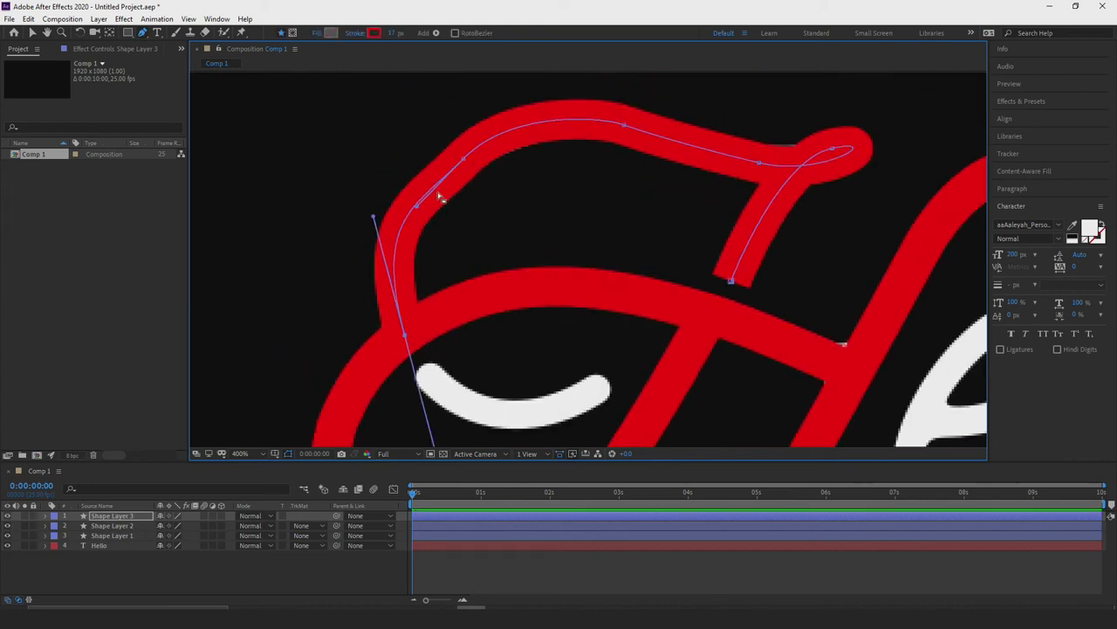
key(alt)
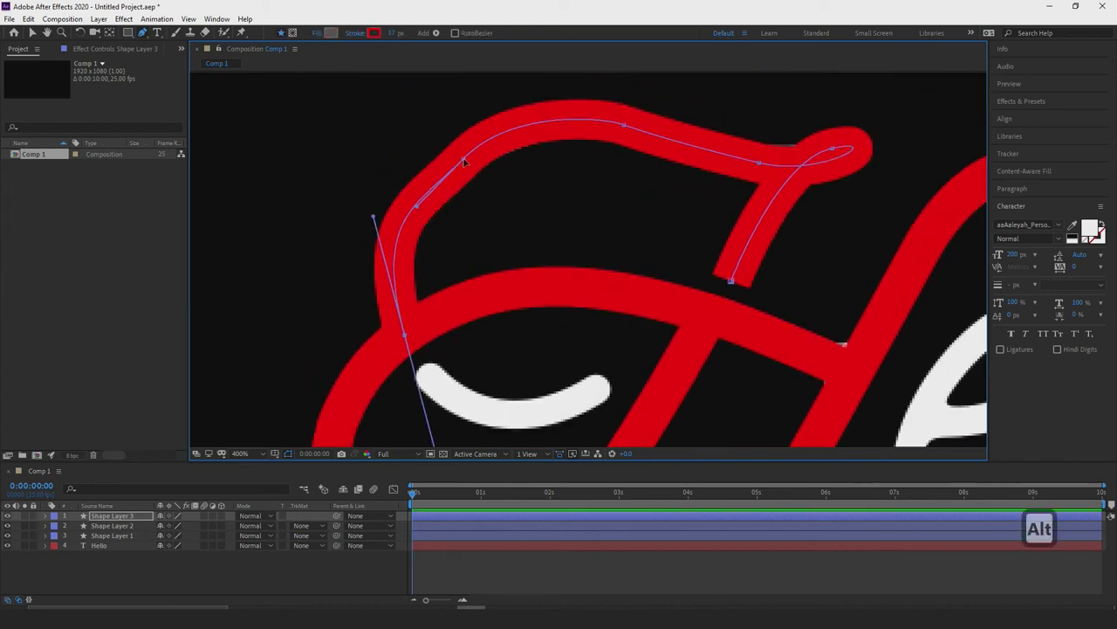
drag(464, 160, 502, 110)
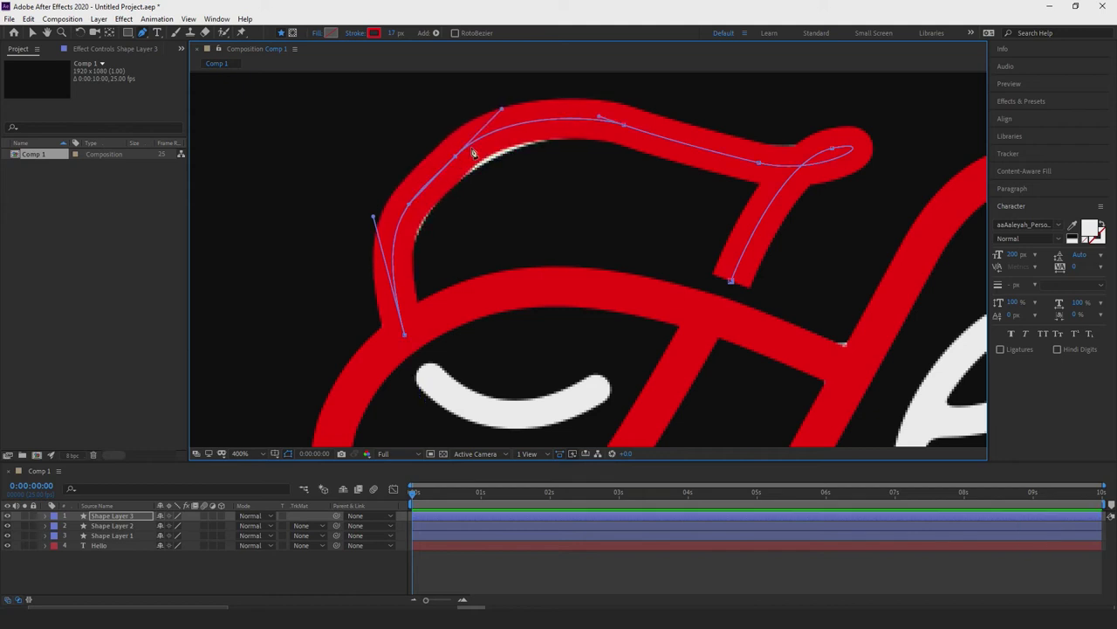
mouse_move(469, 151)
mouse_down()
mouse_move(487, 143)
mouse_move(422, 184)
mouse_move(458, 163)
mouse_up()
key(alt)
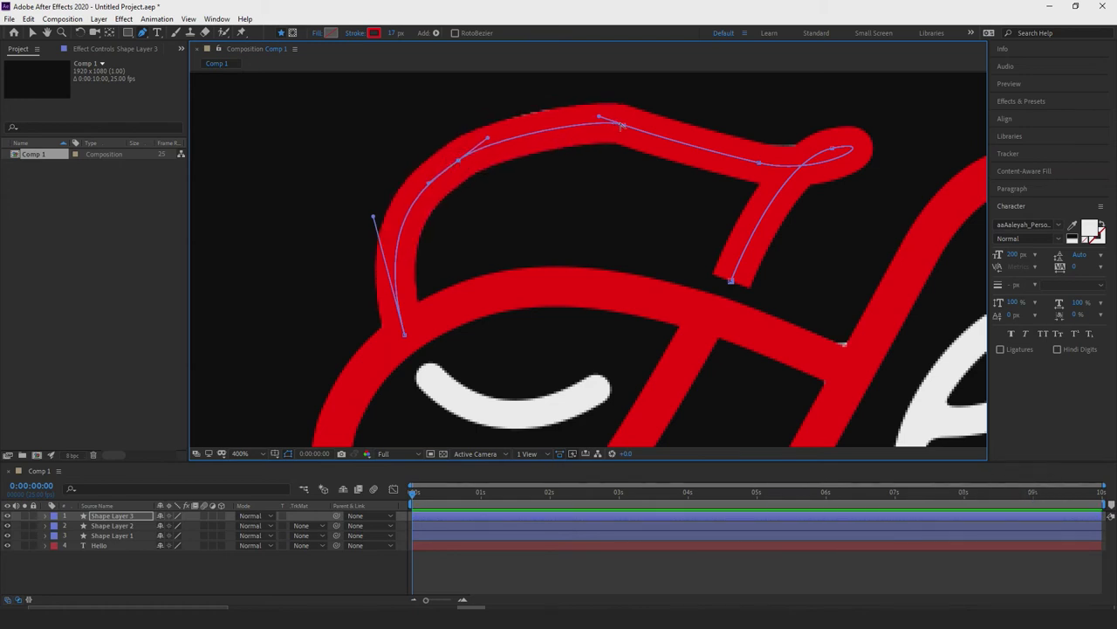
drag(637, 129, 564, 116)
key(alt)
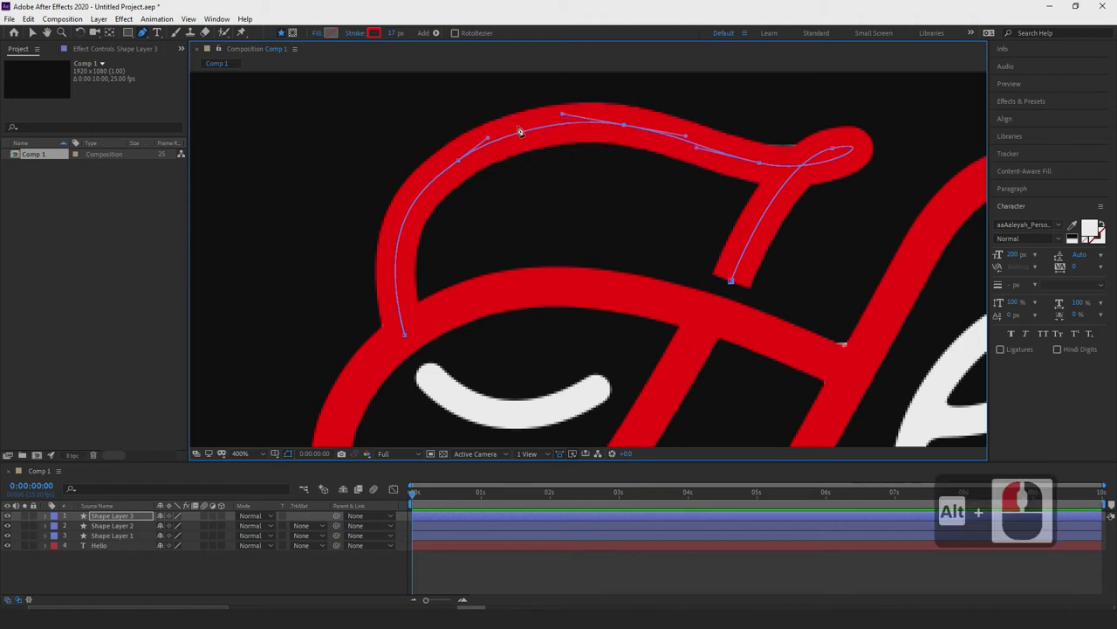
- Create another empty shape layer above Shape Layer 3 for the short curved stroke inside the H's loop
scroll(599, 253, down, 3)
scroll(581, 326, up, 3)
drag(582, 327, 643, 220)
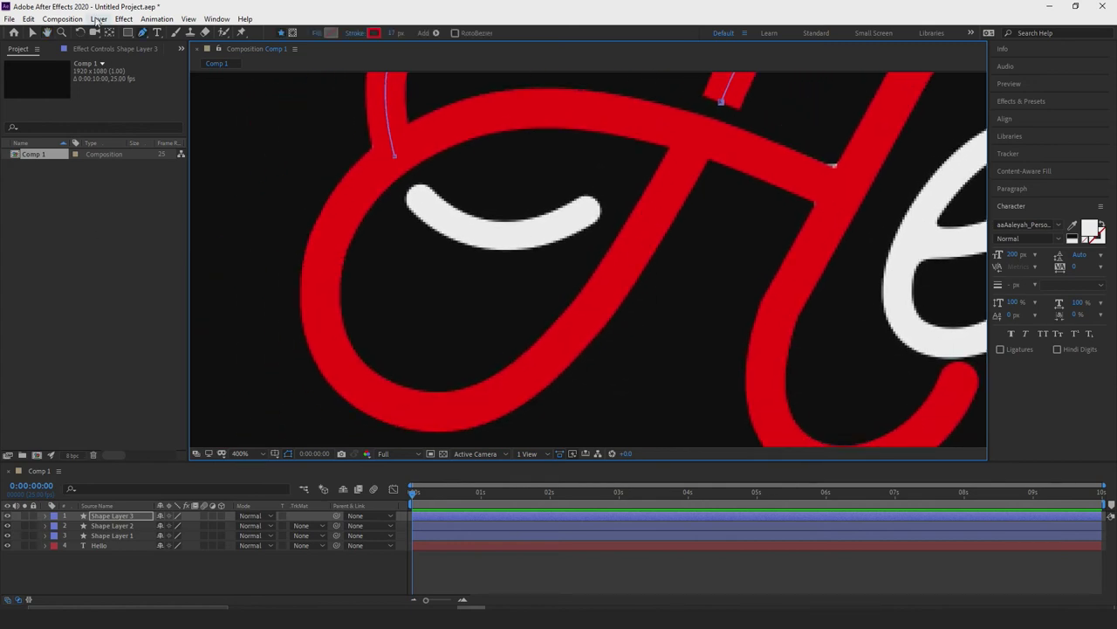
click(98, 18)
mouse_move(110, 32)
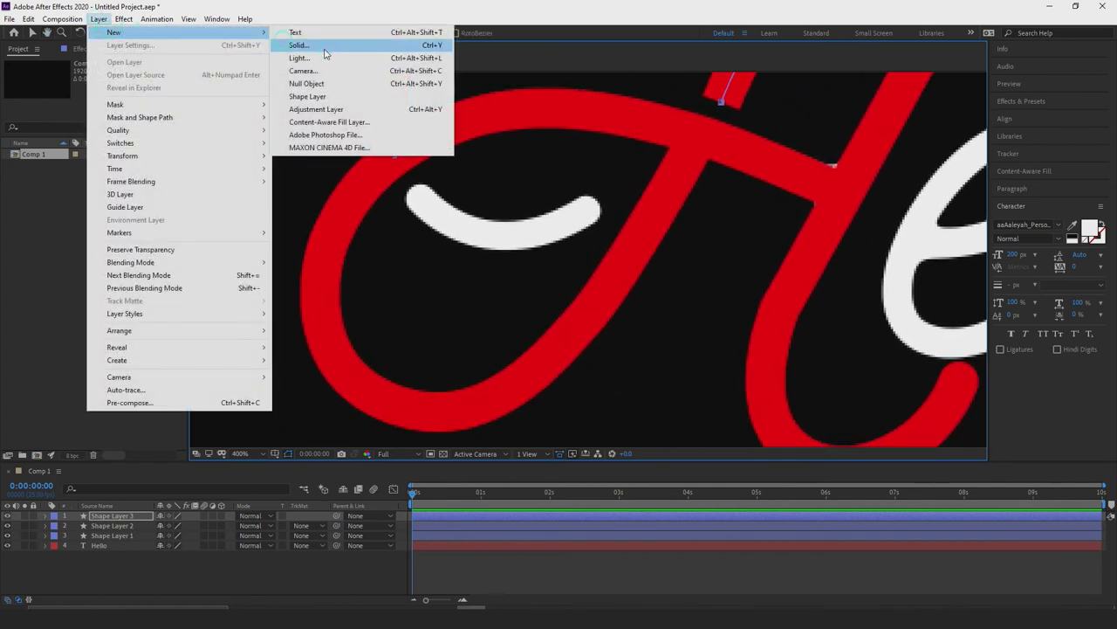
click(334, 94)
- Trace the short curved stroke inside the loop on Shape Layer 4 with a two-point curved path
scroll(476, 249, up, 2)
scroll(476, 249, right, 1)
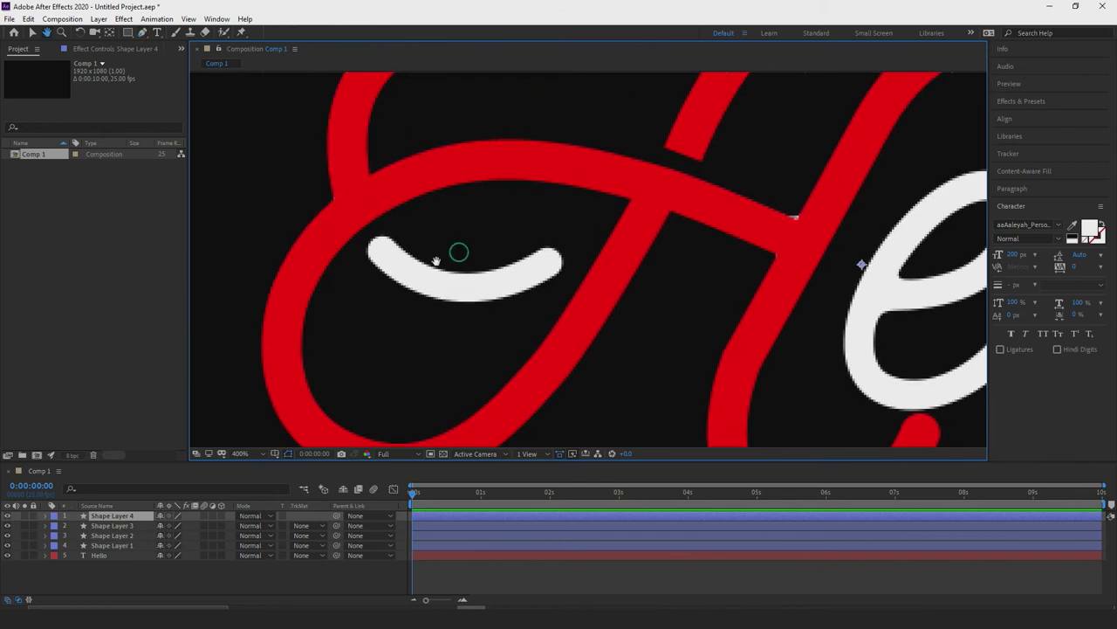
click(371, 241)
mouse_move(558, 254)
mouse_down()
mouse_move(658, 169)
mouse_move(670, 177)
mouse_up()
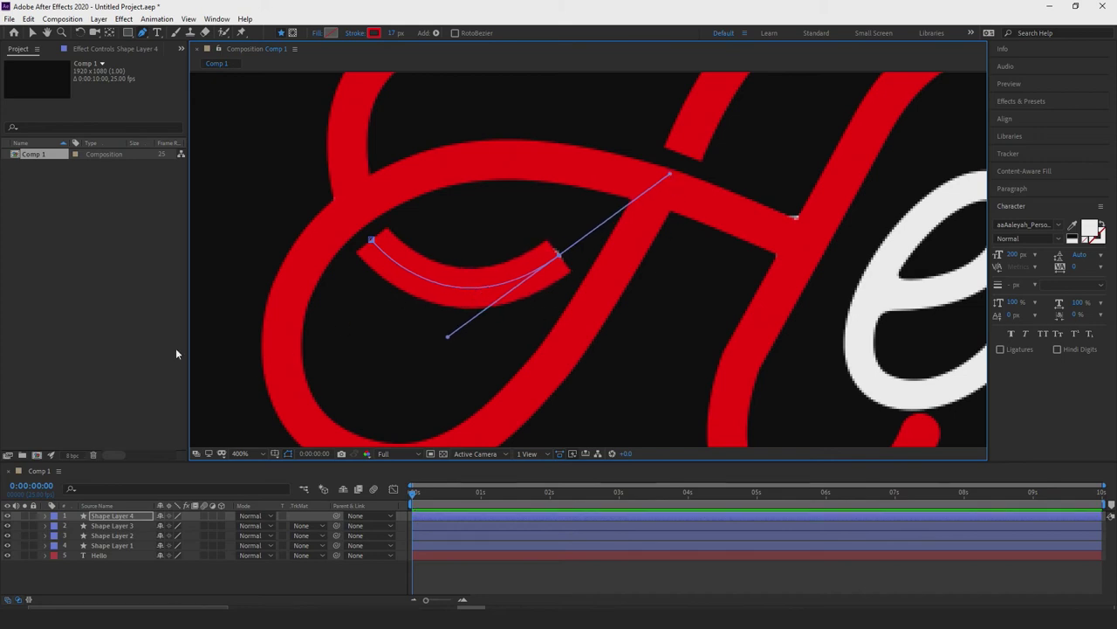
click(30, 33)
scroll(399, 233, up, 3)
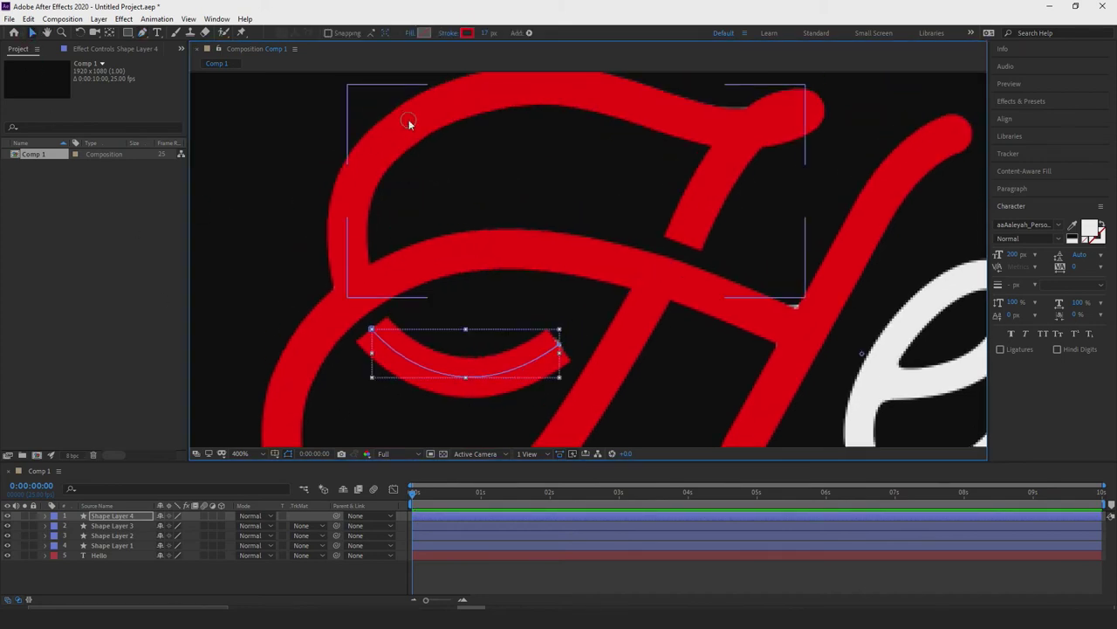
- Set the line cap of the flourish's stroke on Shape Layer 3 to Round Cap
click(109, 525)
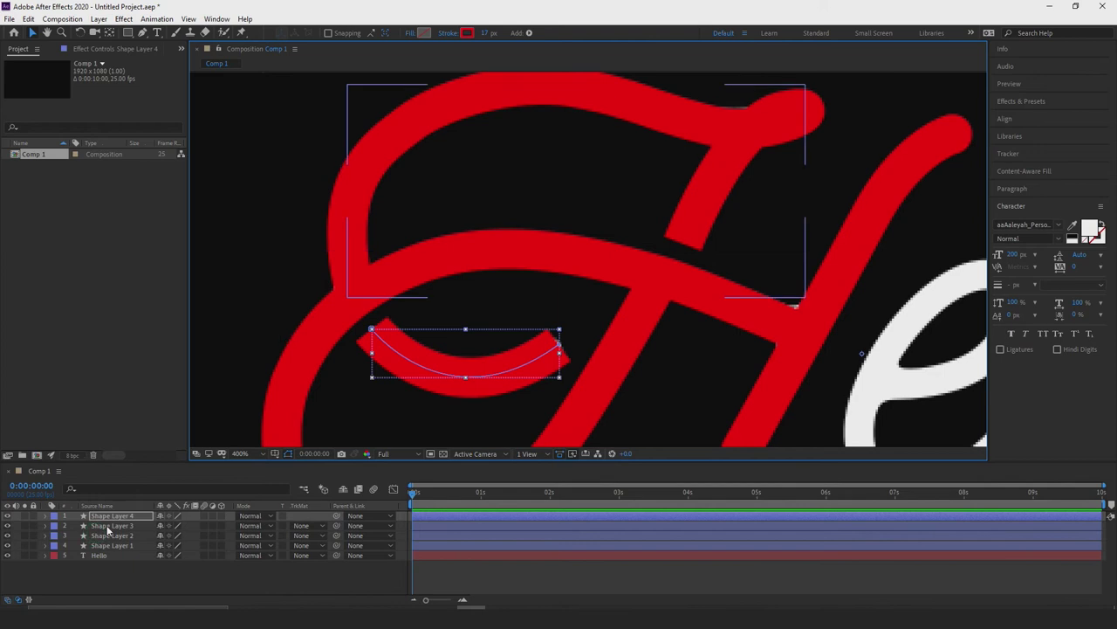
click(46, 525)
click(58, 536)
click(63, 546)
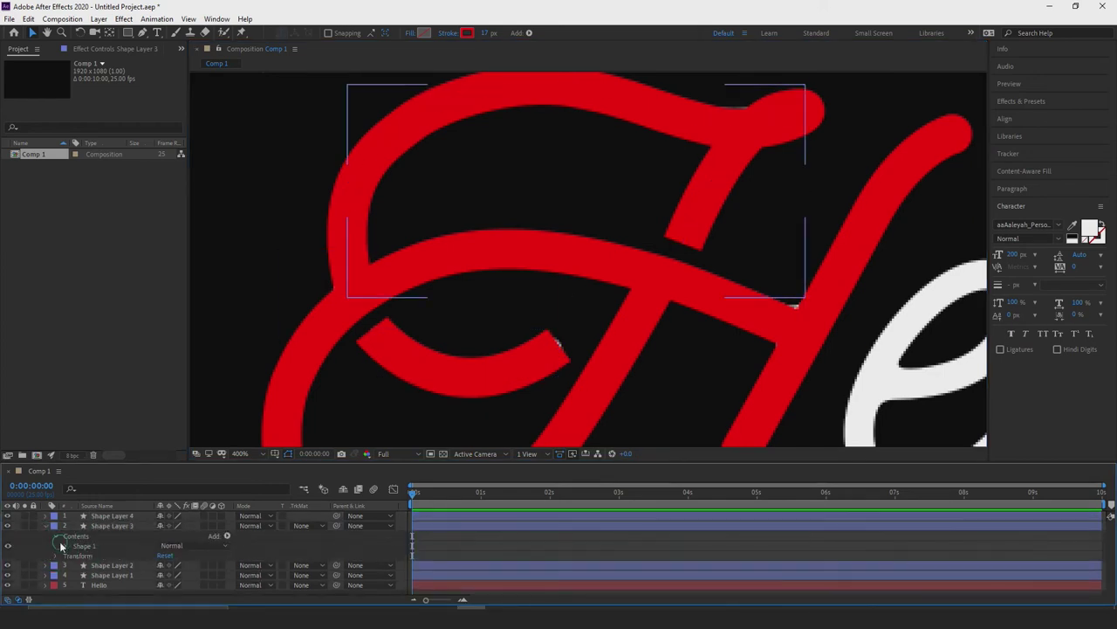
click(61, 546)
click(73, 568)
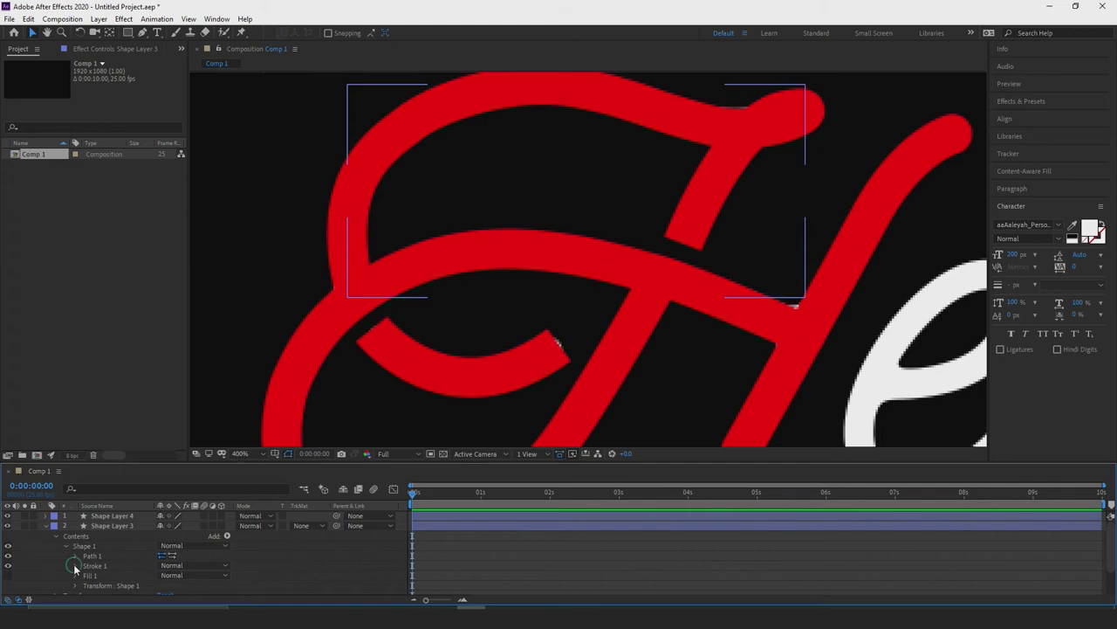
click(144, 569)
click(187, 564)
click(190, 538)
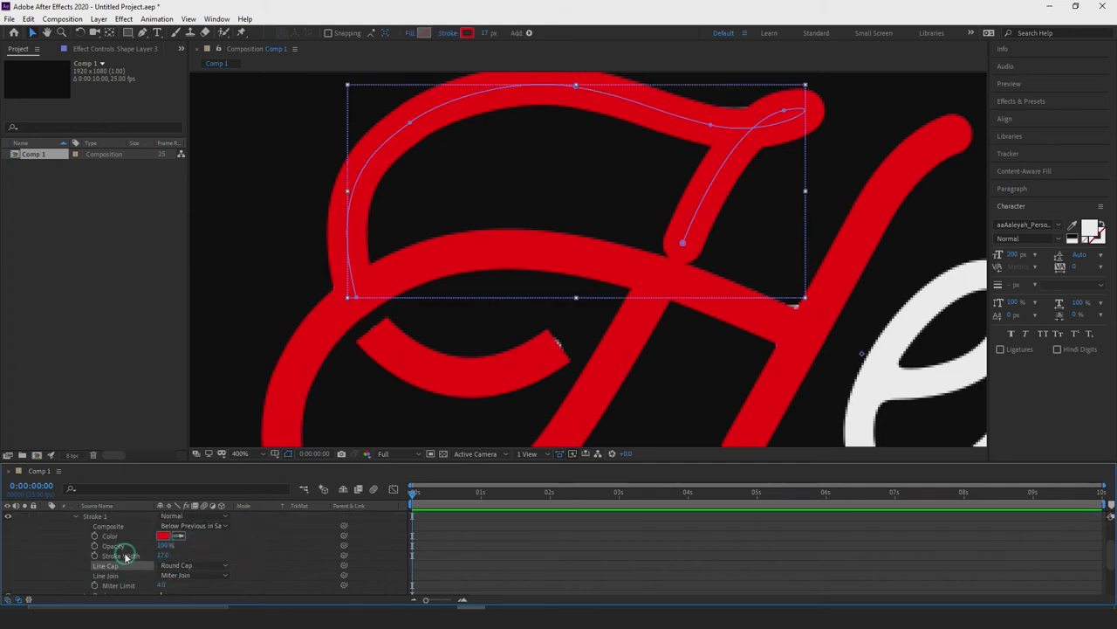
- Add Trim Paths to the flourish shape on Shape Layer 3, and collapse the layer
scroll(124, 556, up, 3)
click(224, 537)
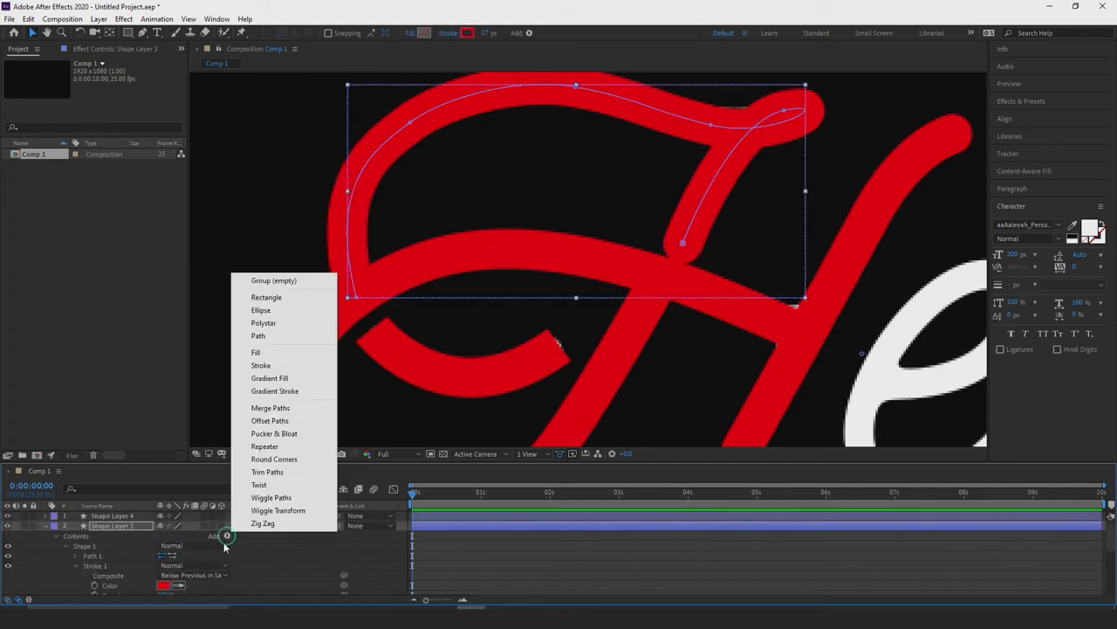
click(281, 471)
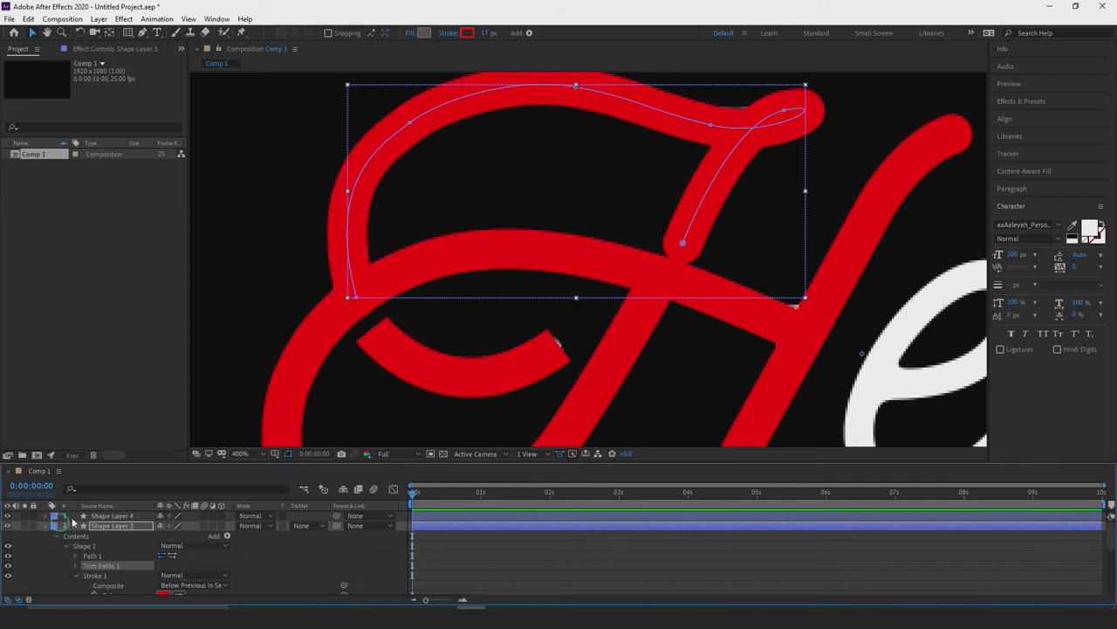
click(74, 522)
- Set the line cap of the short curved stroke on Shape Layer 4 to Round Cap
click(98, 516)
click(45, 516)
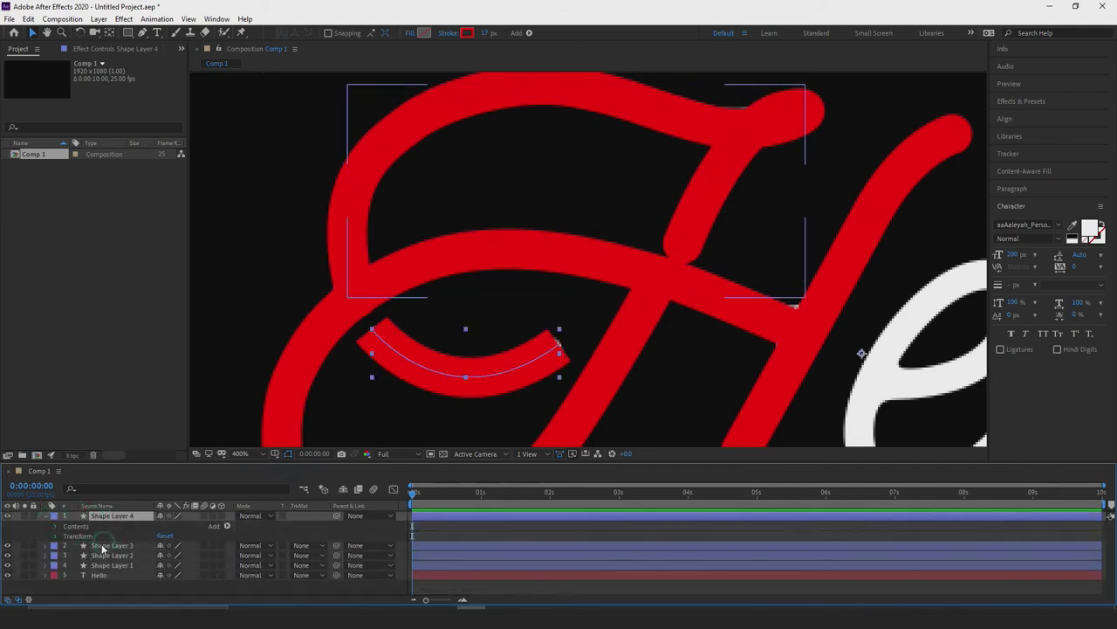
click(54, 536)
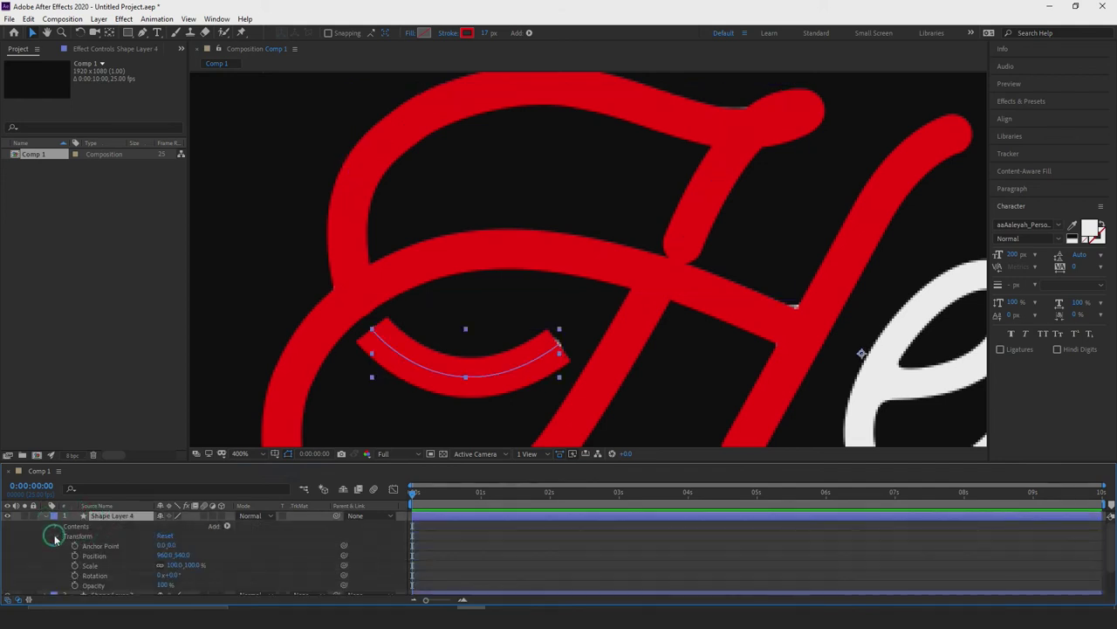
click(54, 536)
click(56, 526)
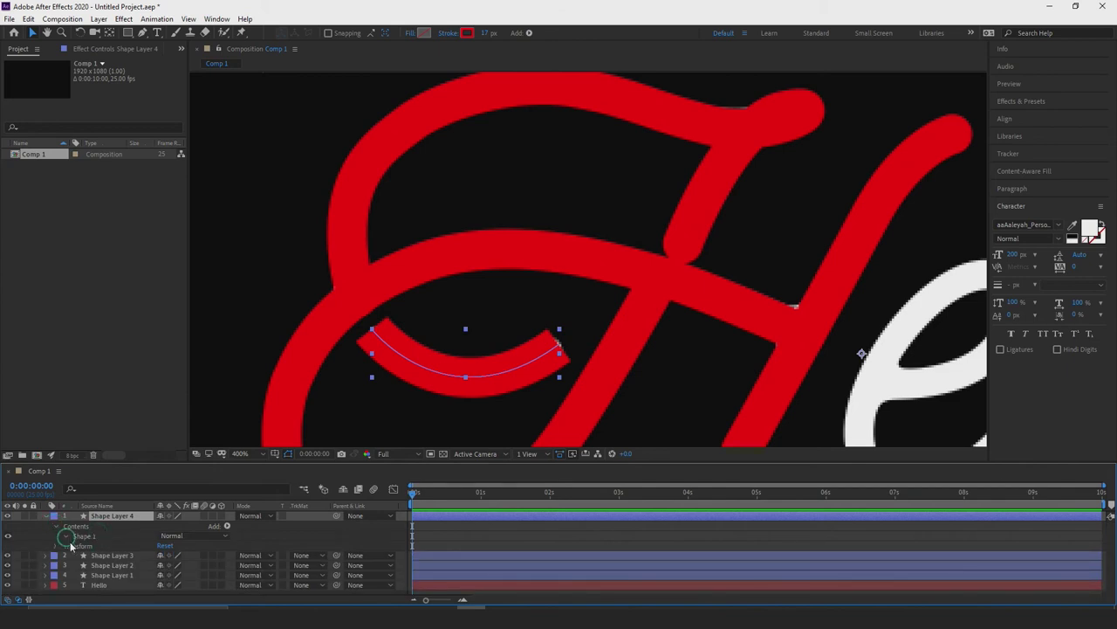
click(65, 535)
click(76, 556)
click(172, 567)
click(197, 540)
- Add Trim Paths to the short curved stroke's shape on Shape Layer 4
scroll(158, 563, up, 2)
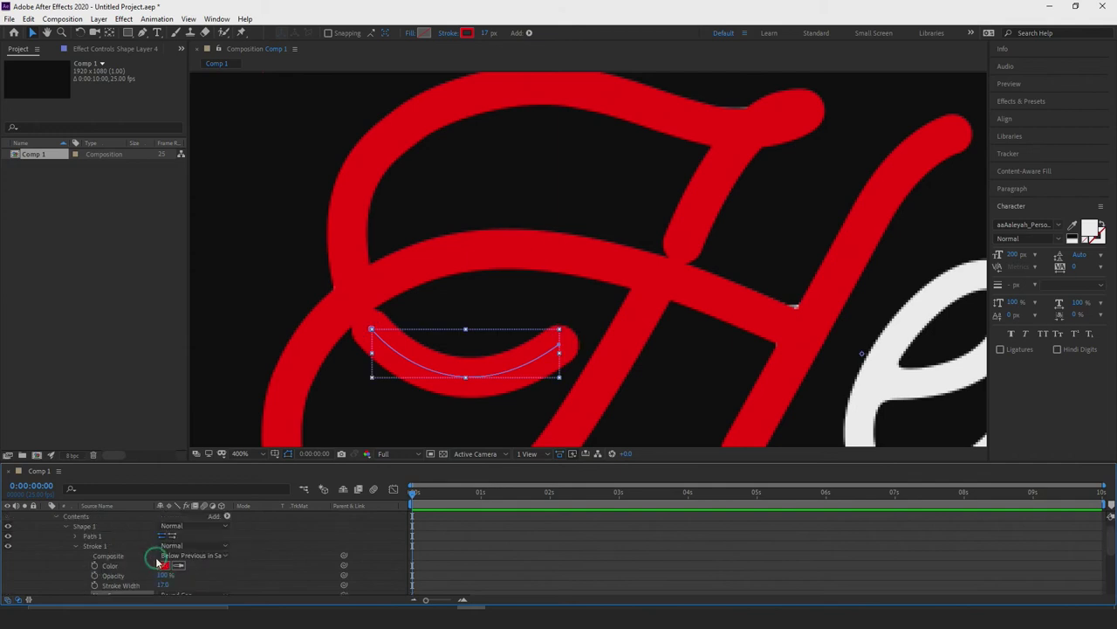
scroll(159, 563, up, 1)
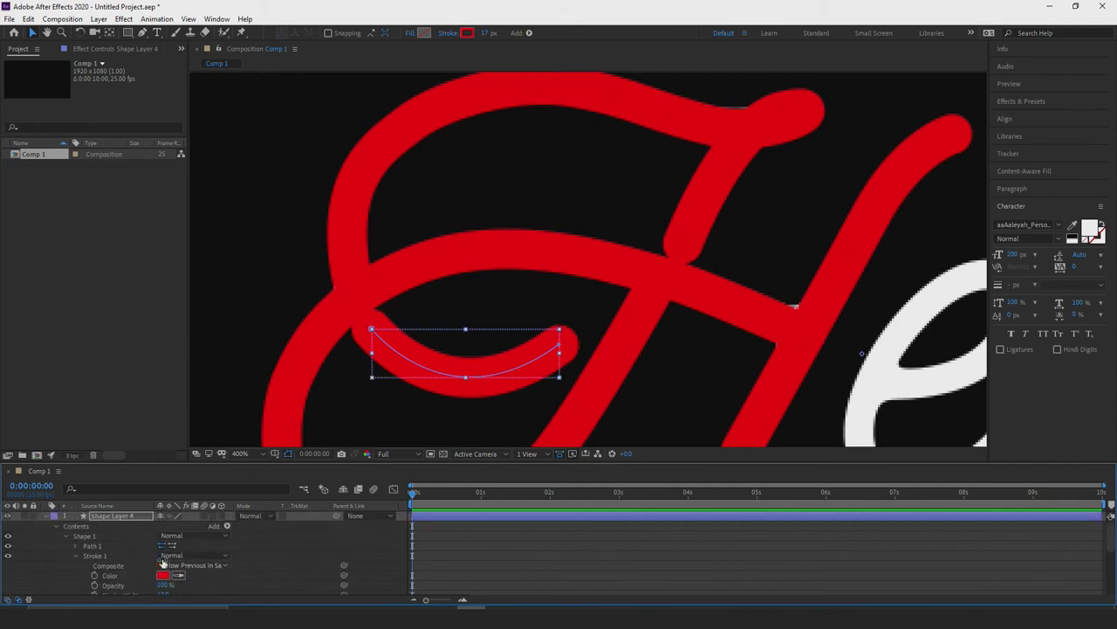
click(50, 517)
click(46, 516)
click(55, 526)
click(227, 526)
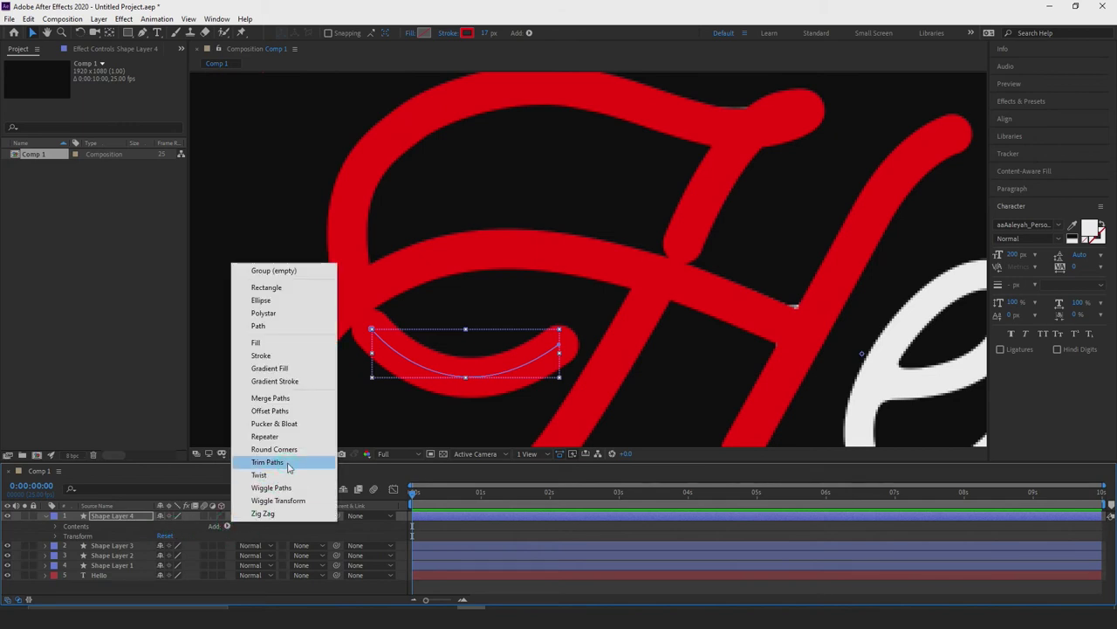
click(280, 462)
- Move the starting point of the flourish path on Shape Layer 3 slightly up and to the right, away from the crossbar
scroll(659, 316, down, 2)
scroll(659, 316, down, 2)
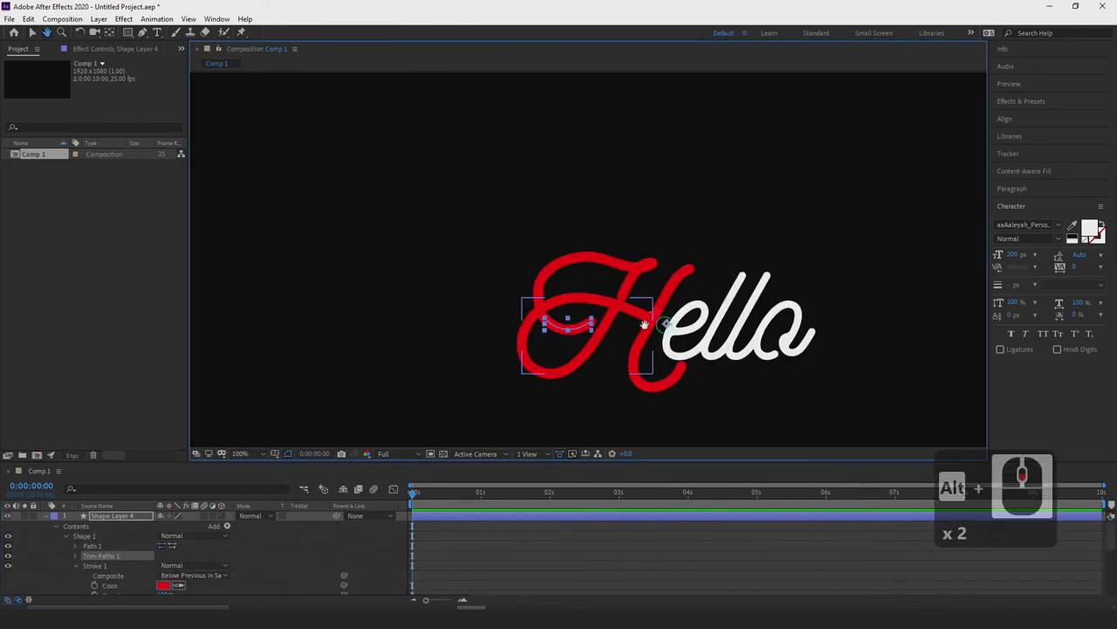
scroll(576, 325, up, 2)
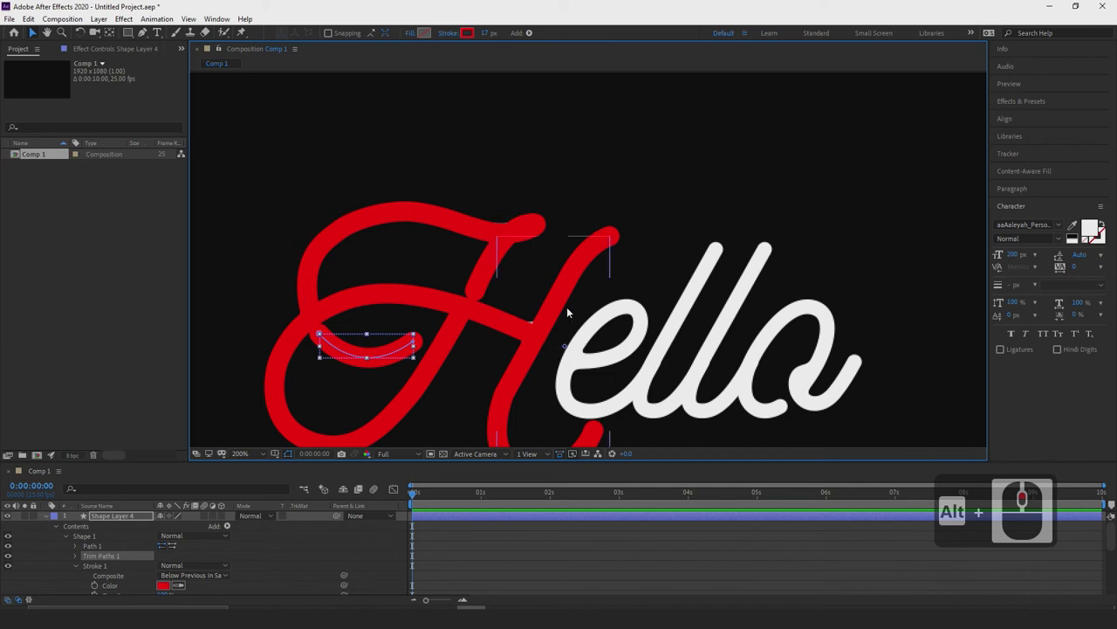
click(478, 285)
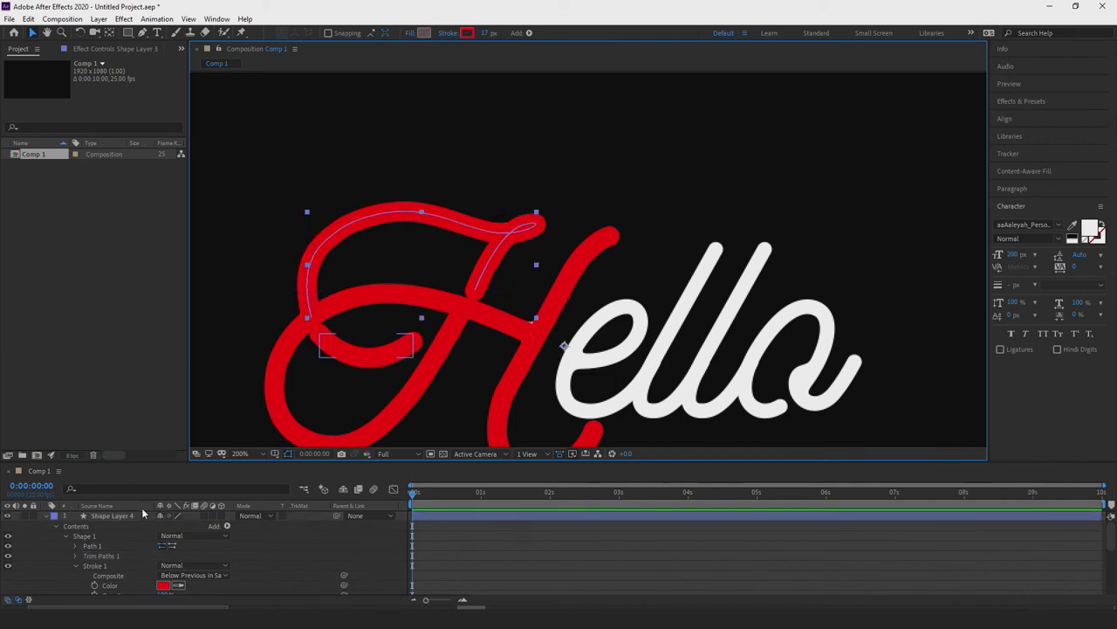
click(142, 32)
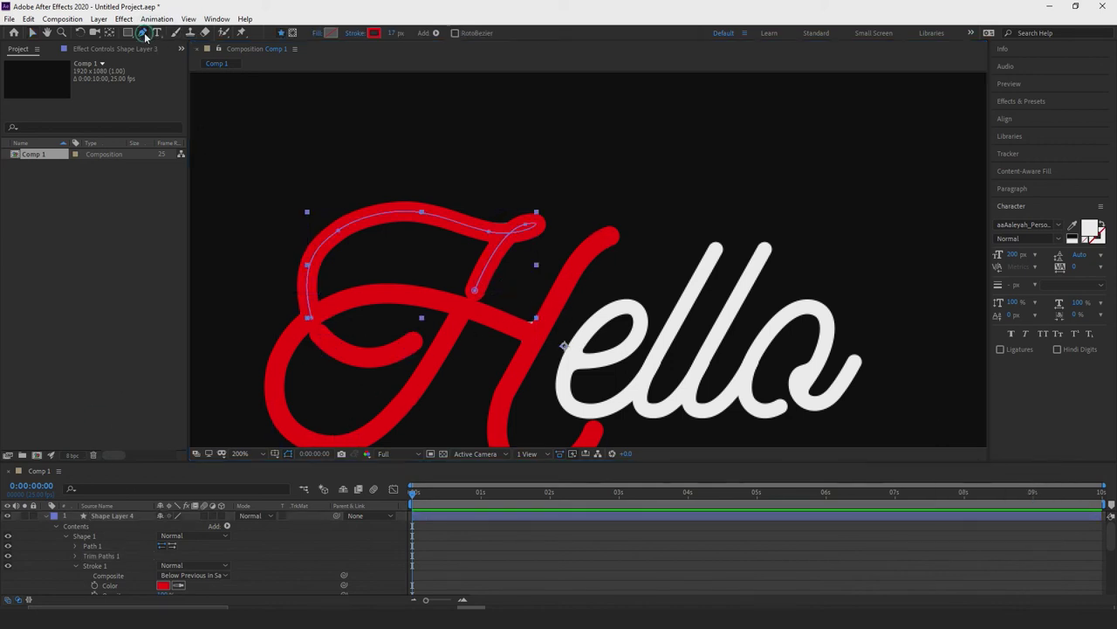
scroll(535, 262, up, 2)
drag(406, 313, 416, 297)
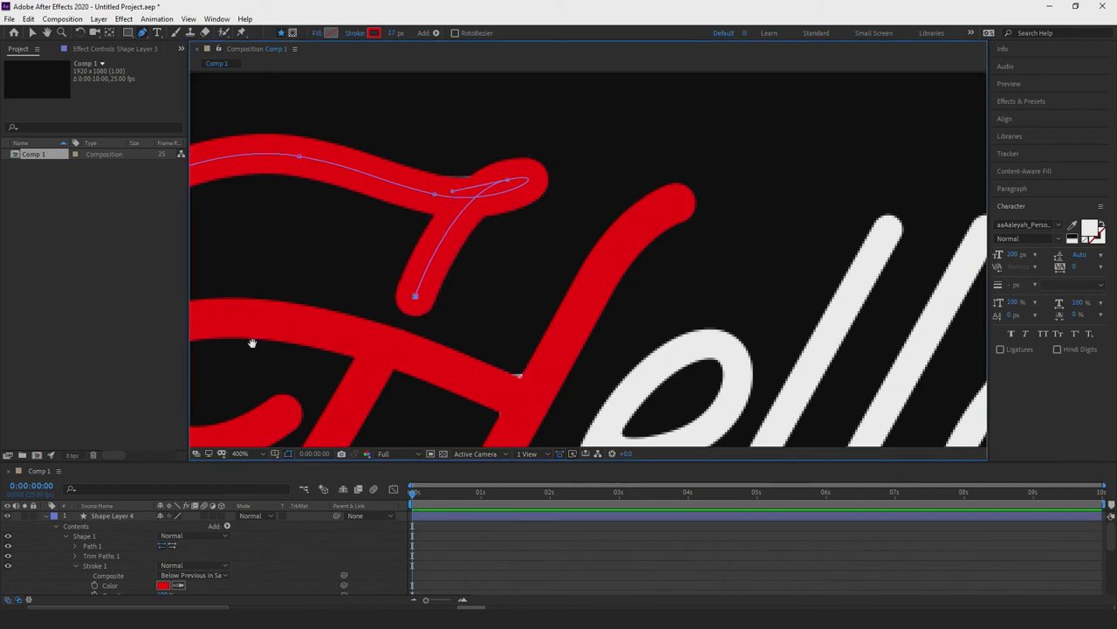
- Shift the flourish's lower-left end point slightly up and left, and turn its direction handle nearly vertical
drag(250, 341, 499, 297)
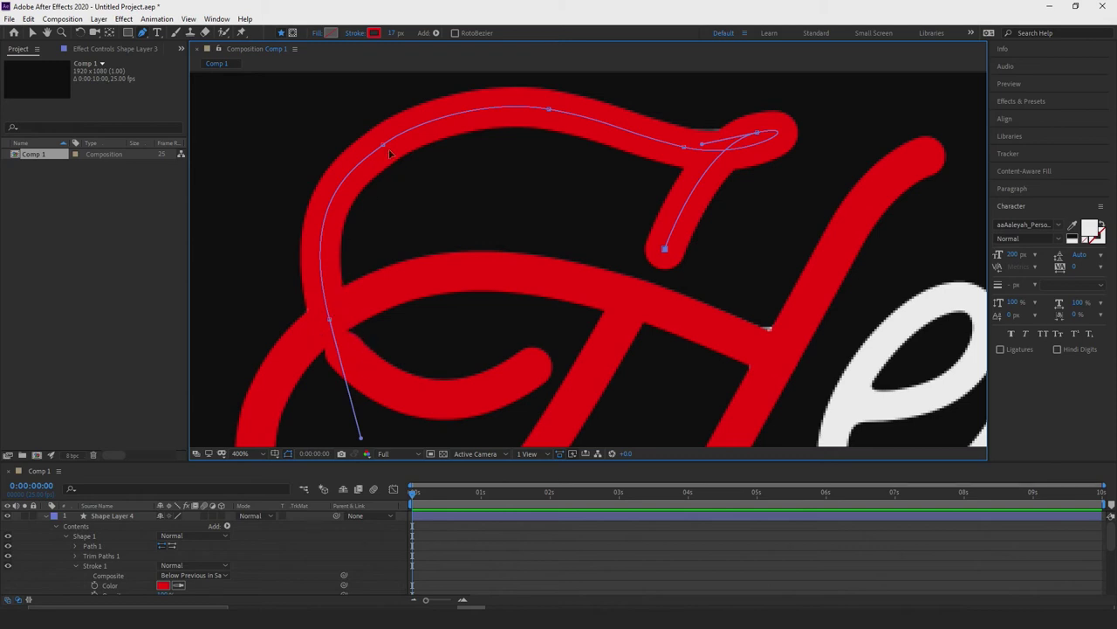
click(32, 32)
mouse_move(330, 321)
mouse_down()
mouse_move(320, 290)
mouse_move(325, 330)
mouse_move(325, 269)
mouse_move(322, 307)
mouse_up()
drag(291, 189, 315, 183)
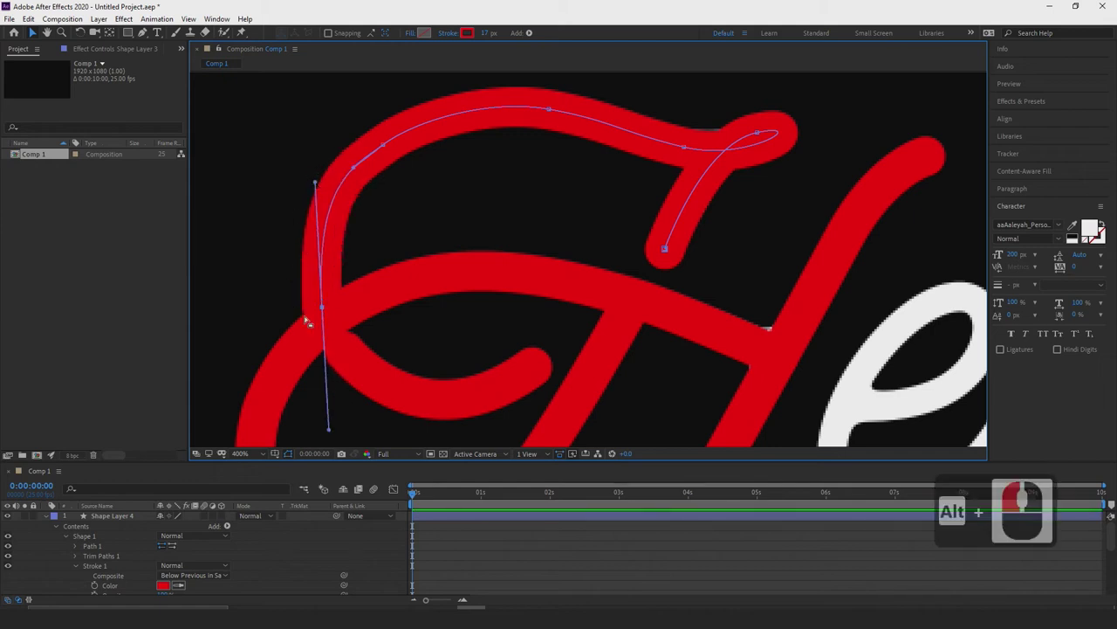
- Undo the accidental shift of the flourish path, and fine-tune the direction handle of its upper-left point
drag(384, 146, 409, 118)
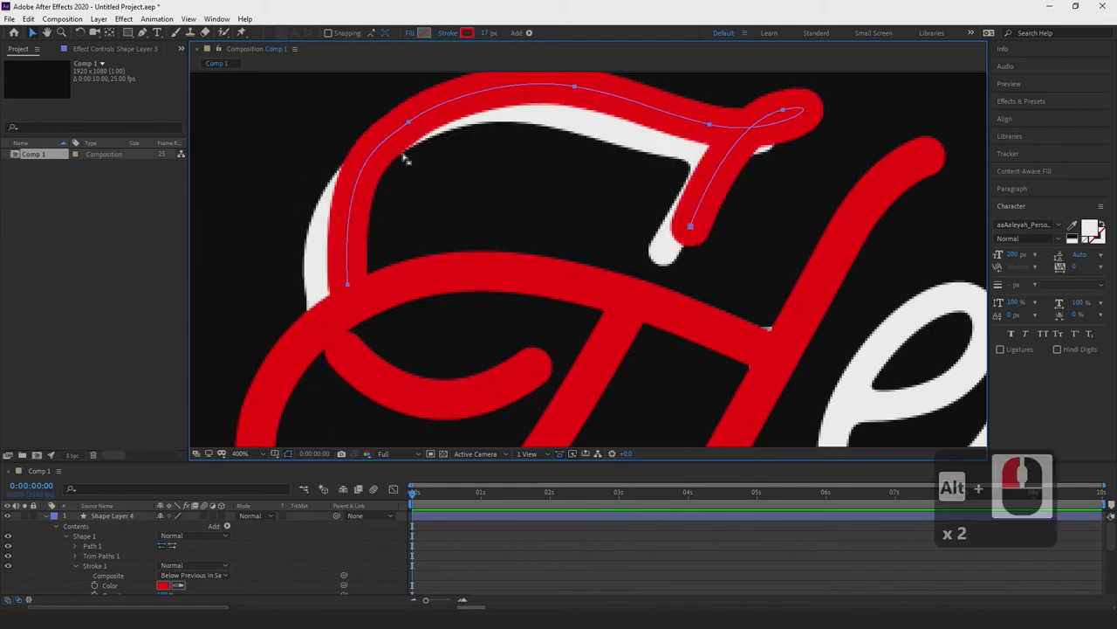
key(ctrl+z)
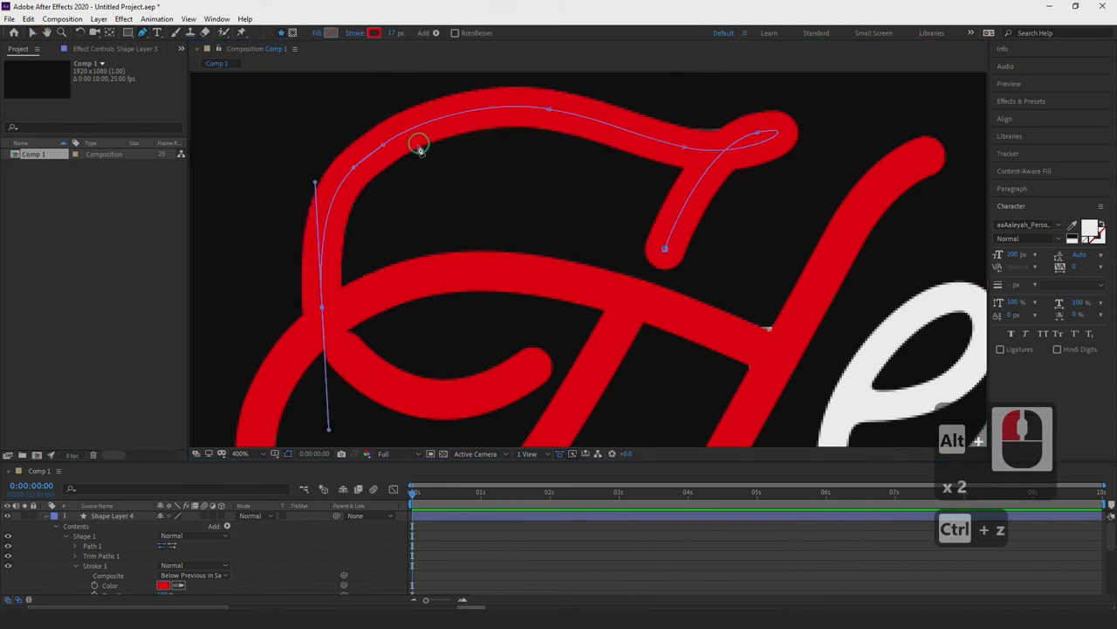
drag(384, 146, 359, 166)
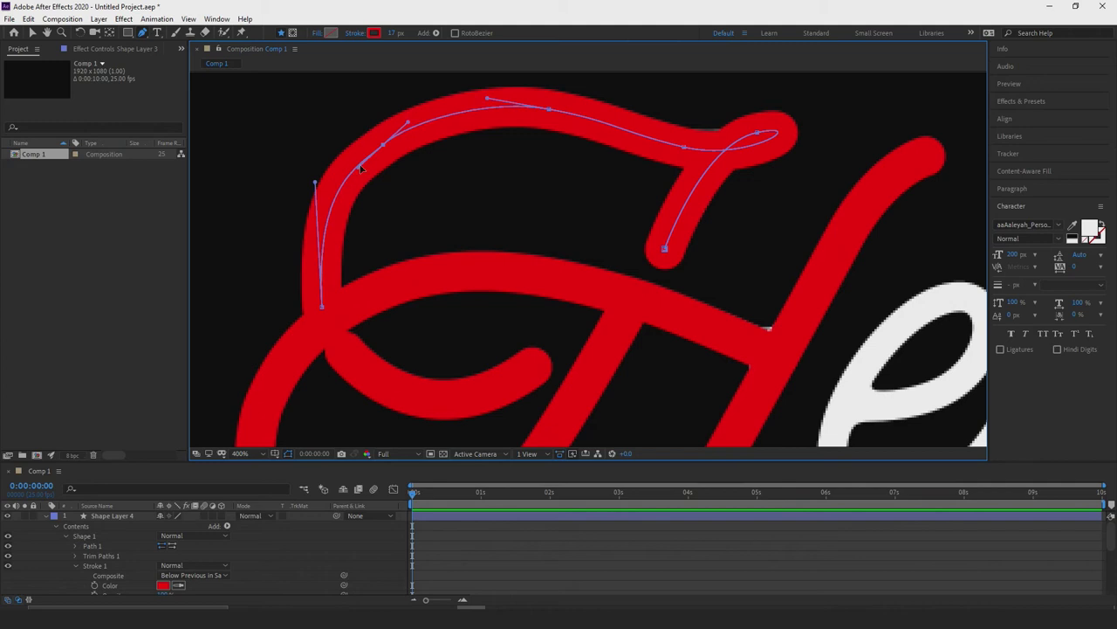
alt+click(360, 166)
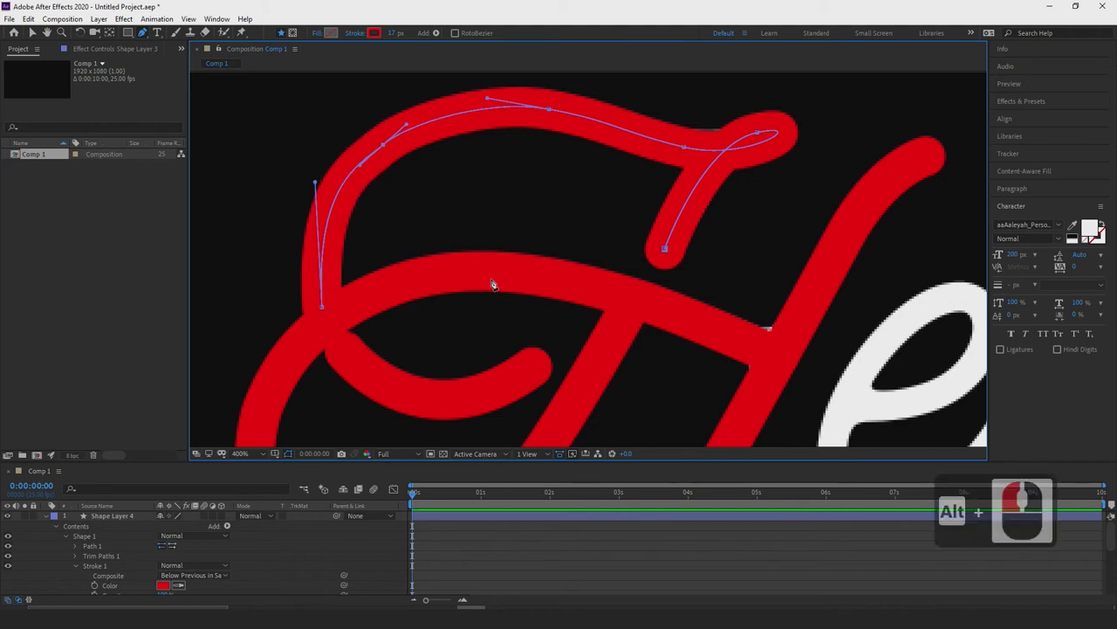
- Move the left end point of the short curved stroke on Shape Layer 4 slightly down and right, away from the loop
drag(511, 350, 462, 257)
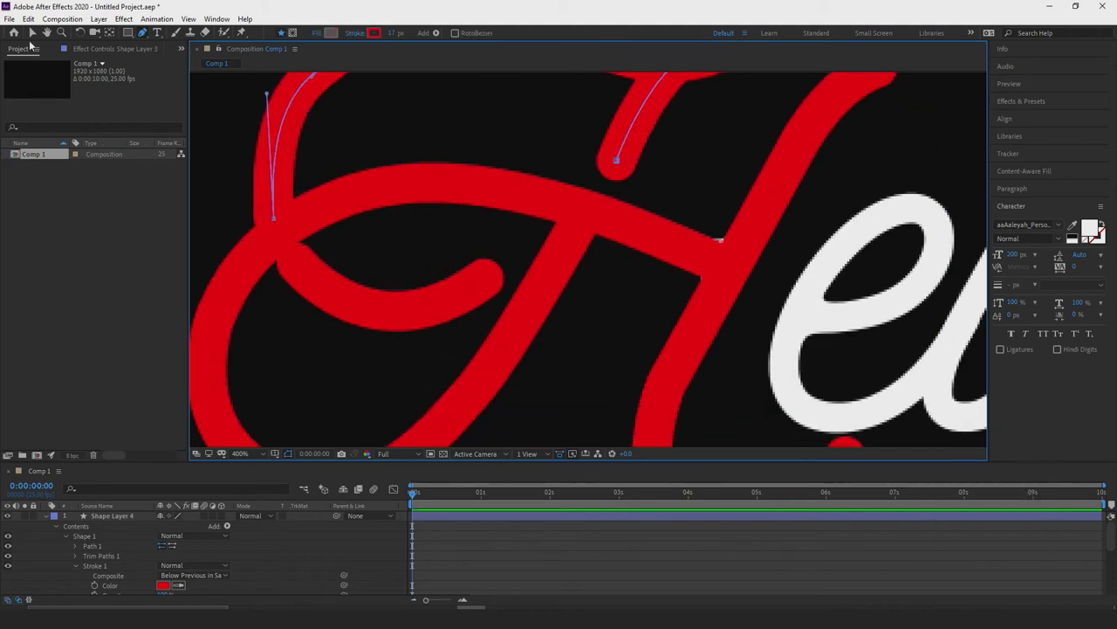
click(122, 514)
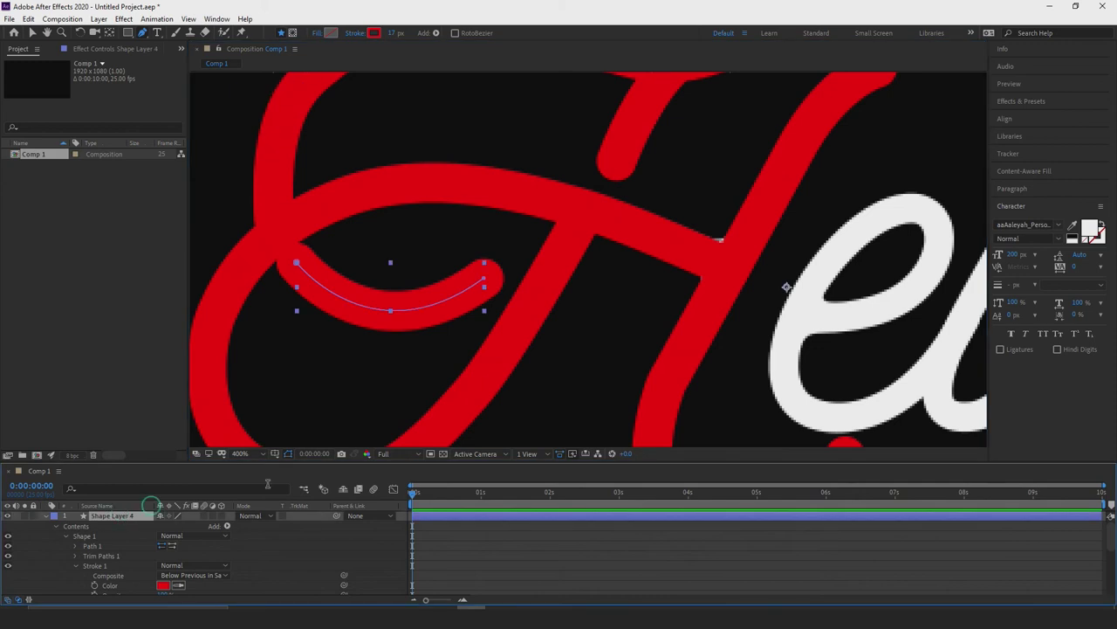
click(300, 266)
drag(299, 266, 309, 273)
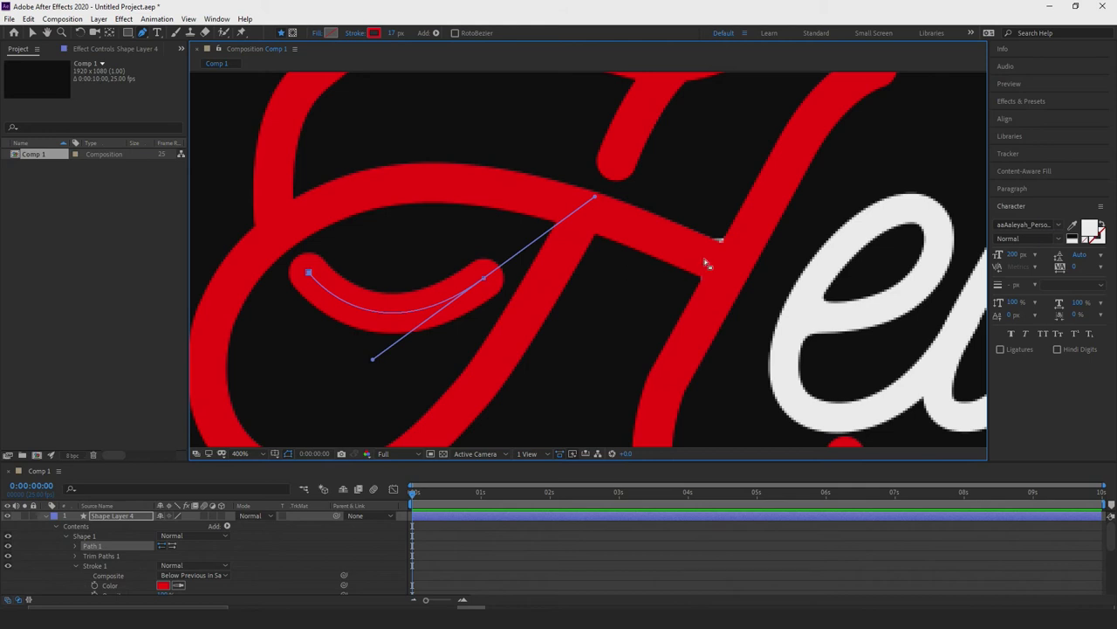
- Switch to the Selection tool with the whole word in view, and collapse the properties of Shape Layer 4
scroll(709, 260, down, 2)
drag(711, 320, 564, 344)
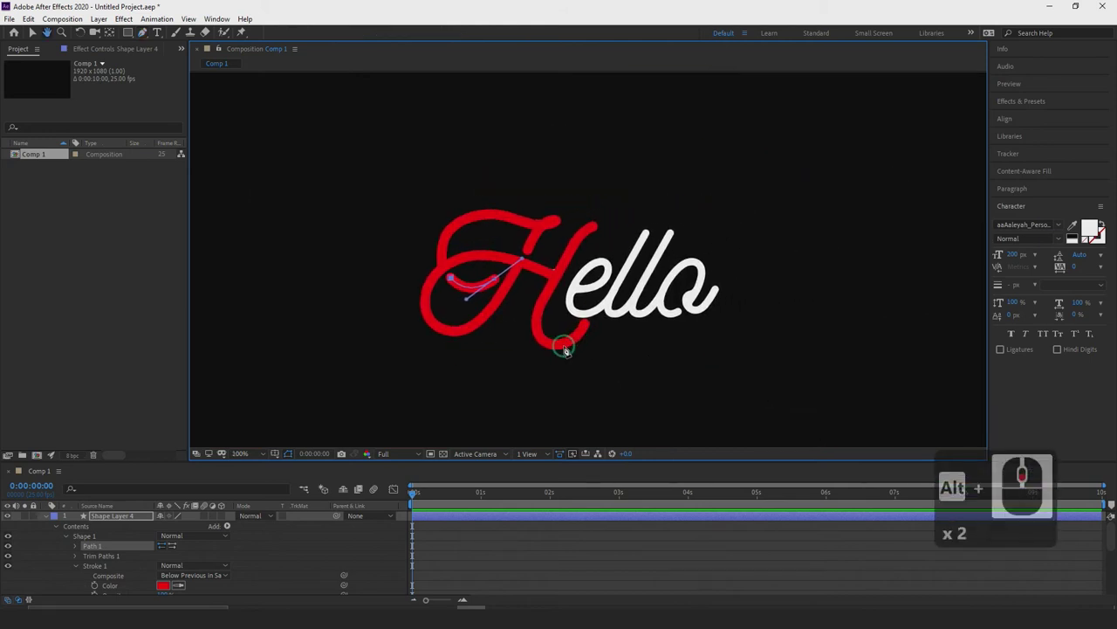
click(31, 32)
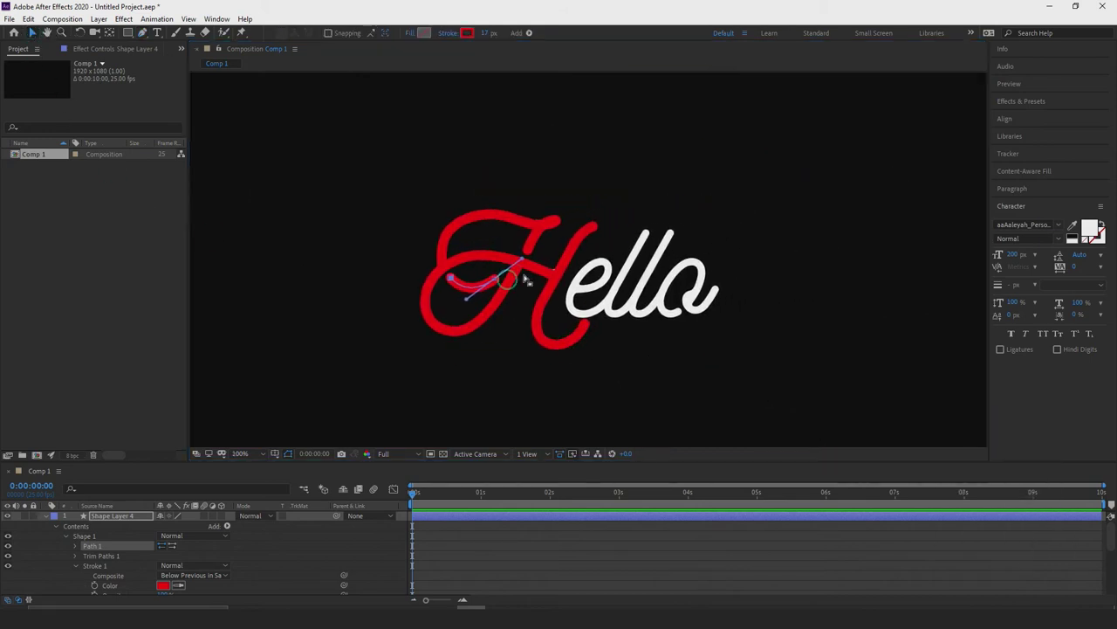
scroll(574, 296, up, 1)
drag(399, 344, 421, 319)
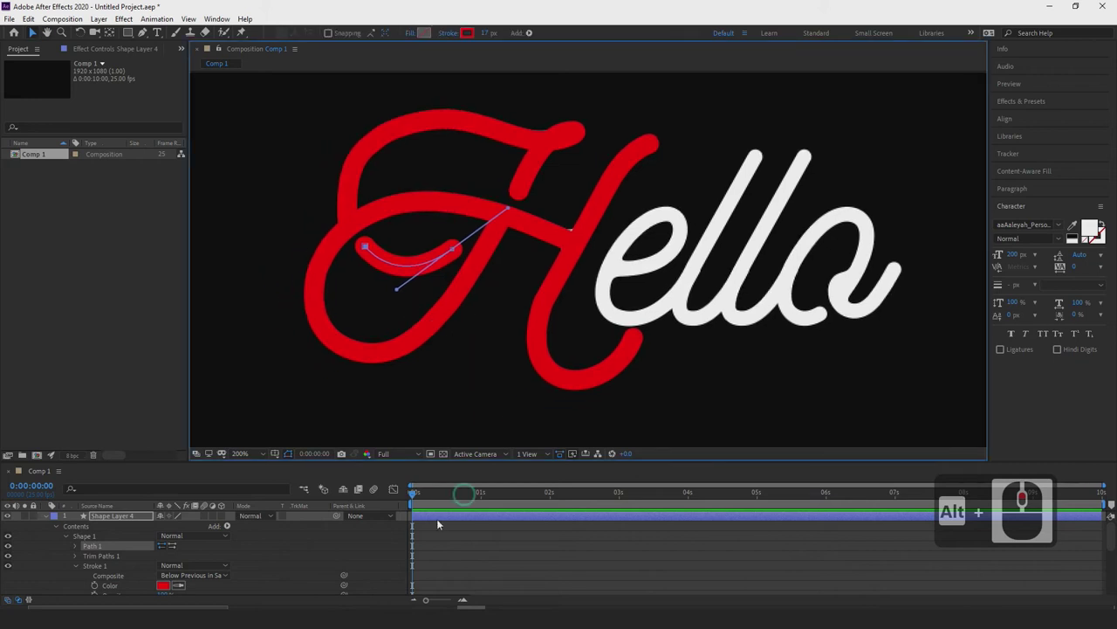
click(414, 502)
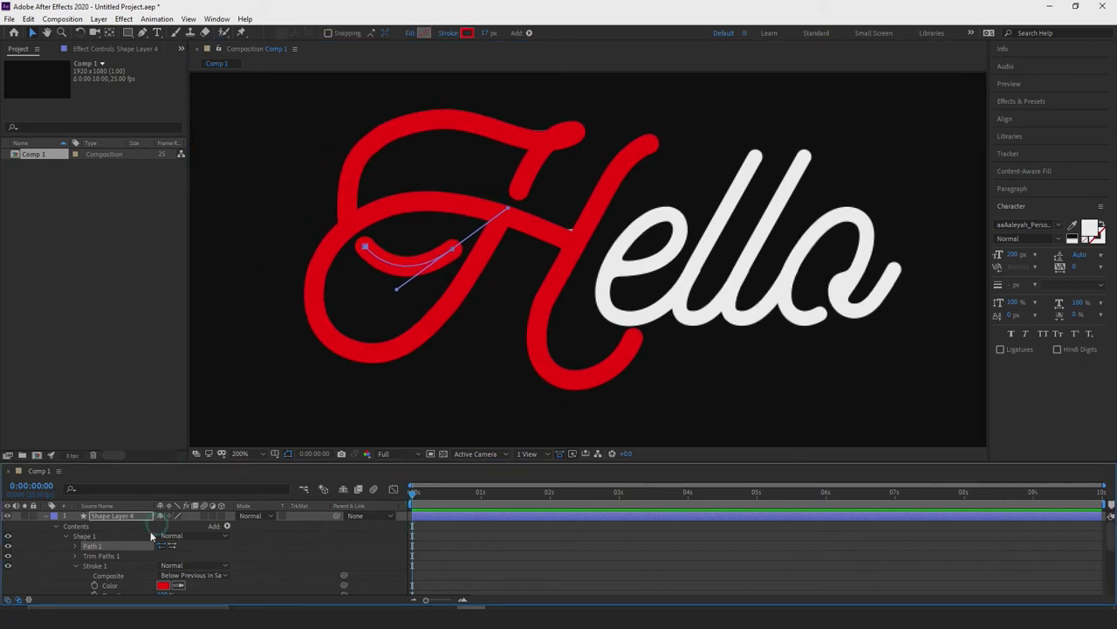
click(46, 515)
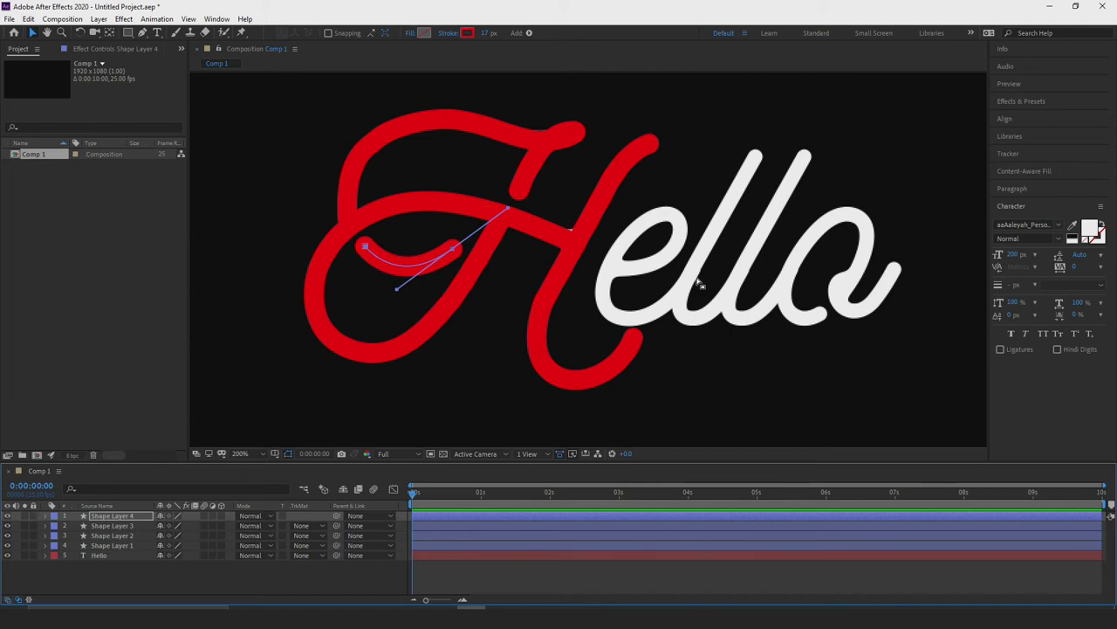
- Set the Trim Paths End of Shape Layer 1 to 0% and add its first keyframe at 0:00:00:00
click(112, 545)
click(45, 545)
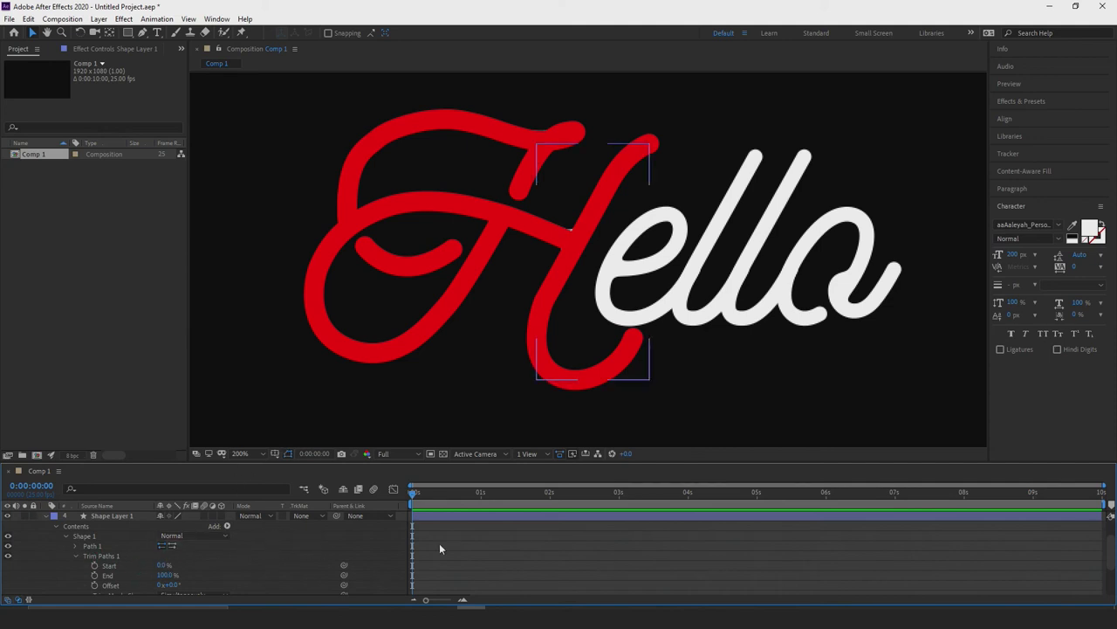
scroll(220, 559, down, 3)
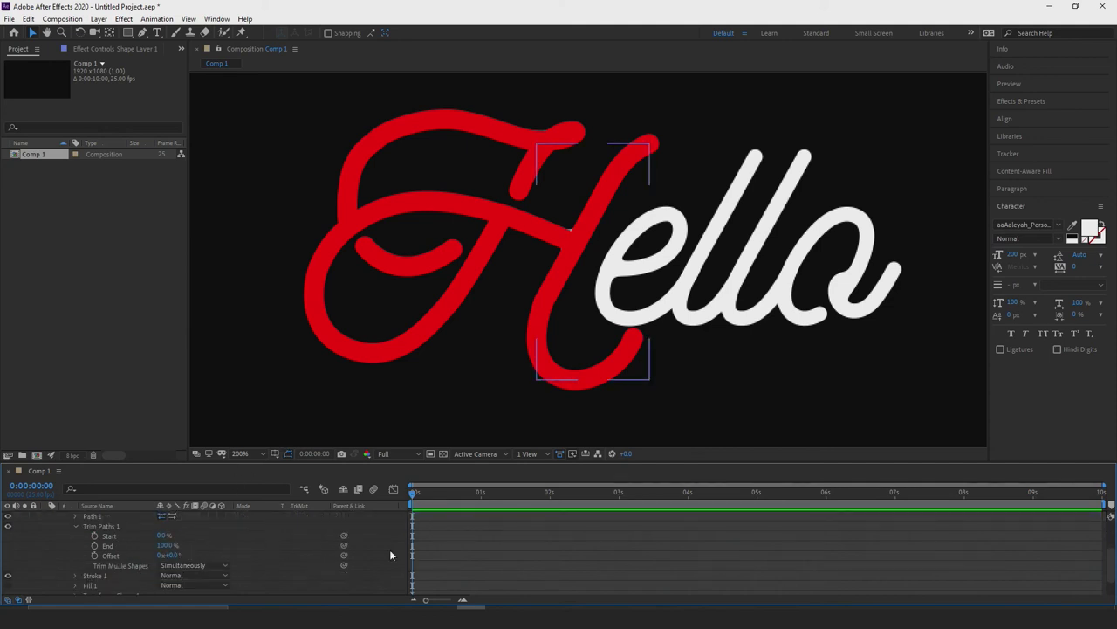
drag(175, 548, 74, 546)
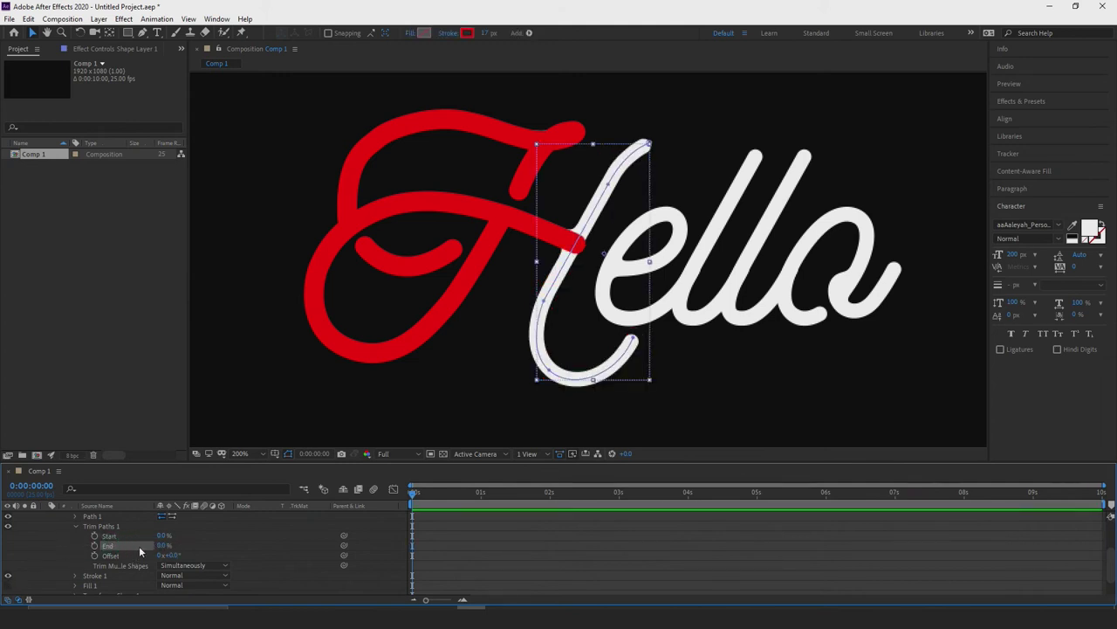
click(94, 546)
- Keyframe the Trim Paths End of Shape Layer 1 at 100% at 0:00:00:15
drag(413, 491, 425, 494)
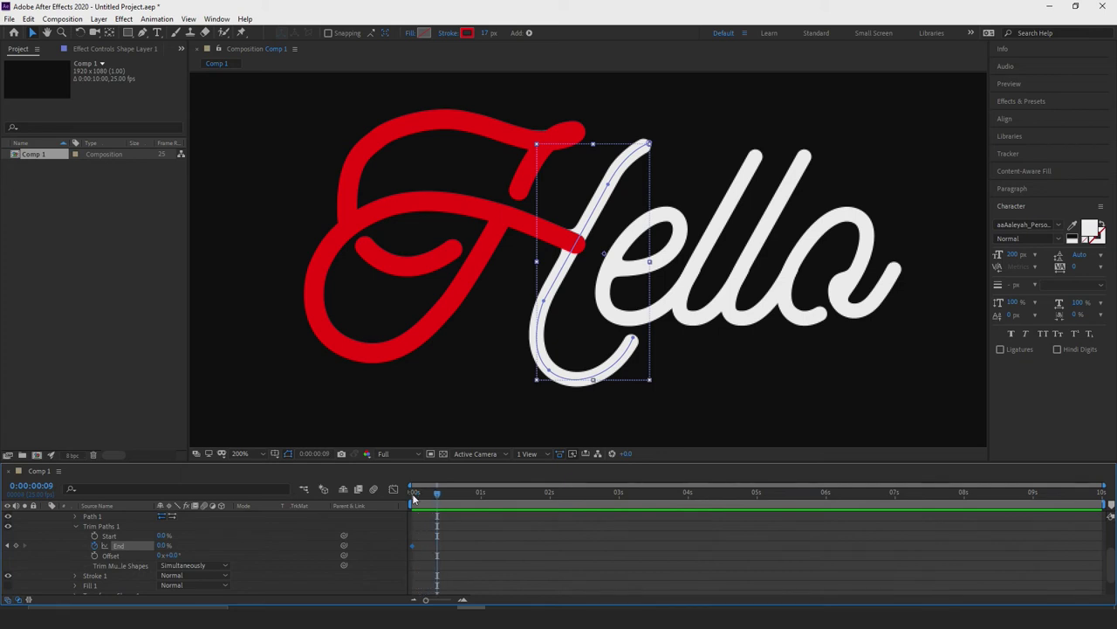
key(Page_Up)
key(Page_Up)
key(Page_Up)
key(Page_Up)
key(Page_Up)
key(Page_Up)
key(Page_Up)
key(Page_Up)
key(Page_Up)
key(Page_Up)
key(Page_Down)
key(Page_Down)
key(Page_Down)
key(Page_Down)
key(Page_Down)
key(Page_Down)
key(Page_Down)
key(Page_Down)
key(Page_Down)
key(Page_Down)
key(Page_Down)
key(Page_Down)
key(Page_Down)
key(Page_Down)
key(Page_Down)
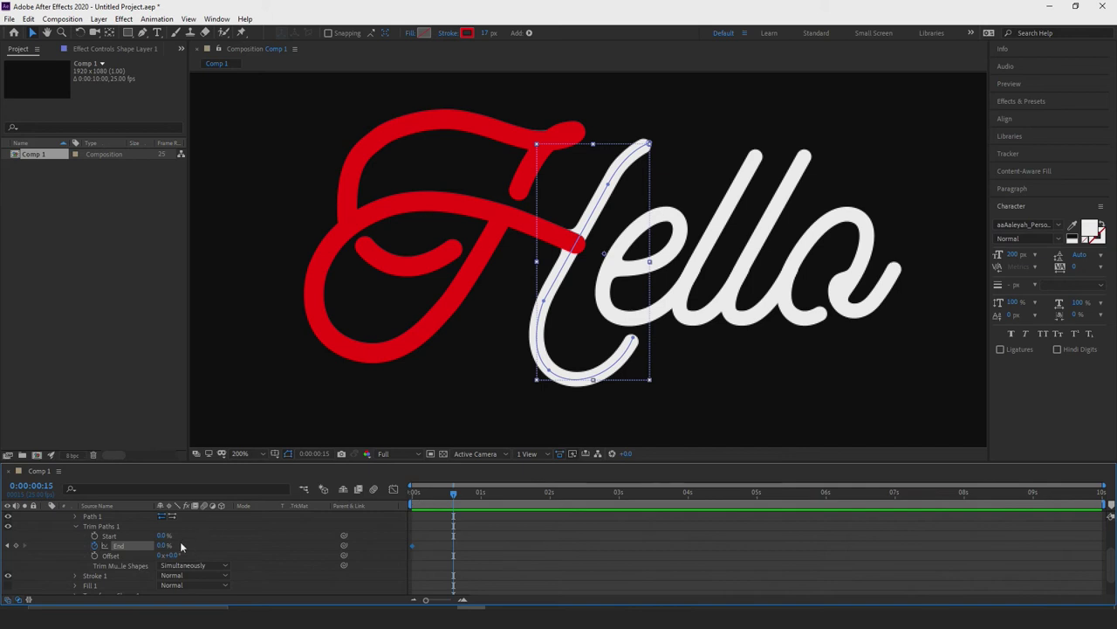
drag(165, 546, 213, 528)
- Play back the drawing animation of the H's stem from the start of the composition
key(space)
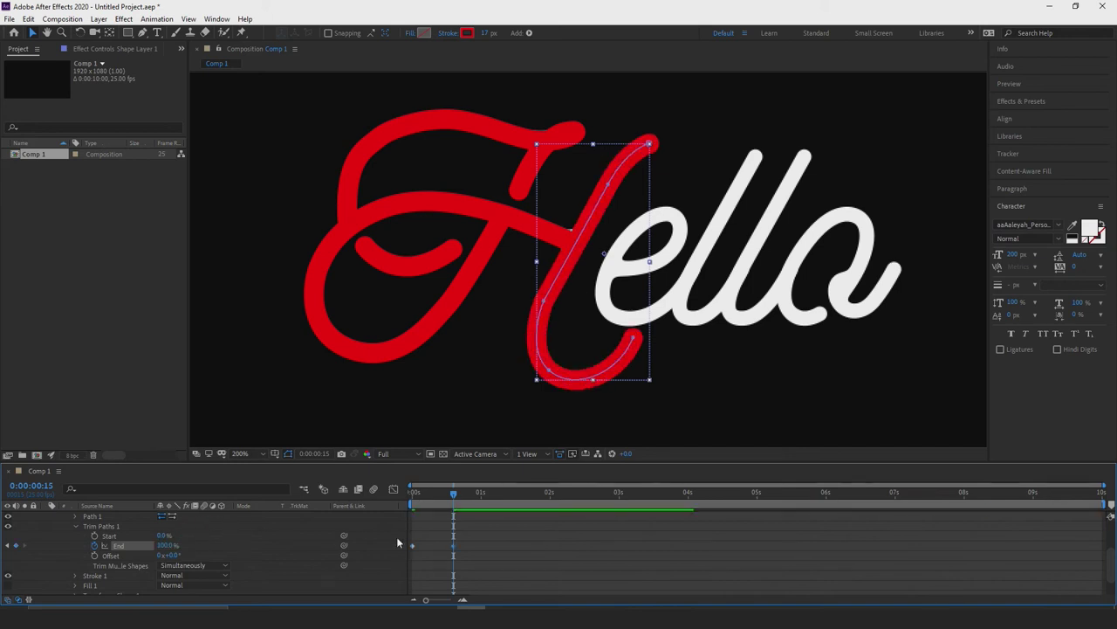
click(362, 506)
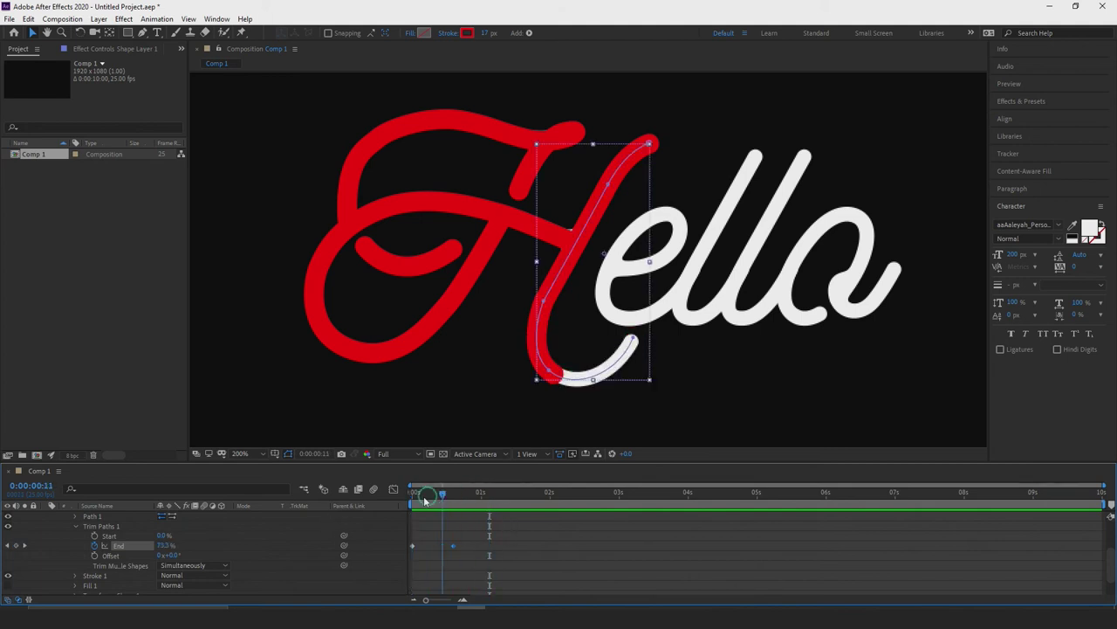
key(space)
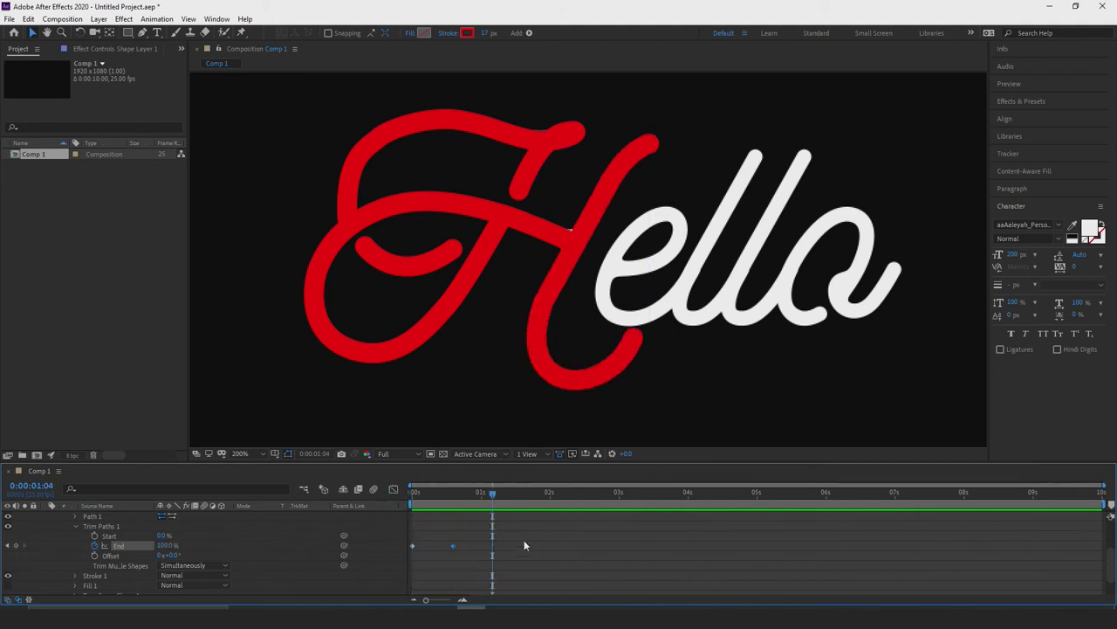
drag(493, 496, 397, 506)
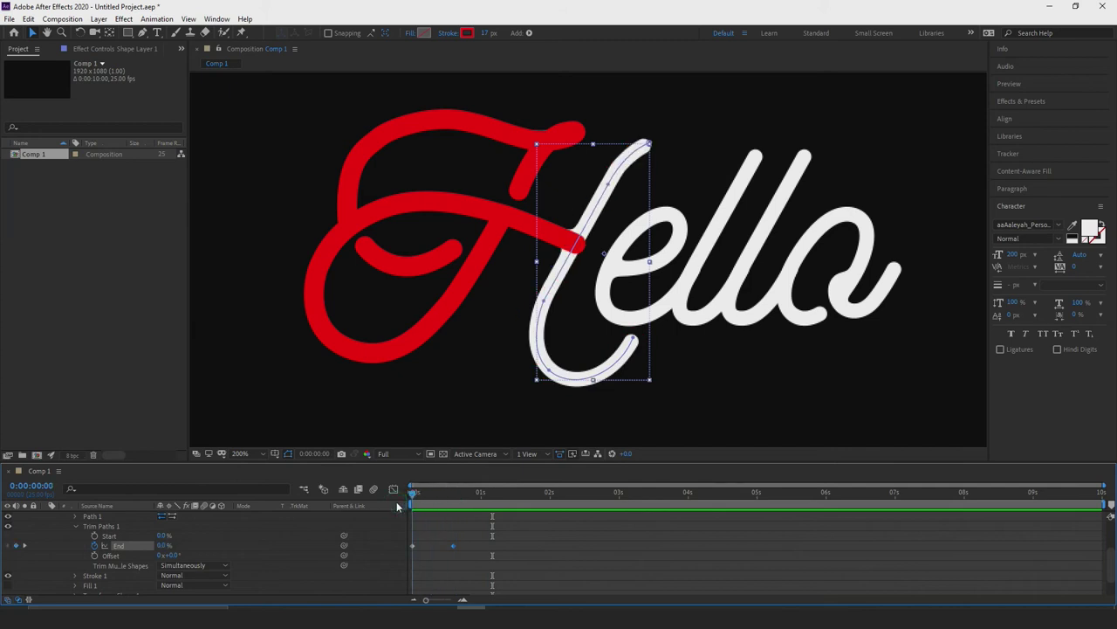
key(space)
key(space)
mouse_move(482, 493)
mouse_down()
mouse_move(402, 494)
mouse_move(378, 506)
mouse_up()
- Set the current time to 0:00:00:06, where the stem being drawn has just passed the crossbar
drag(411, 490, 419, 489)
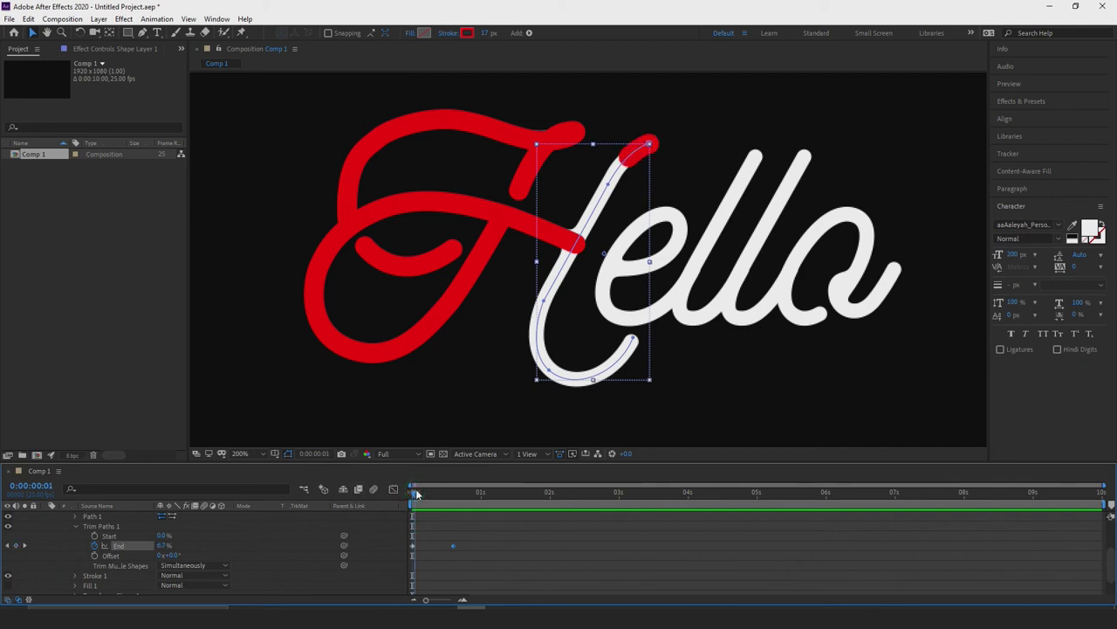
key(Page_Down)
key(Page_Down)
key(Page_Down)
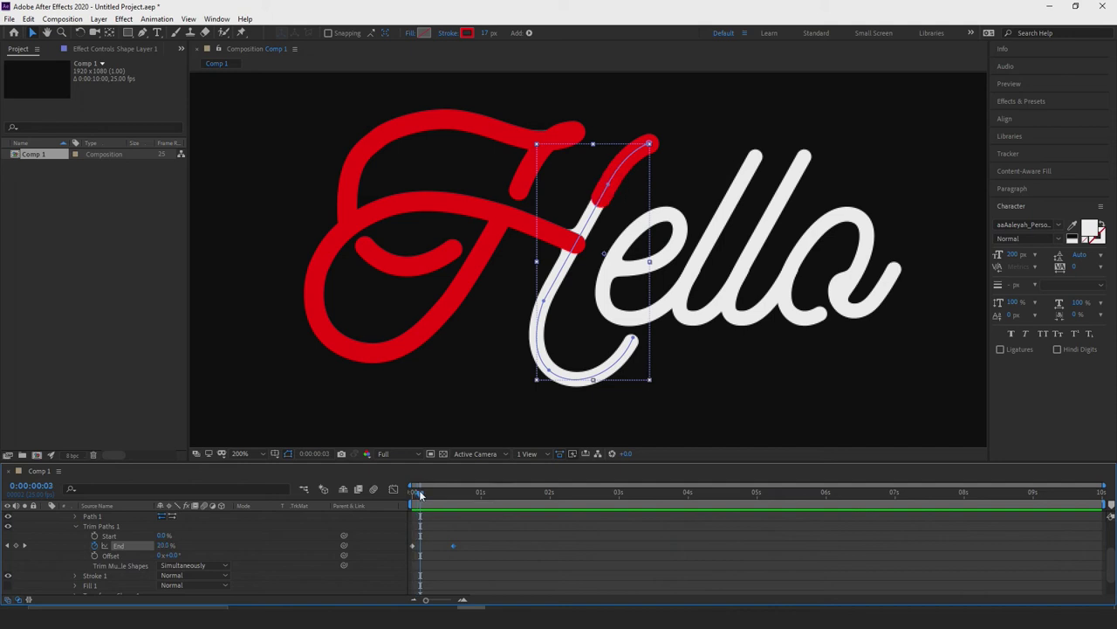
key(Page_Down)
key(Page_Down)
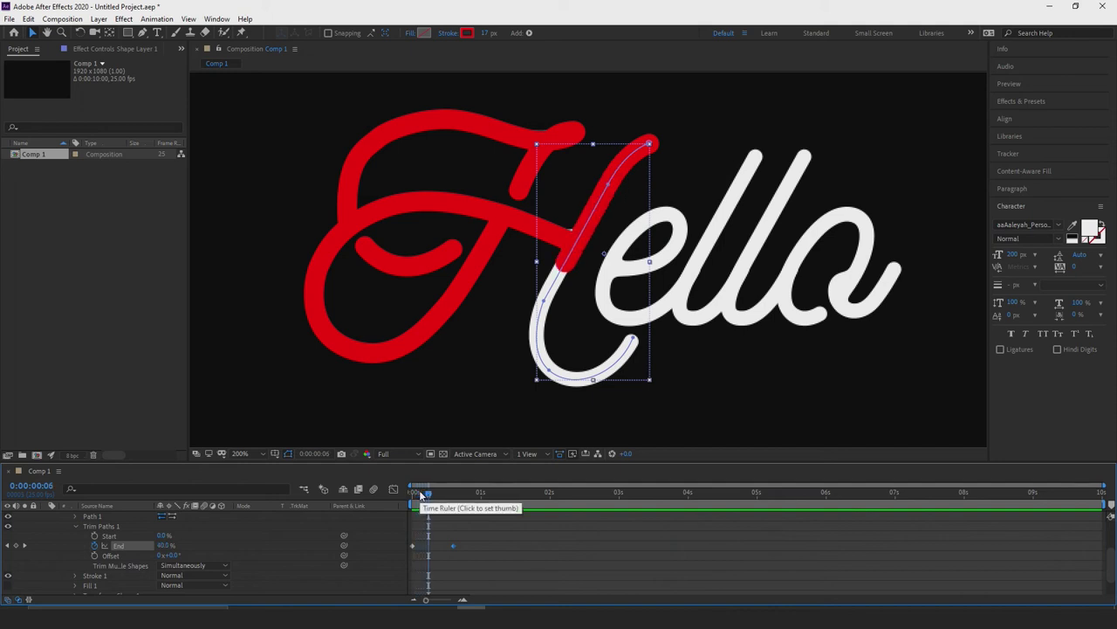
- Collapse Shape Layer 1 and show the Trim Paths settings of Shape Layer 2, with its stroke settings collapsed
scroll(141, 535, up, 2)
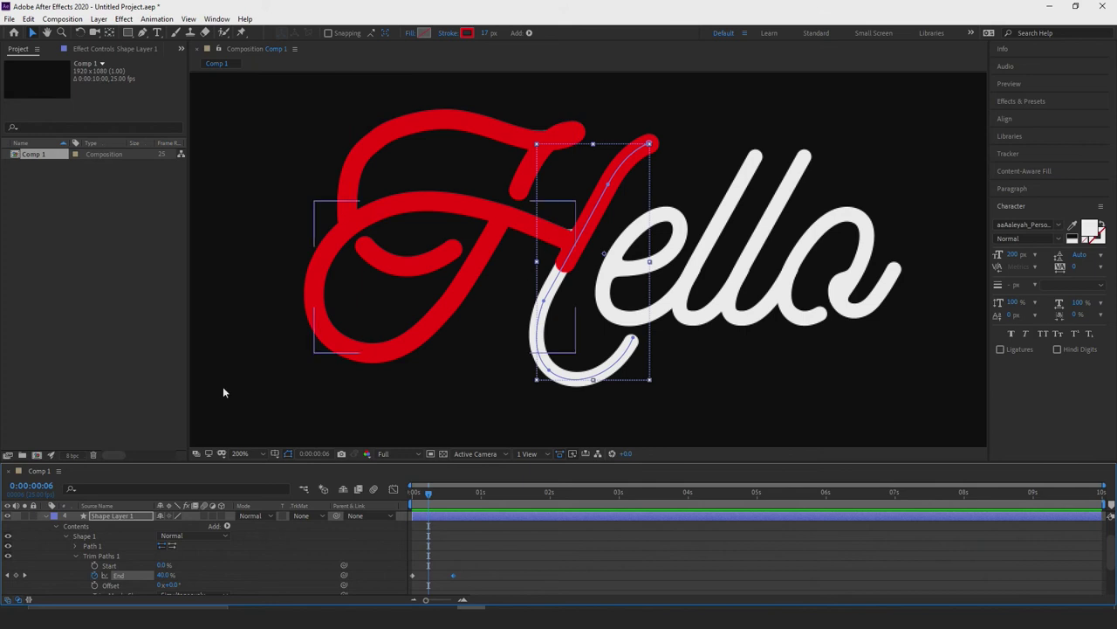
click(50, 516)
click(122, 534)
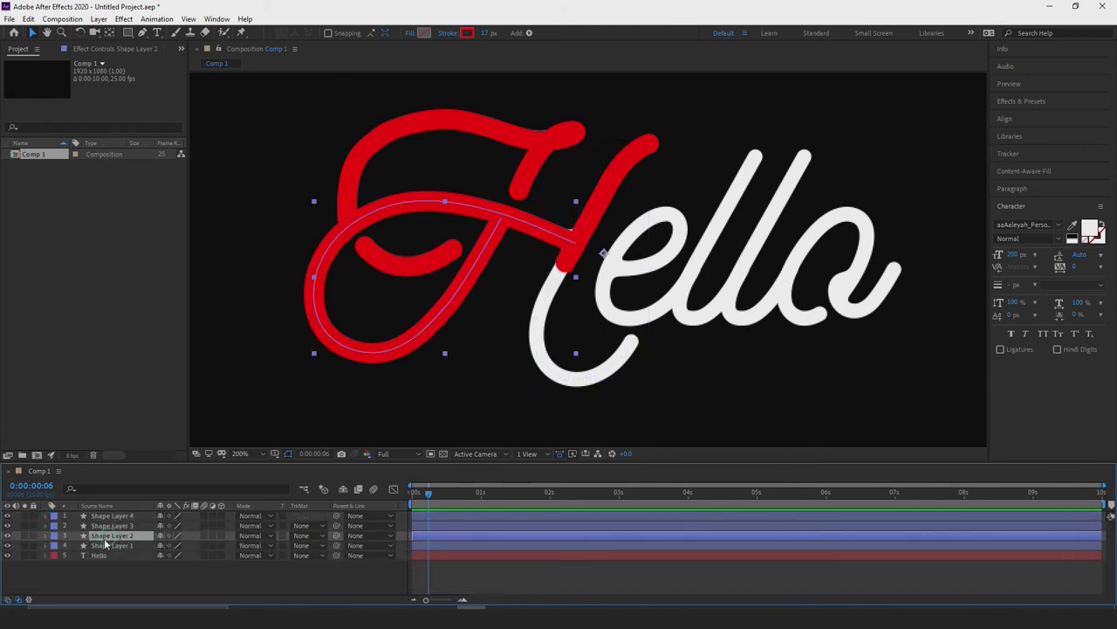
click(48, 542)
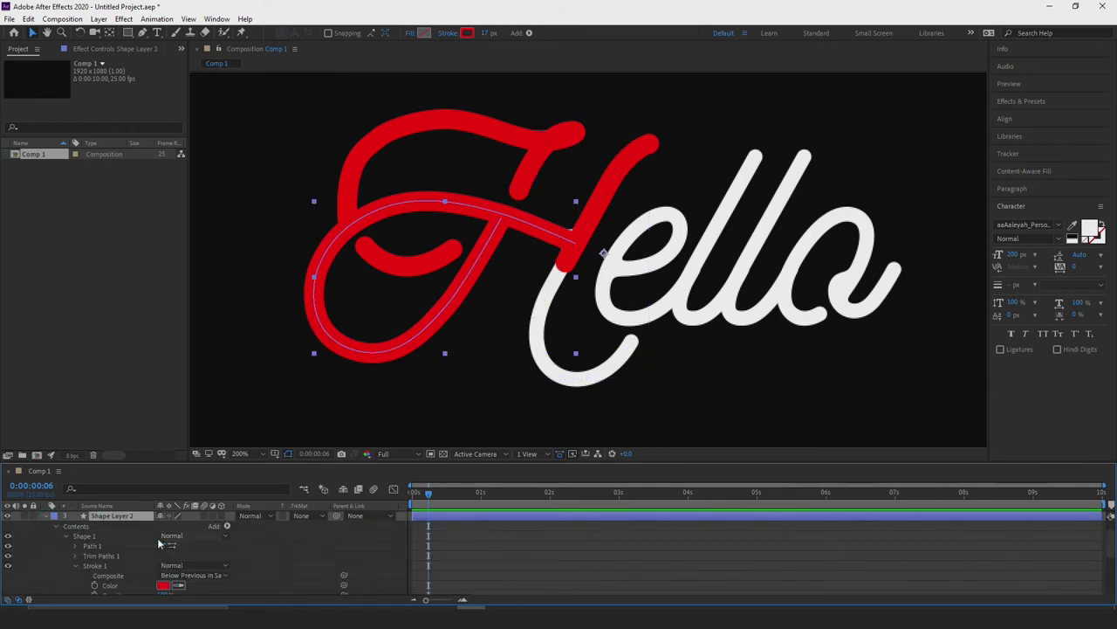
scroll(131, 550, down, 3)
scroll(134, 568, up, 1)
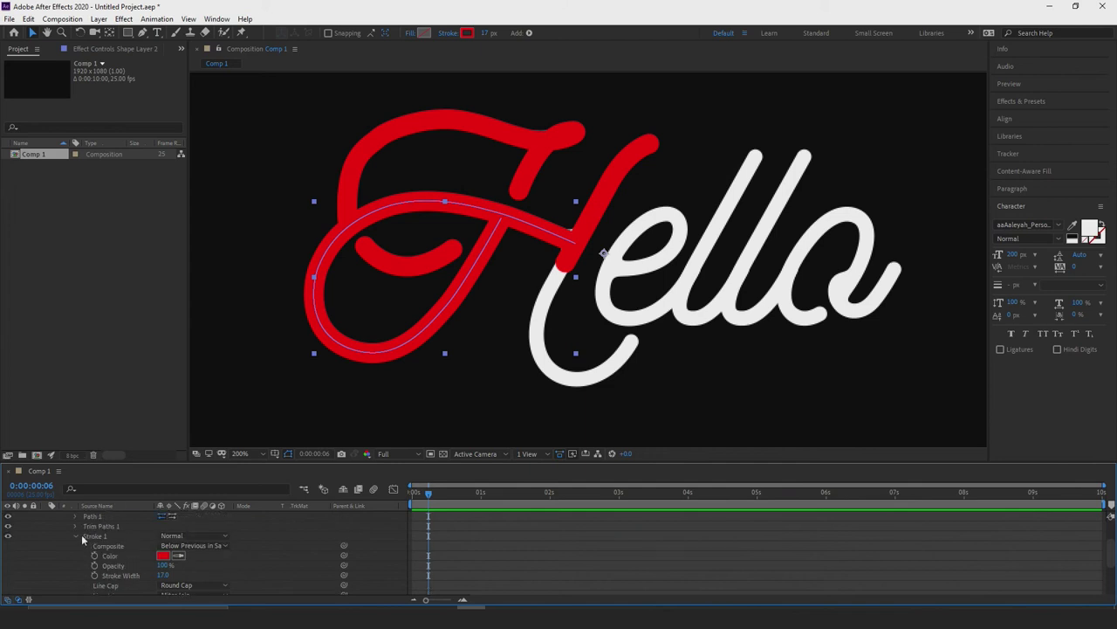
click(76, 524)
click(76, 530)
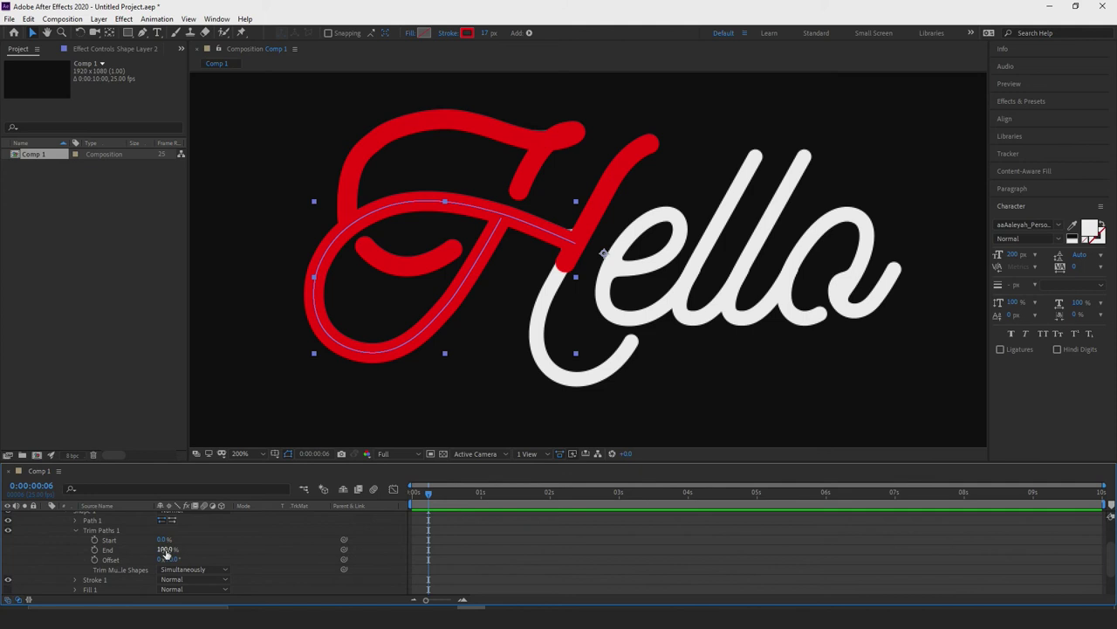
- Keyframe the Trim Paths End of Shape Layer 2 from 0% at 0:00:00:06 to 100% at 0:00:00:21
drag(165, 550, 83, 548)
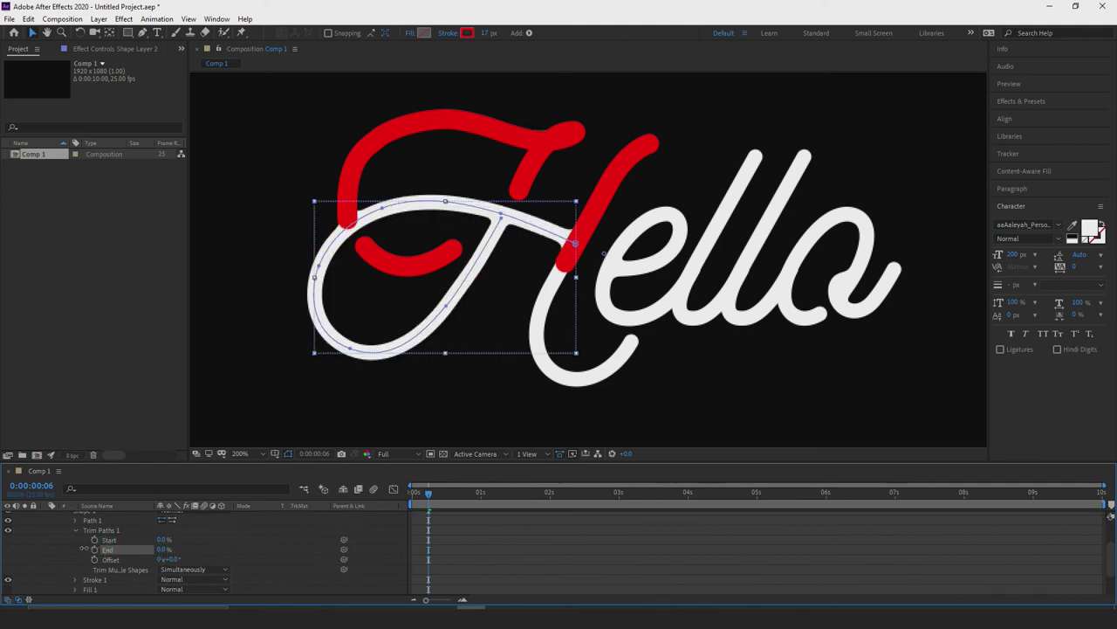
click(94, 550)
key(space)
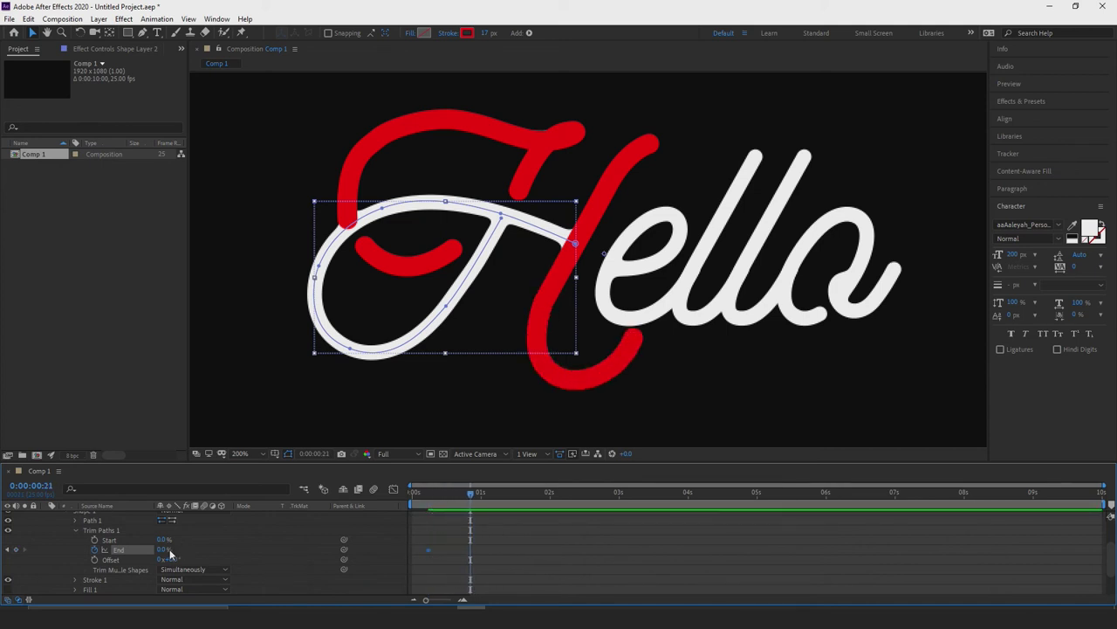
drag(163, 551, 213, 532)
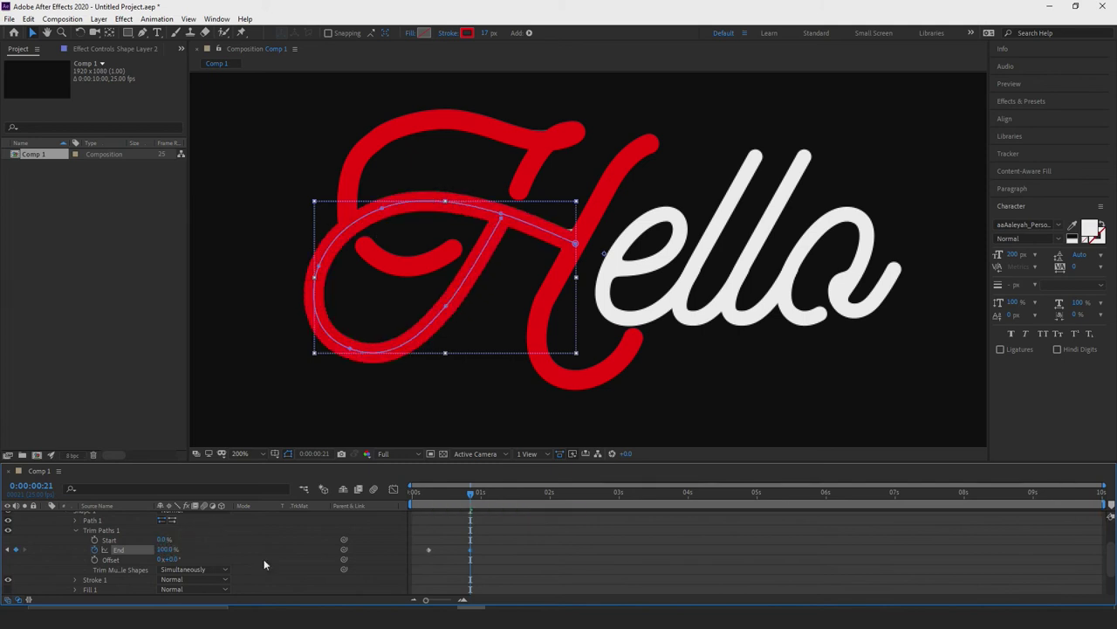
- Play back the combined drawing of the H's stem and looped crossbar from the start
drag(471, 490, 412, 491)
key(space)
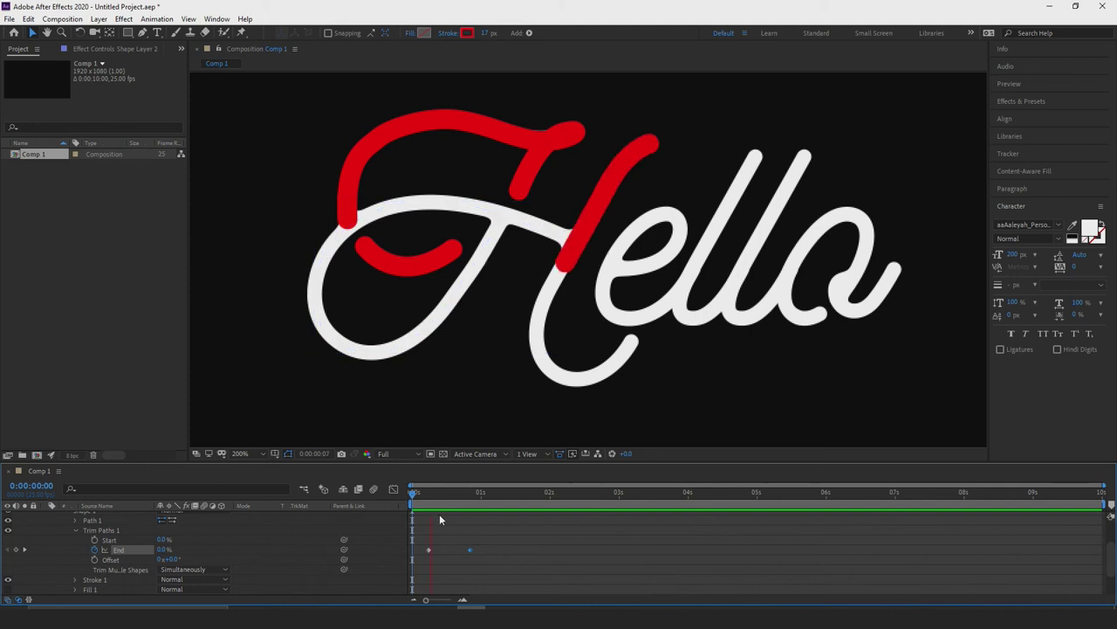
key(space)
mouse_move(491, 490)
mouse_down()
mouse_move(414, 491)
mouse_move(469, 494)
mouse_move(430, 494)
mouse_move(474, 482)
mouse_move(464, 477)
mouse_up()
key(space)
key(space)
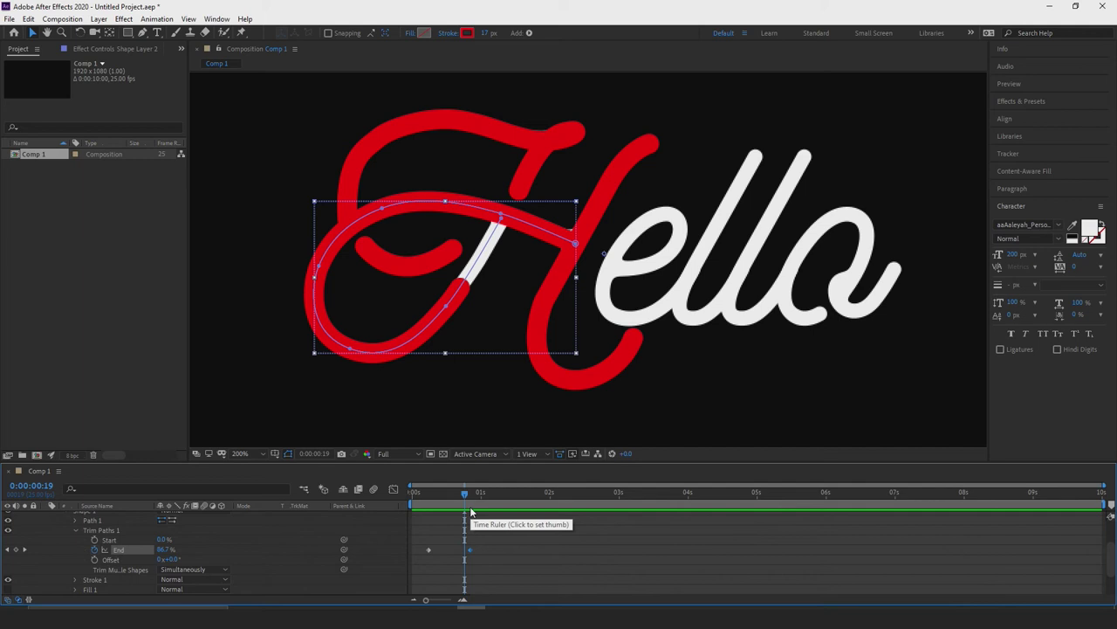
- Step through the frames near the end of the loop's drawing and set the current time to 0:00:00:18
click(471, 512)
key(Page_Up)
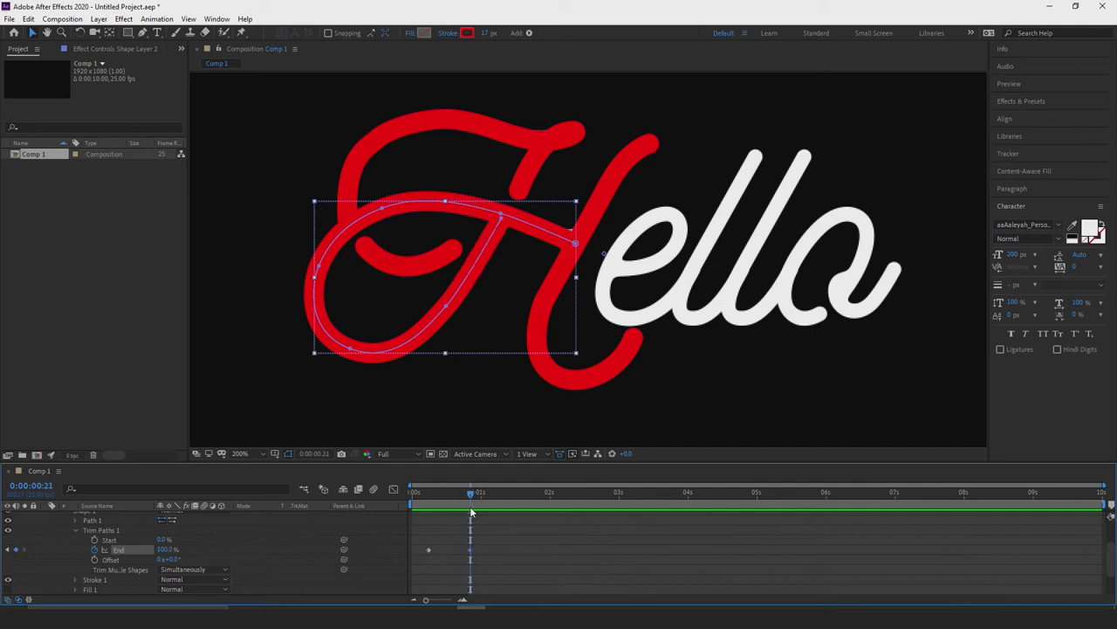
key(Page_Up)
key(Page_Up)
key(Page_Up)
key(Page_Down)
key(Page_Down)
key(Page_Down)
key(Page_Up)
key(Page_Up)
key(Page_Up)
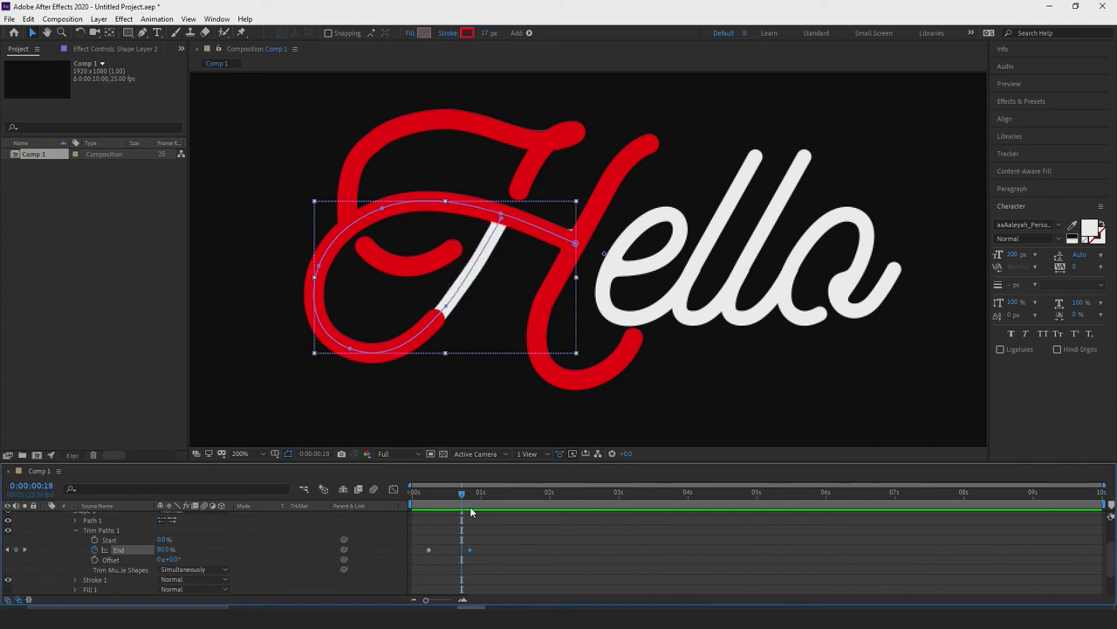
key(Page_Down)
key(Page_Up)
key(Page_Down)
key(Page_Up)
key(Page_Down)
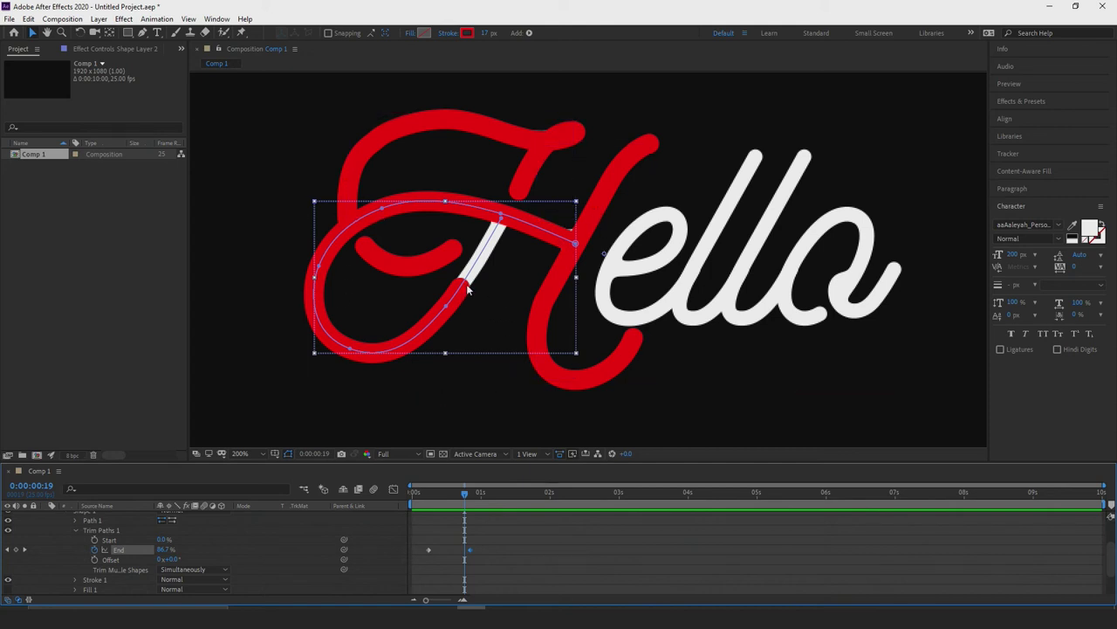
key(Page_Down)
key(Page_Up)
key(Page_Up)
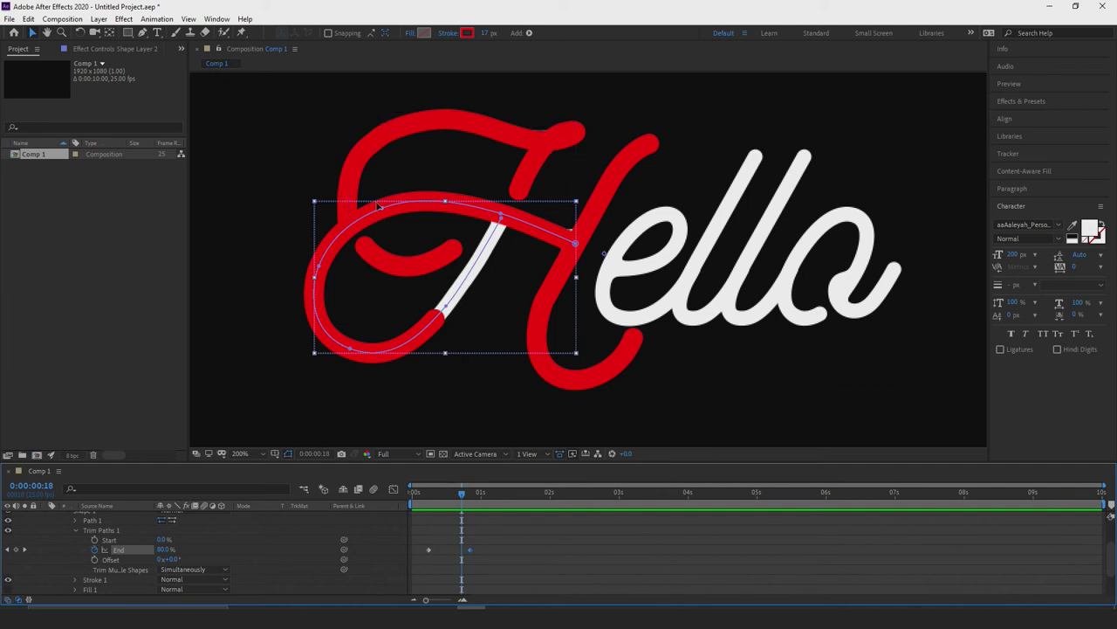
scroll(50, 556, up, 2)
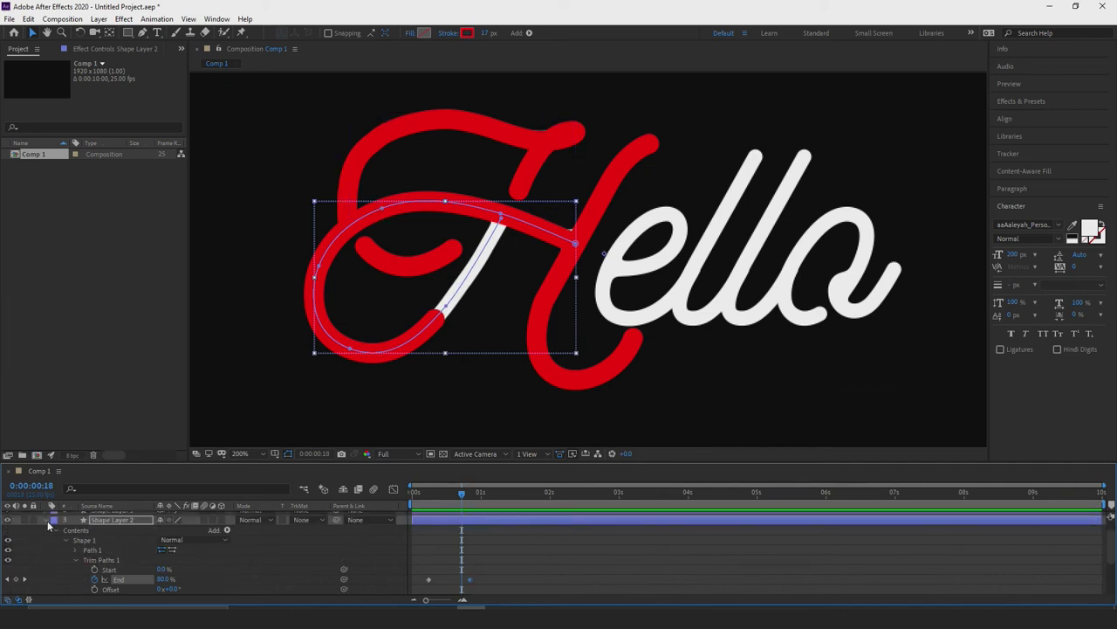
- Collapse Shape Layer 2 and show the Trim Paths settings of Shape Layer 3
click(48, 520)
click(45, 528)
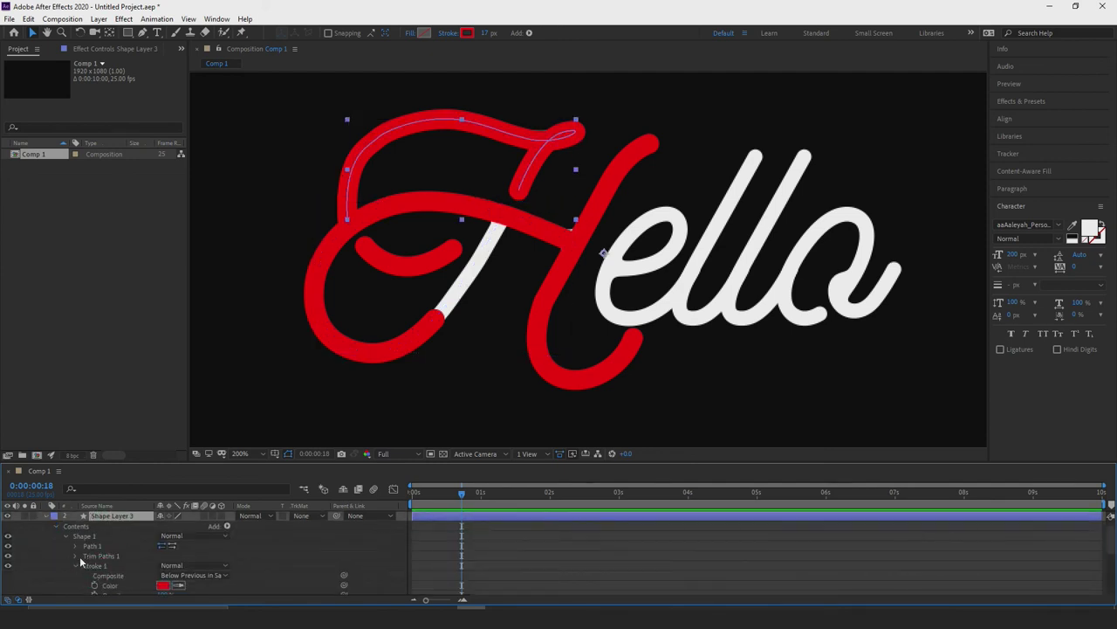
click(75, 557)
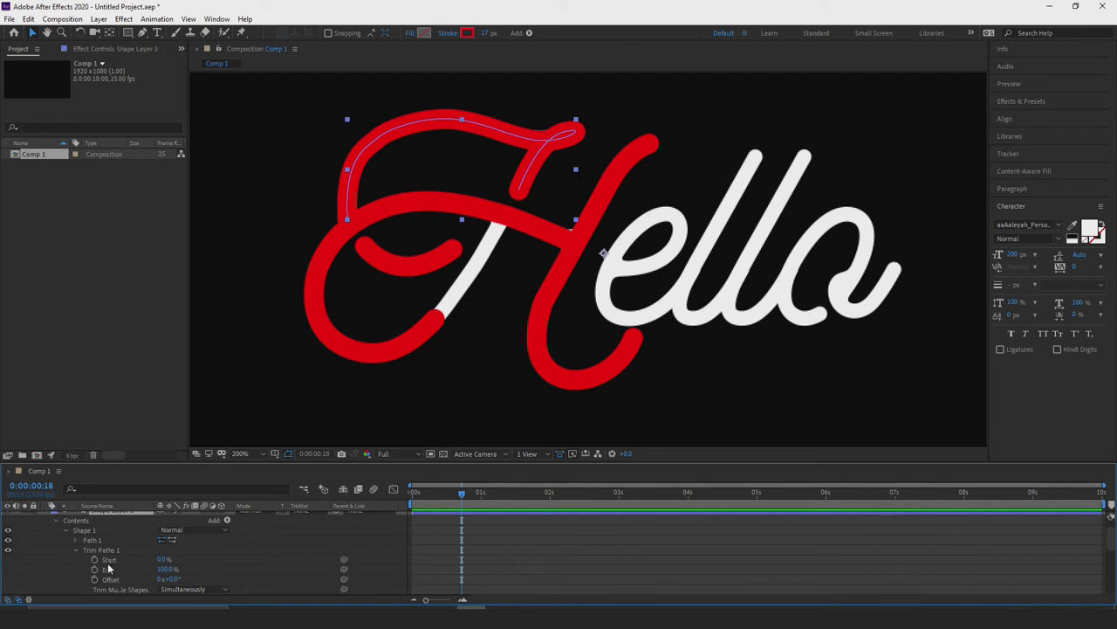
- Keyframe the Trim Paths End of Shape Layer 3 from 0% at 0:00:00:18 to 100% at 0:00:01:03
drag(162, 569, 105, 569)
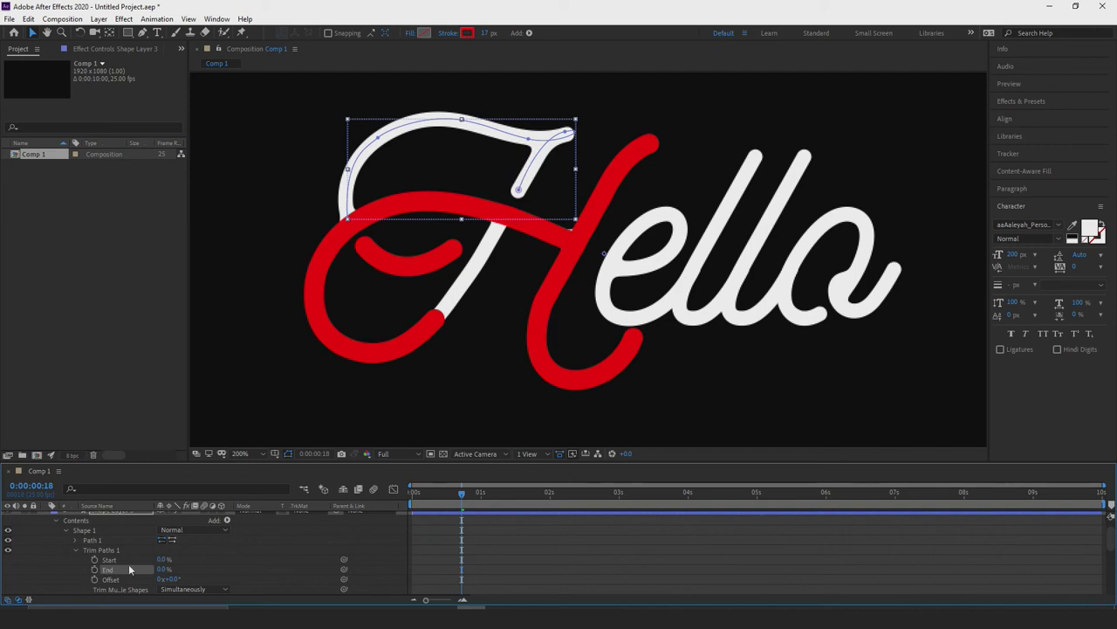
click(95, 569)
click(142, 569)
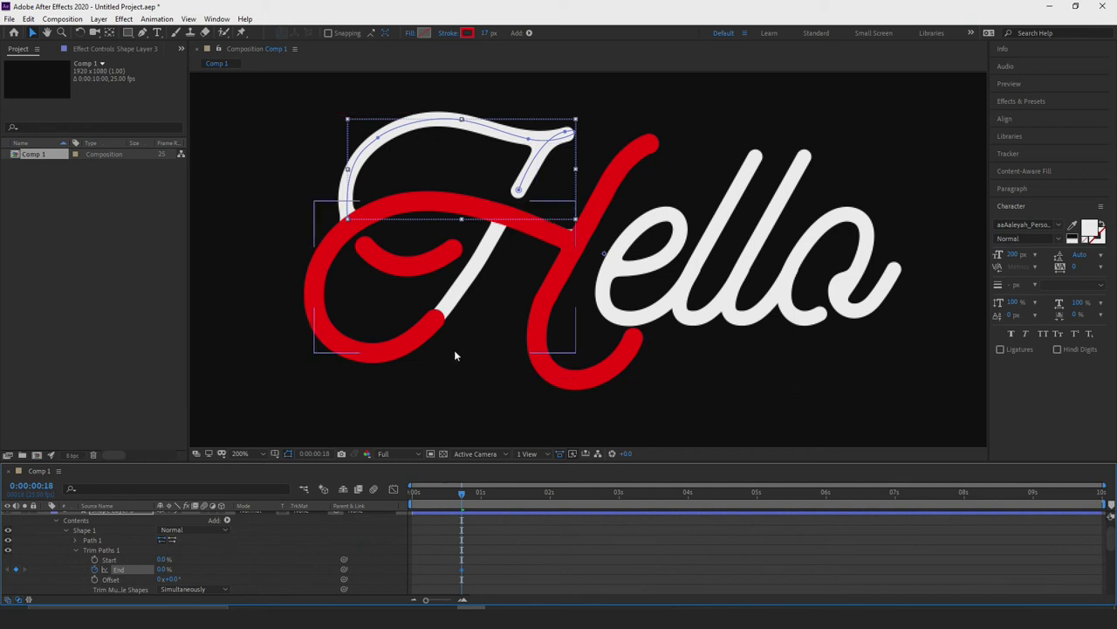
key(space)
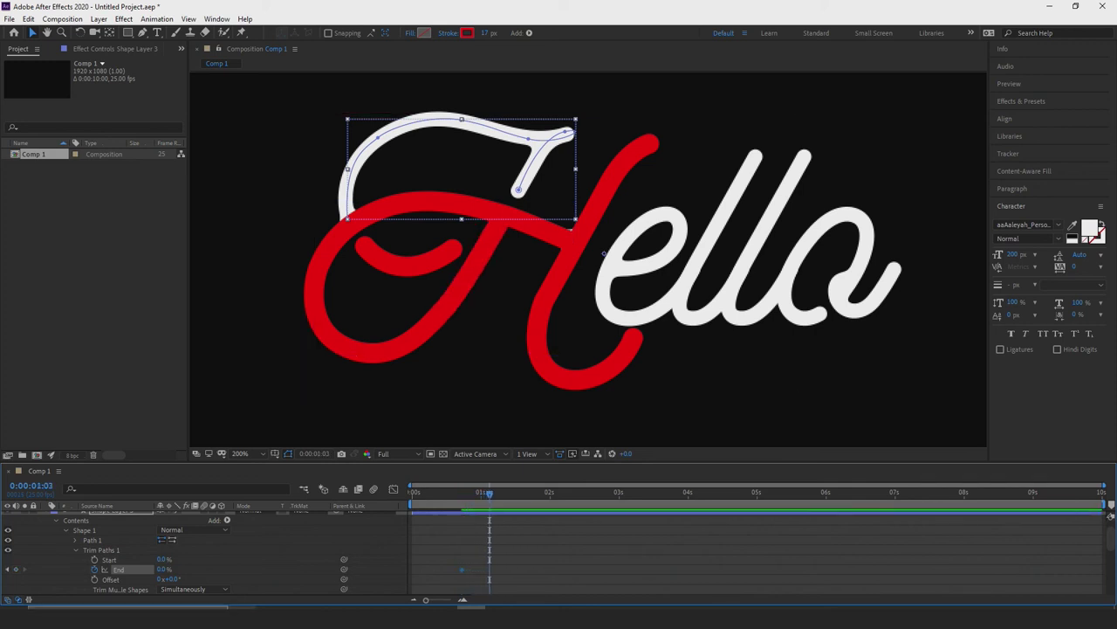
drag(164, 571, 208, 544)
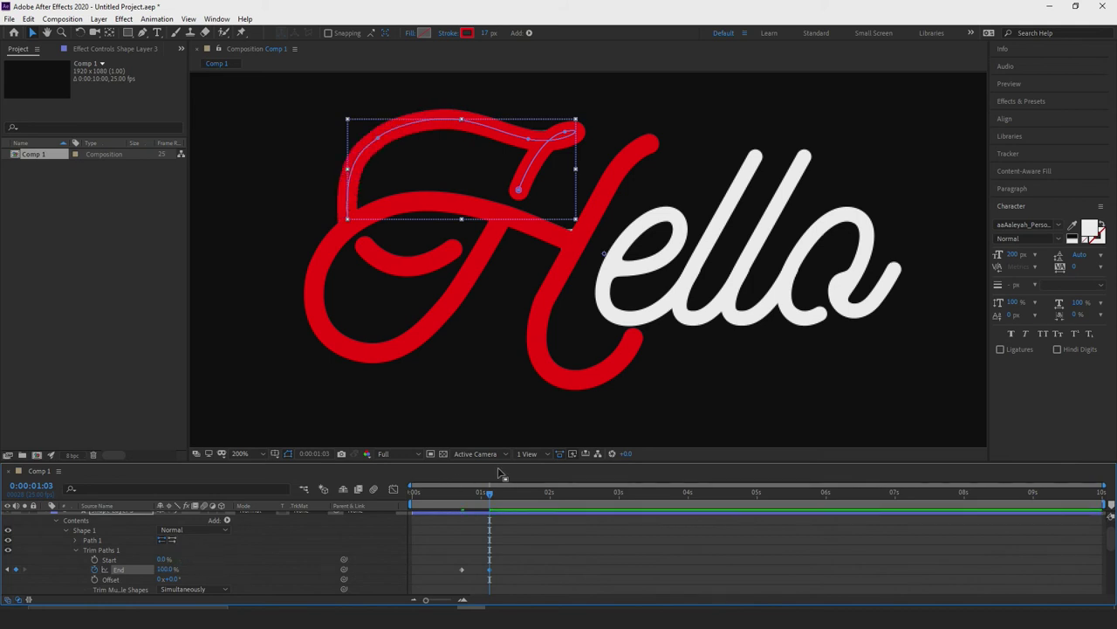
- Play back the drawing of the loop and the H's upper curve from 0:00:00:05, and set the current time to 0:00:01:01
drag(488, 494, 425, 479)
key(space)
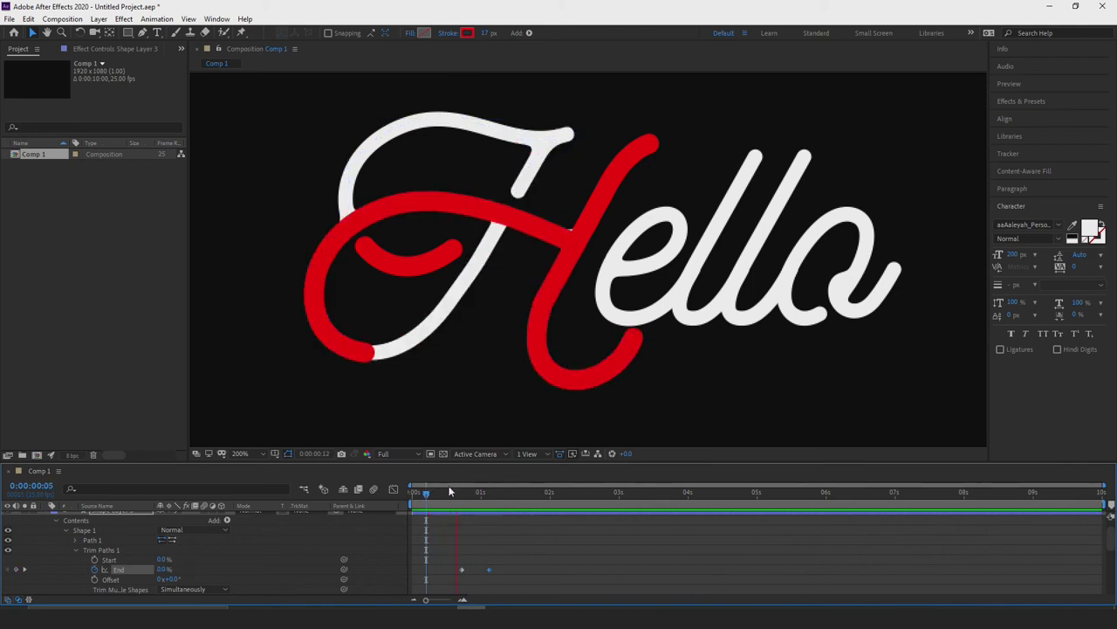
click(512, 488)
drag(513, 488, 483, 490)
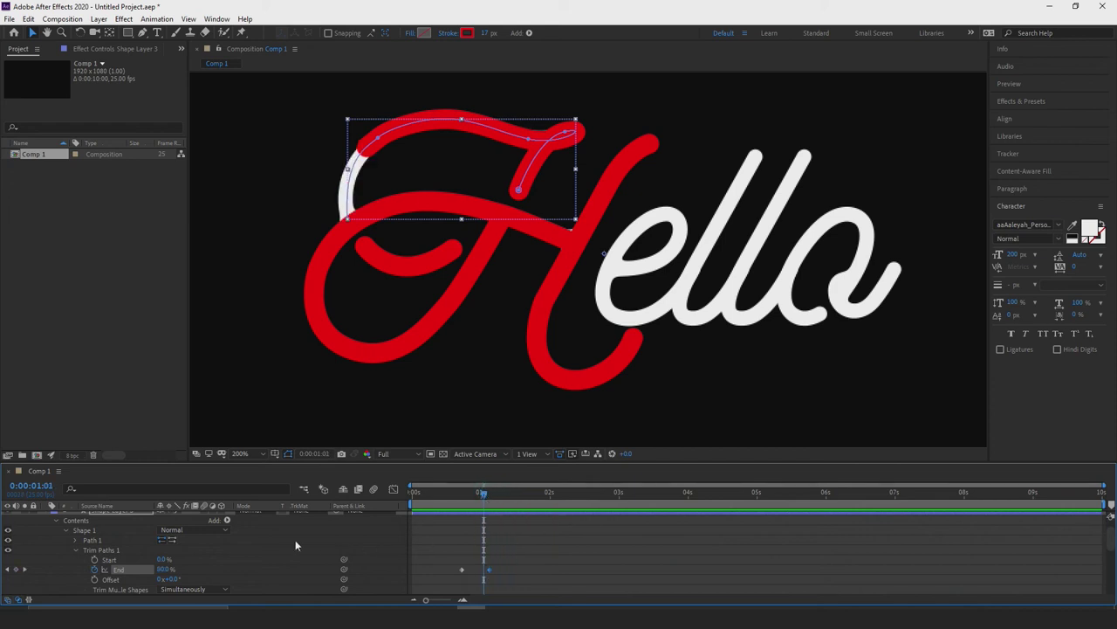
- Collapse Shape Layer 3 and show the Trim Paths settings of Shape Layer 4
scroll(83, 522, up, 1)
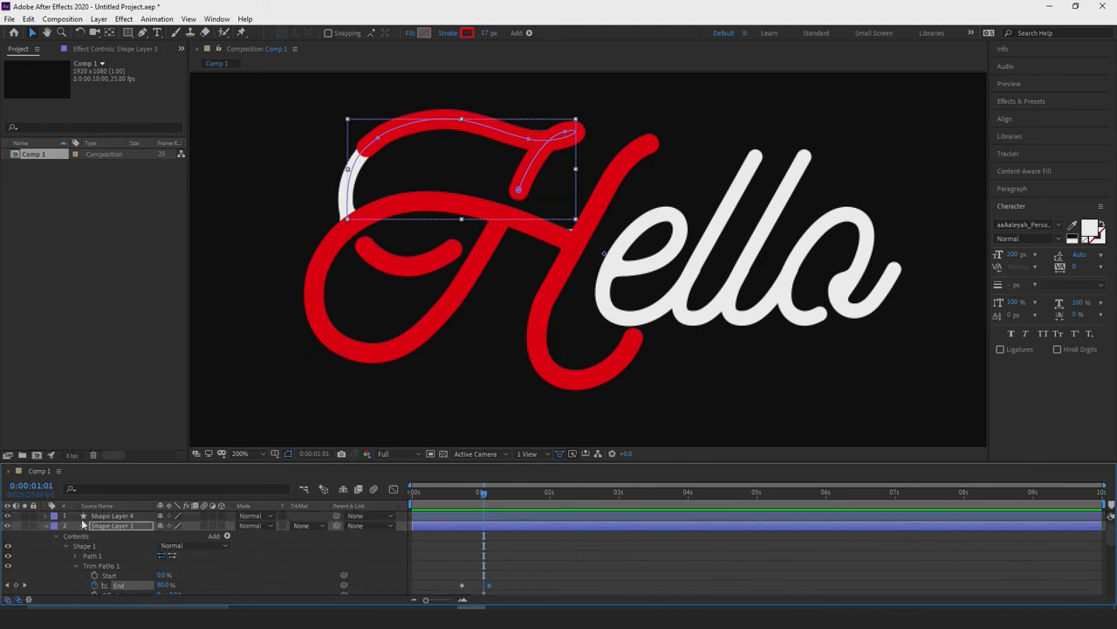
click(48, 527)
click(47, 515)
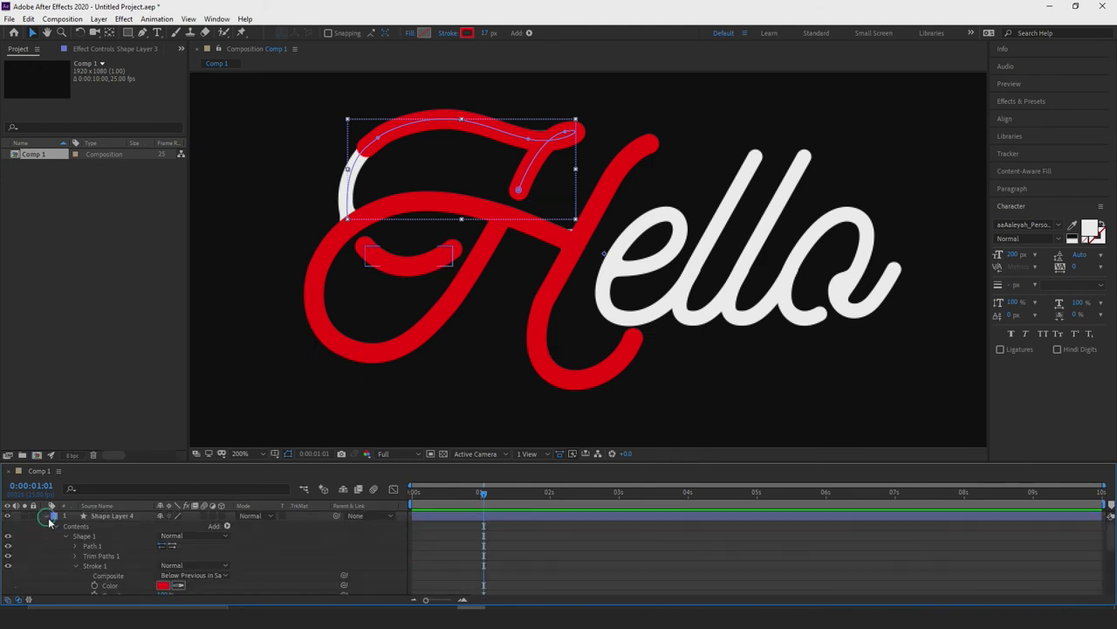
click(76, 556)
- Keyframe the Trim Paths End of Shape Layer 4 from 0% at 0:00:01:01 to 100% at 0:00:01:07
click(163, 569)
text(00.0)
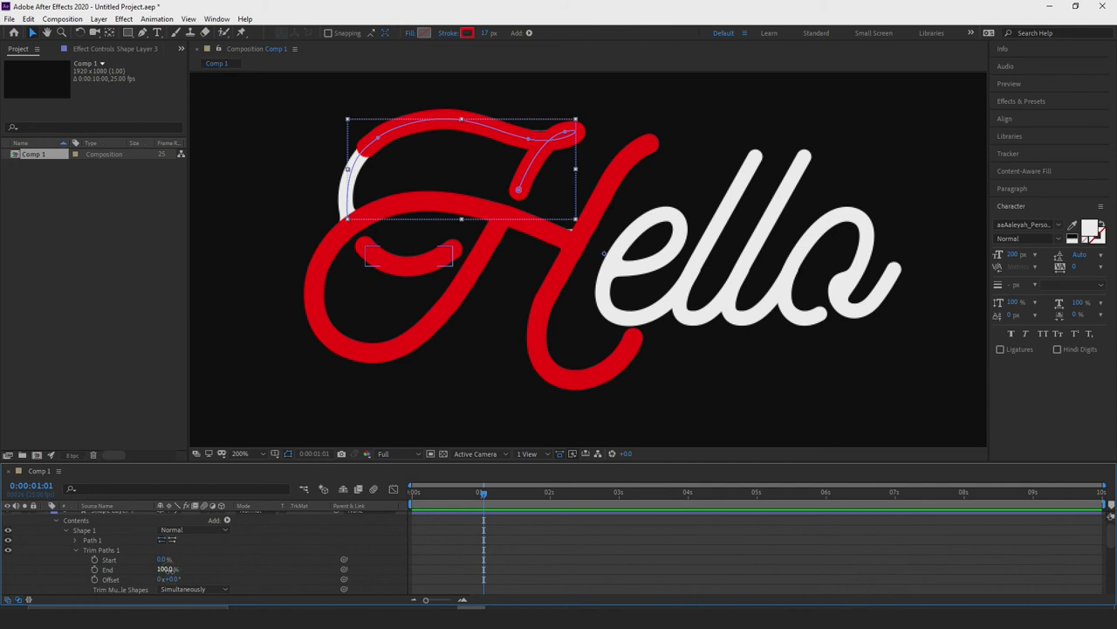
key(Return)
click(225, 552)
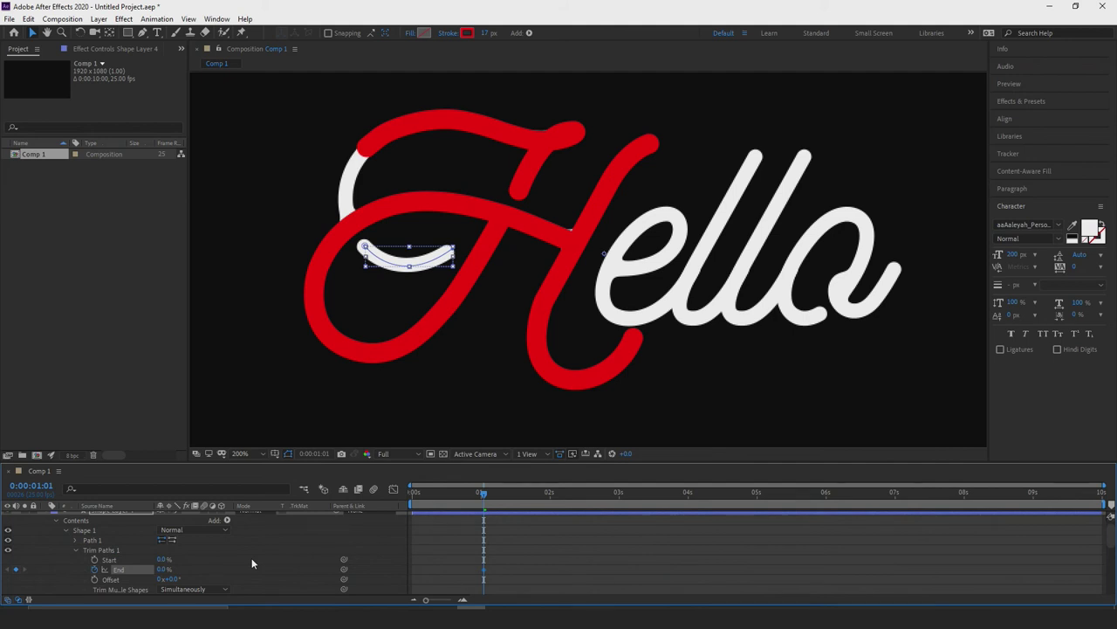
key(space)
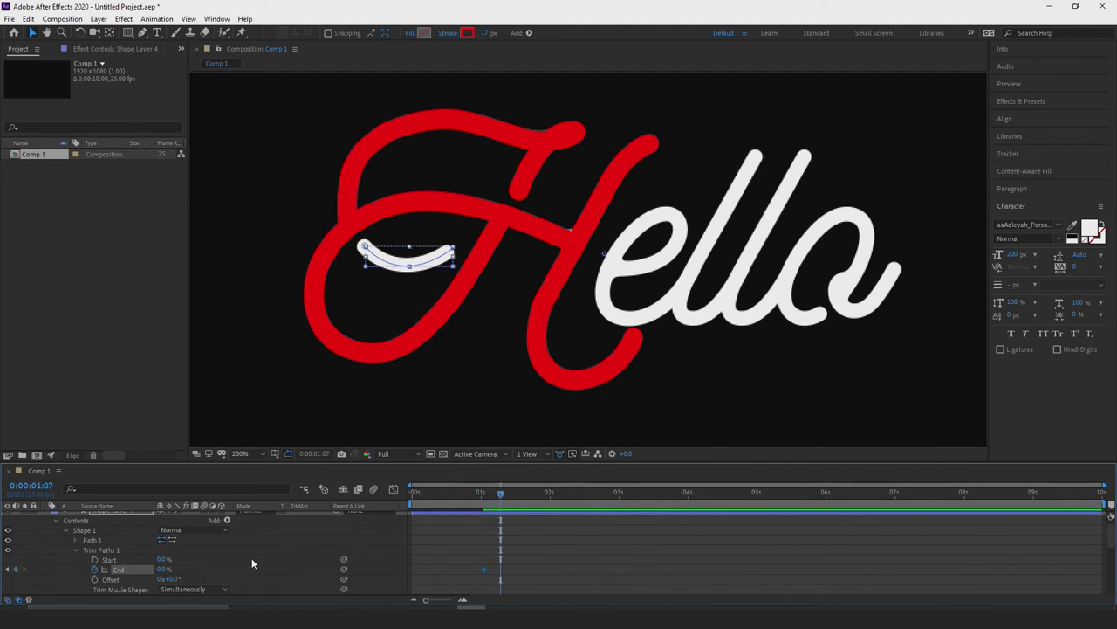
drag(164, 569, 229, 552)
- Play back the complete H drawing from the start several times, check its last frames and return to 0:00:00:00
click(497, 492)
drag(496, 491, 406, 492)
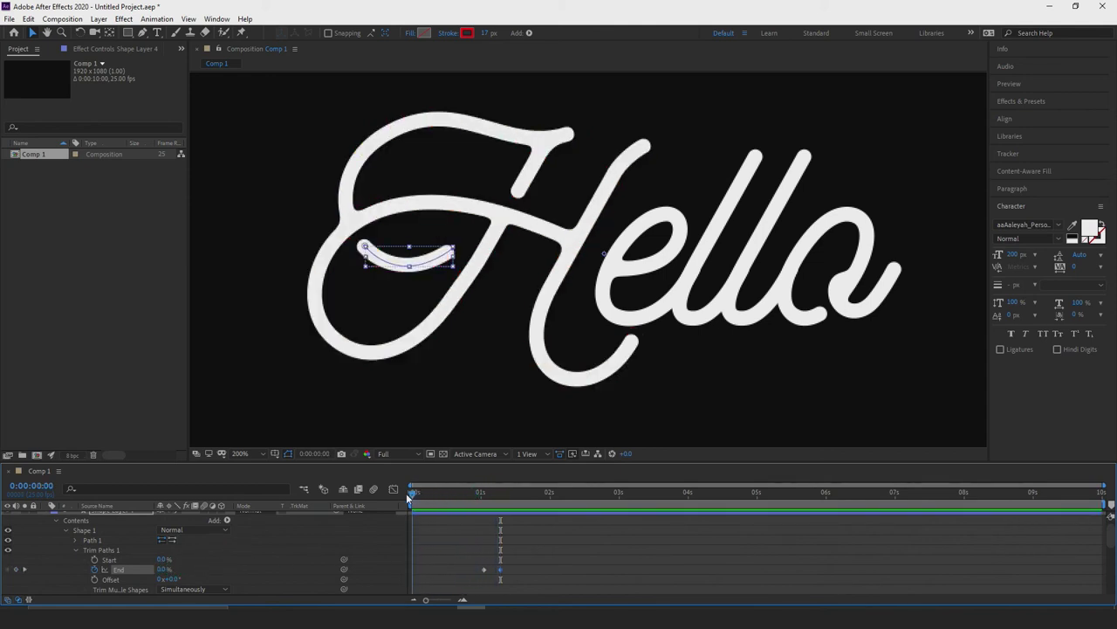
key(space)
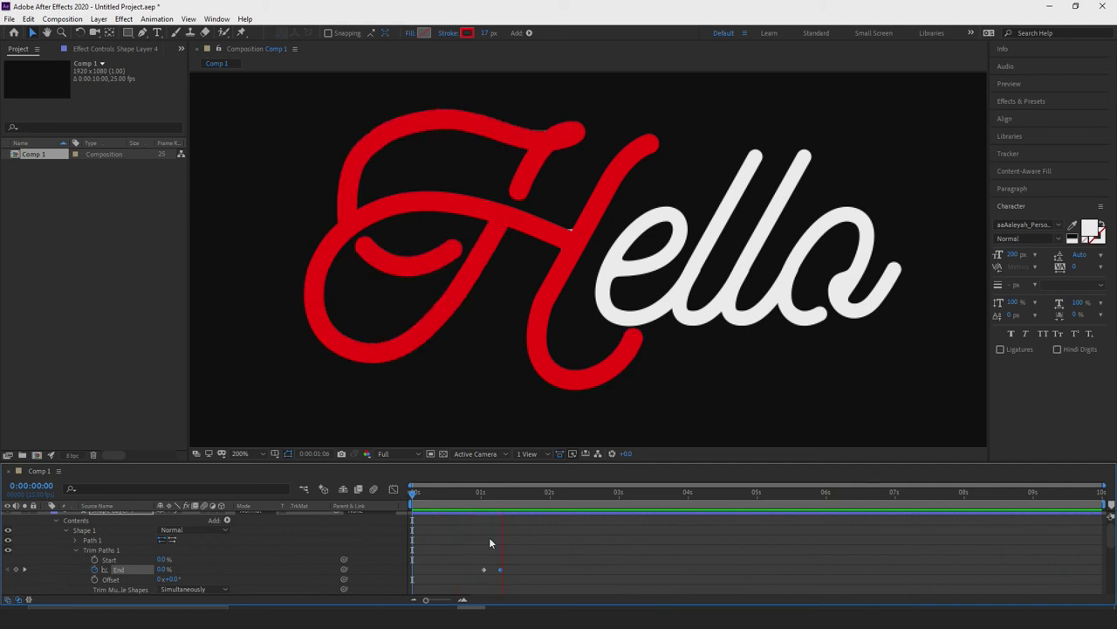
key(space)
drag(556, 493, 403, 496)
key(space)
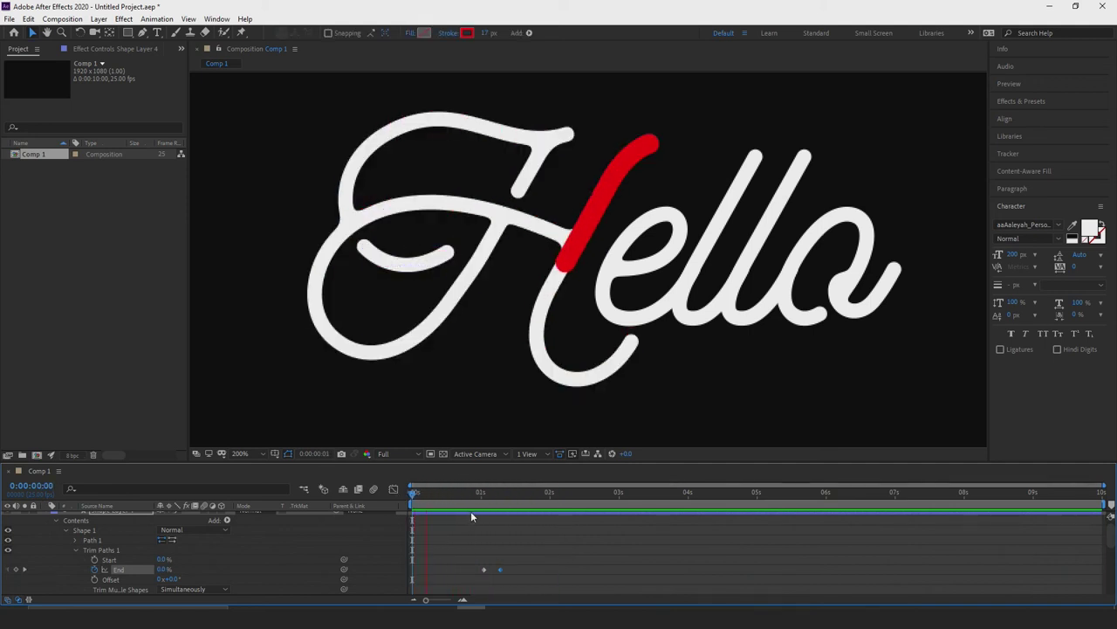
click(534, 494)
drag(535, 494, 394, 487)
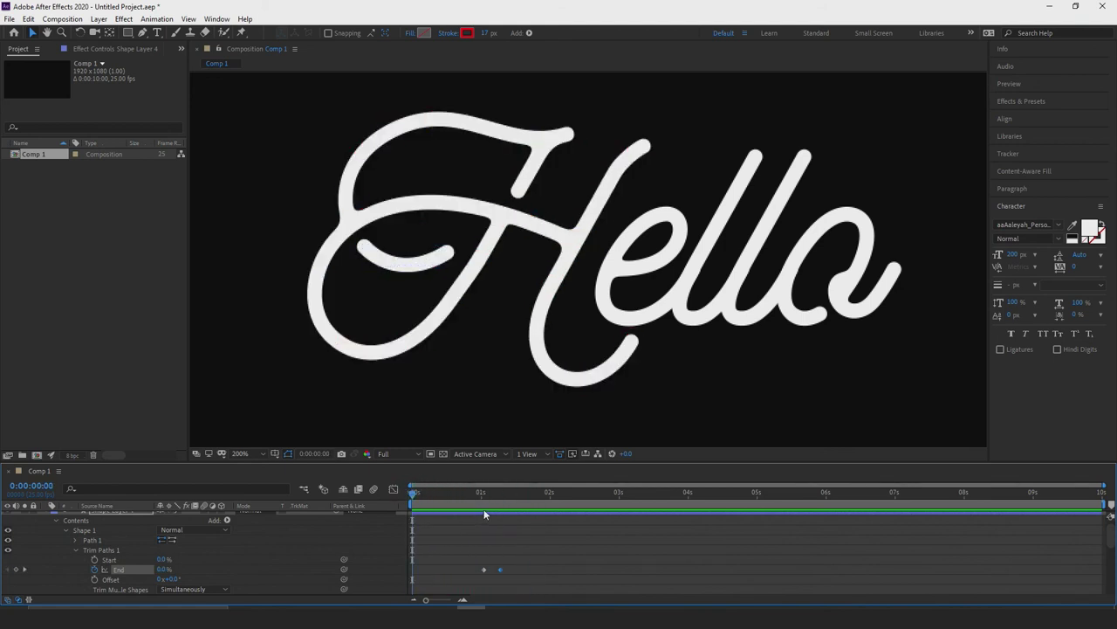
key(space)
key(space)
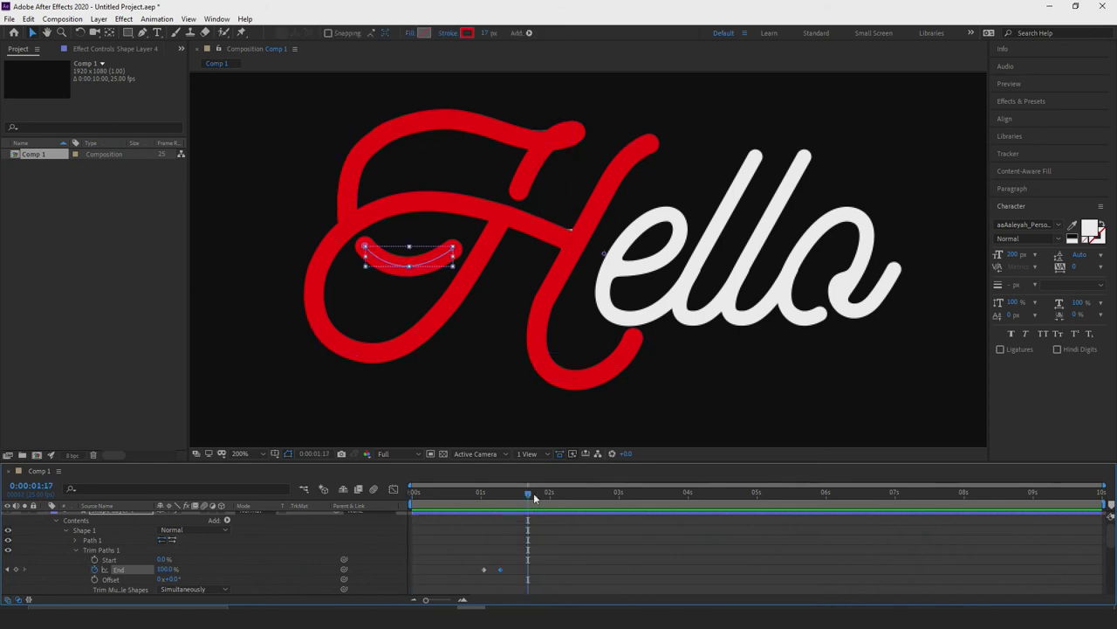
mouse_move(529, 492)
mouse_down()
mouse_move(448, 487)
mouse_move(498, 468)
mouse_up()
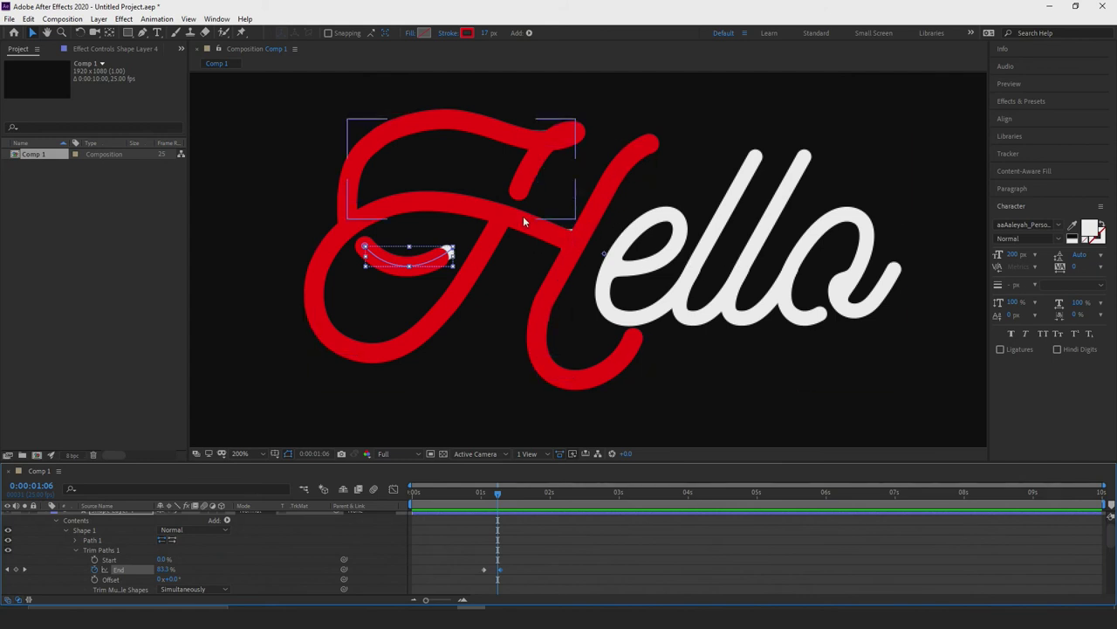
mouse_move(499, 491)
mouse_down()
mouse_move(429, 489)
mouse_move(511, 462)
mouse_move(405, 476)
mouse_up()
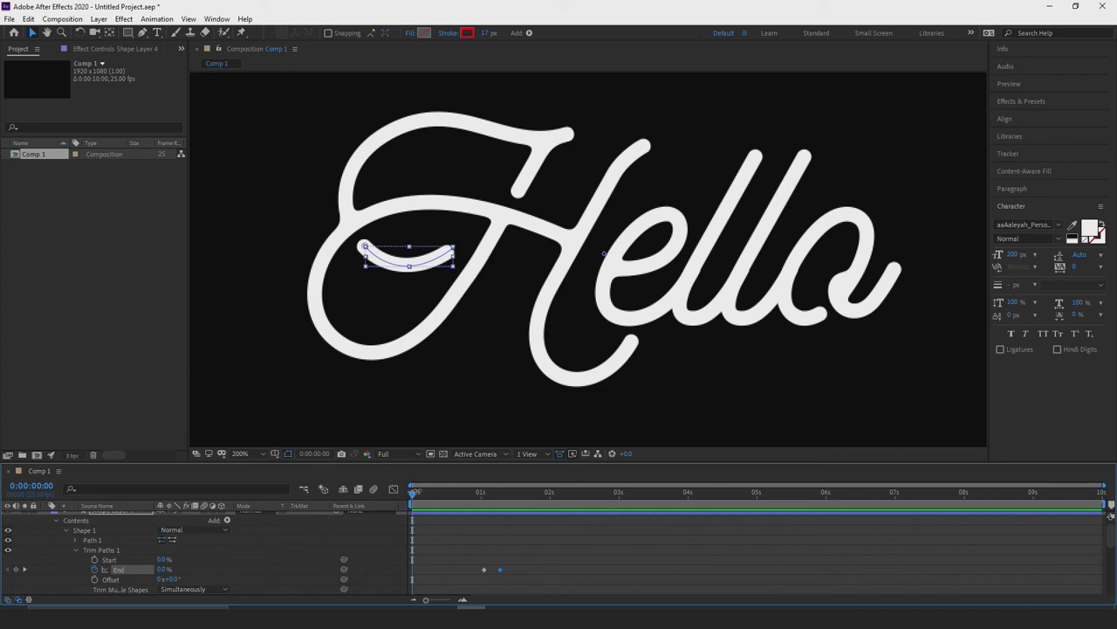
- Collapse Shape Layer 4 and show the keyframed Trim Paths settings of Shape Layer 1, with the current time at 0:00:00:09
scroll(187, 551, up, 1)
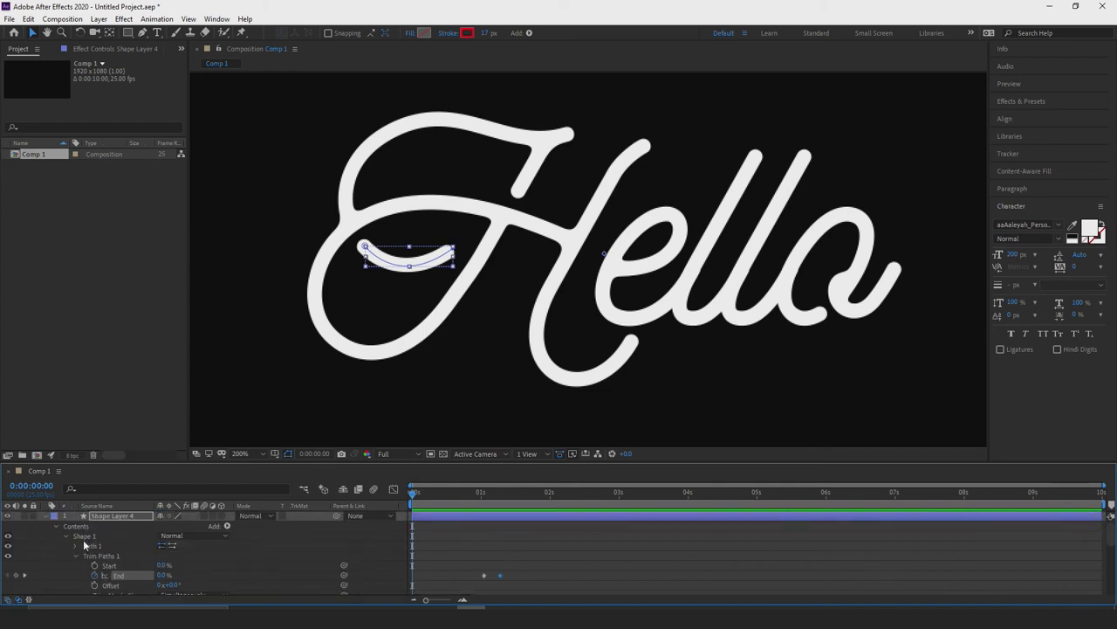
click(45, 515)
click(122, 545)
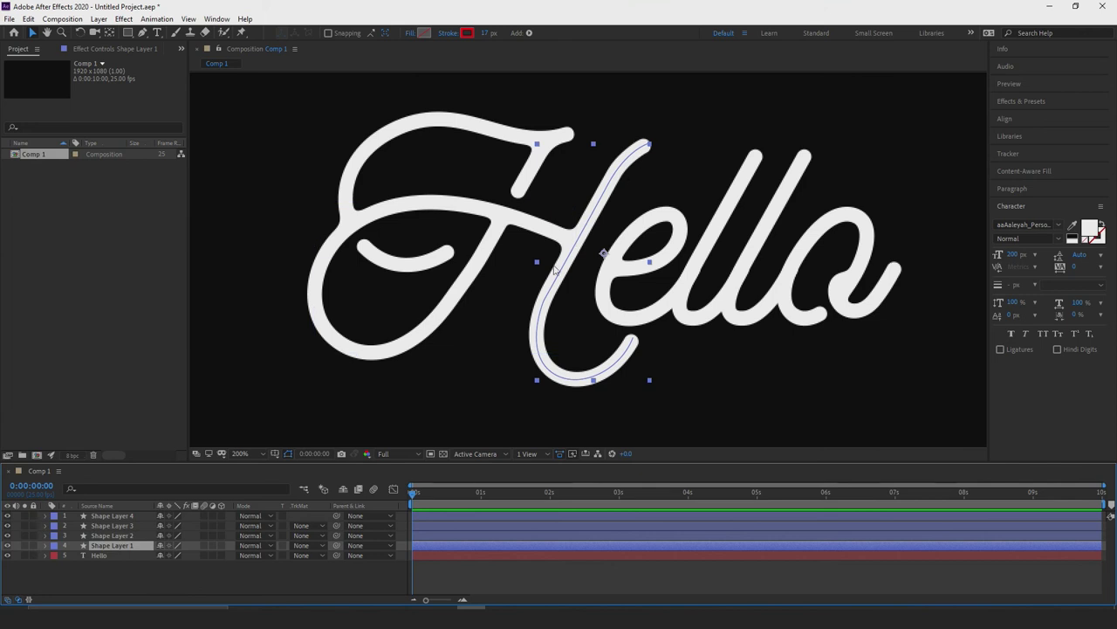
mouse_move(412, 495)
mouse_down()
mouse_move(451, 493)
mouse_move(438, 493)
mouse_up()
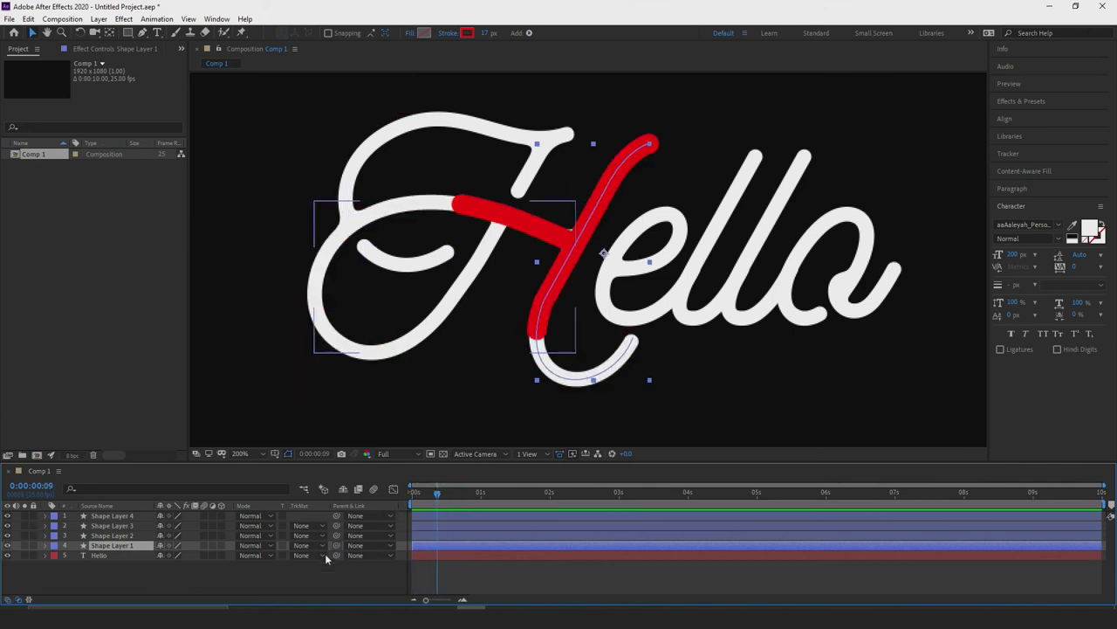
click(45, 547)
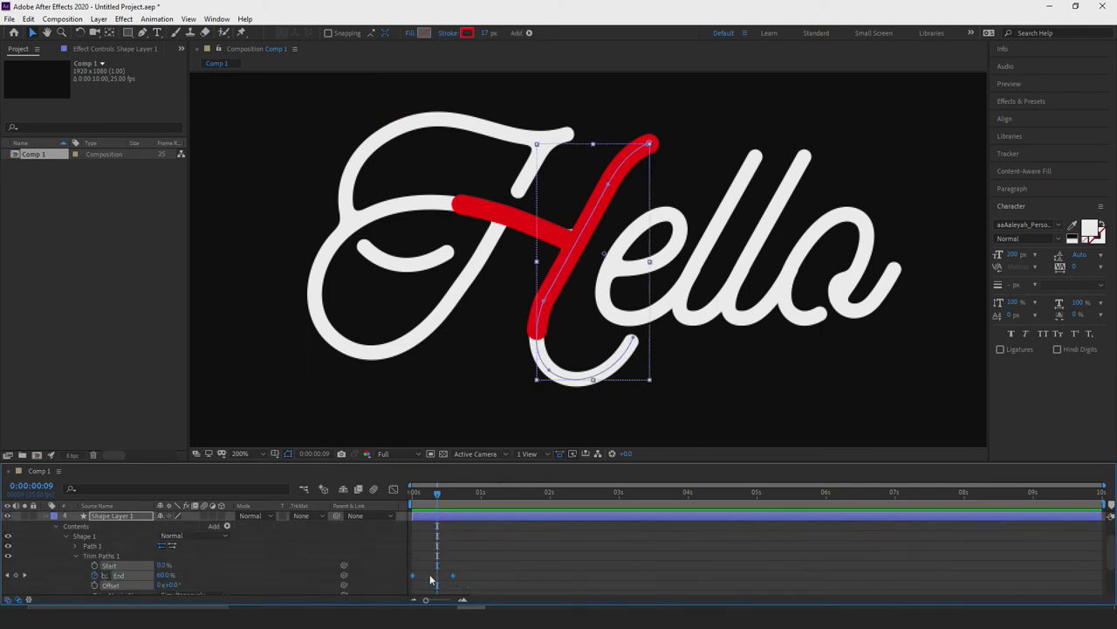
scroll(452, 550, down, 2)
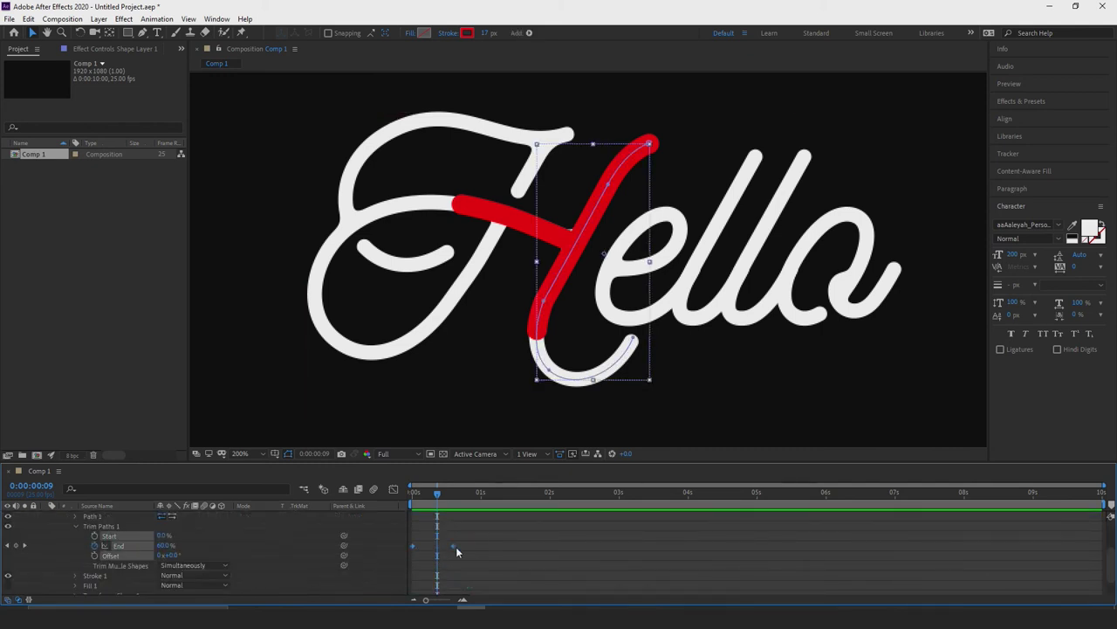
- Show the Trim Paths End curve of Shape Layer 1 in the Graph Editor and apply Easy Ease to both keyframes
click(394, 489)
alt+scroll(446, 540, up, 2)
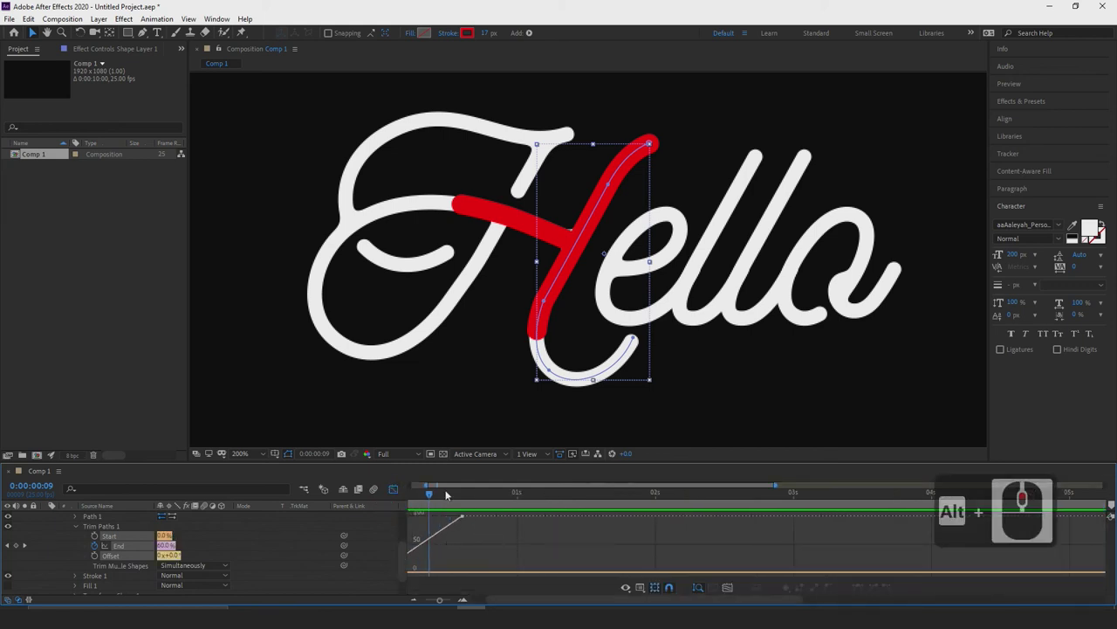
mouse_move(431, 494)
mouse_down()
mouse_move(399, 493)
mouse_move(434, 494)
mouse_up()
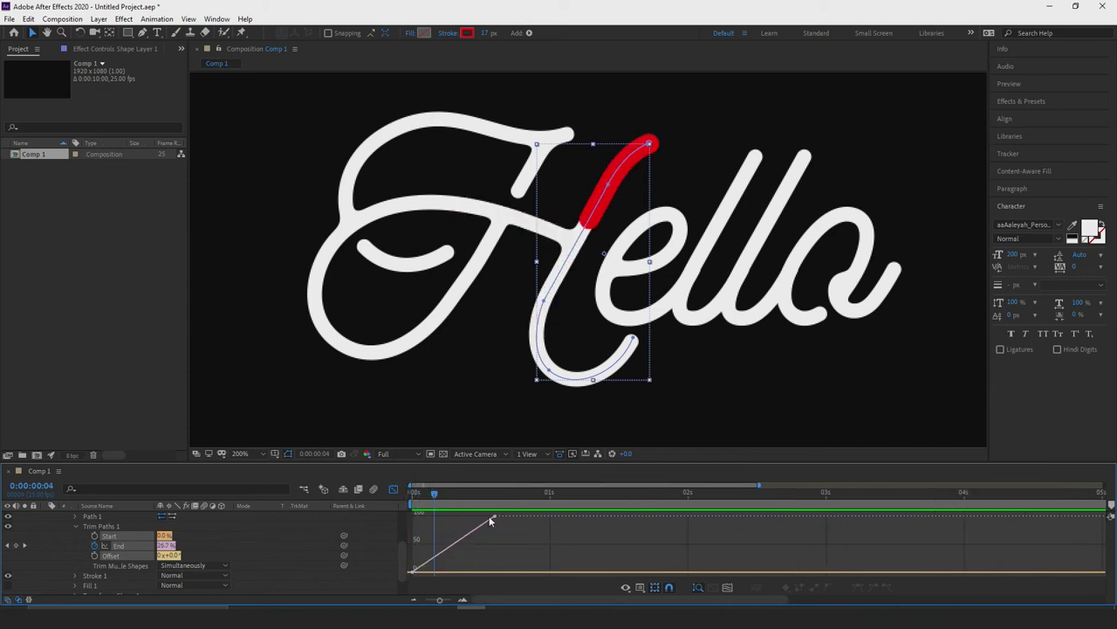
drag(434, 494, 468, 489)
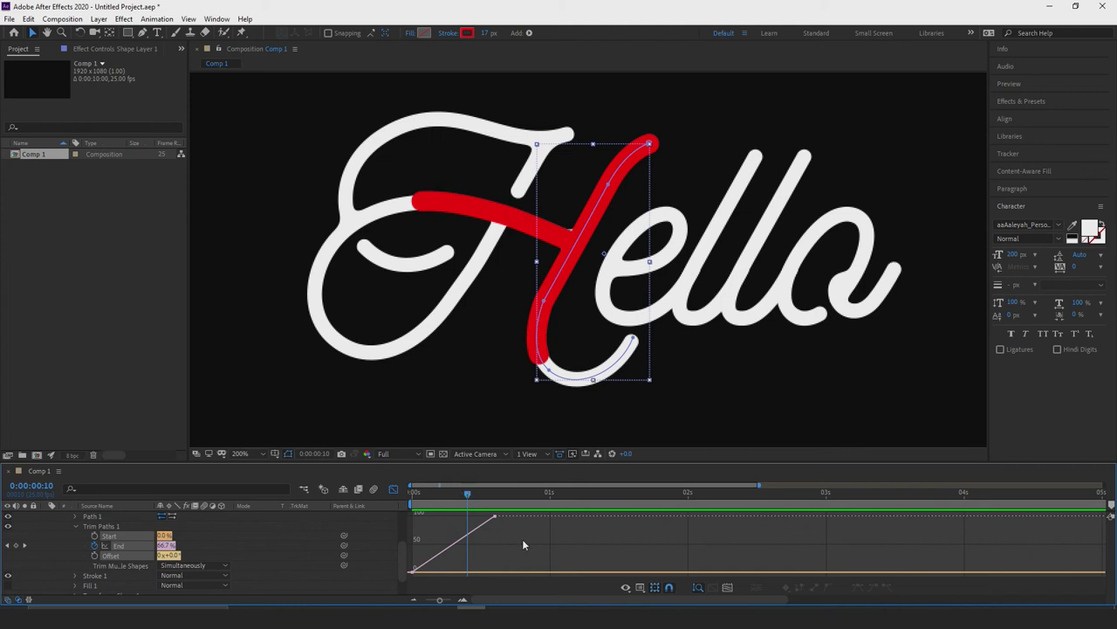
shift+click(413, 572)
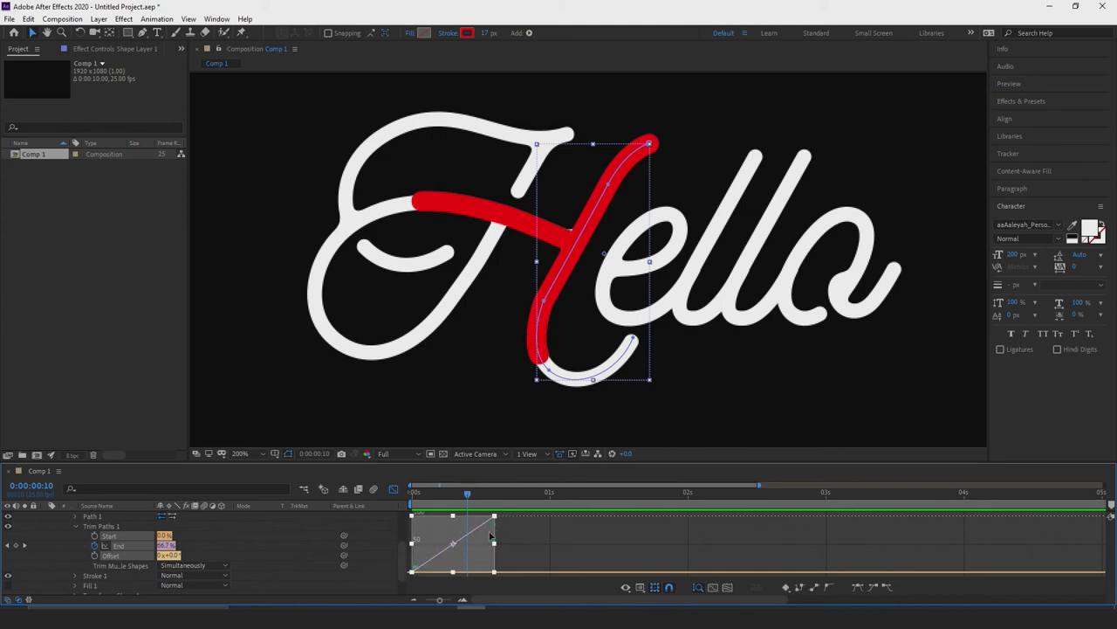
key(F9)
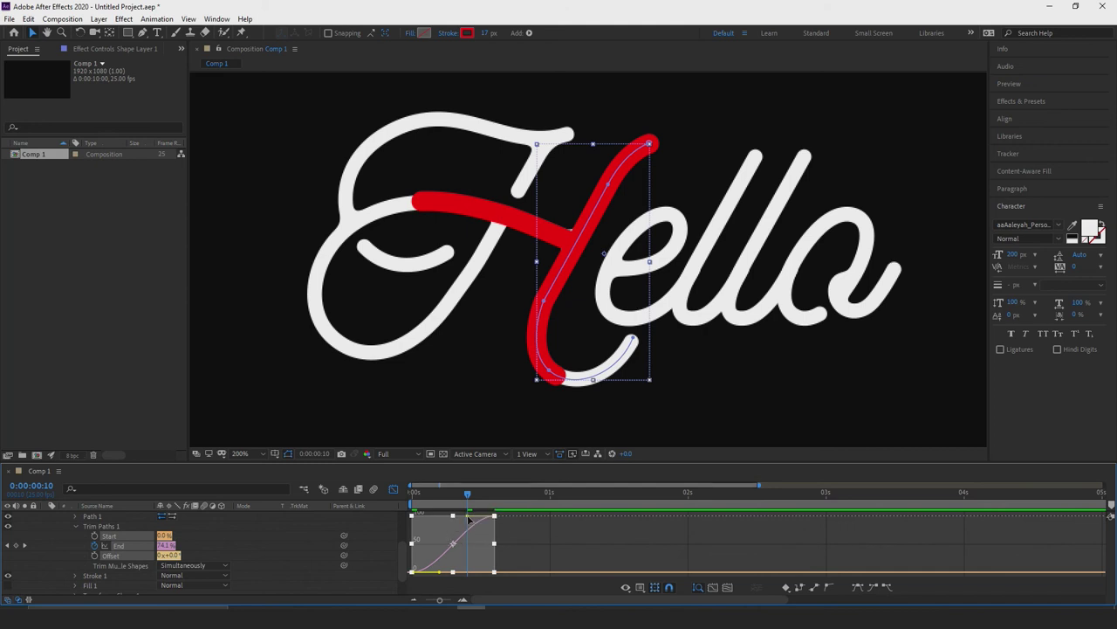
- Reshape the End curve's handles so the stem's drawing starts slowly and speeds up towards its last keyframe, and play it back
mouse_move(468, 517)
mouse_down()
mouse_move(454, 536)
mouse_move(458, 499)
mouse_move(411, 500)
mouse_move(476, 495)
mouse_move(413, 496)
mouse_move(528, 496)
mouse_move(414, 495)
mouse_up()
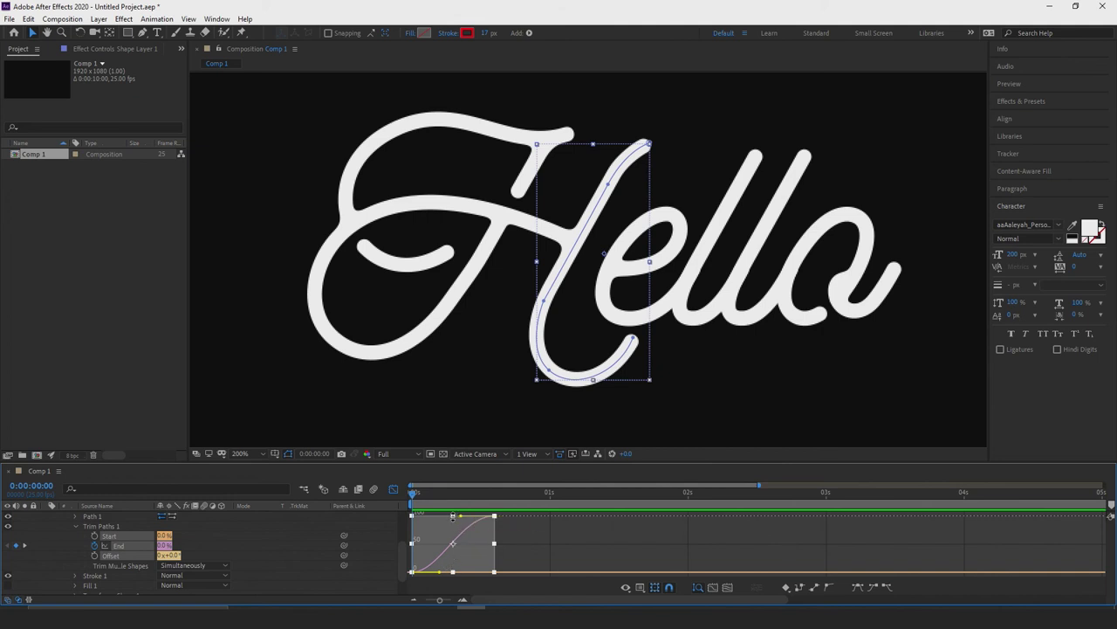
drag(439, 572, 441, 571)
drag(461, 516, 493, 542)
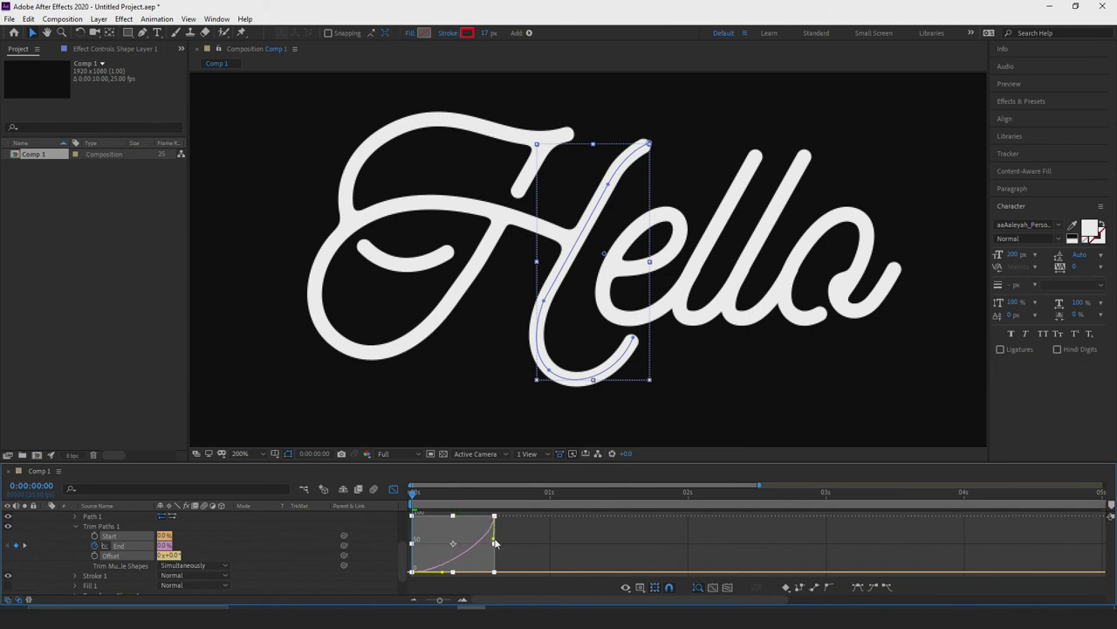
mouse_move(413, 494)
mouse_down()
mouse_move(494, 494)
mouse_move(424, 495)
mouse_move(416, 514)
mouse_move(424, 494)
mouse_move(495, 496)
mouse_move(413, 496)
mouse_up()
key(space)
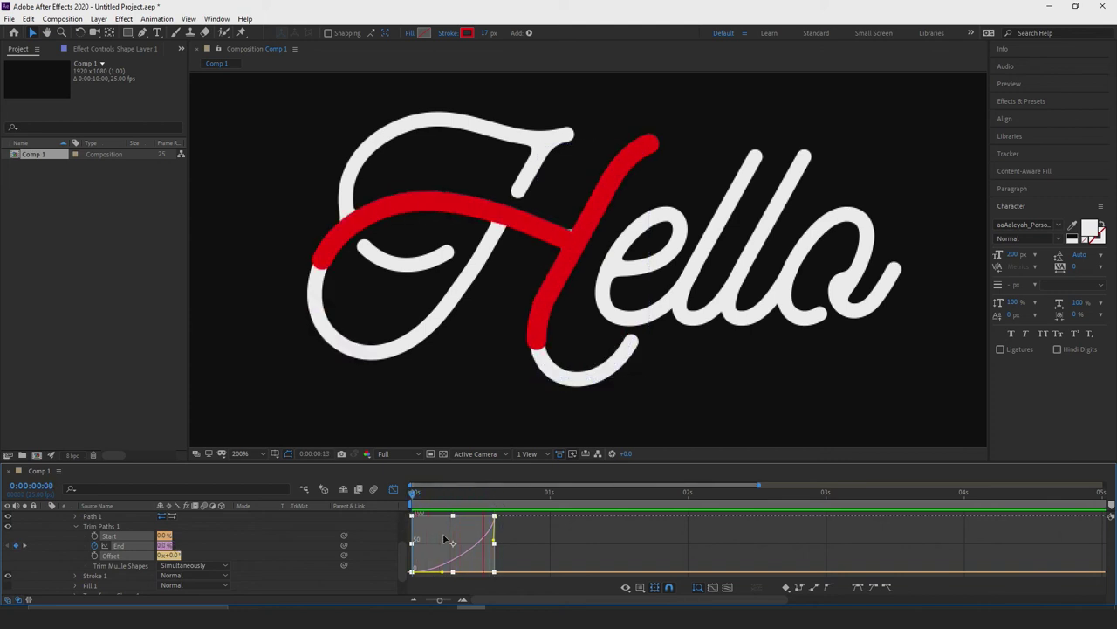
key(space)
- Lengthen the slow start of the End curve and steepen its finish with the handles, checking the stem around 0:00:00:11
click(478, 495)
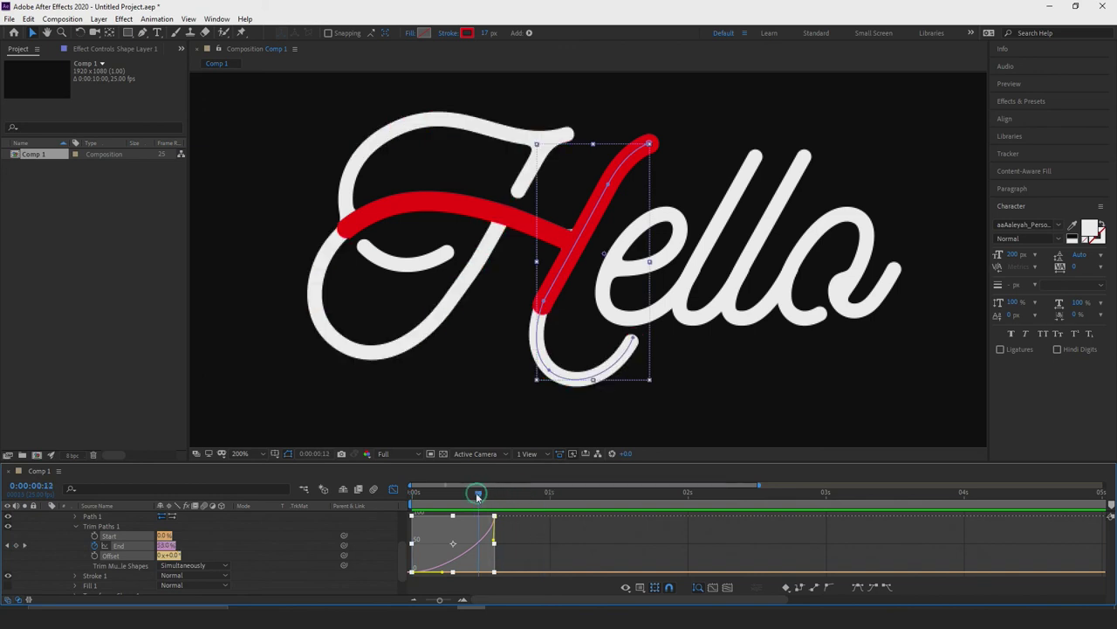
drag(477, 495, 473, 495)
mouse_move(493, 542)
mouse_down()
mouse_move(475, 552)
mouse_move(485, 559)
mouse_move(449, 568)
mouse_move(457, 578)
mouse_up()
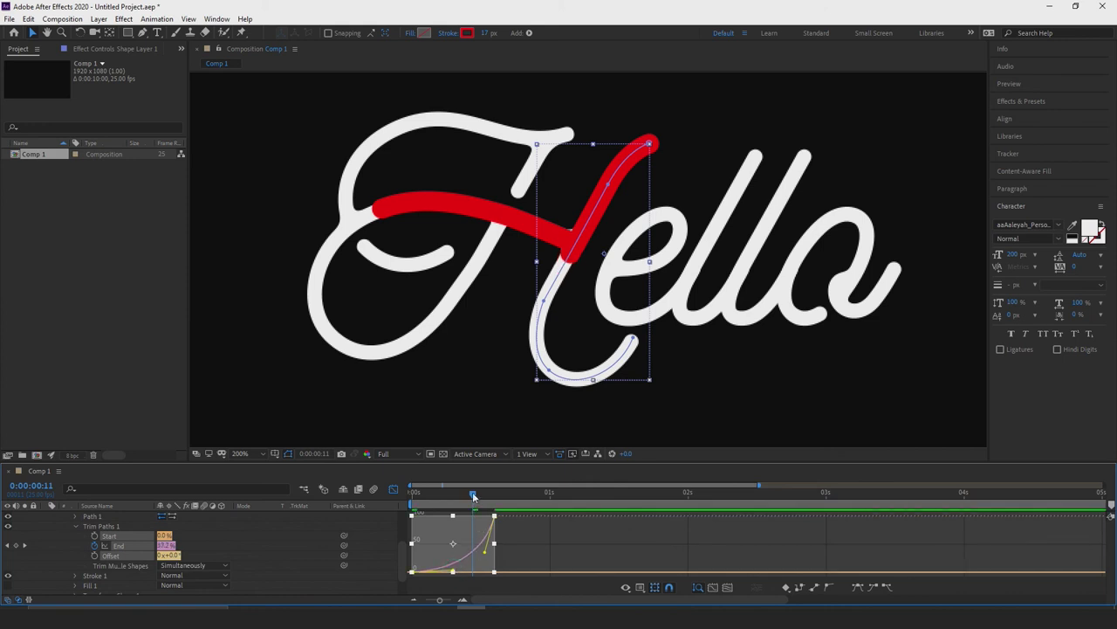
- Fine-tune both handles of Shape Layer 1's End curve, lifting its start slightly, and play the drawing from the beginning
key(space)
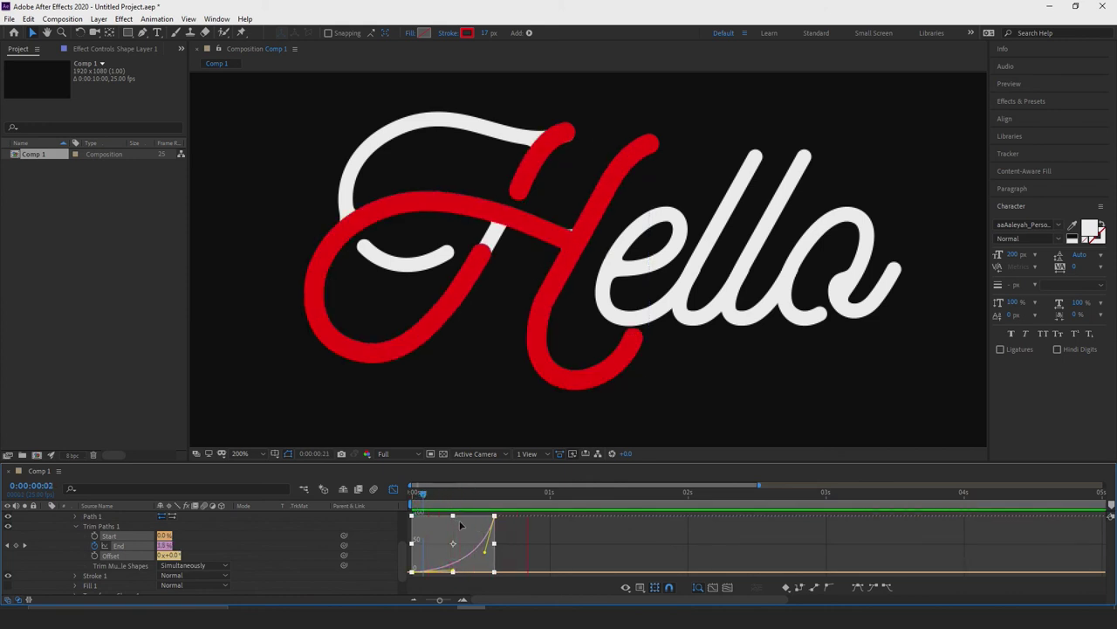
drag(486, 543, 488, 546)
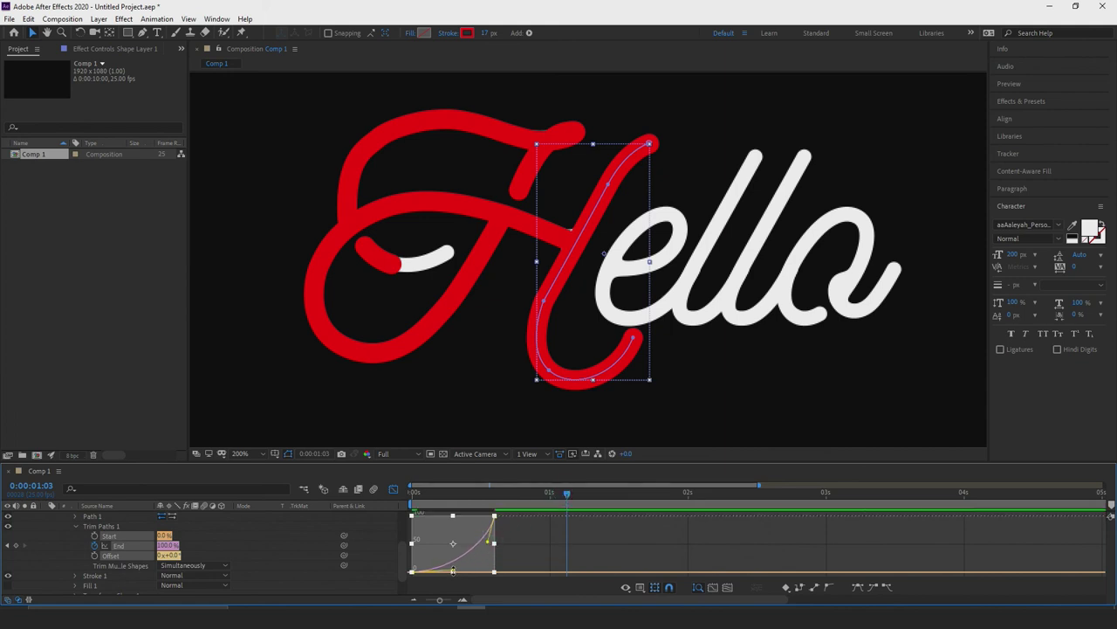
drag(454, 571, 461, 568)
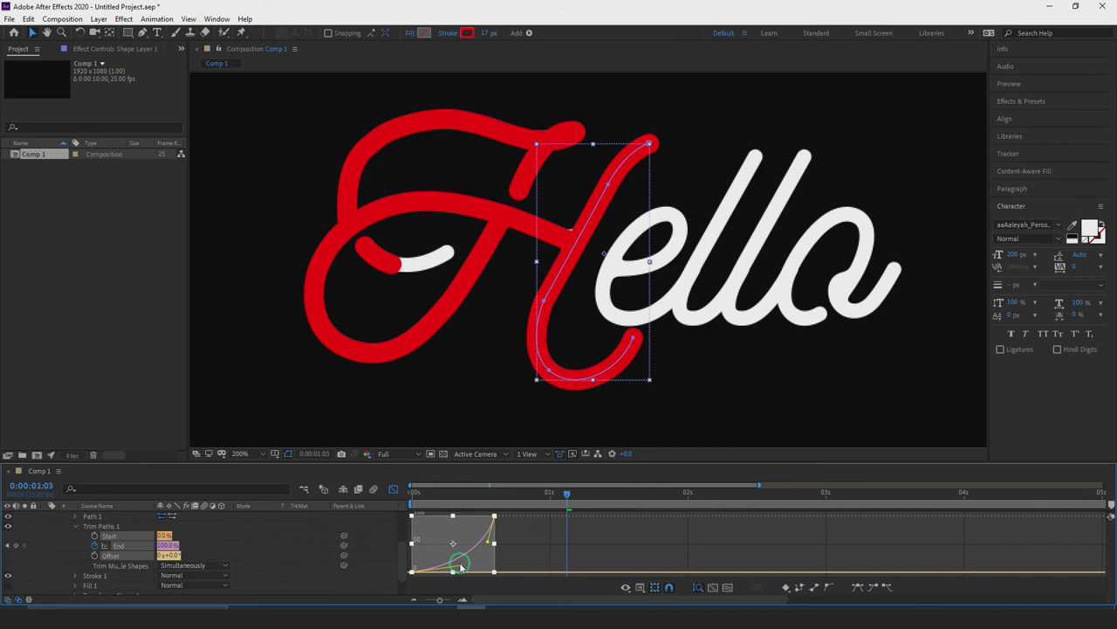
drag(566, 495, 398, 499)
key(space)
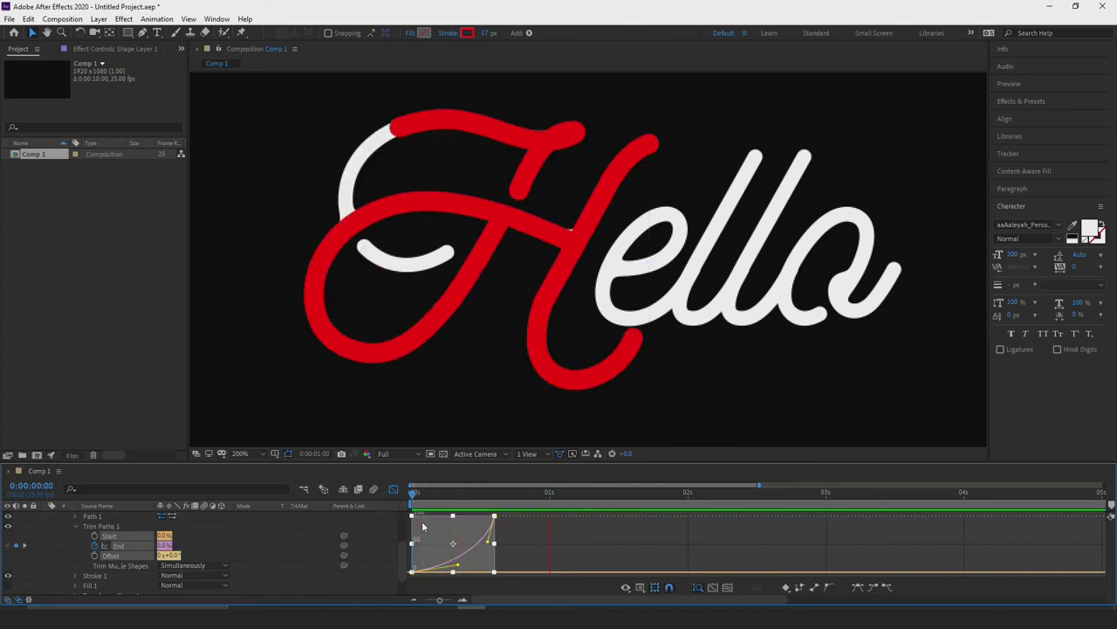
key(space)
- Make the finish of Shape Layer 1's End curve almost vertical and check the stem back to 0:00:00:09
drag(490, 543, 493, 528)
mouse_move(560, 492)
mouse_down()
mouse_move(412, 496)
mouse_move(394, 508)
mouse_move(554, 494)
mouse_up()
drag(536, 495, 463, 502)
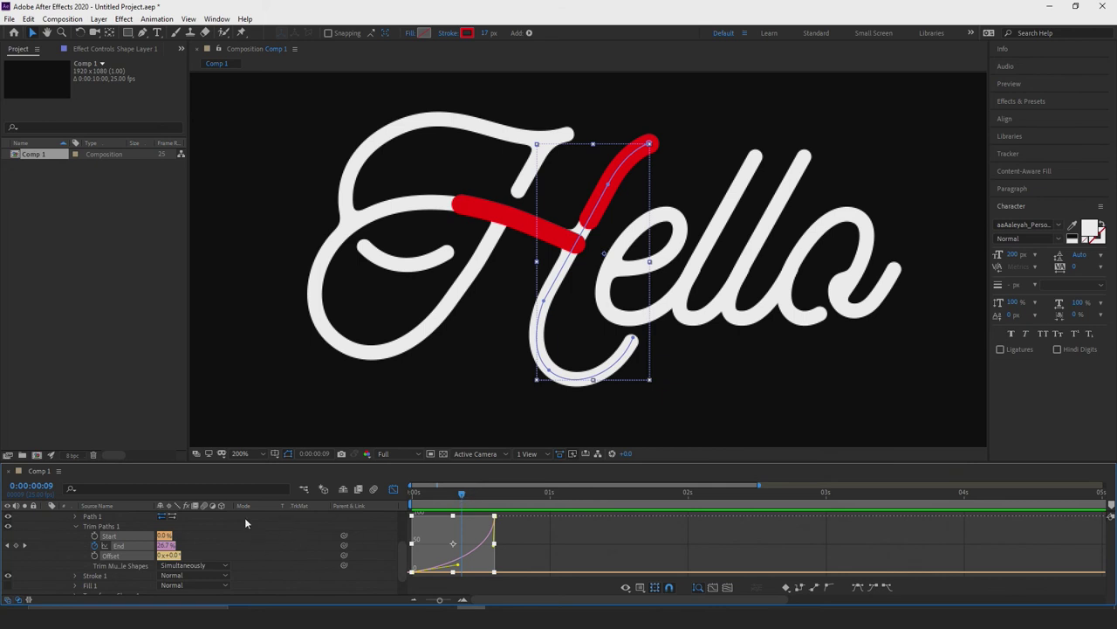
- Close the Graph Editor, collapse Shape Layer 1 and show the keyframed Trim Paths settings of Shape Layer 2
click(394, 489)
scroll(262, 558, up, 3)
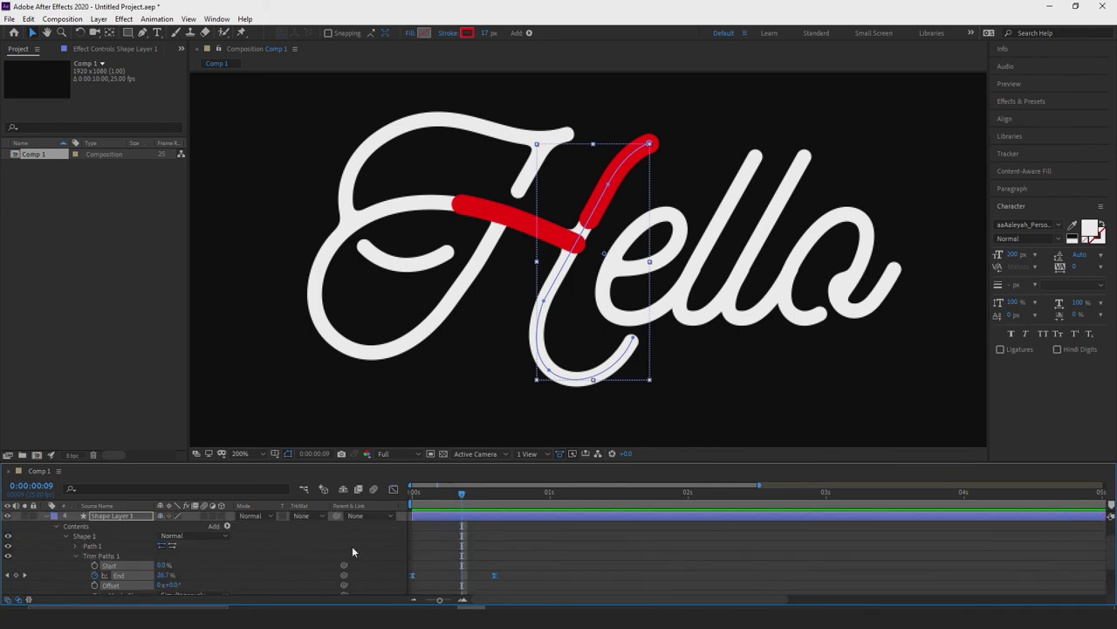
click(46, 535)
scroll(53, 537, down, 2)
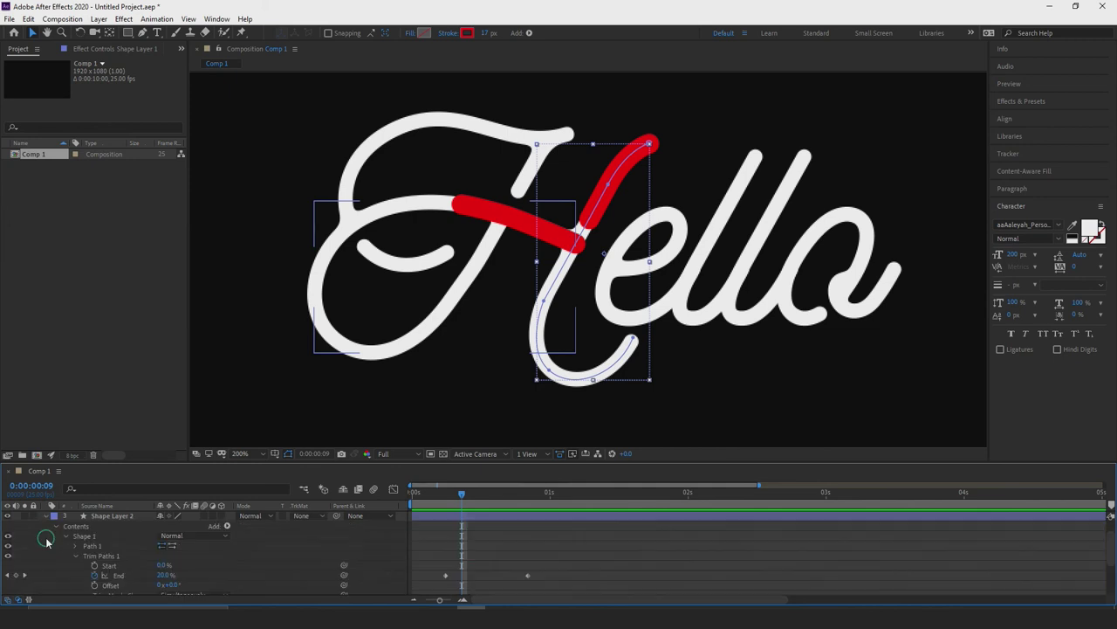
scroll(178, 578, down, 2)
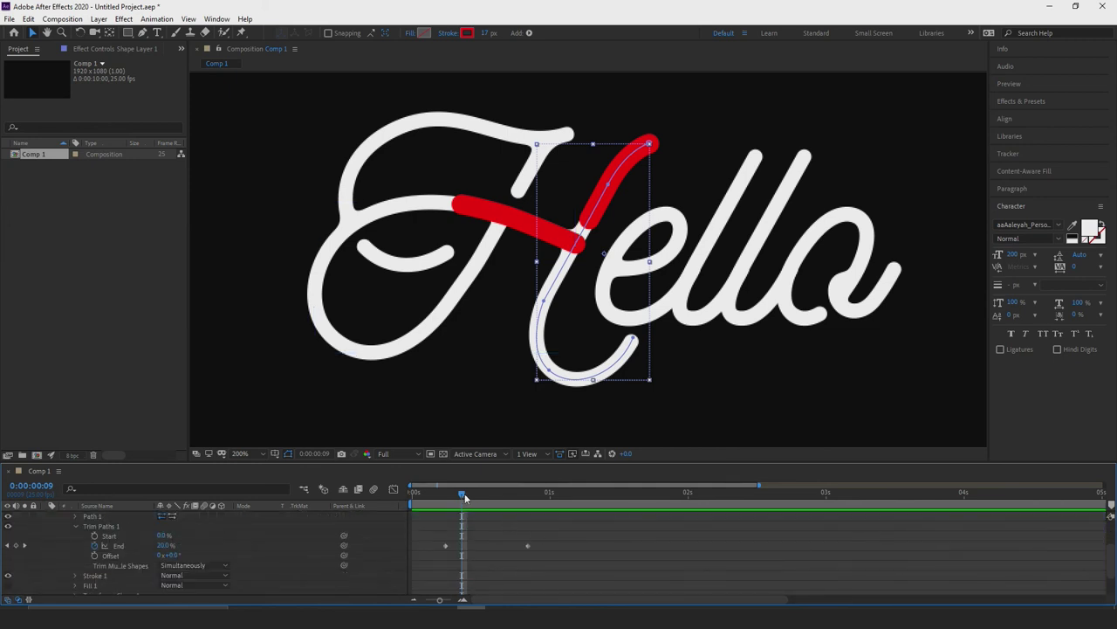
- Show the Trim Paths End curve of Shape Layer 2 in the Graph Editor and apply Easy Ease to both keyframes
drag(550, 539, 428, 565)
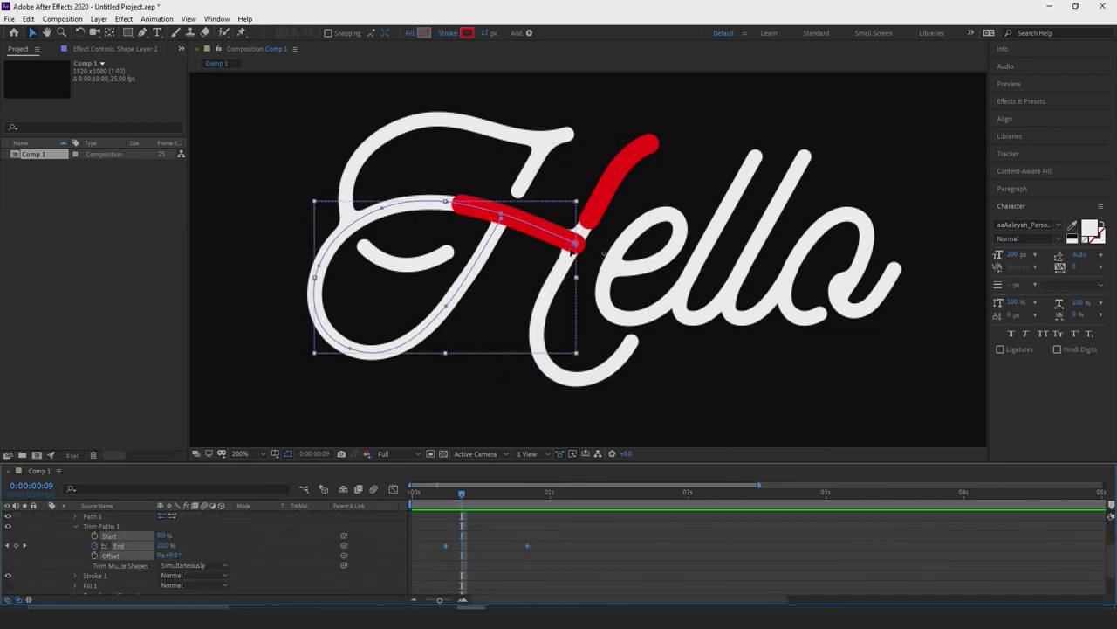
click(393, 489)
mouse_move(531, 518)
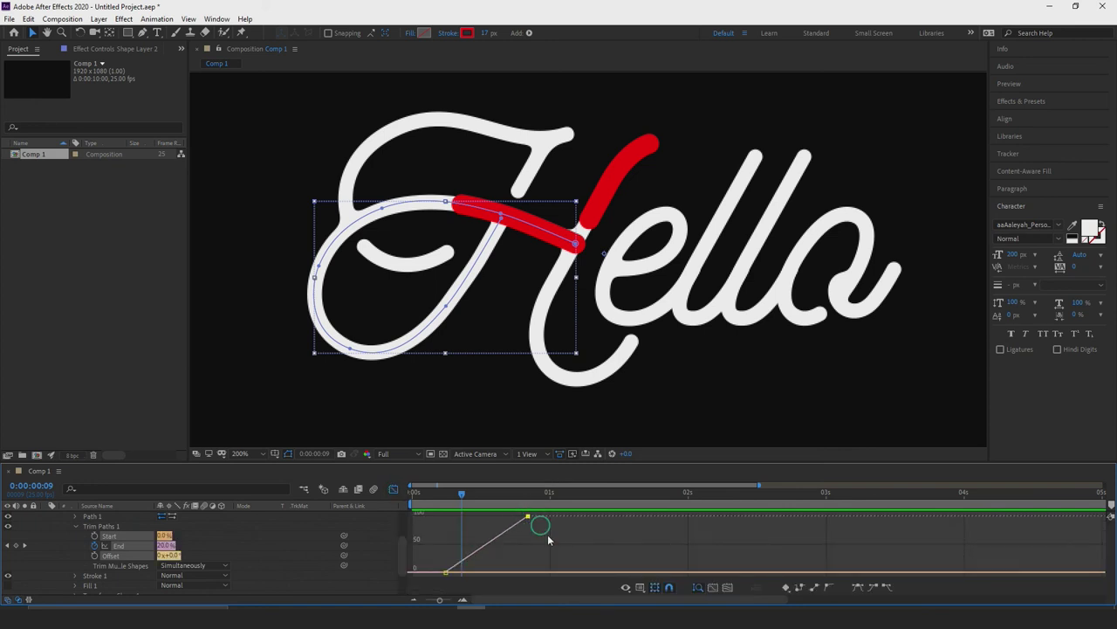
click(467, 557)
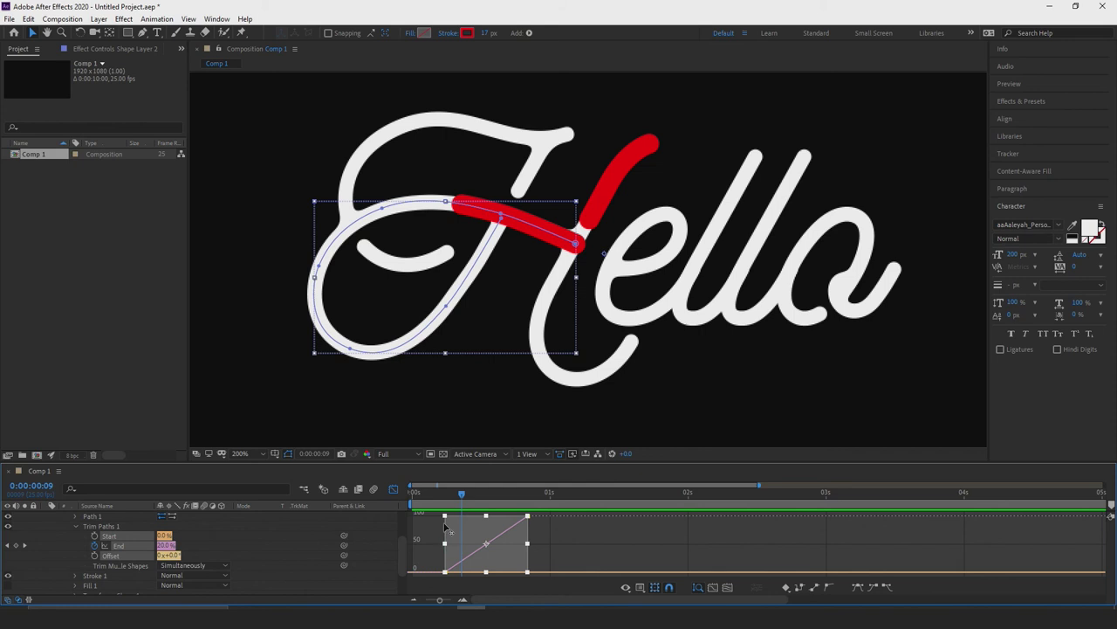
key(F9)
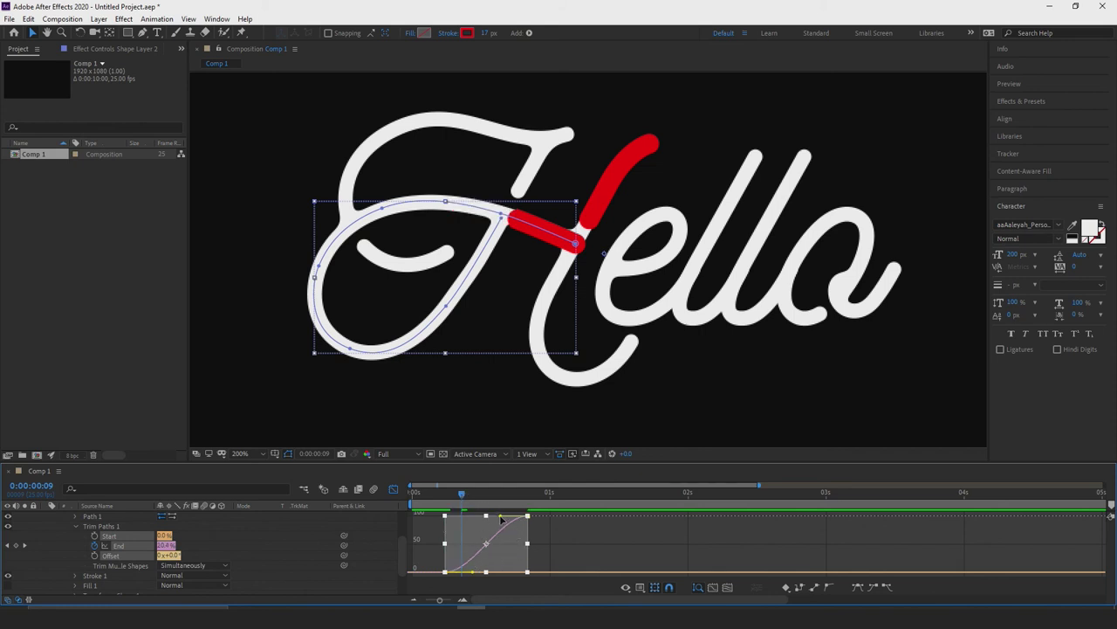
- Reshape Shape Layer 2's End curve with a short, flat start handle and a longer, flat finish handle, and play it back
mouse_move(500, 519)
mouse_down()
mouse_move(507, 526)
mouse_move(499, 517)
mouse_up()
drag(474, 574, 446, 557)
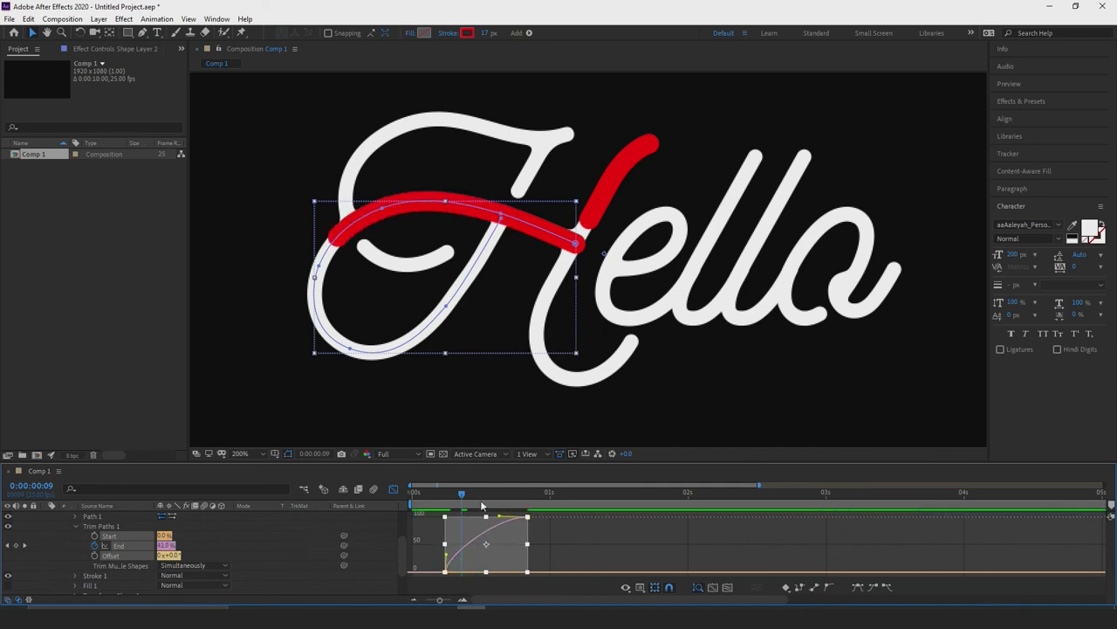
mouse_move(458, 495)
mouse_down()
mouse_move(469, 488)
mouse_move(434, 493)
mouse_move(450, 493)
mouse_up()
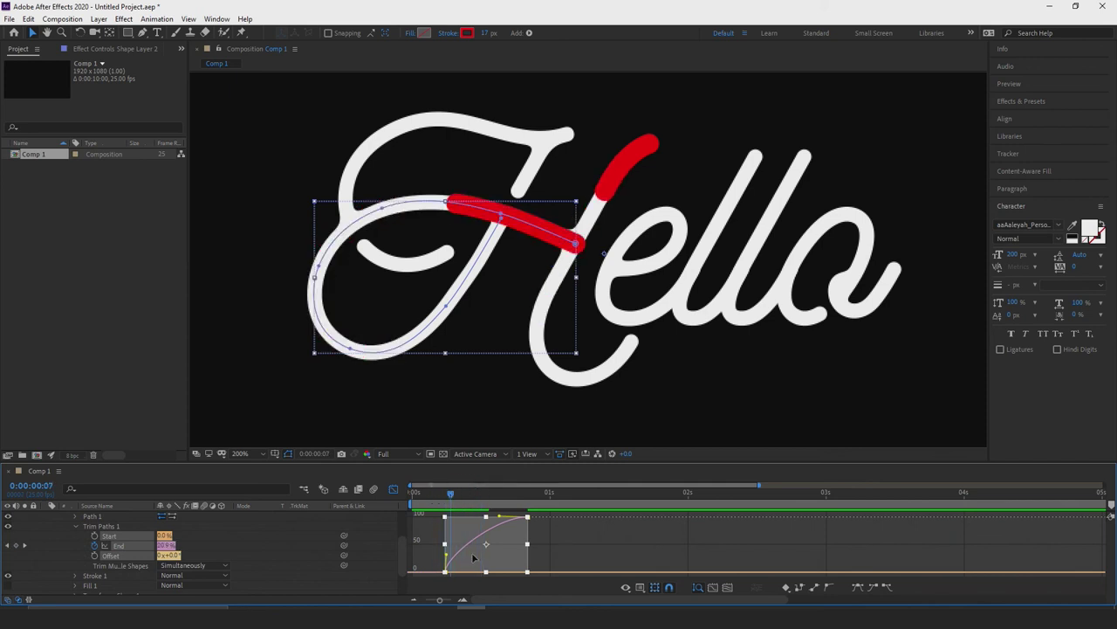
mouse_move(446, 556)
mouse_down()
mouse_move(456, 545)
mouse_move(476, 559)
mouse_move(466, 573)
mouse_up()
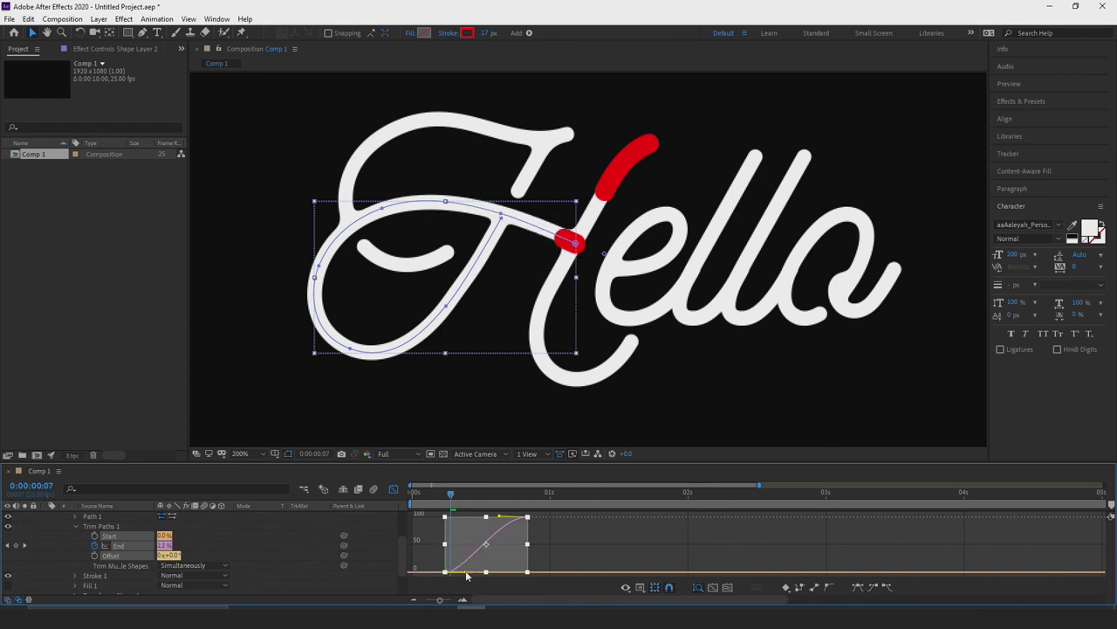
mouse_move(500, 518)
mouse_down()
mouse_move(463, 491)
mouse_move(519, 482)
mouse_move(452, 494)
mouse_move(522, 475)
mouse_move(419, 485)
mouse_move(456, 487)
mouse_up()
click(457, 492)
key(space)
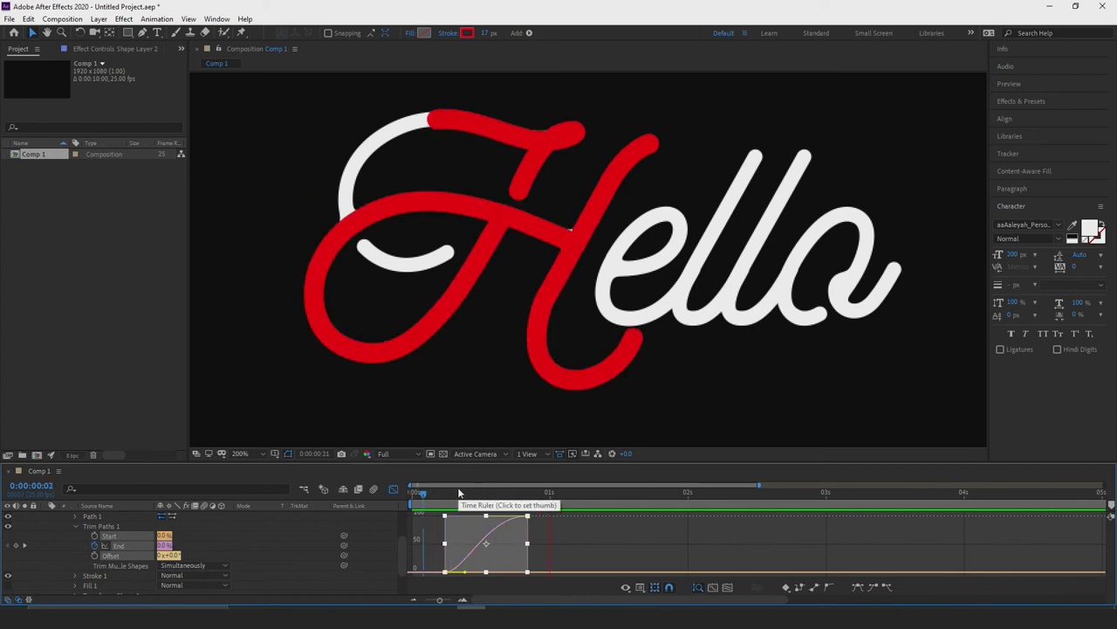
- Move Shape Layer 2's first End keyframe to about 0:00:00:10 and check the timing back to 0:00:00:05
click(484, 542)
mouse_move(602, 496)
mouse_down()
mouse_move(457, 497)
mouse_move(478, 503)
mouse_up()
drag(445, 572, 467, 571)
mouse_move(476, 496)
mouse_down()
mouse_move(465, 495)
mouse_move(597, 508)
mouse_move(440, 495)
mouse_up()
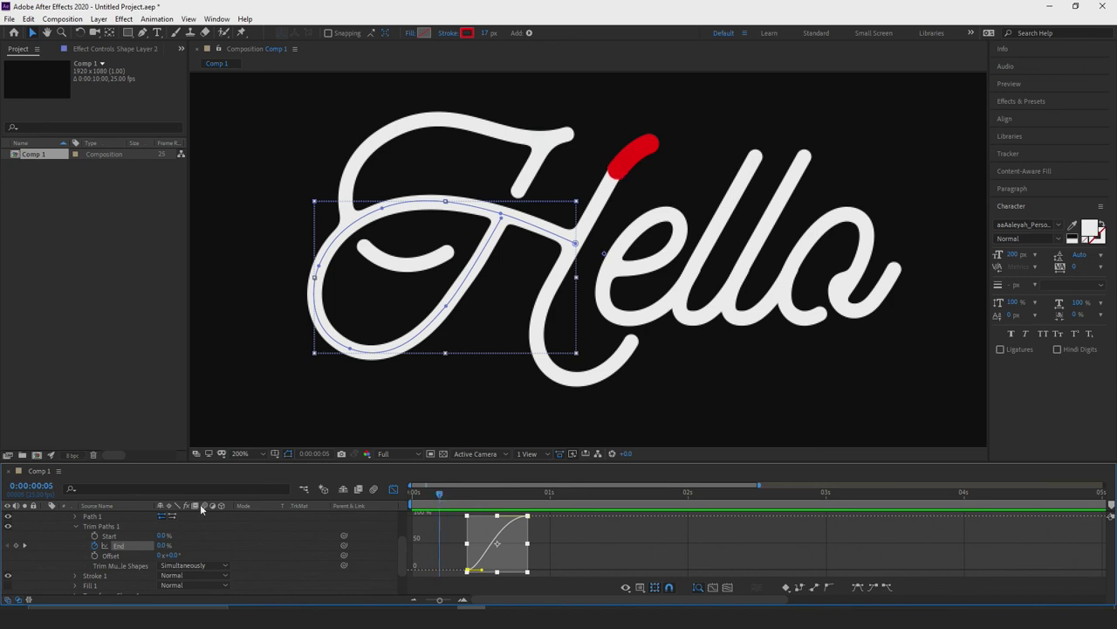
- Collapse Shape Layer 2, switch from the Graph Editor to the layer bars, and play the animation from the start
scroll(79, 546, up, 2)
click(47, 516)
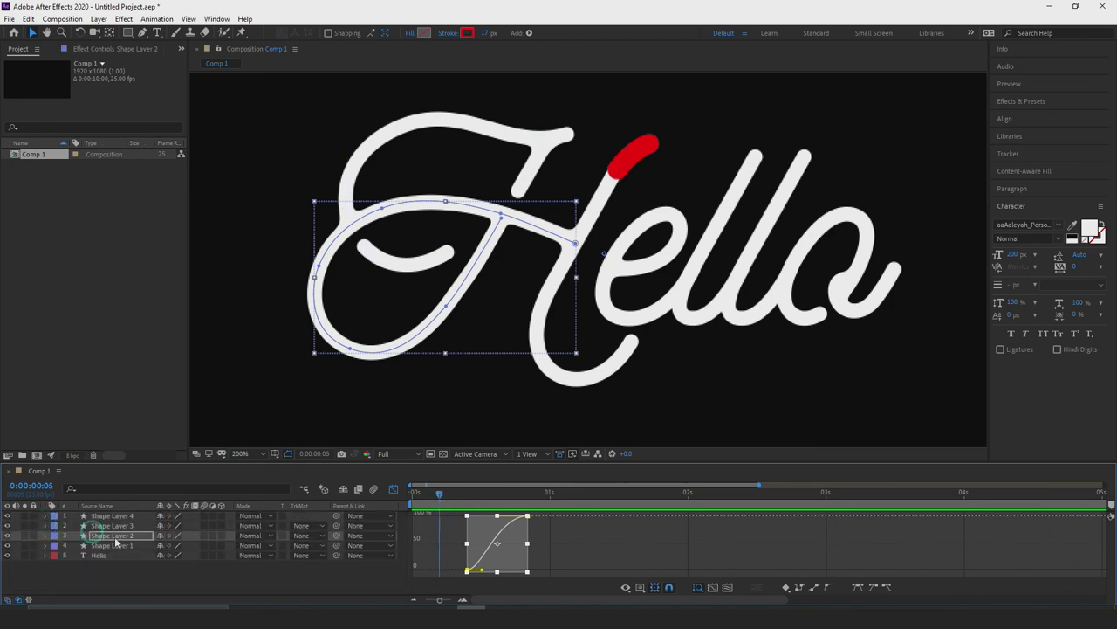
click(393, 488)
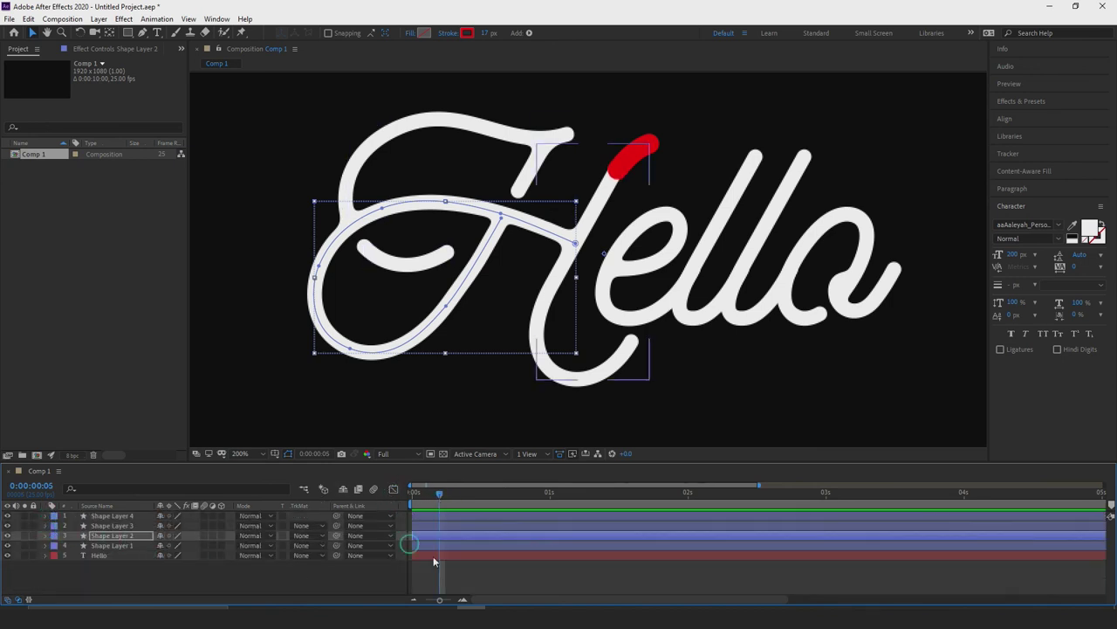
drag(439, 495, 412, 493)
click(452, 509)
key(space)
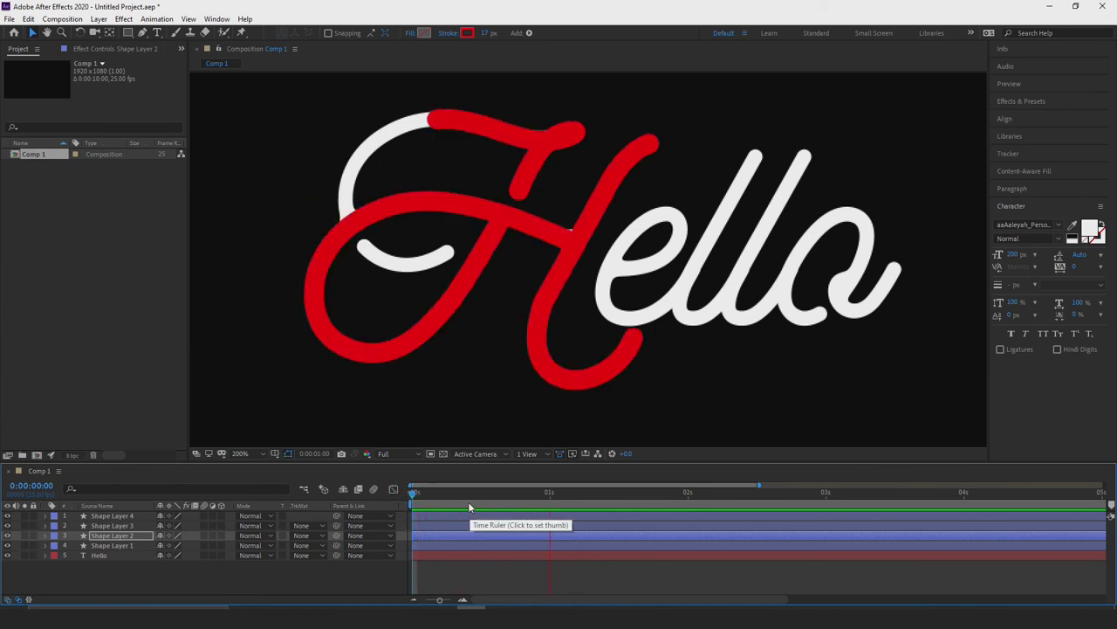
key(space)
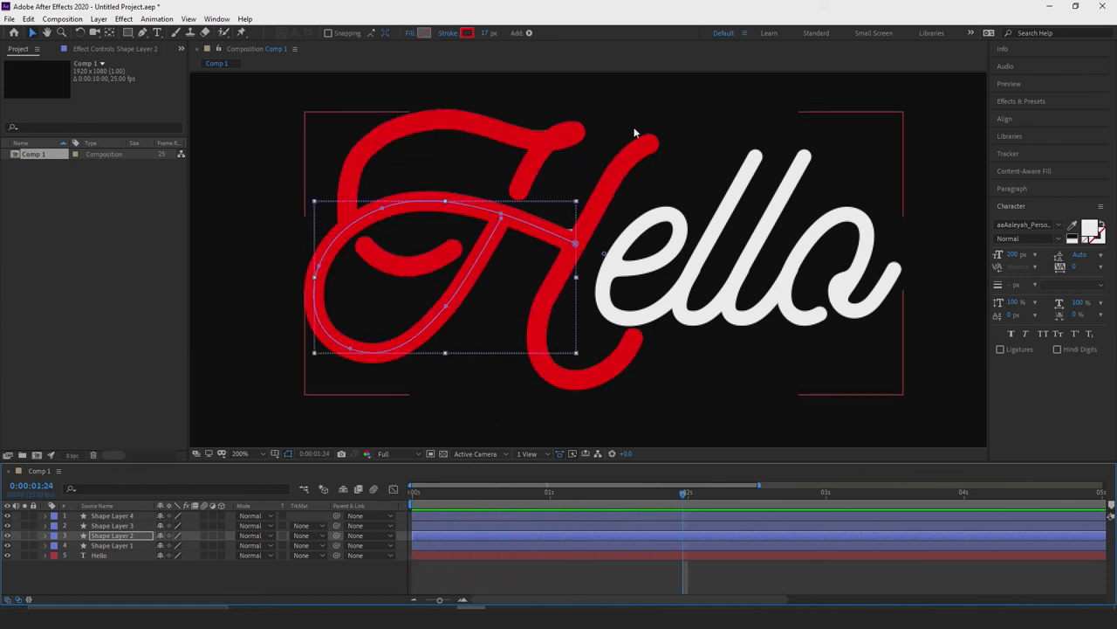
- Change the fill colour of the Hello text to bright yellow, with the current time at 0:00:00:08
mouse_move(681, 496)
mouse_down()
mouse_move(411, 503)
mouse_move(494, 503)
mouse_move(456, 504)
mouse_up()
click(100, 556)
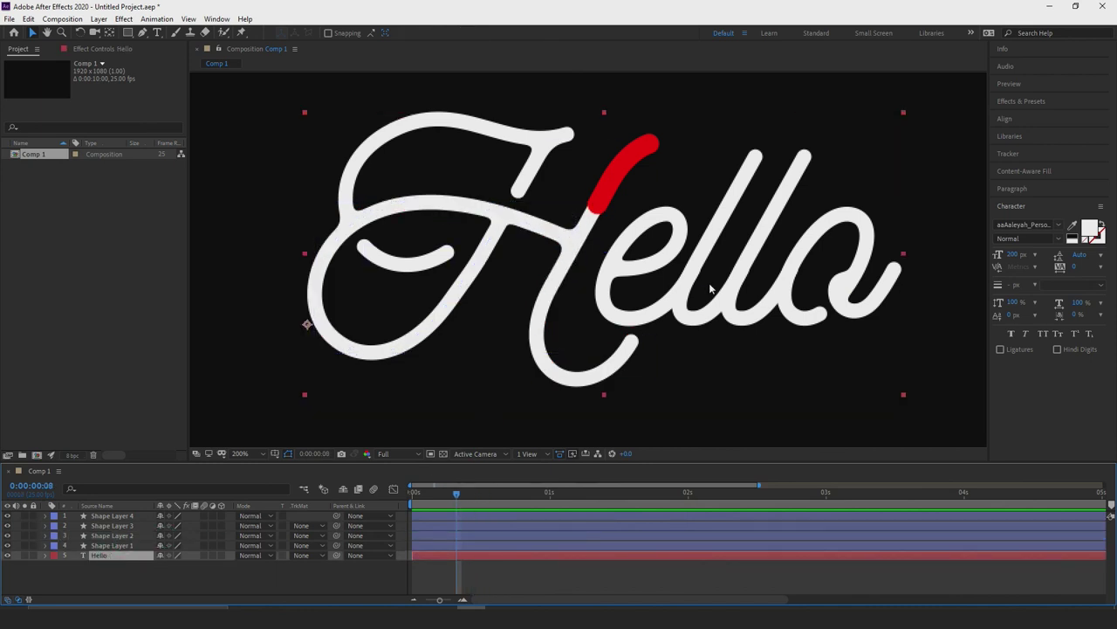
double_click(791, 262)
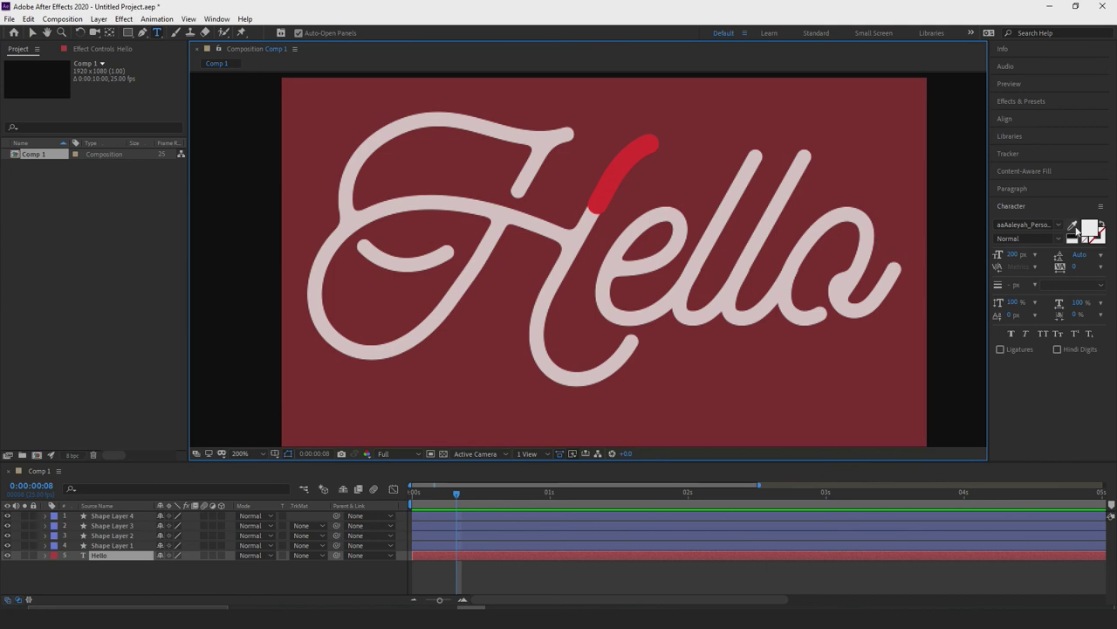
click(1086, 227)
drag(864, 297, 865, 310)
drag(838, 227, 849, 188)
click(955, 190)
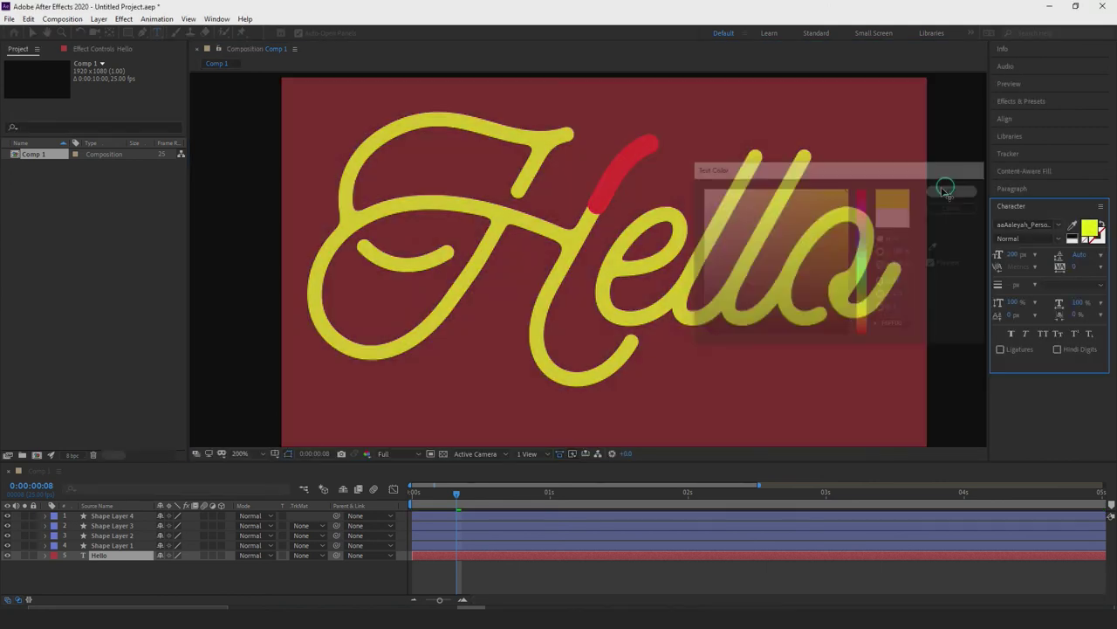
click(245, 583)
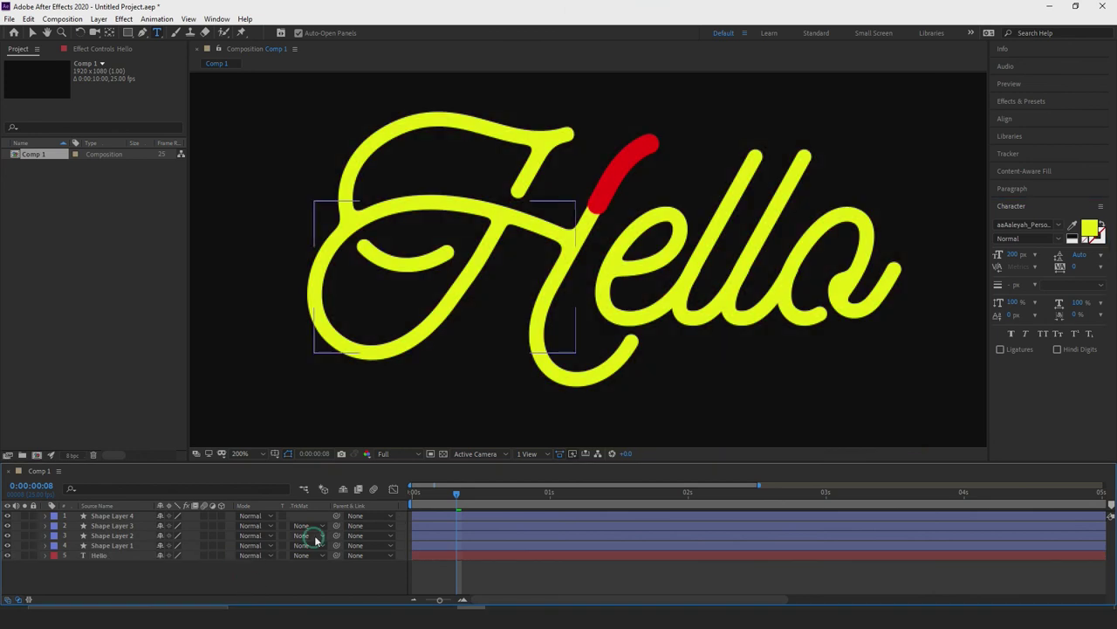
- Pre-compose Shape Layers 1 to 4 into a new composition named "Mask layer", with the current time at 0:00:00:00
drag(455, 496, 412, 494)
click(151, 547)
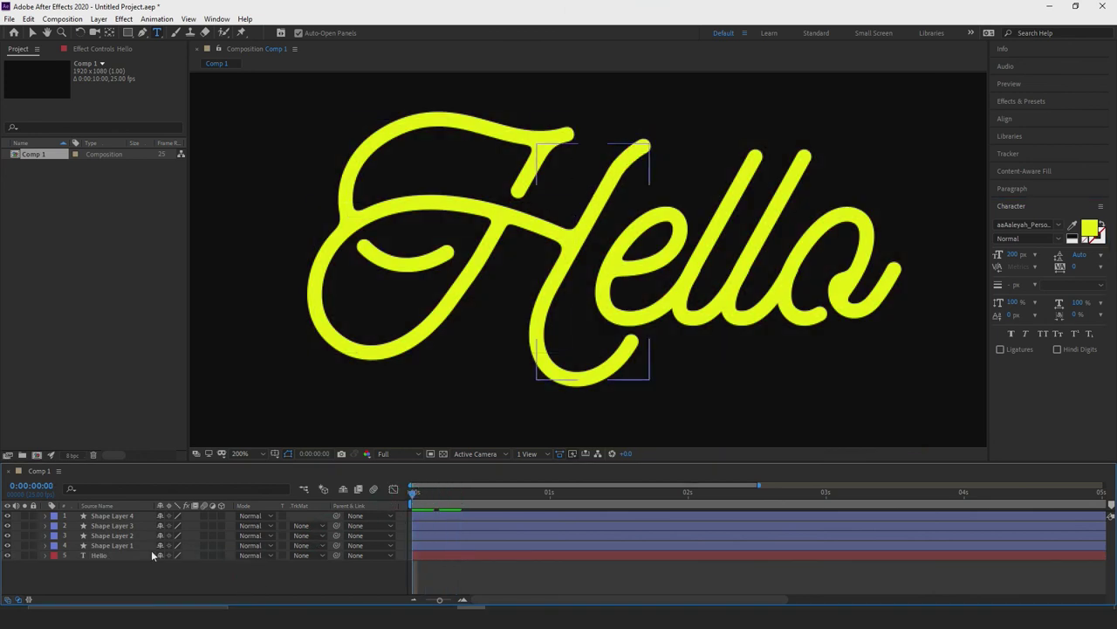
click(120, 554)
click(118, 545)
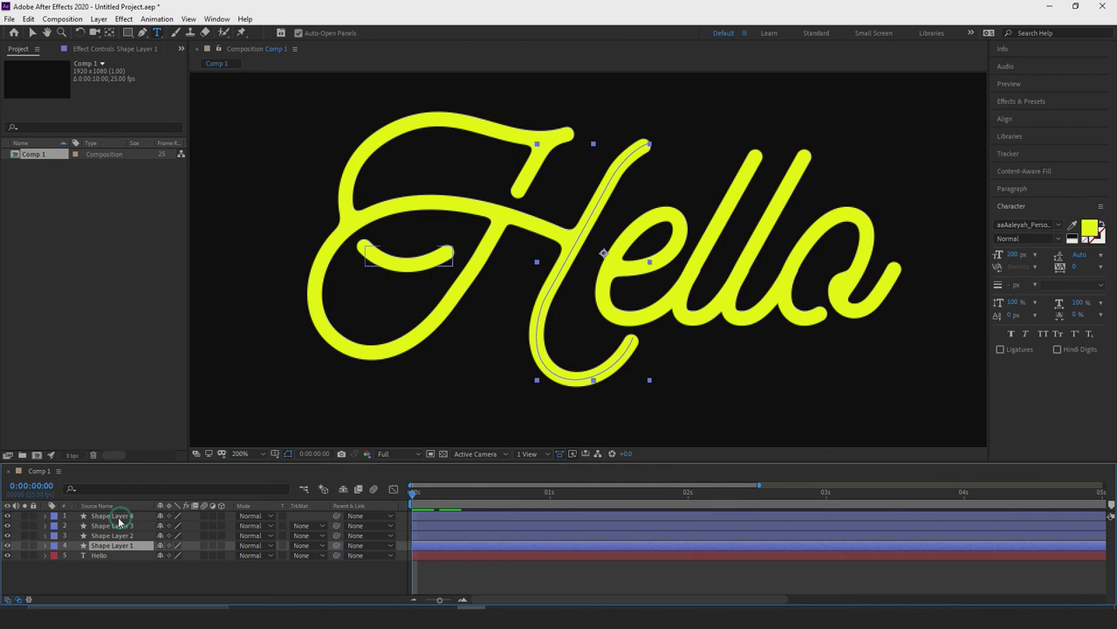
shift+click(114, 515)
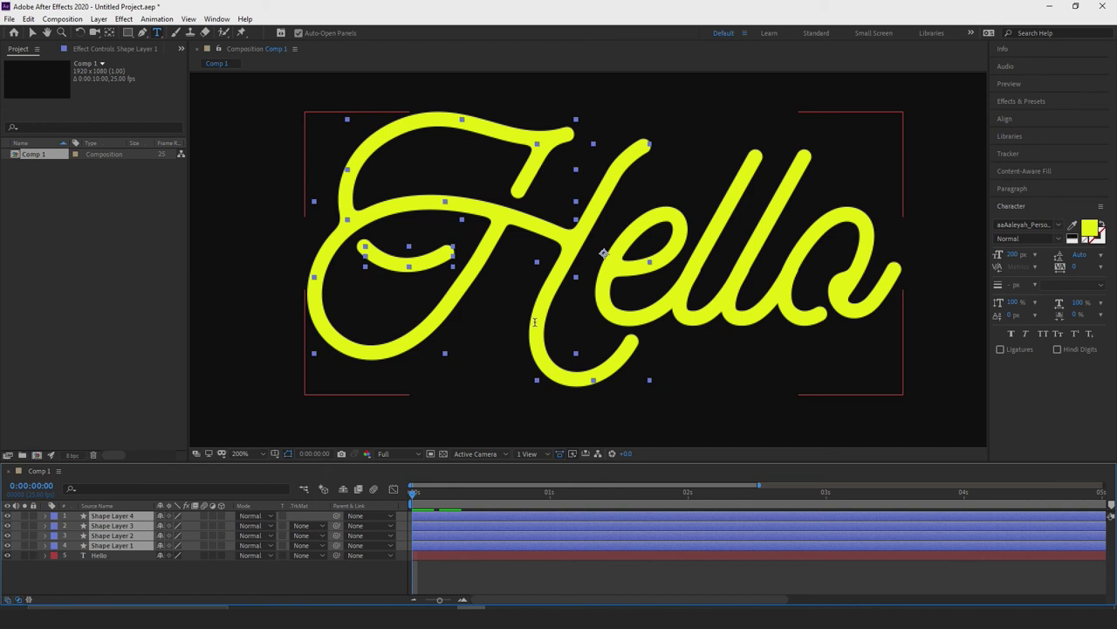
mouse_move(413, 492)
mouse_down()
mouse_move(530, 494)
mouse_move(424, 494)
mouse_move(378, 519)
mouse_up()
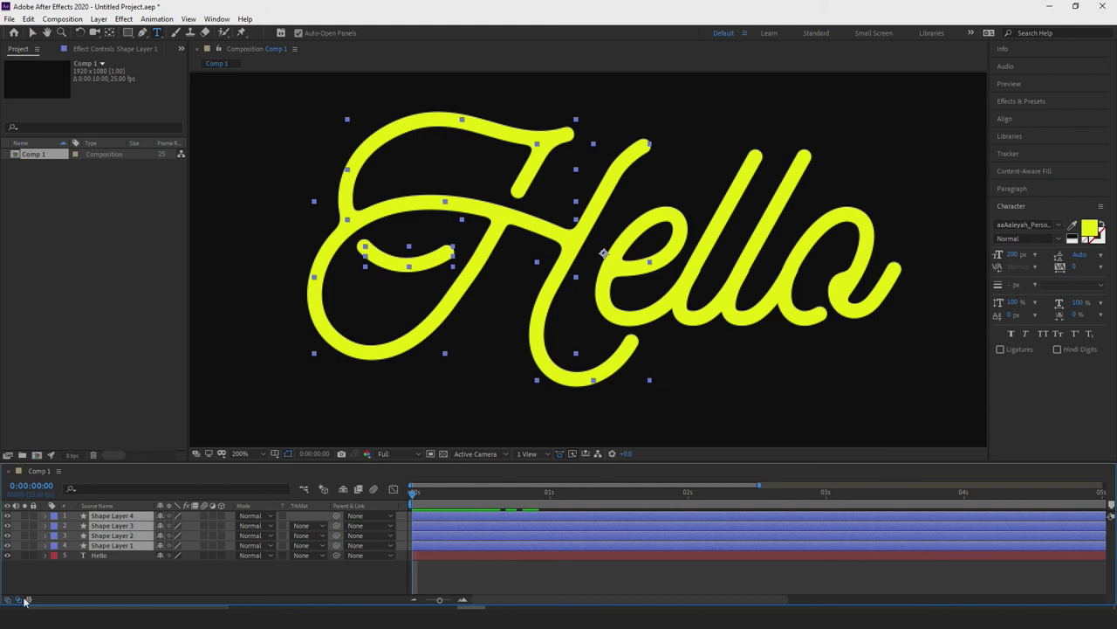
right_click(113, 521)
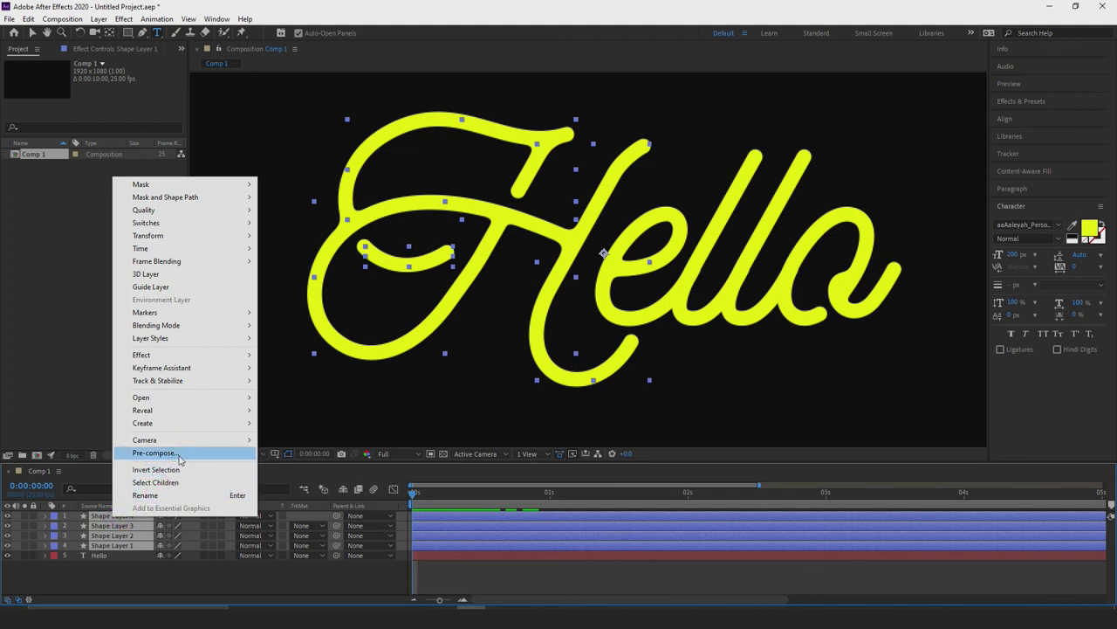
click(187, 459)
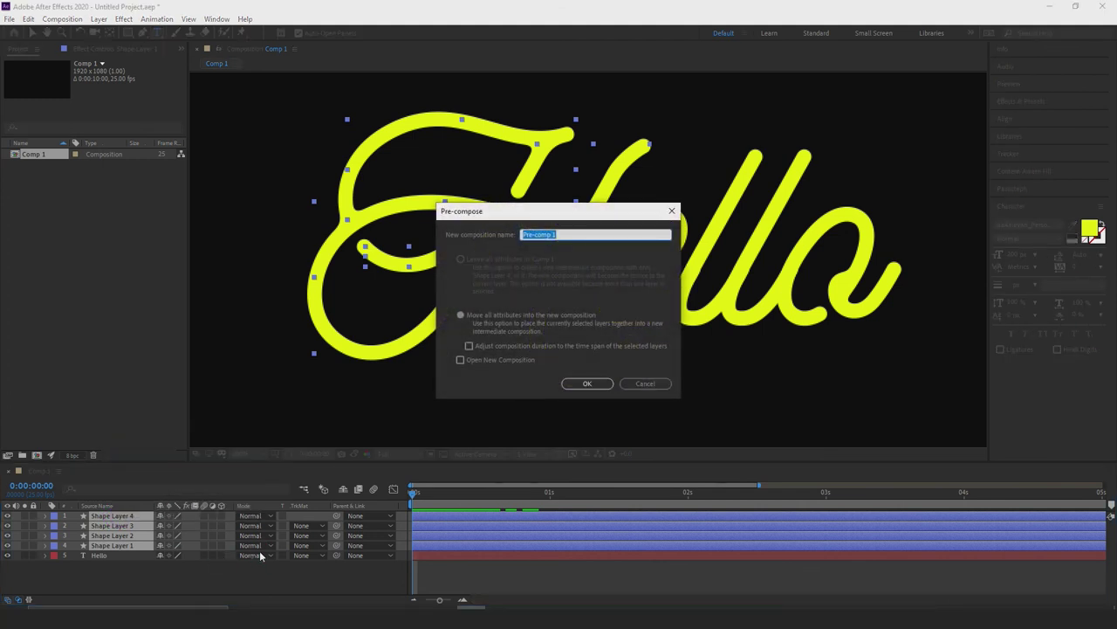
text(Ma)
key(Return)
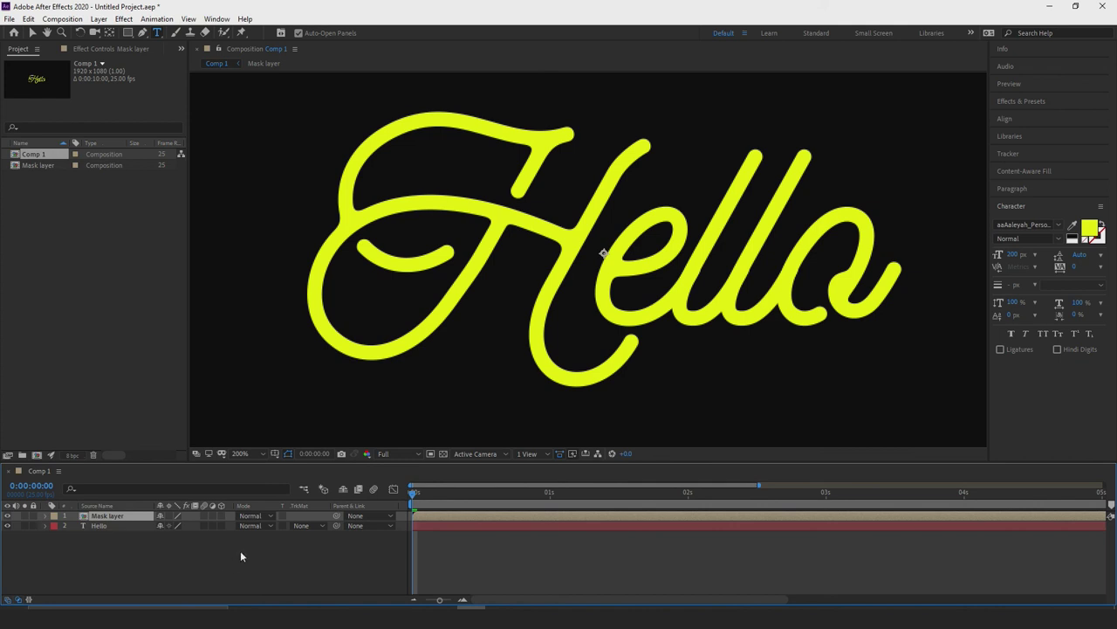
- Set the Hello text layer's track matte to Alpha Matte "Mask layer" and show the matte options again
click(317, 525)
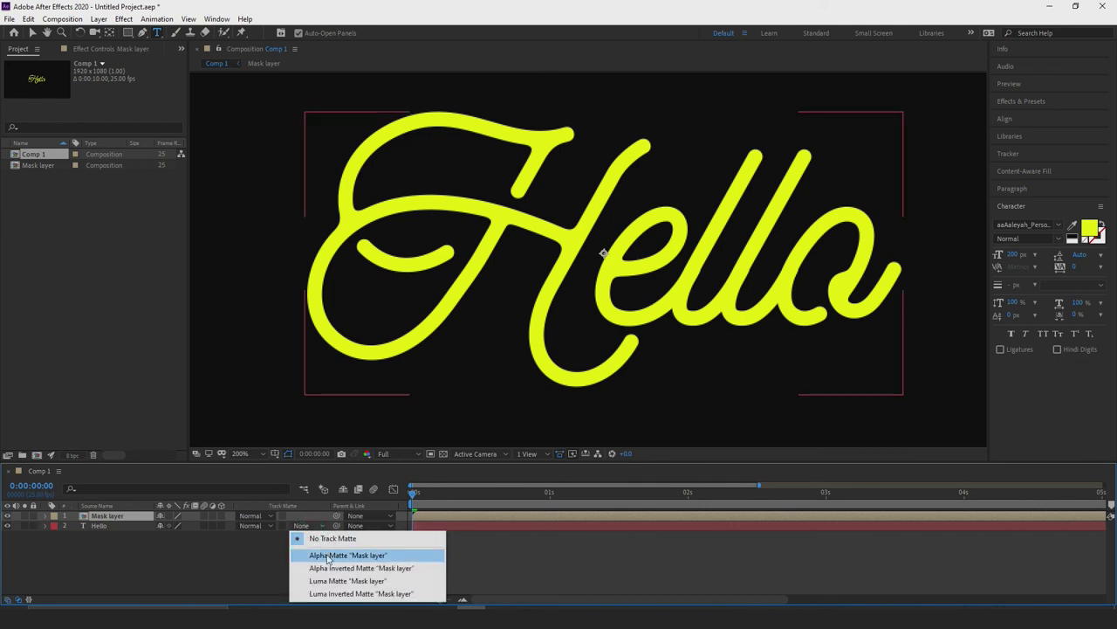
click(327, 555)
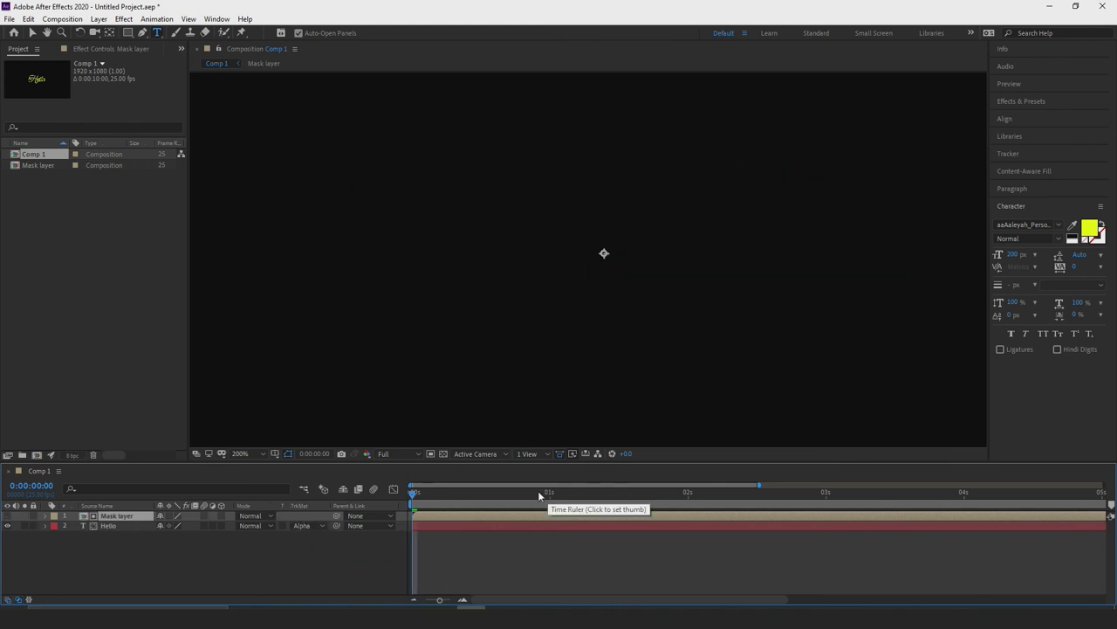
click(301, 525)
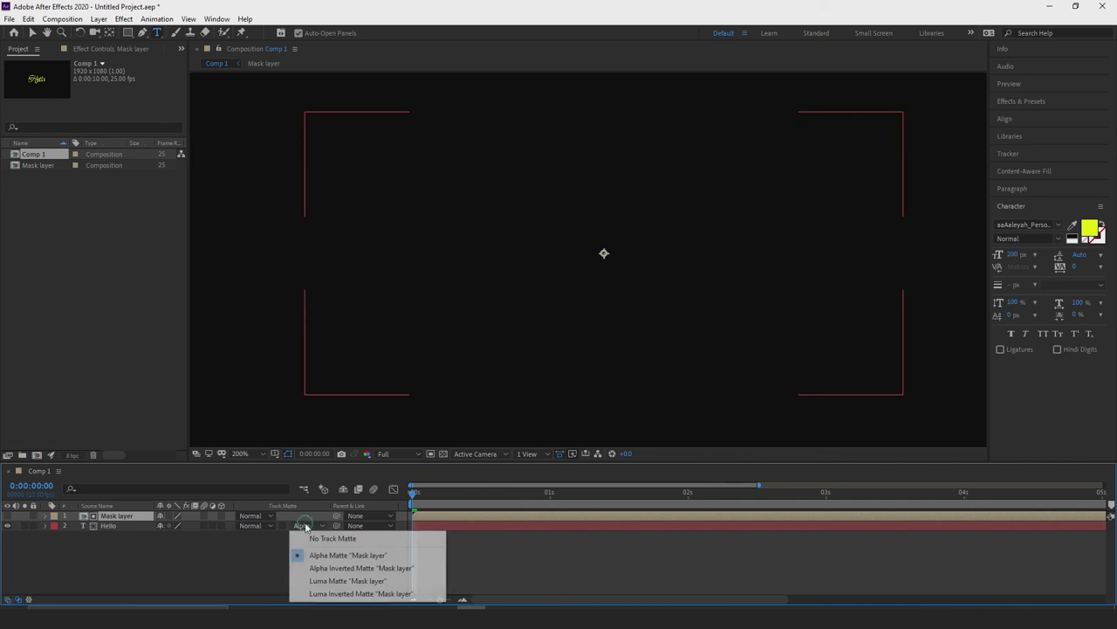
- Remove the Hello layer's track matte, scrub through the animation to 0:00:02:09 and return to the start
click(316, 538)
click(527, 393)
drag(413, 491, 739, 494)
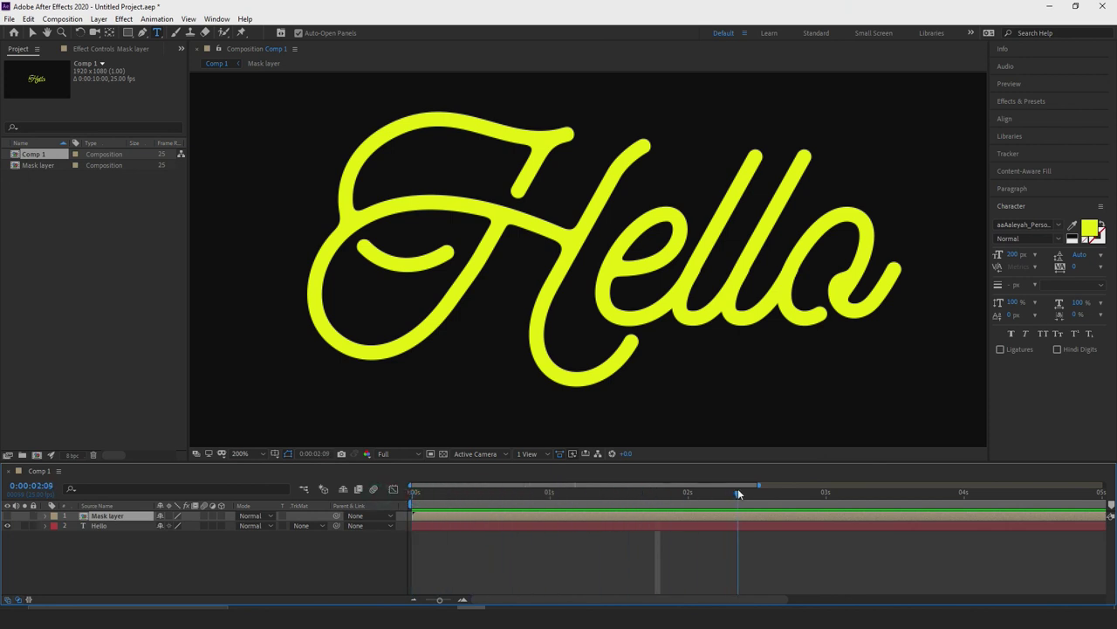
key(Home)
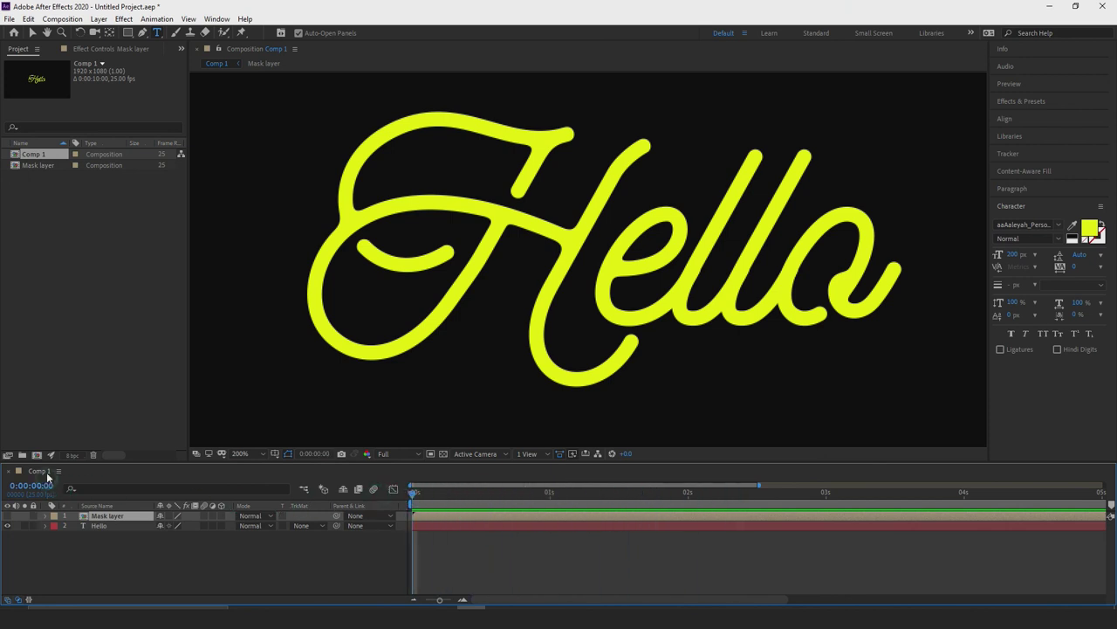
- Open the Mask layer composition, return to Comp 1 and turn on the Mask layer's visibility
double_click(98, 516)
click(39, 471)
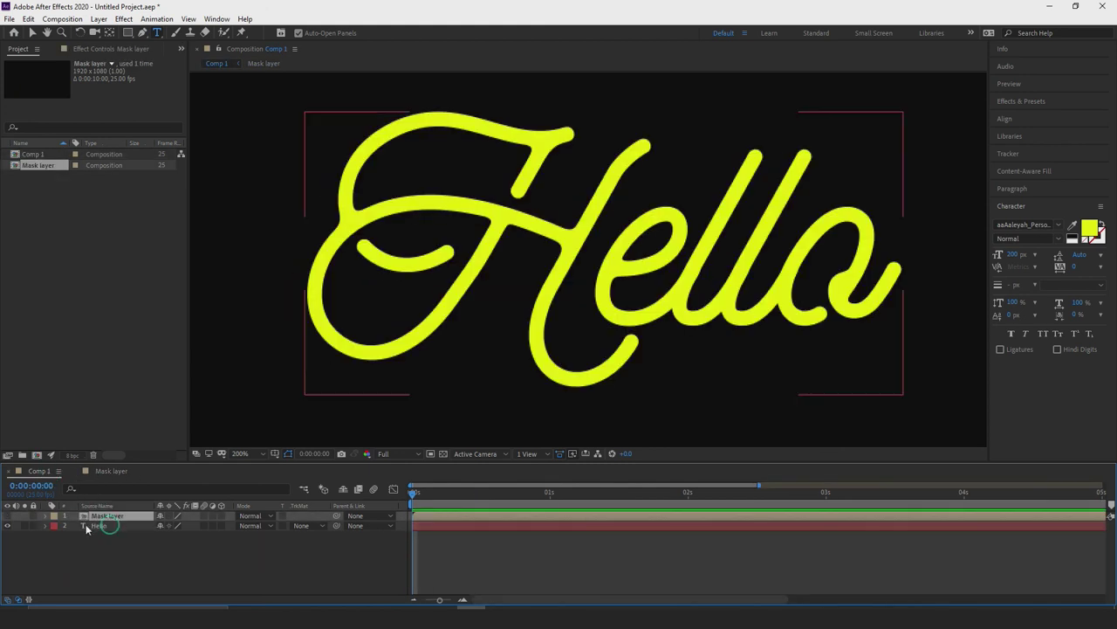
click(9, 516)
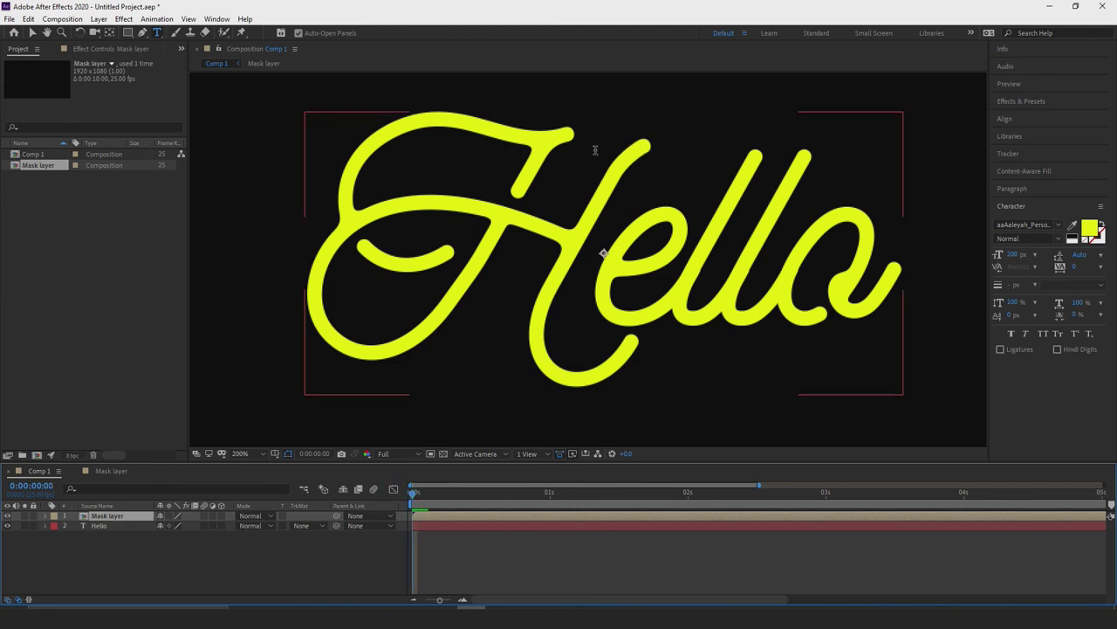
- Set the Hello layer's track matte to Alpha Matte "Mask layer", play the animation and set the current time to 0:00:00:14
click(308, 526)
click(322, 554)
mouse_move(428, 492)
mouse_down()
mouse_move(412, 492)
mouse_move(474, 491)
mouse_move(414, 487)
mouse_move(603, 458)
mouse_move(453, 478)
mouse_move(503, 458)
mouse_move(571, 459)
mouse_move(496, 448)
mouse_move(400, 457)
mouse_up()
key(space)
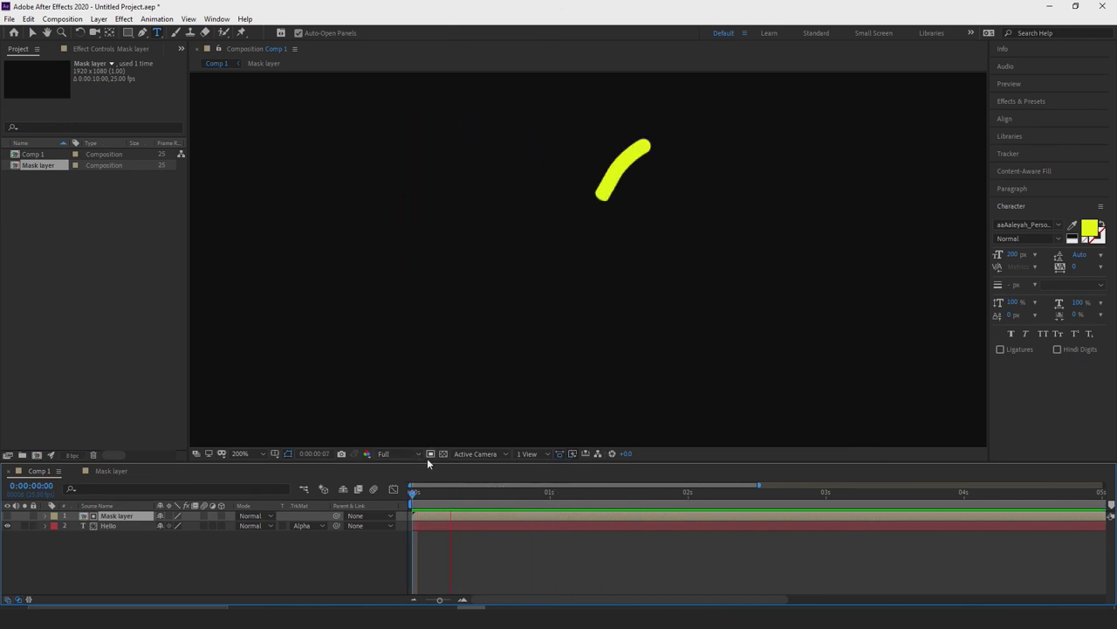
mouse_move(628, 493)
mouse_down()
mouse_move(460, 509)
mouse_move(490, 491)
mouse_up()
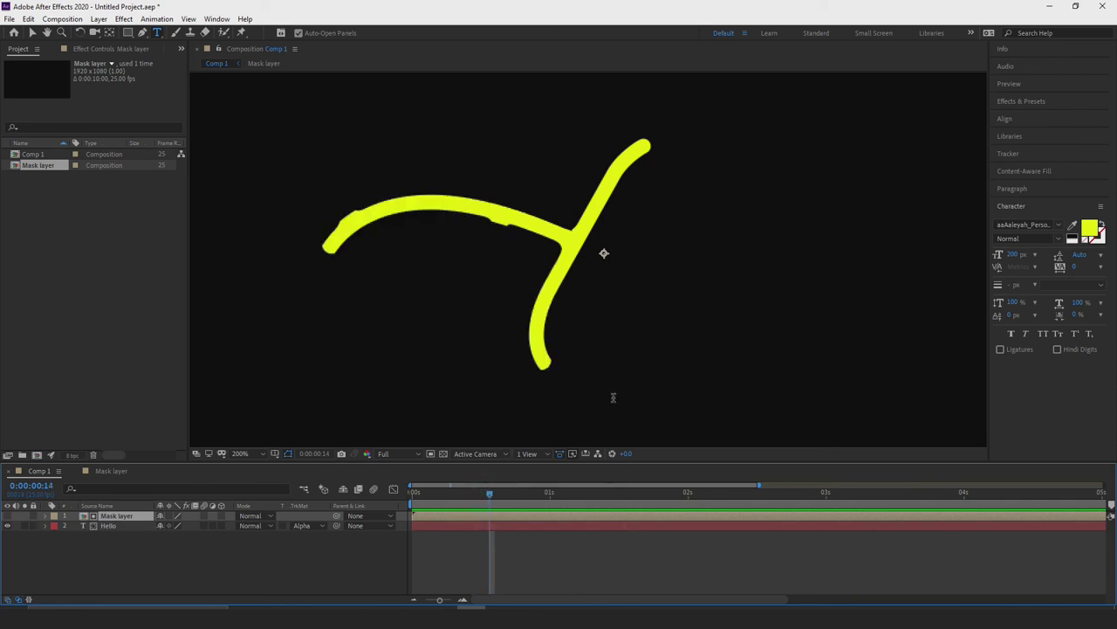
- Select the Hello text layer and switch to the Selection tool
click(512, 526)
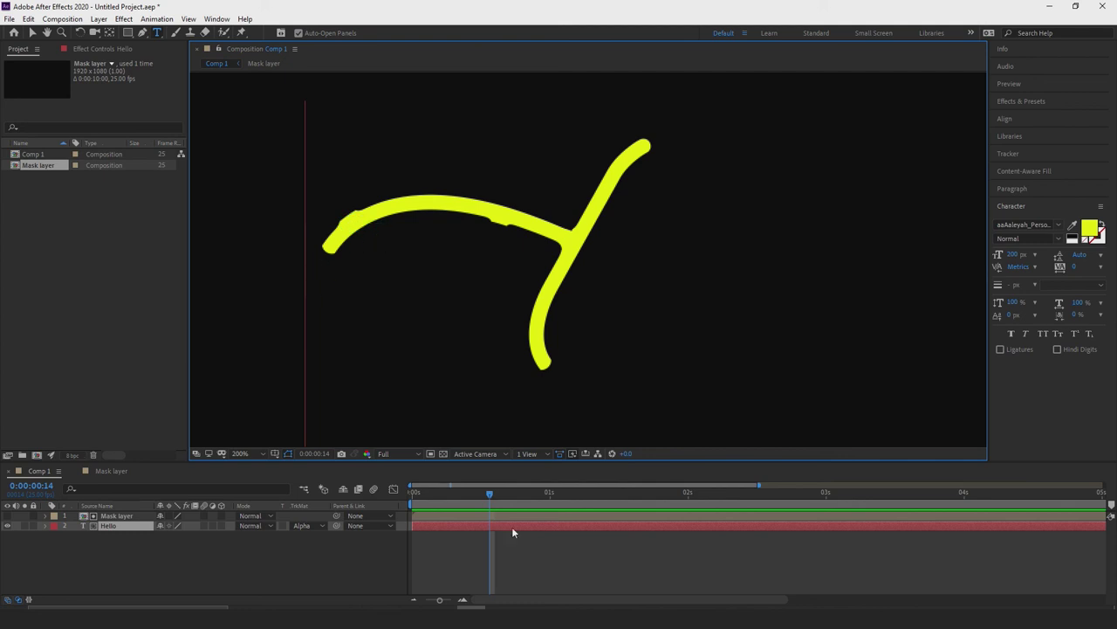
click(31, 32)
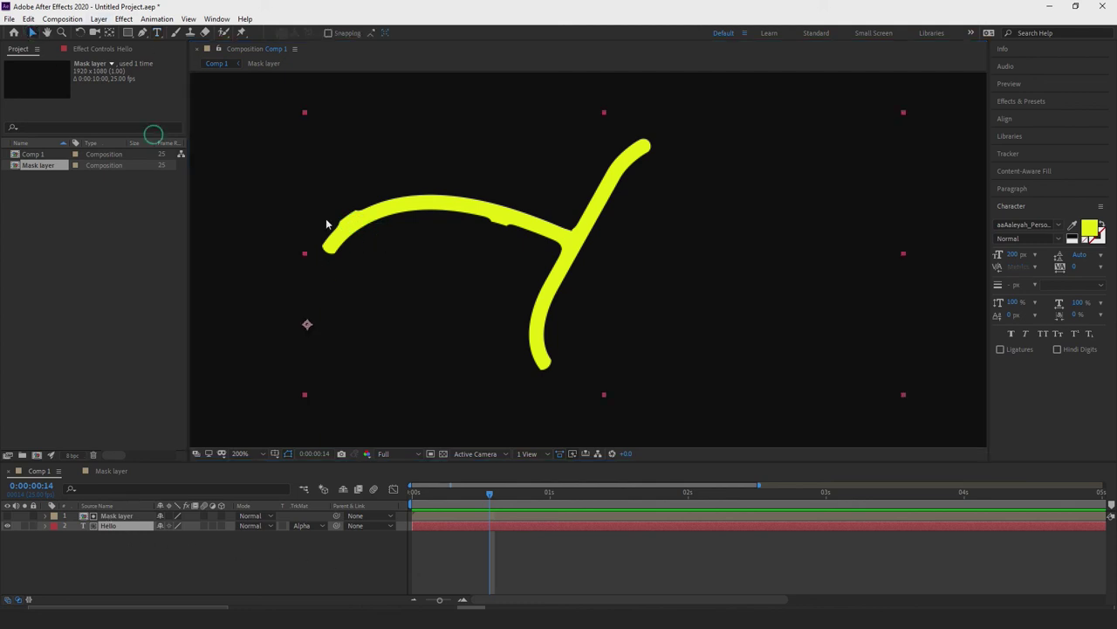
click(350, 219)
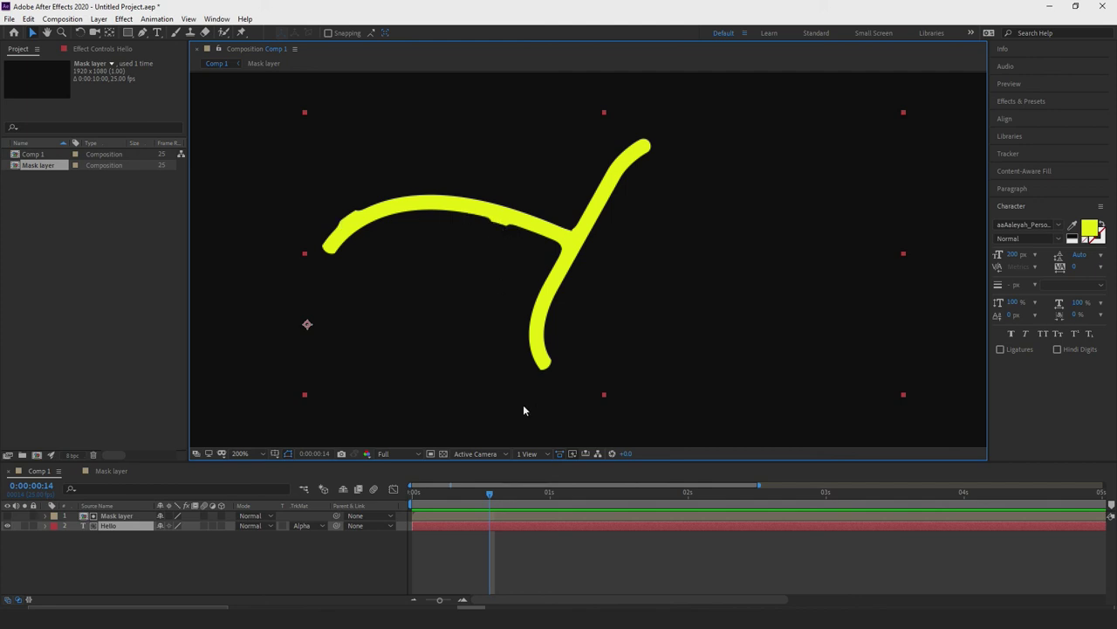
- Remove the Hello layer's track matte and show the Mask layer over the text at 0:00:00:13
click(311, 525)
click(314, 535)
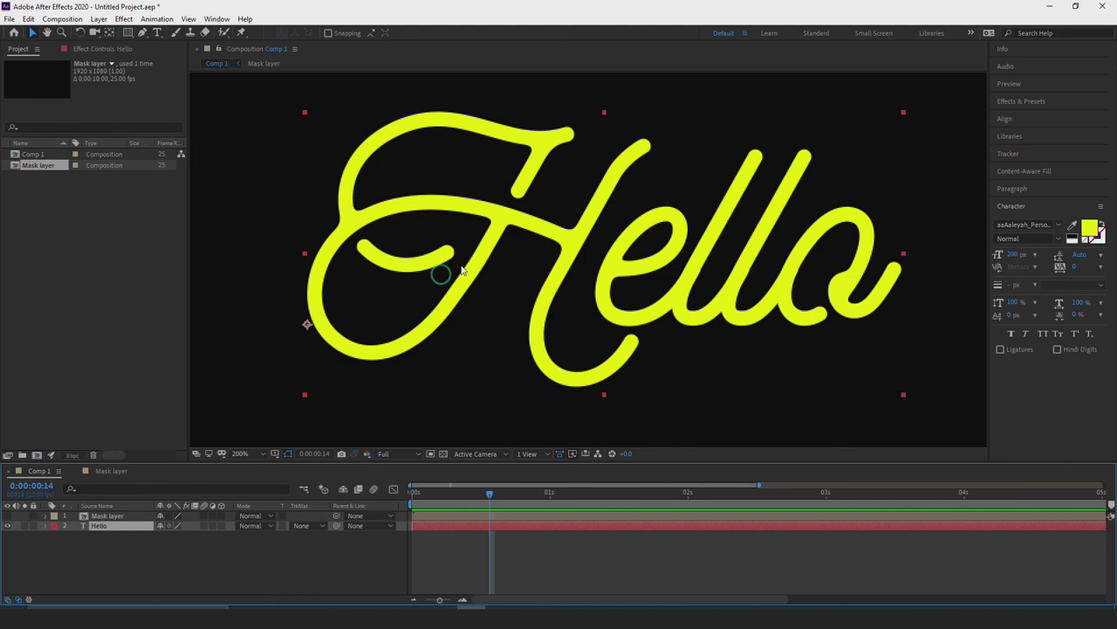
mouse_move(491, 491)
mouse_down()
mouse_move(454, 494)
mouse_move(487, 489)
mouse_up()
click(7, 515)
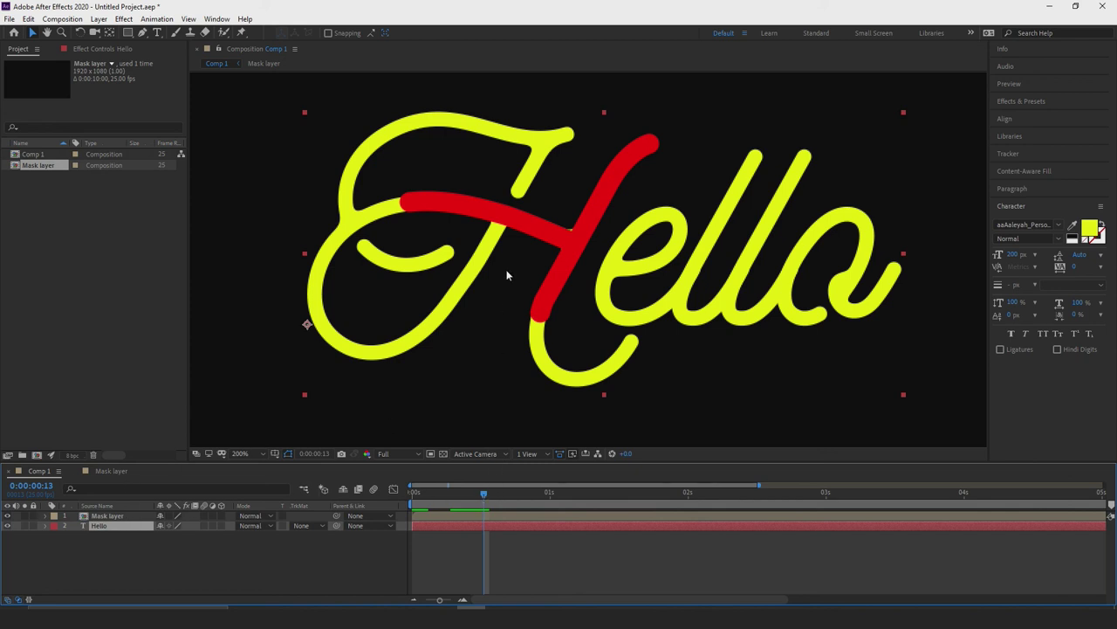
click(511, 222)
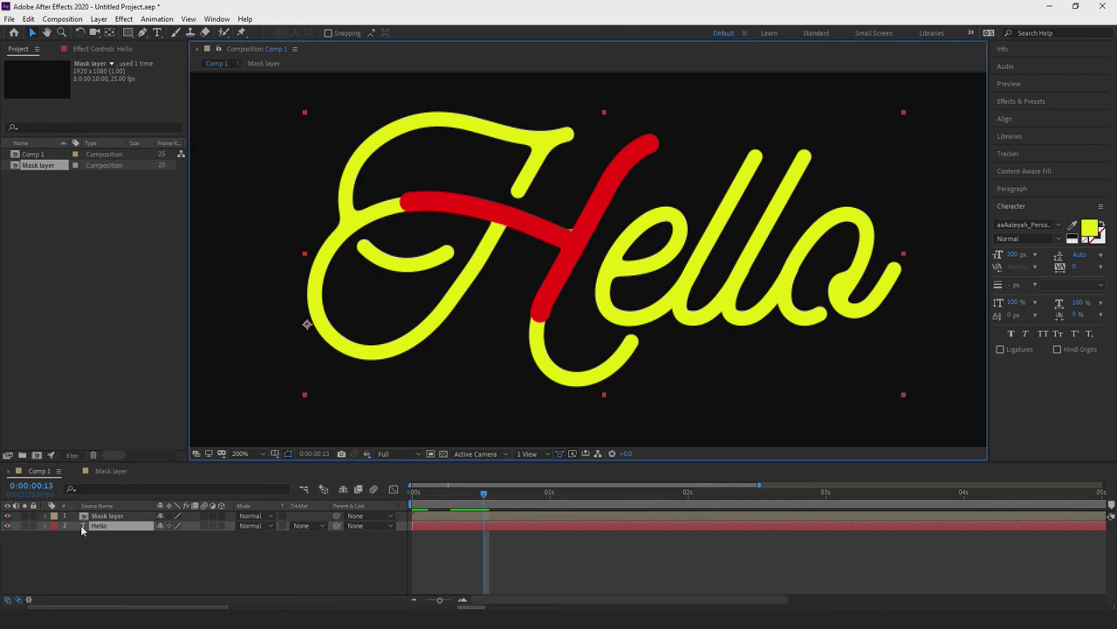
- Select Shape Layer 2 in the Mask layer composition and reduce its stroke width to 16 px
click(111, 471)
click(111, 525)
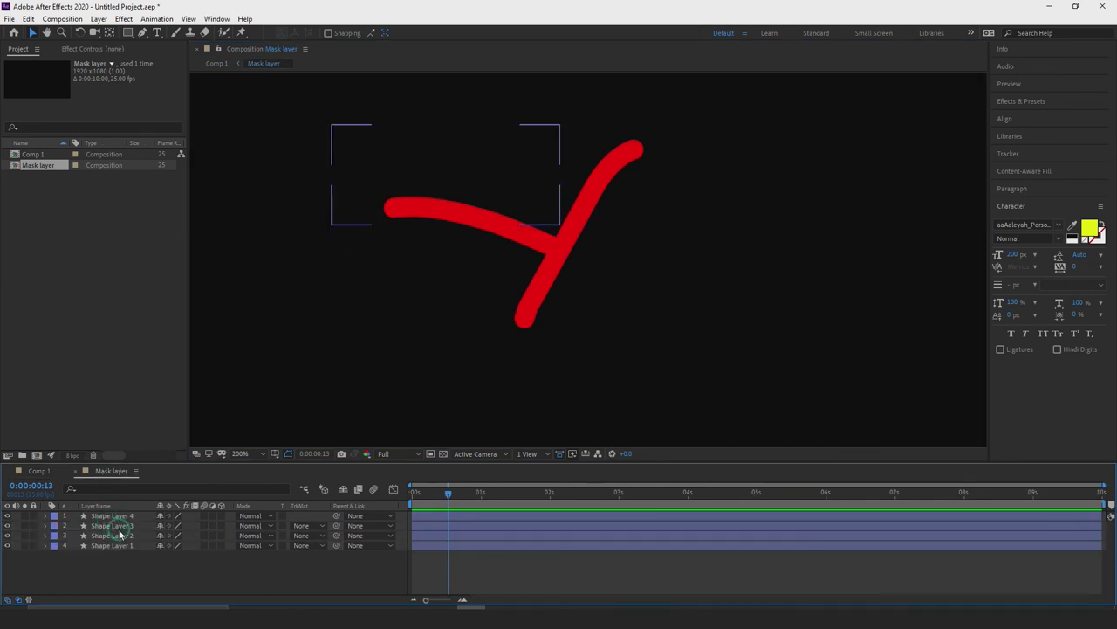
click(112, 536)
click(487, 34)
key(Return)
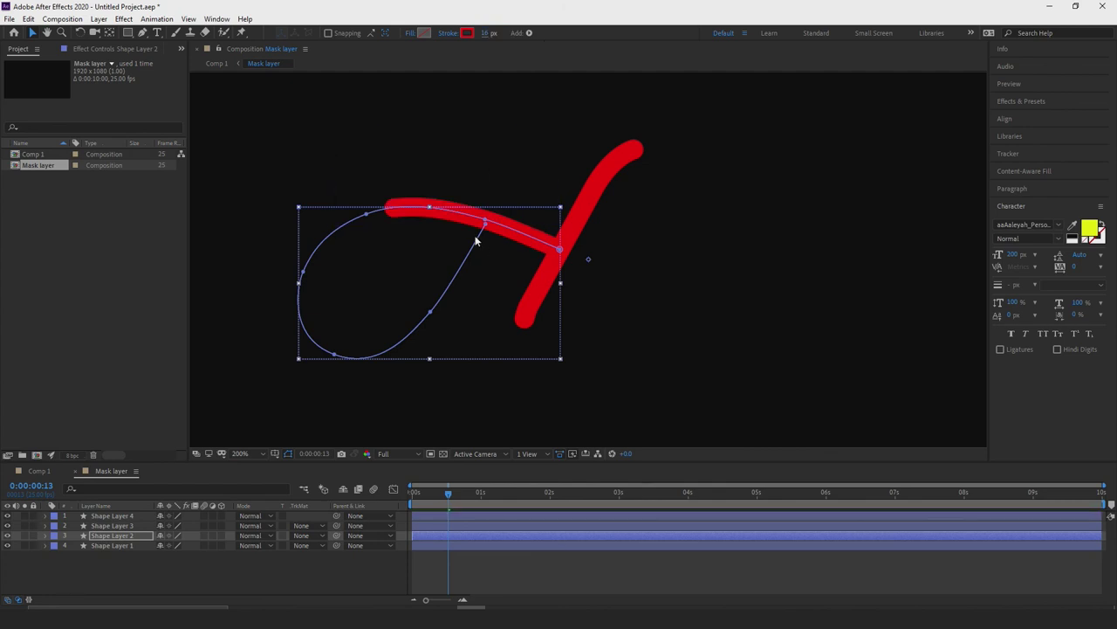
drag(483, 33, 482, 33)
- Return to Comp 1, set the Hello layer's track matte to Alpha Matte "Mask layer" and move the current time to 0:00:00:15
click(38, 471)
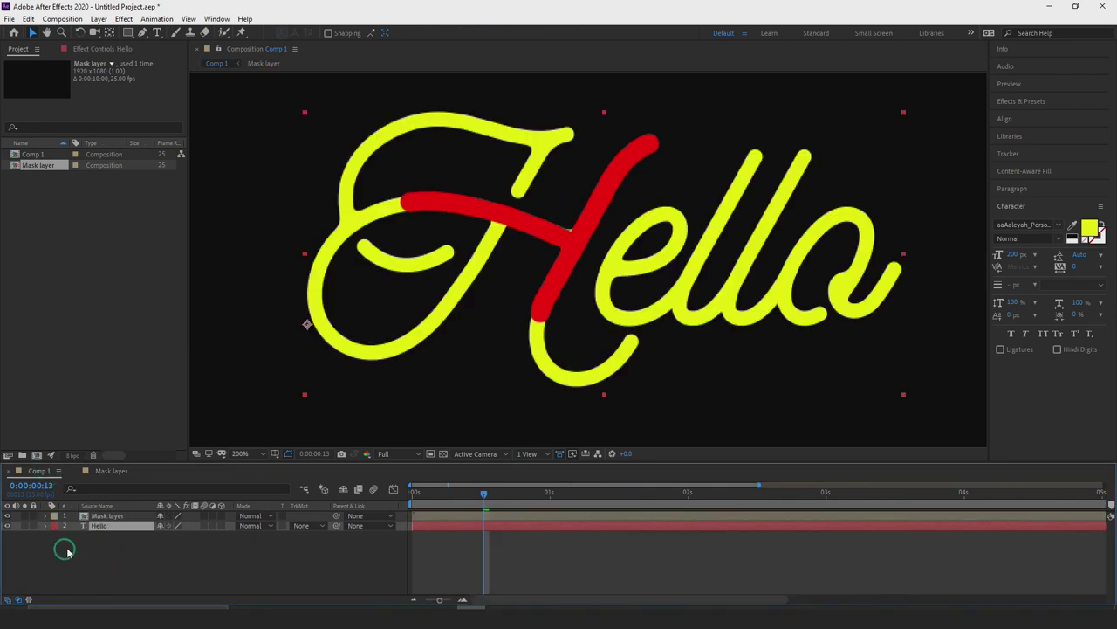
click(302, 525)
click(349, 553)
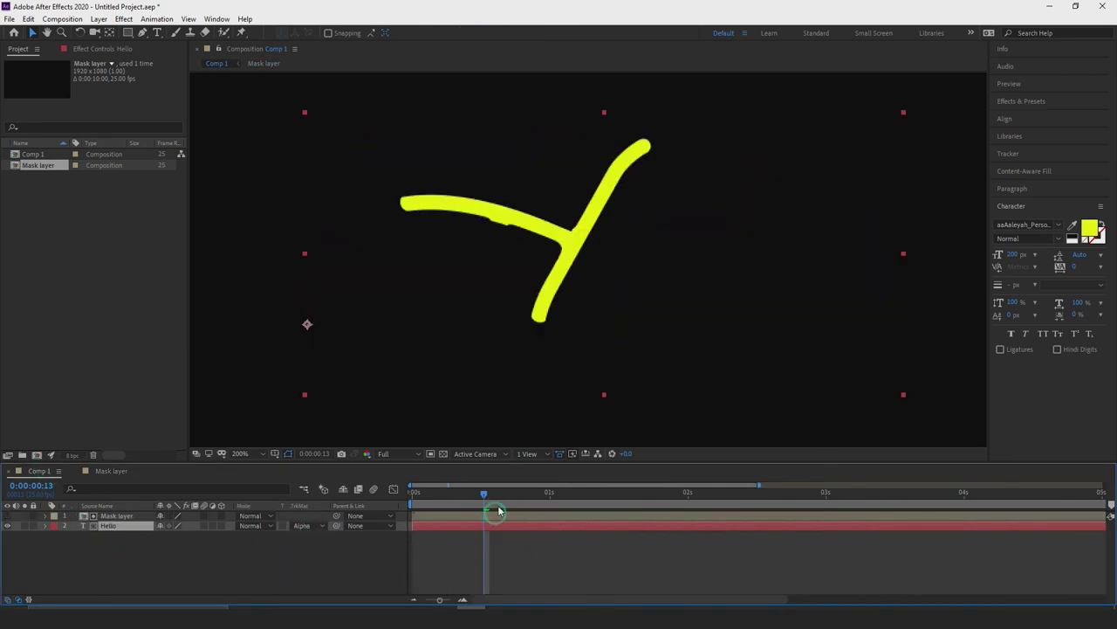
mouse_move(484, 491)
mouse_down()
mouse_move(466, 491)
mouse_move(495, 491)
mouse_up()
- Set Shape Layer 2's stroke width to 15 px in the Mask layer composition and check the H in Comp 1
click(111, 470)
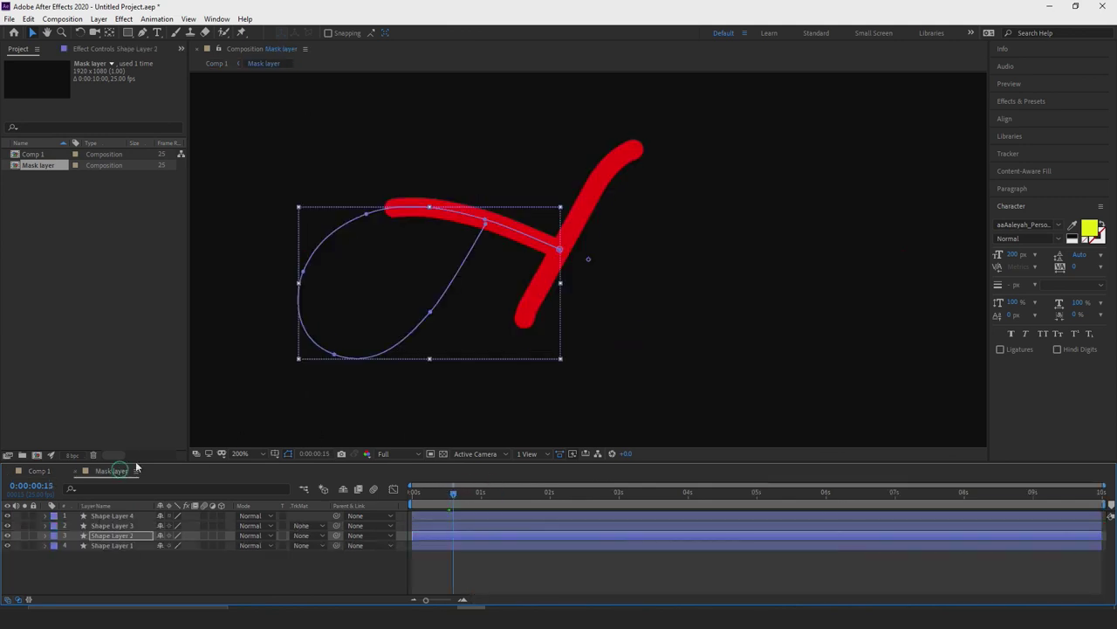
click(486, 33)
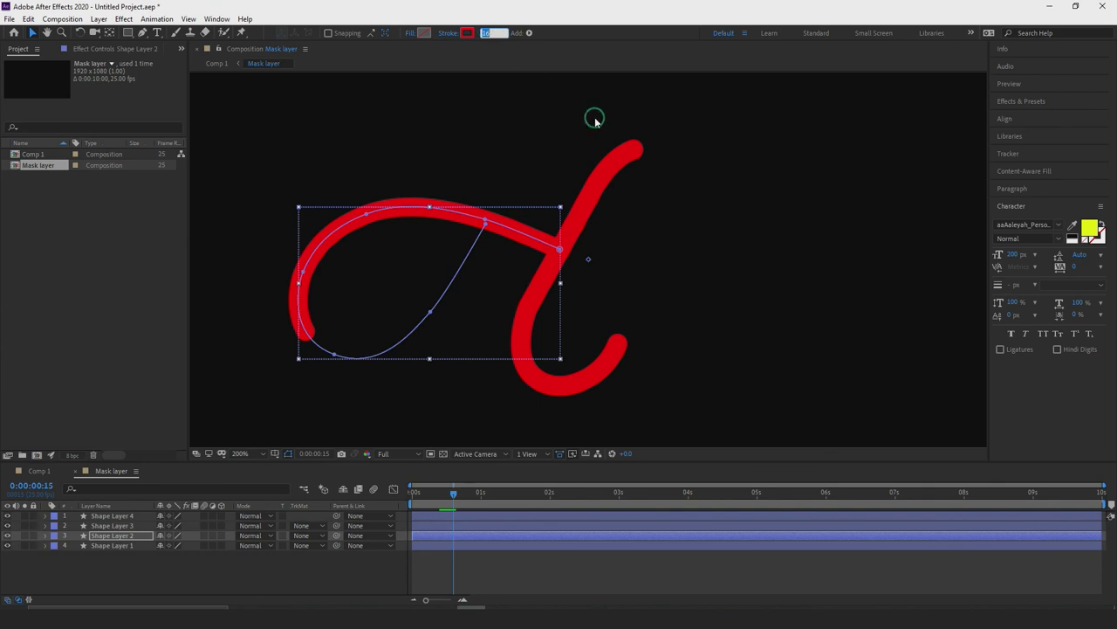
key(Return)
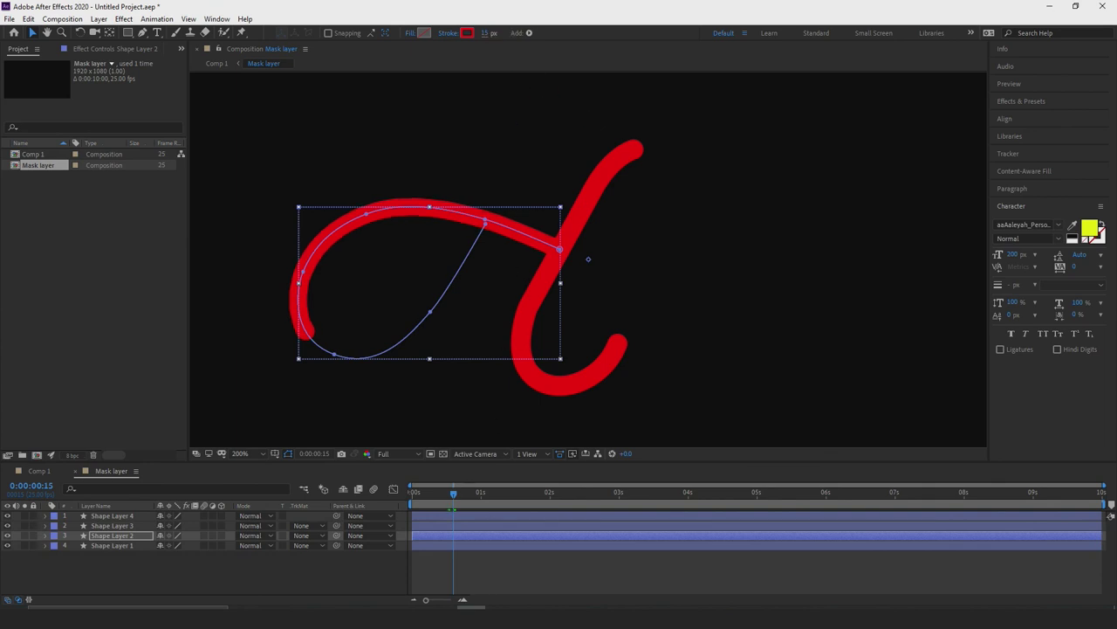
click(43, 471)
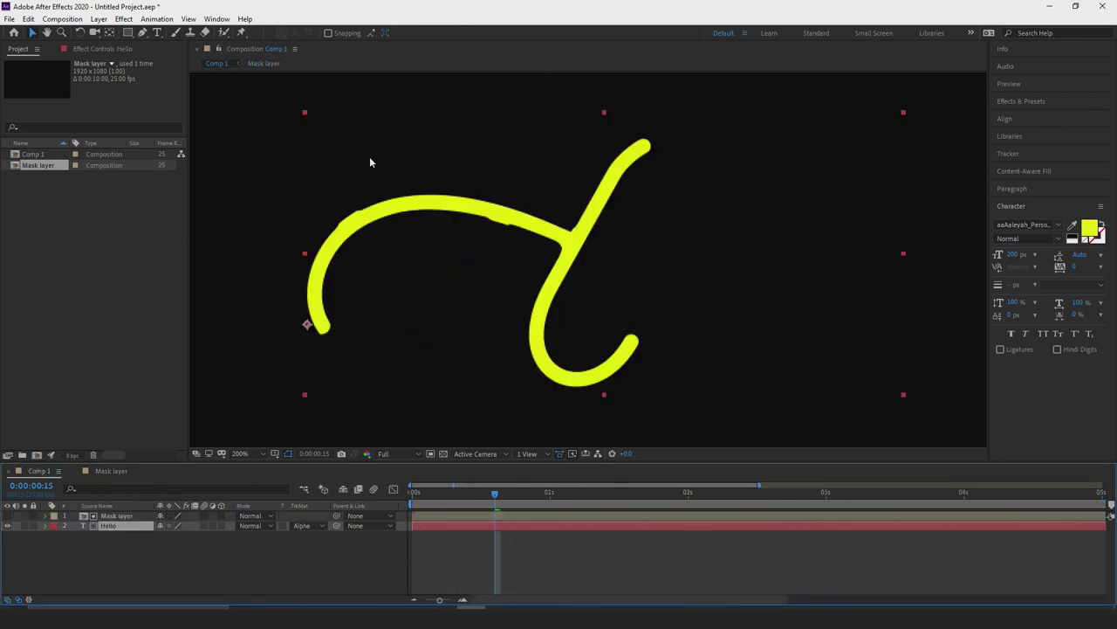
- Set Shape Layer 2's stroke width to 13 px in the Mask layer composition and check the H's edges in Comp 1
click(111, 471)
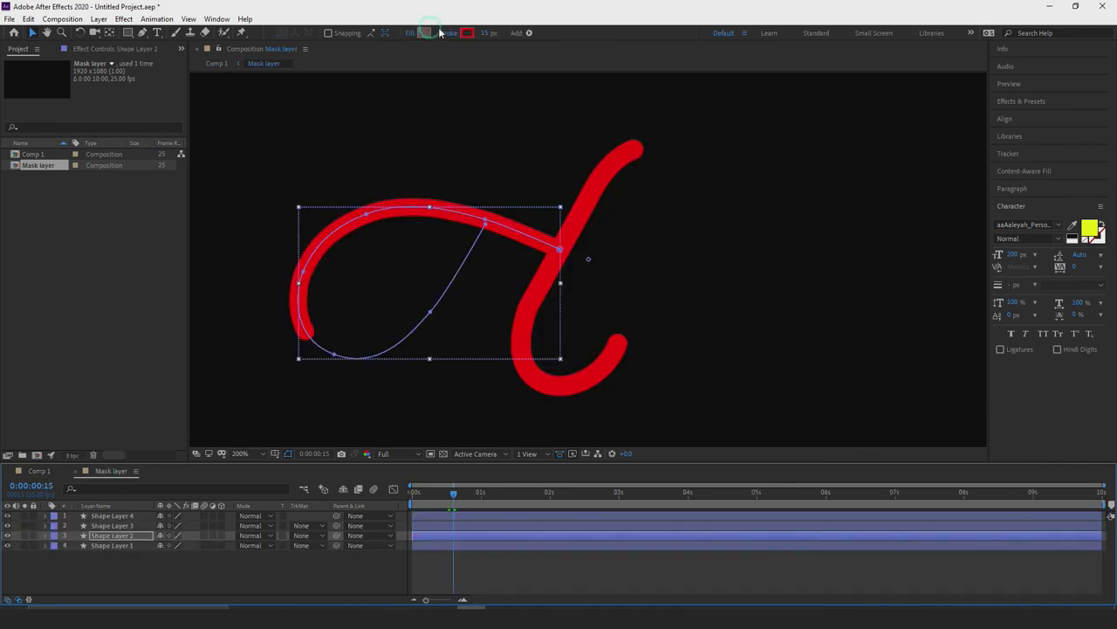
click(491, 33)
text(13)
key(Return)
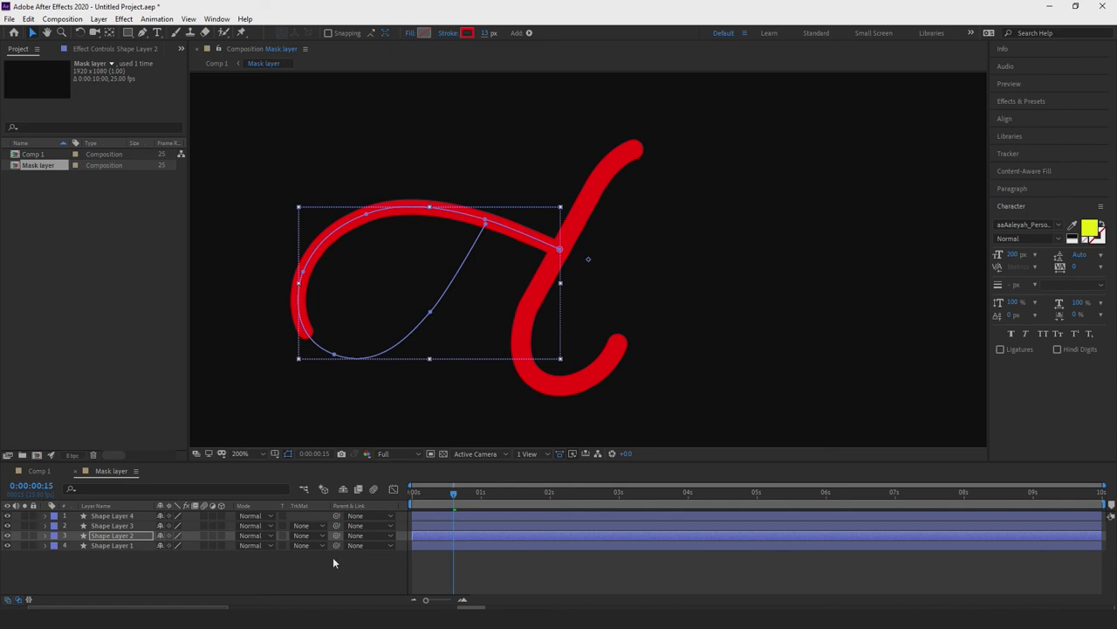
click(42, 471)
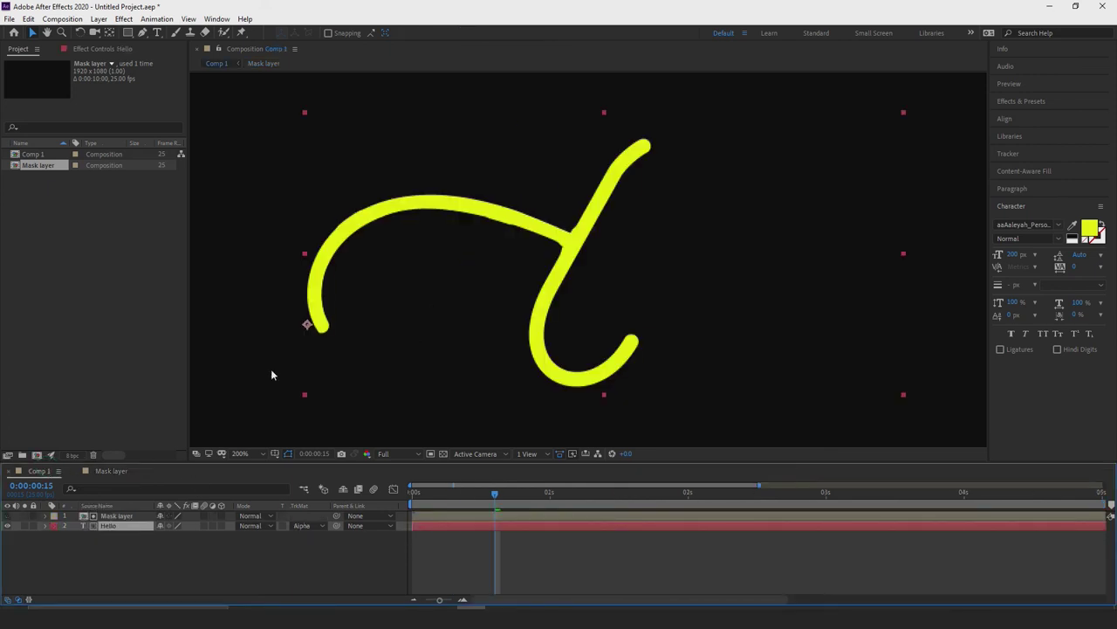
mouse_move(493, 499)
mouse_down()
mouse_move(615, 461)
mouse_move(452, 498)
mouse_move(494, 486)
mouse_up()
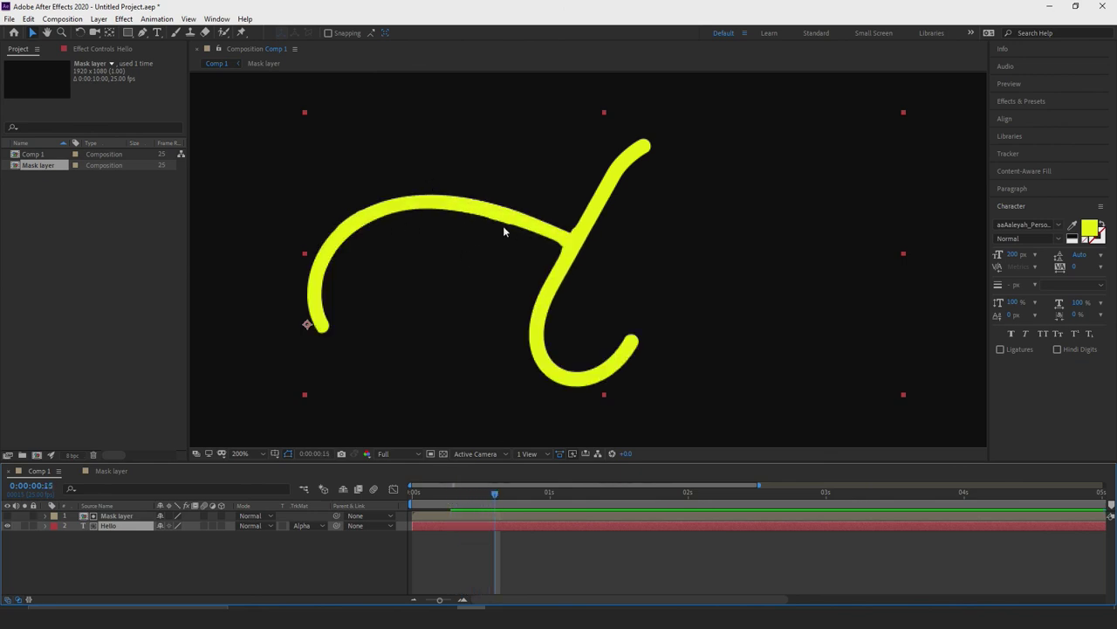
- Play the handwriting animation from the start several times, including with the whole composition in view
mouse_move(495, 499)
mouse_down()
mouse_move(524, 474)
mouse_move(432, 478)
mouse_up()
key(space)
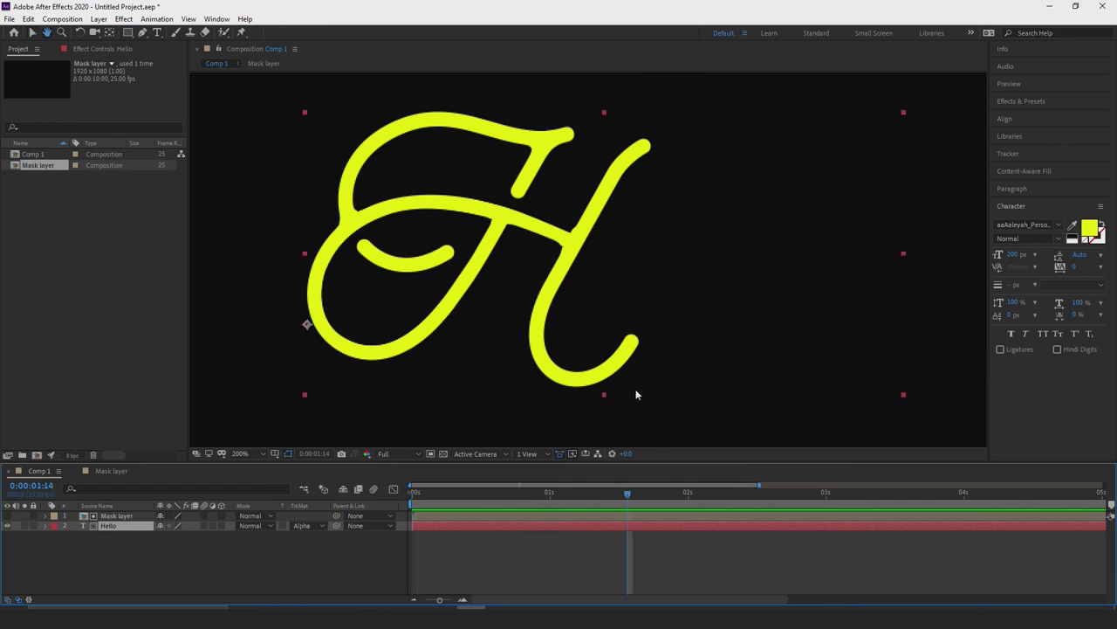
scroll(650, 288, down, 4)
drag(650, 297, 625, 281)
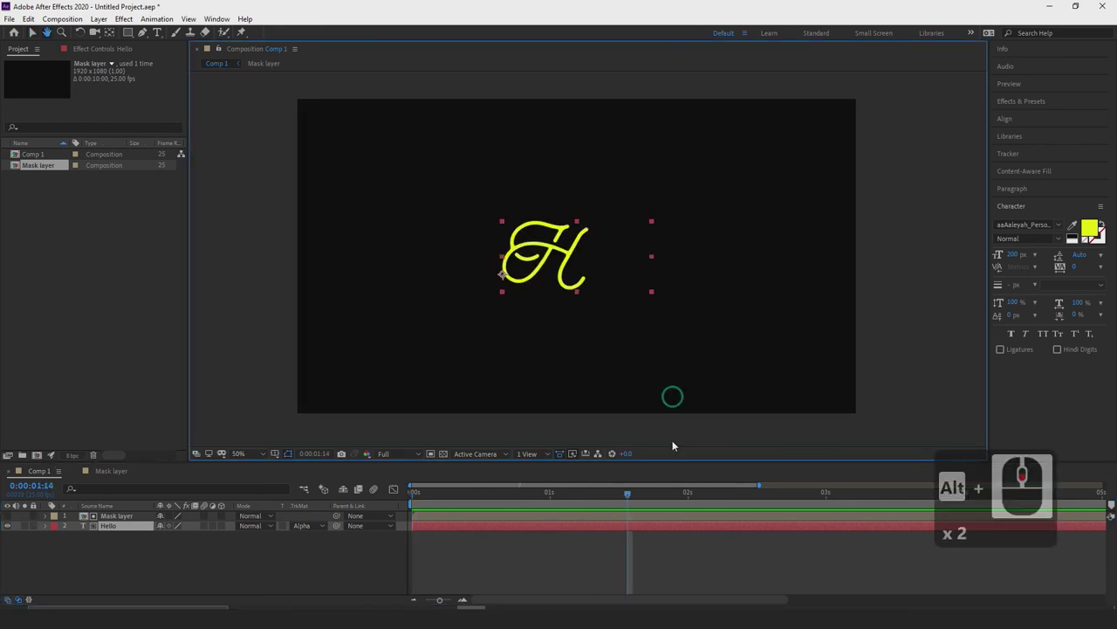
drag(627, 491, 404, 504)
key(space)
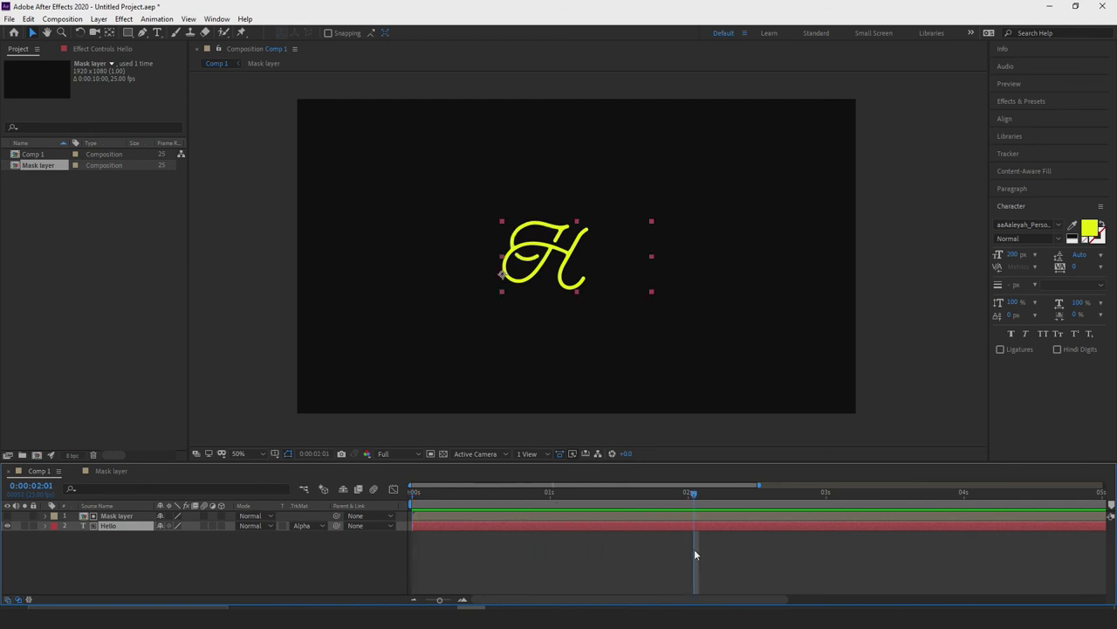
mouse_move(692, 490)
mouse_down()
mouse_move(439, 494)
mouse_move(529, 495)
mouse_move(454, 496)
mouse_move(577, 479)
mouse_move(583, 489)
mouse_move(409, 493)
mouse_move(580, 477)
mouse_move(492, 481)
mouse_move(546, 469)
mouse_move(413, 493)
mouse_up()
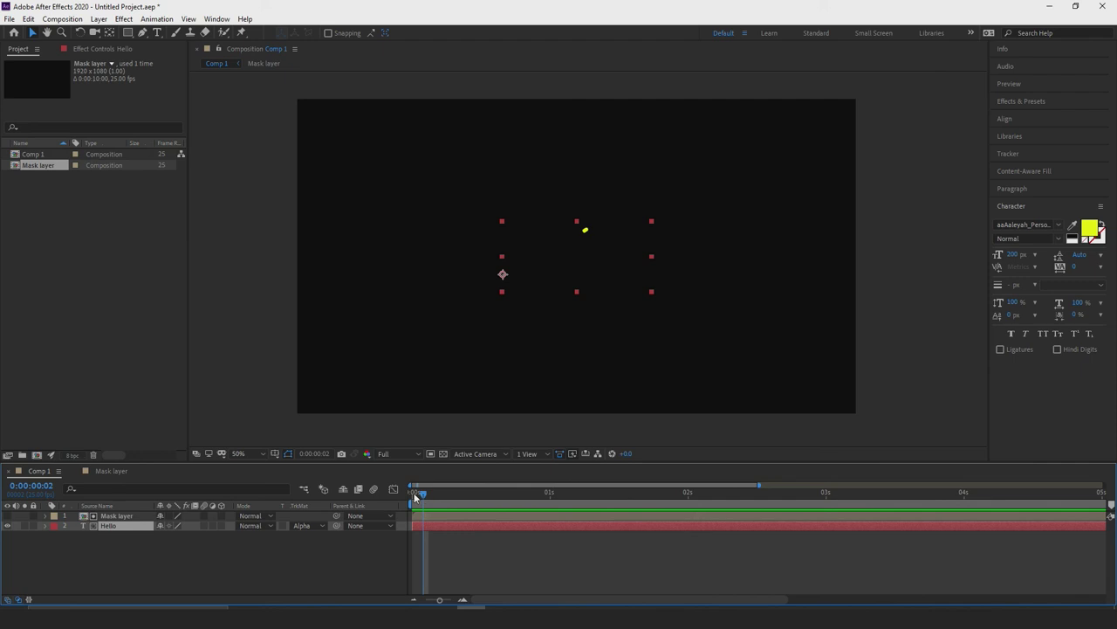
click(372, 490)
key(space)
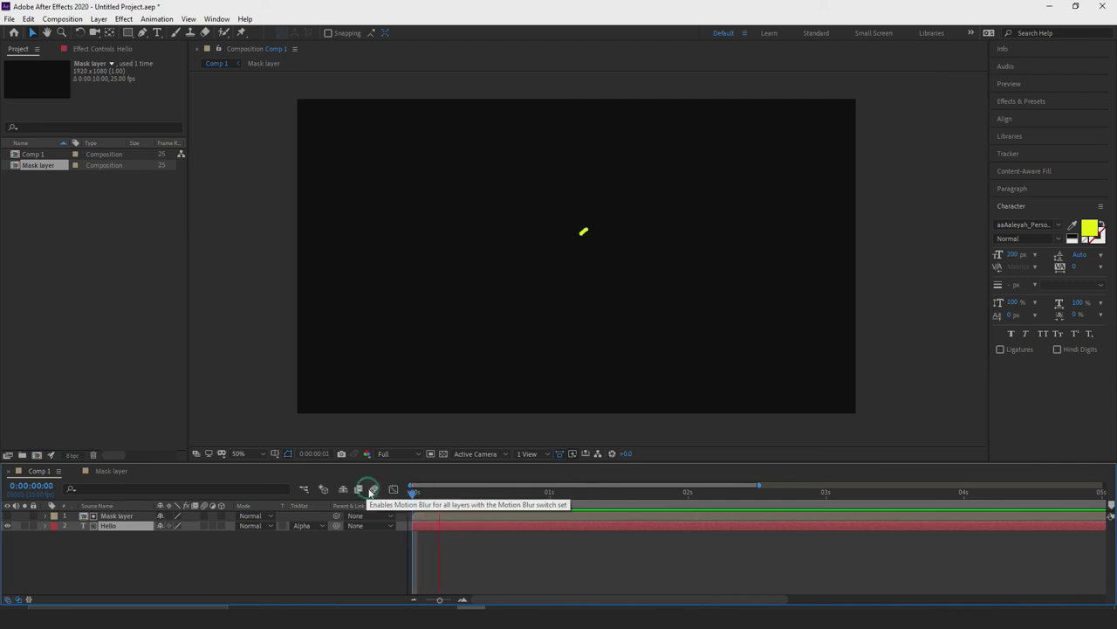
key(space)
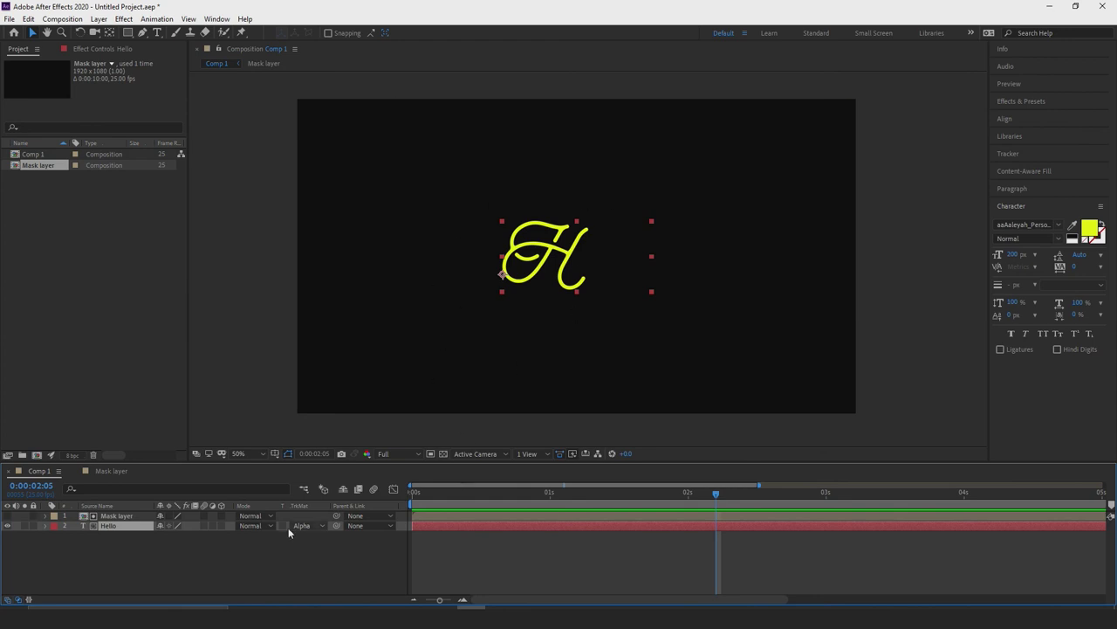
- Turn on the transparency grid in the composition view, toggling it off and on to compare
click(444, 454)
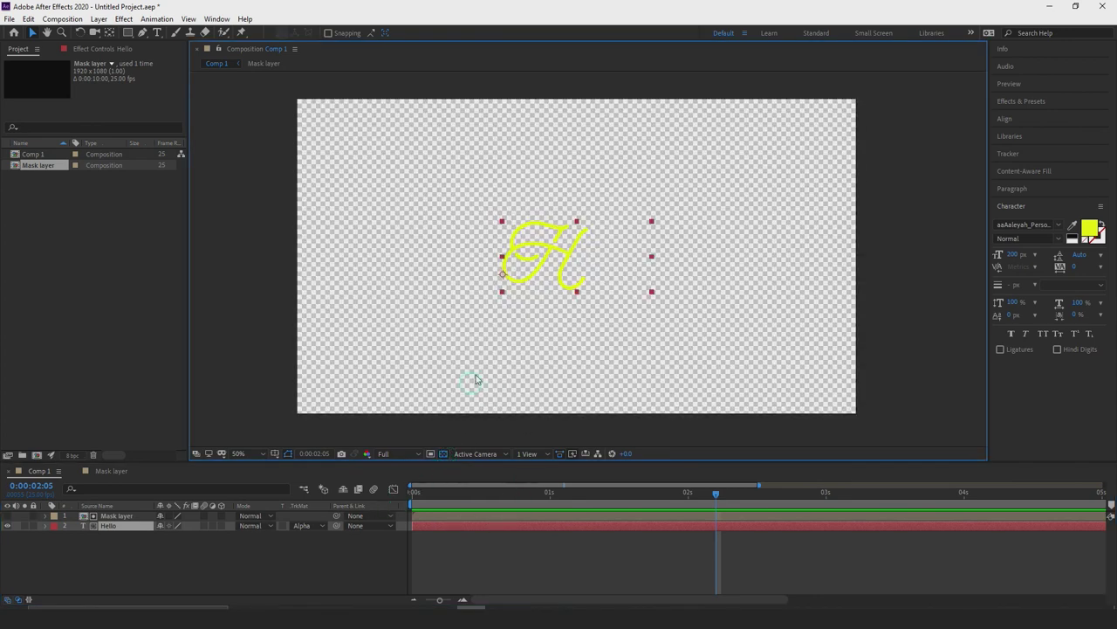
click(443, 454)
click(443, 454)
click(443, 454)
click(444, 454)
- Change the Hello text's fill colour to dark blue 001A8C, with the current time at 0:00:00:19
mouse_move(716, 504)
mouse_down()
mouse_move(442, 495)
mouse_move(566, 495)
mouse_move(456, 494)
mouse_move(517, 494)
mouse_up()
click(584, 332)
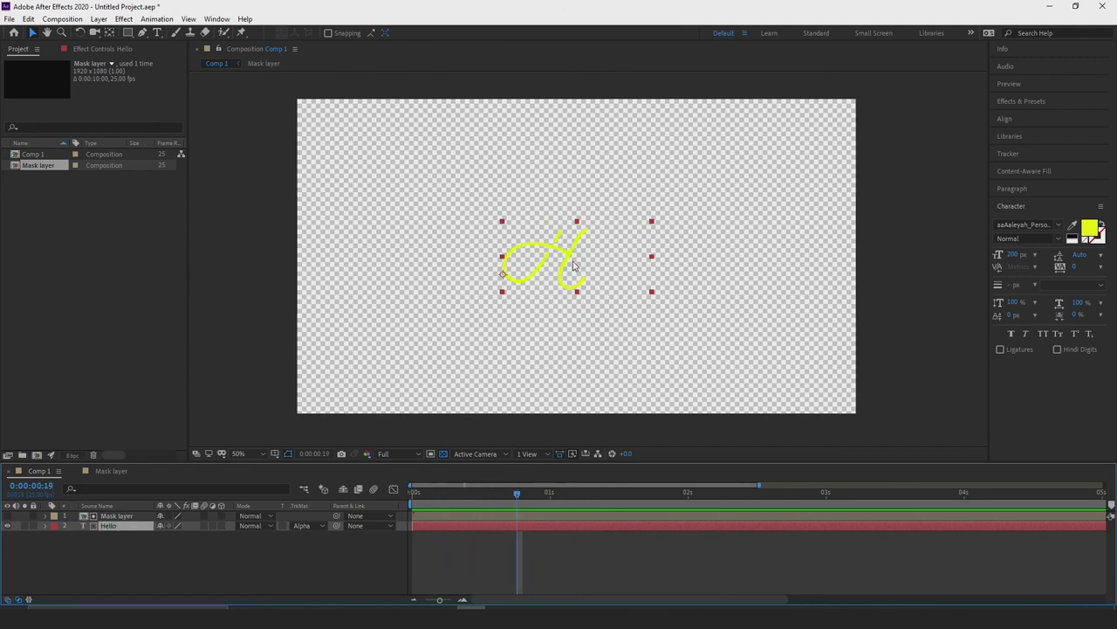
click(1089, 228)
mouse_move(829, 240)
mouse_down()
mouse_move(815, 271)
mouse_move(829, 309)
mouse_move(756, 289)
mouse_move(761, 250)
mouse_move(804, 249)
mouse_move(846, 226)
mouse_move(851, 260)
mouse_up()
click(864, 248)
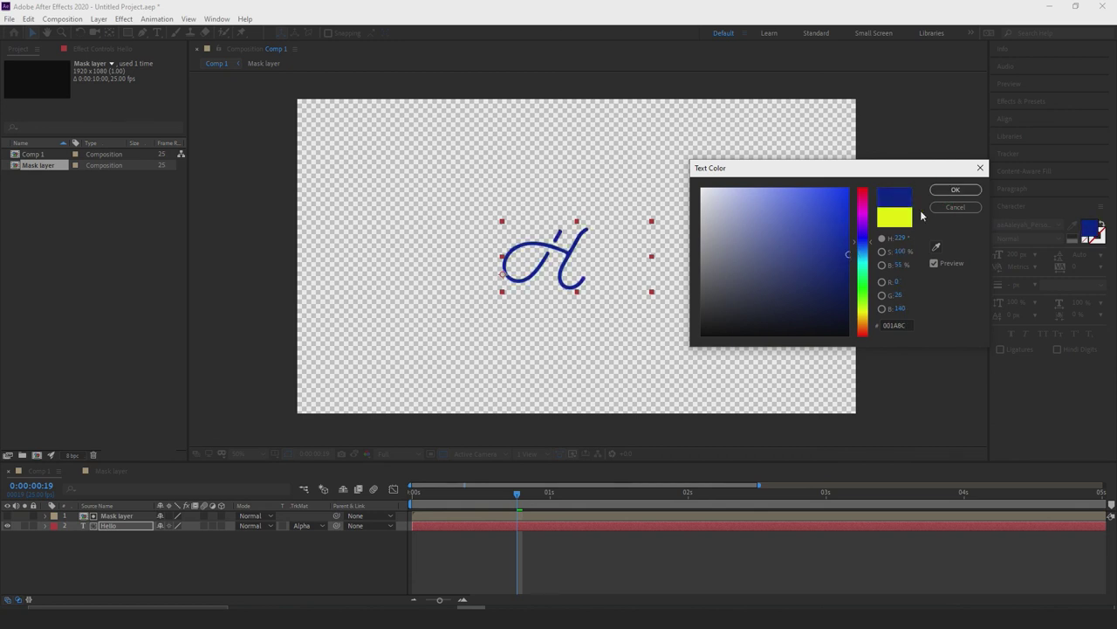
click(954, 191)
- Play the recoloured animation from the start and stop it at 0:00:02:08
drag(519, 491, 412, 494)
key(space)
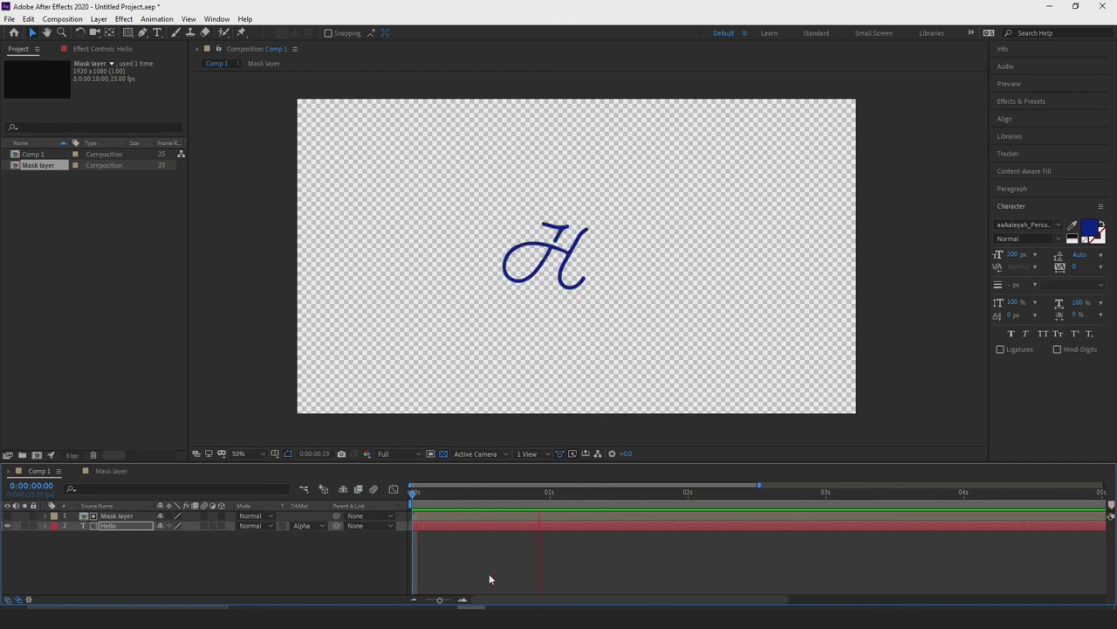
key(space)
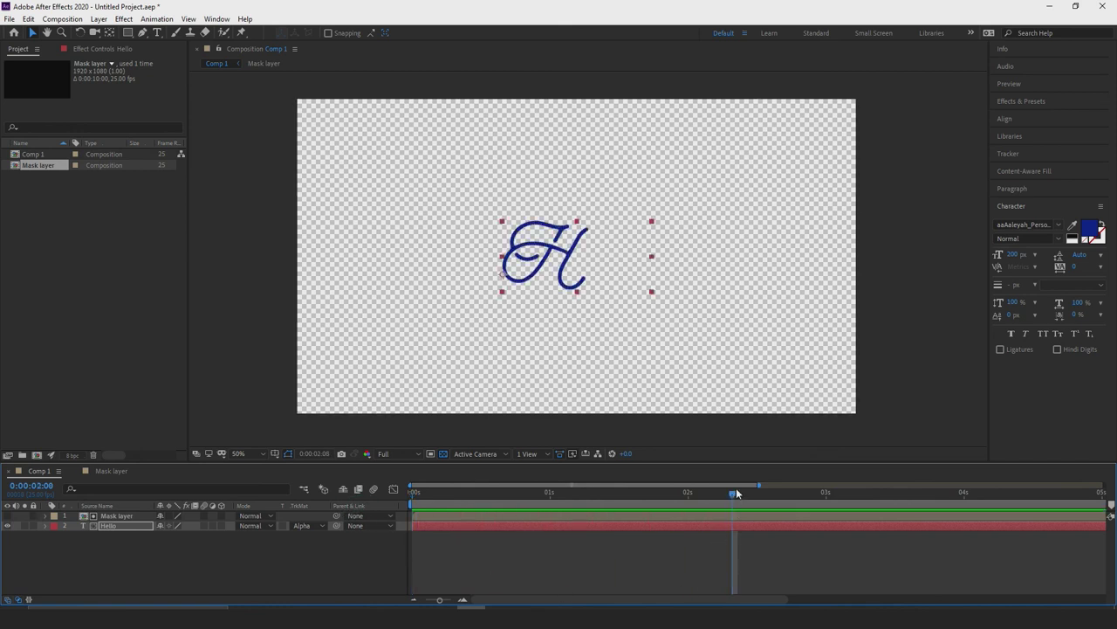
- Move the current time to 0:00:00:09 and turn off the transparency grid in the composition view
key(space)
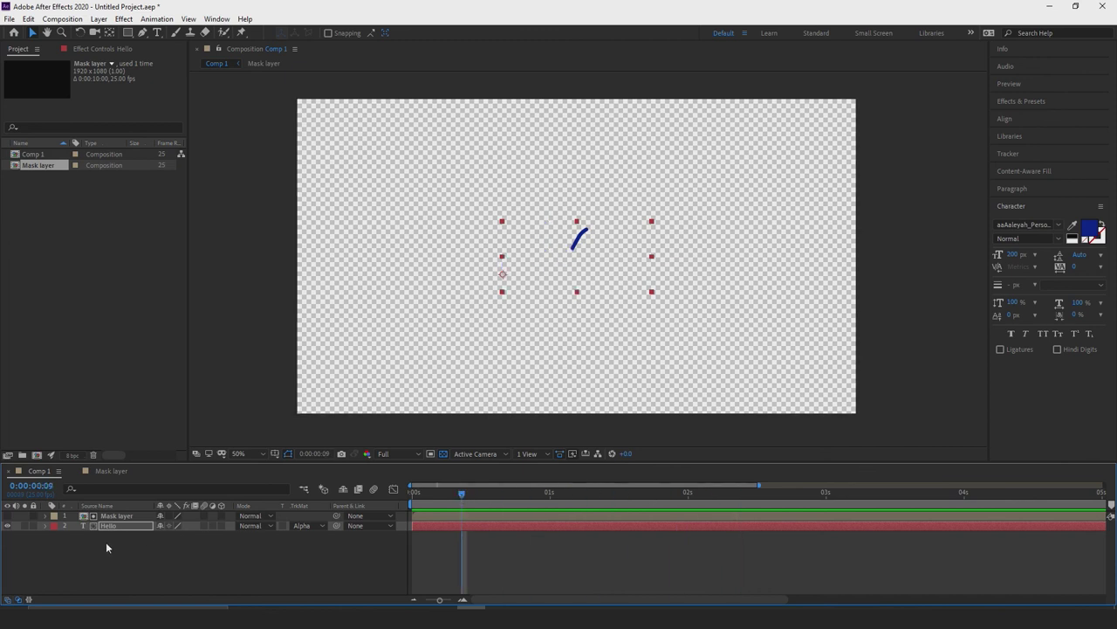
click(442, 454)
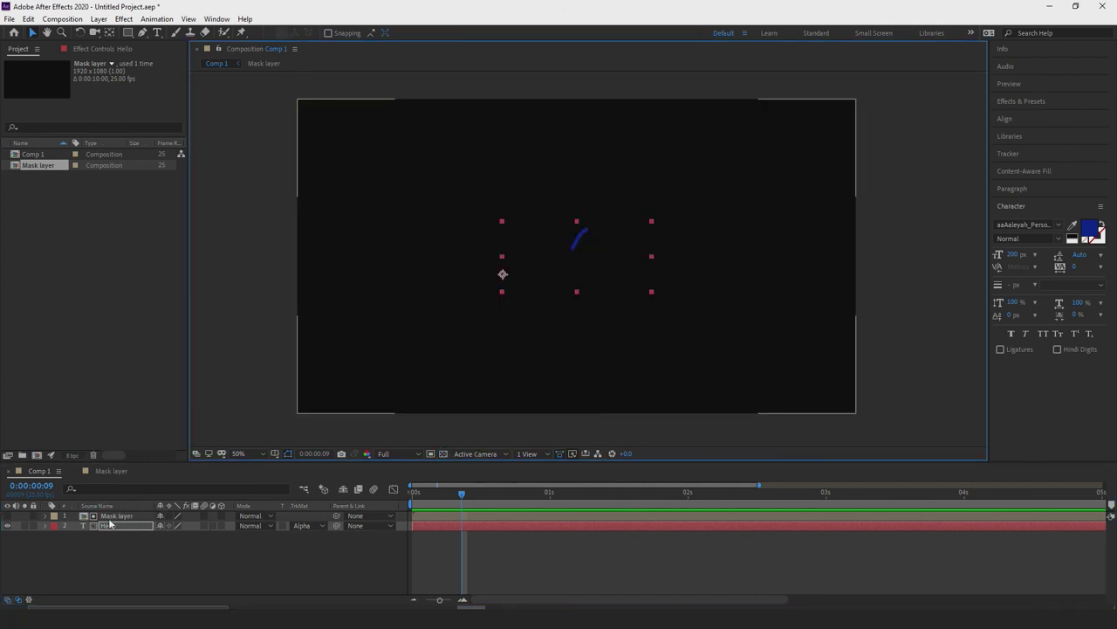
- Remove the track matte from the Hello layer and compare the mask strokes with the text up close at 0:00:00:23
click(301, 524)
click(305, 534)
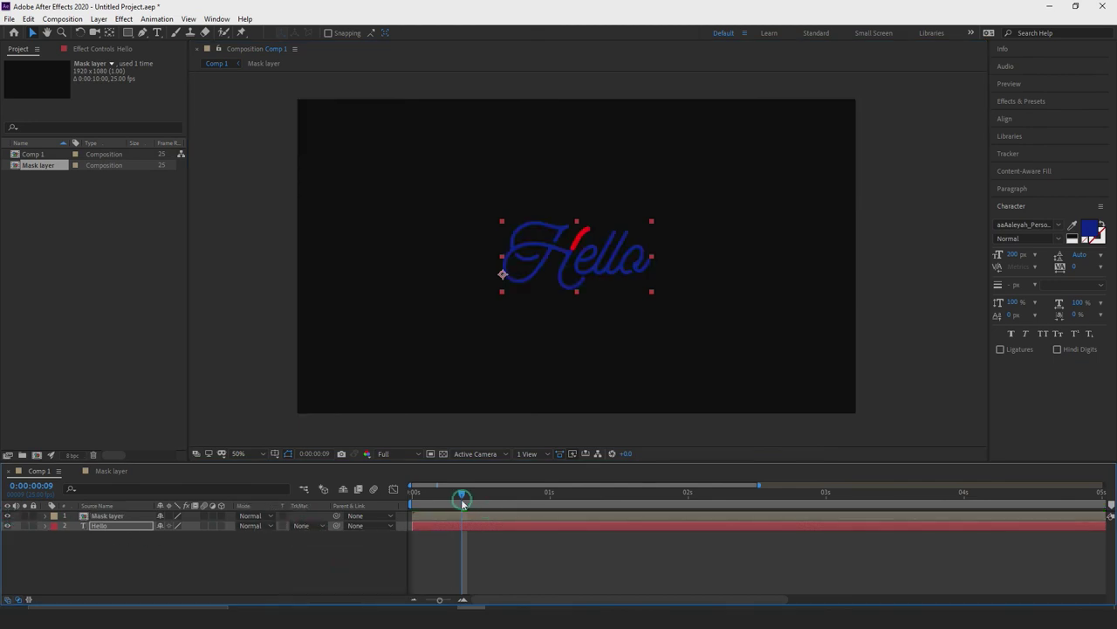
drag(463, 494, 539, 494)
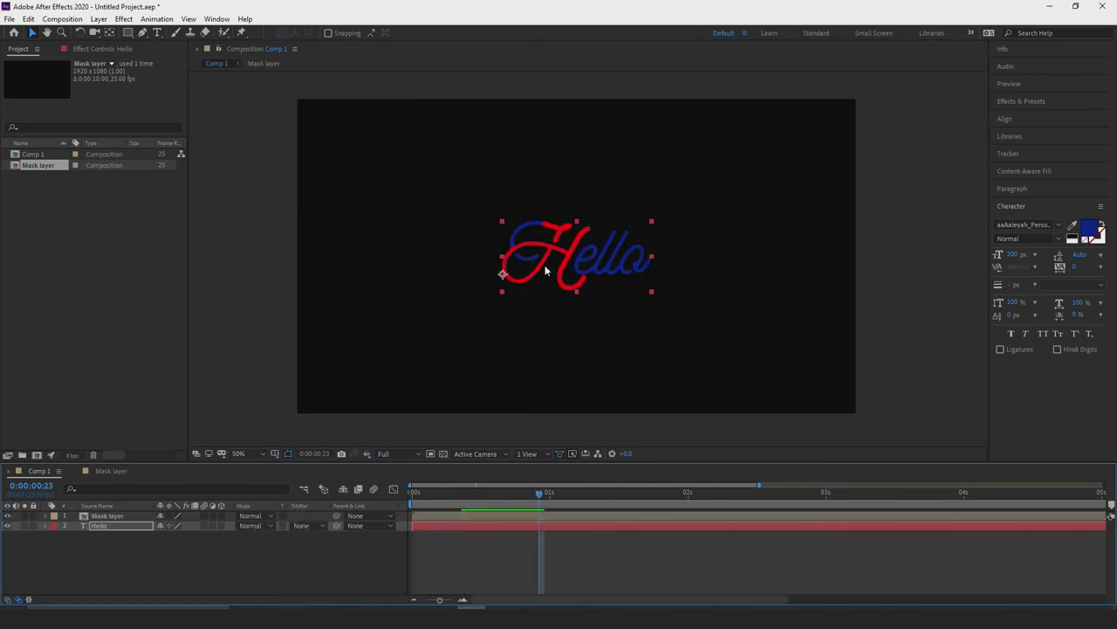
alt+scroll(624, 231, up, 2)
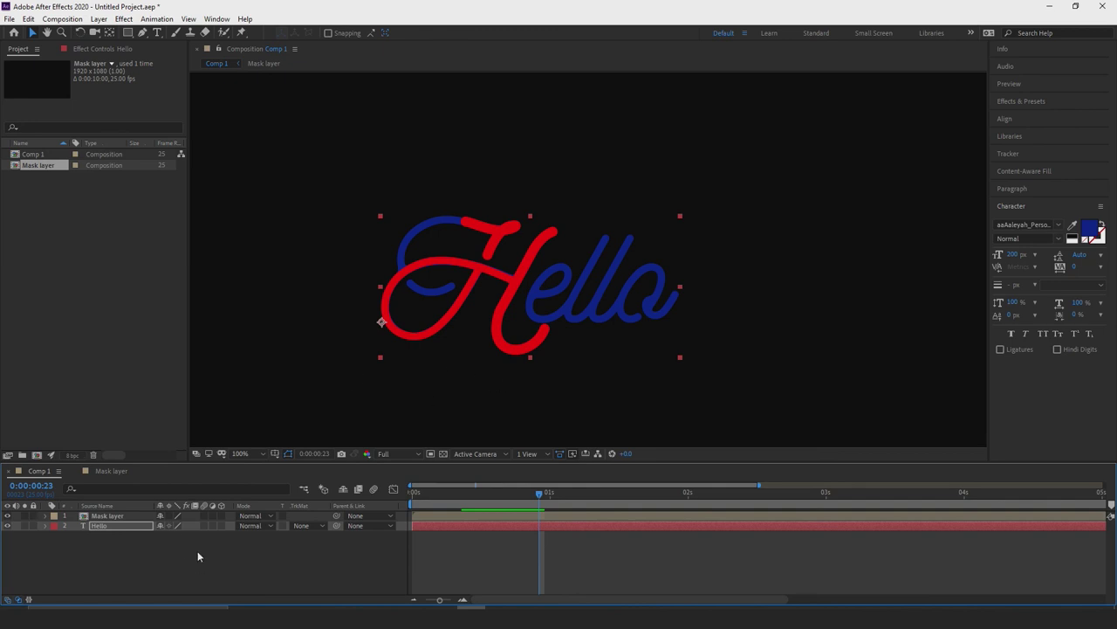
- Set the Hello text layer's track matte to Alpha Matte "Mask layer"
click(104, 516)
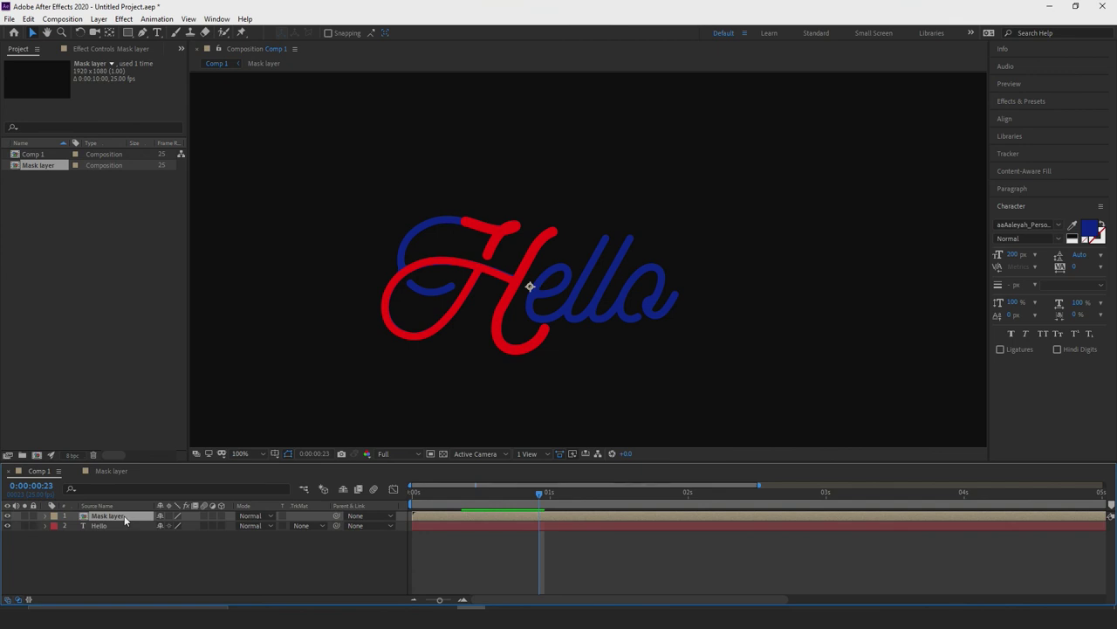
click(124, 515)
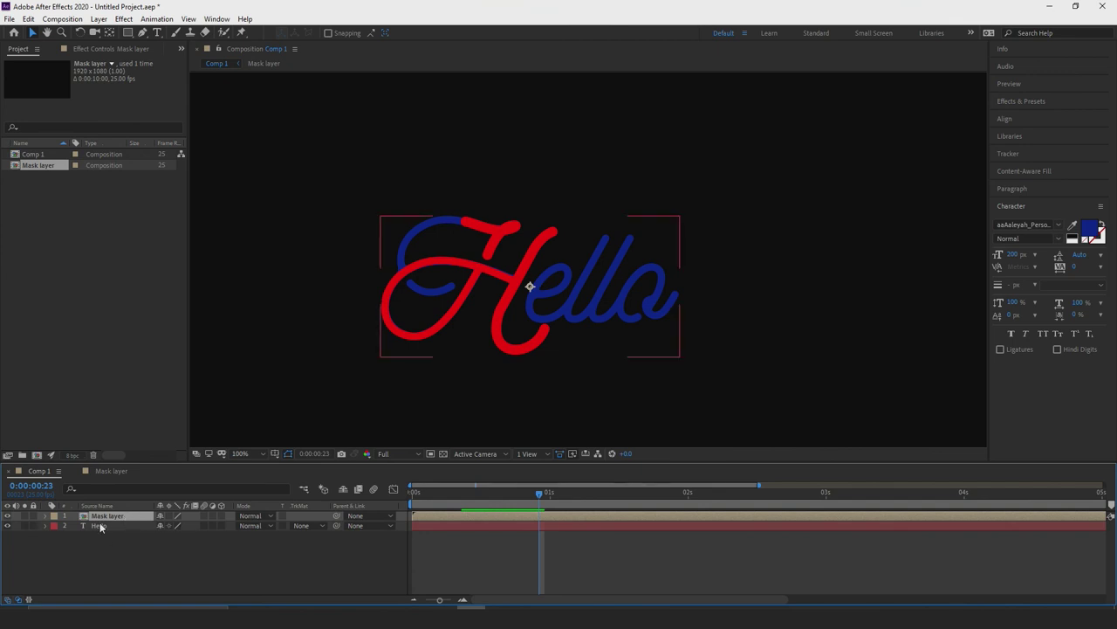
click(100, 524)
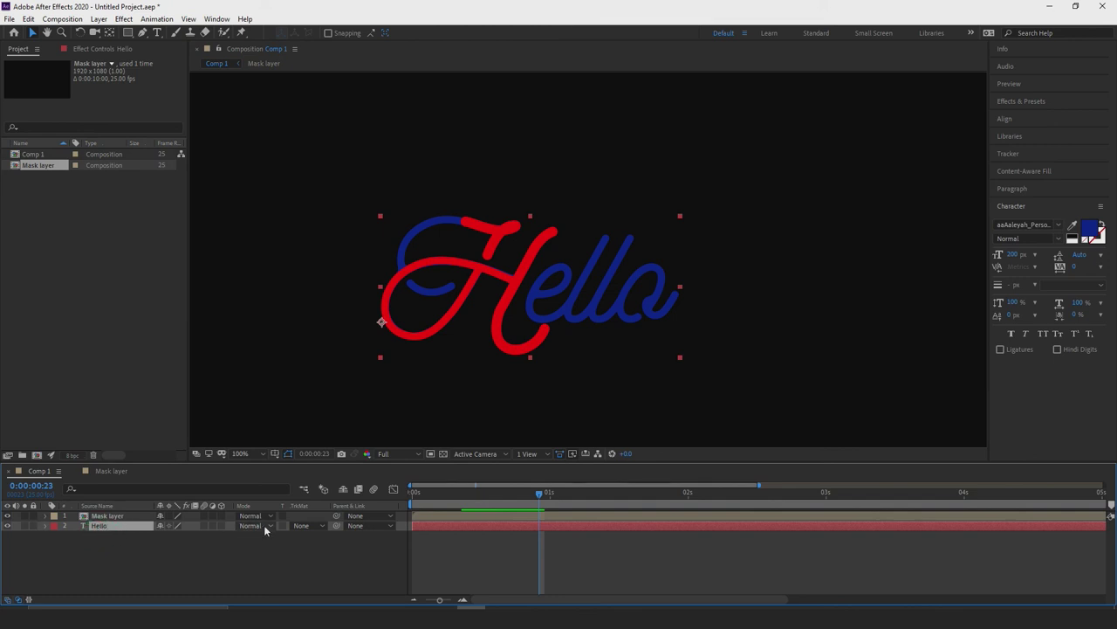
click(299, 525)
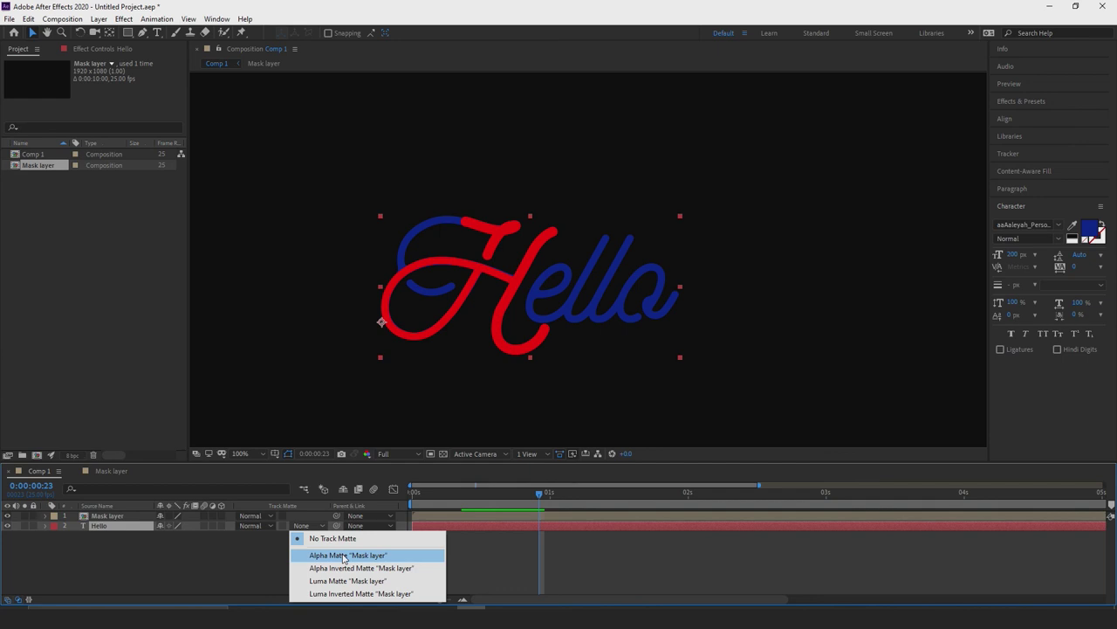
click(344, 556)
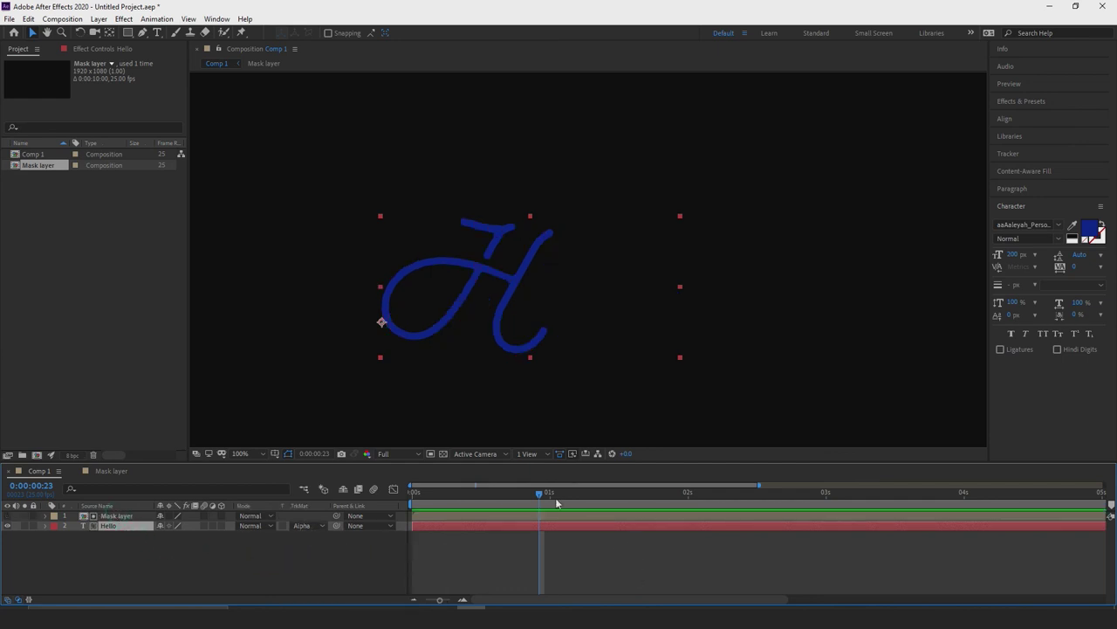
- Scrub back to the start of the composition, preview the matted handwriting animation, and end at 0:00:01:19
mouse_move(540, 494)
mouse_down()
mouse_move(424, 497)
mouse_move(547, 459)
mouse_up()
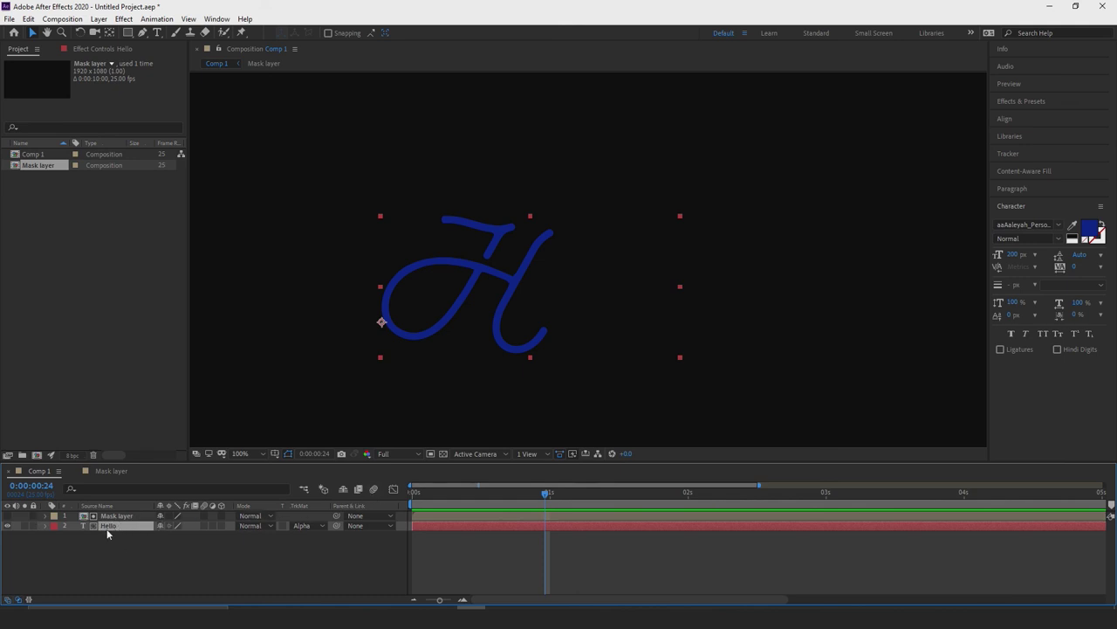
mouse_move(545, 489)
mouse_down()
mouse_move(643, 488)
mouse_move(429, 488)
mouse_move(556, 476)
mouse_move(413, 488)
mouse_up()
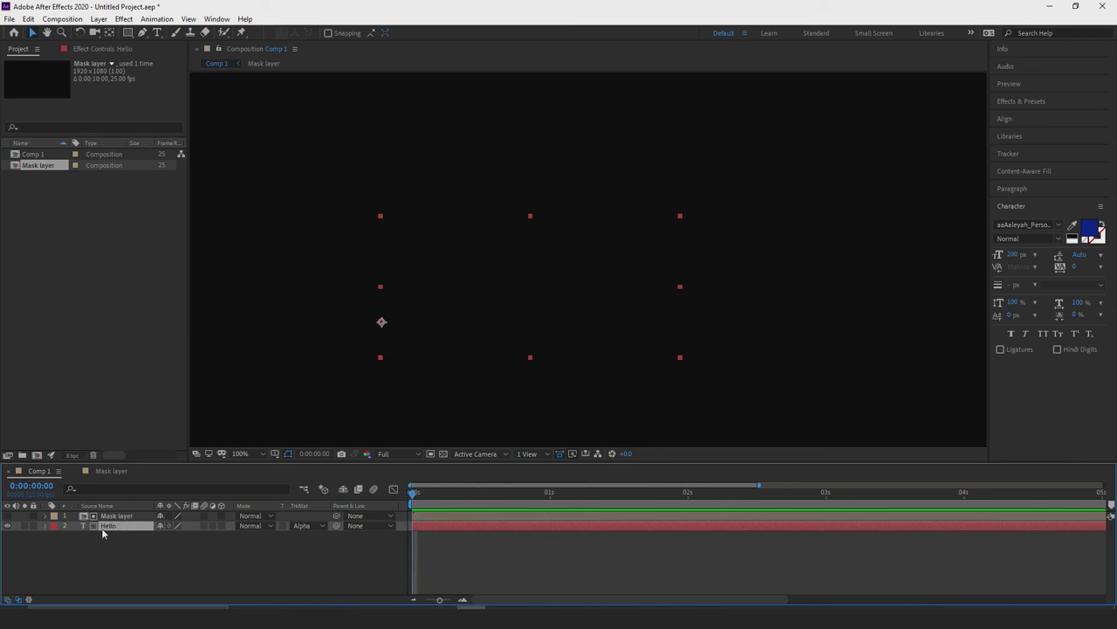
mouse_move(415, 496)
mouse_down()
mouse_move(602, 491)
mouse_move(451, 491)
mouse_move(530, 461)
mouse_move(599, 458)
mouse_move(432, 481)
mouse_move(461, 463)
mouse_move(607, 434)
mouse_move(439, 455)
mouse_move(414, 452)
mouse_move(552, 431)
mouse_move(479, 448)
mouse_move(410, 443)
mouse_up()
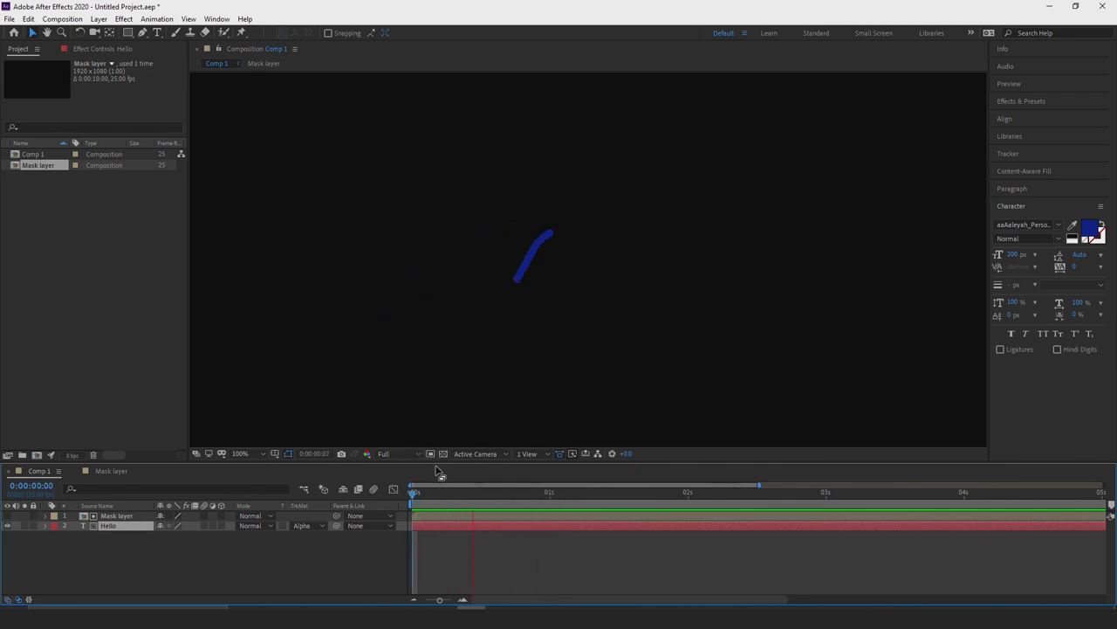
click(468, 529)
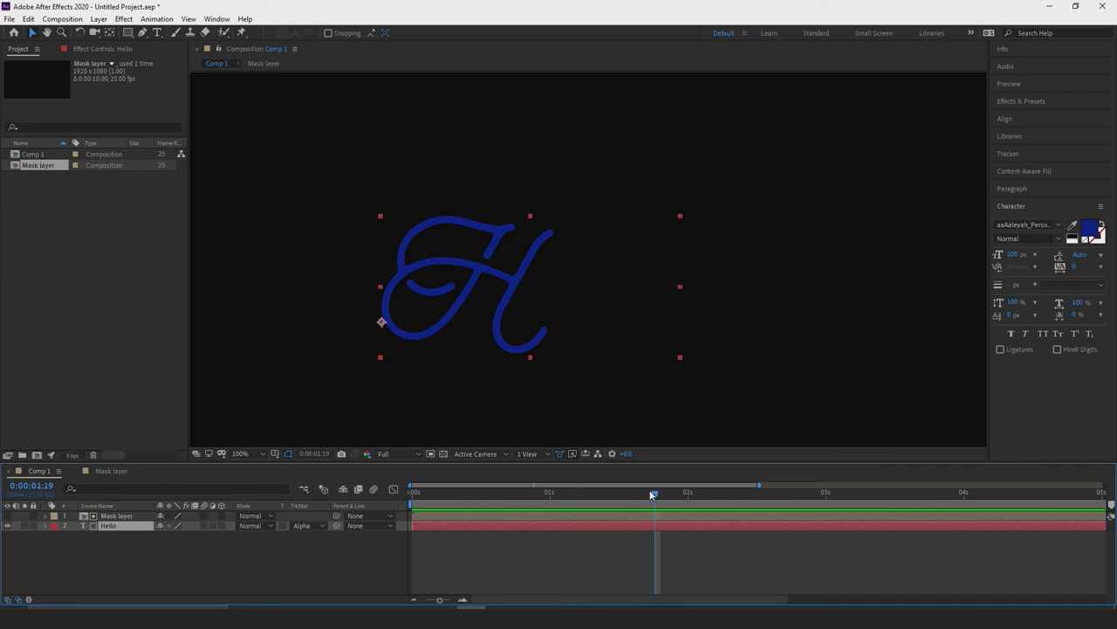